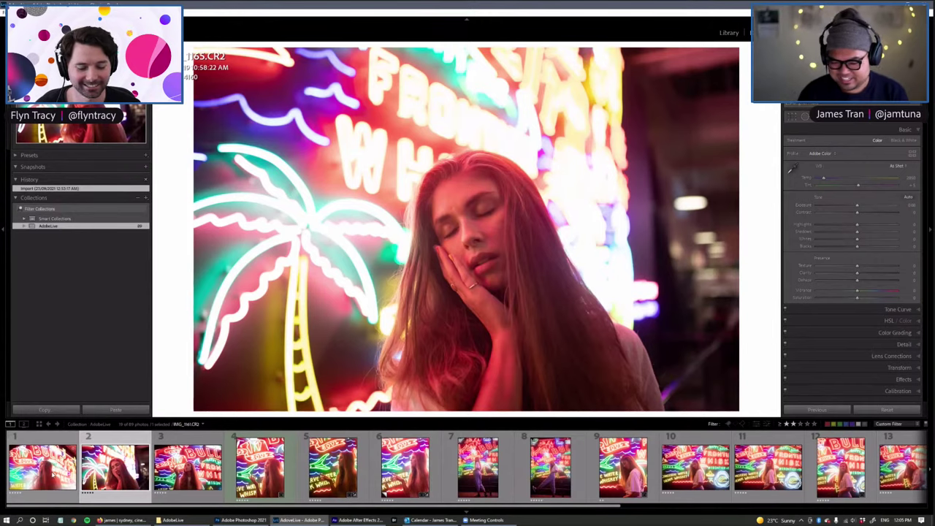
Step: Review the neon-sign portraits in filmstrip order, from IMG_1161 through to IMG_1228
click(48, 470)
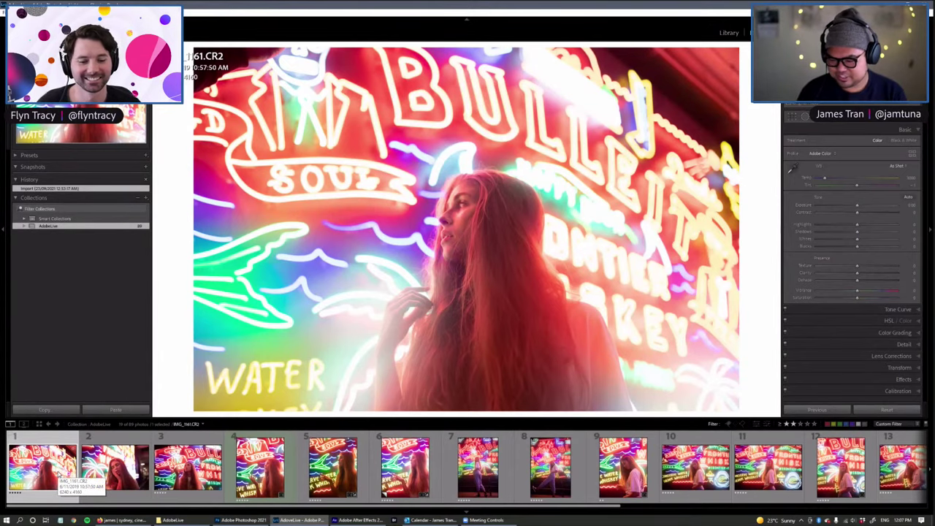
key(Right)
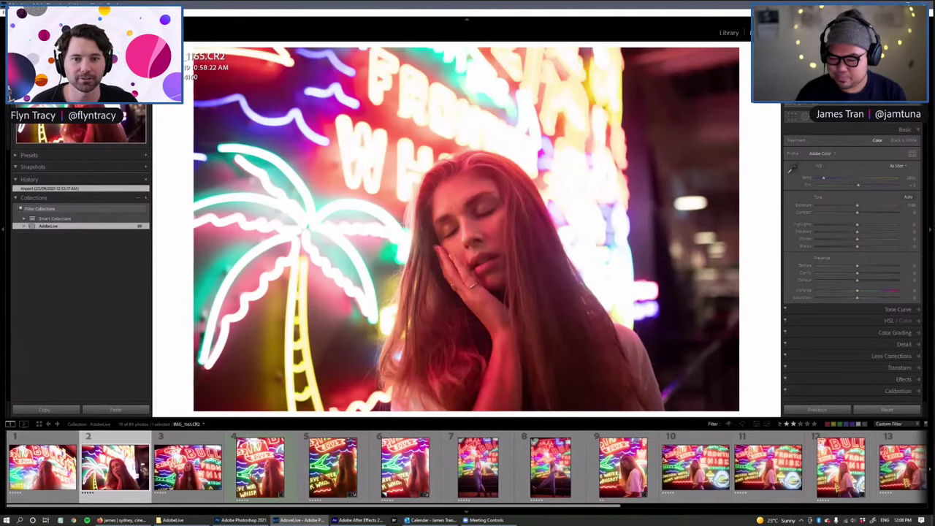
key(Right)
click(258, 474)
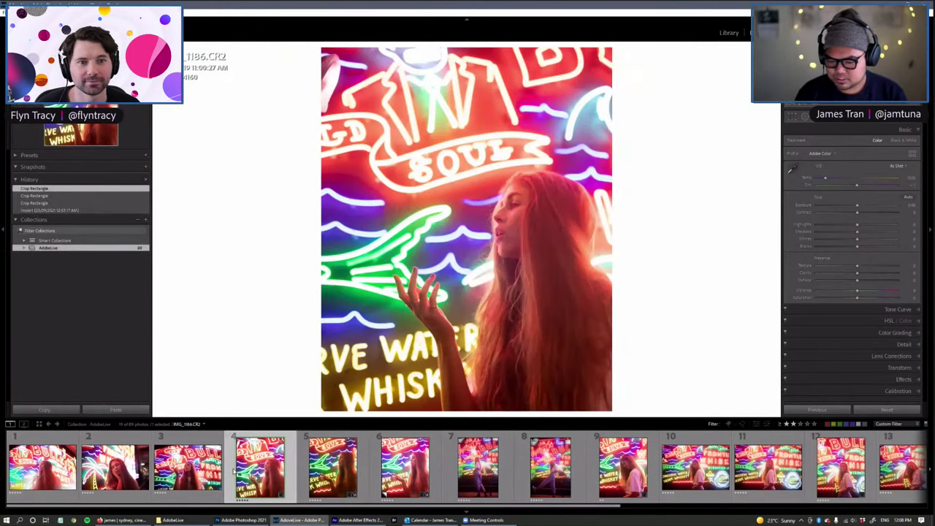
key(Right)
key(Right)
key(Right)
key(Right)
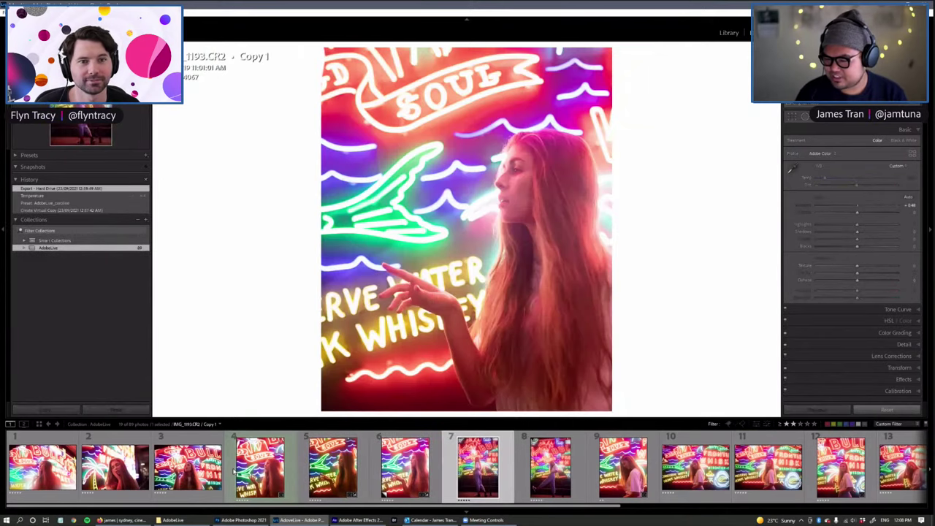
key(Right)
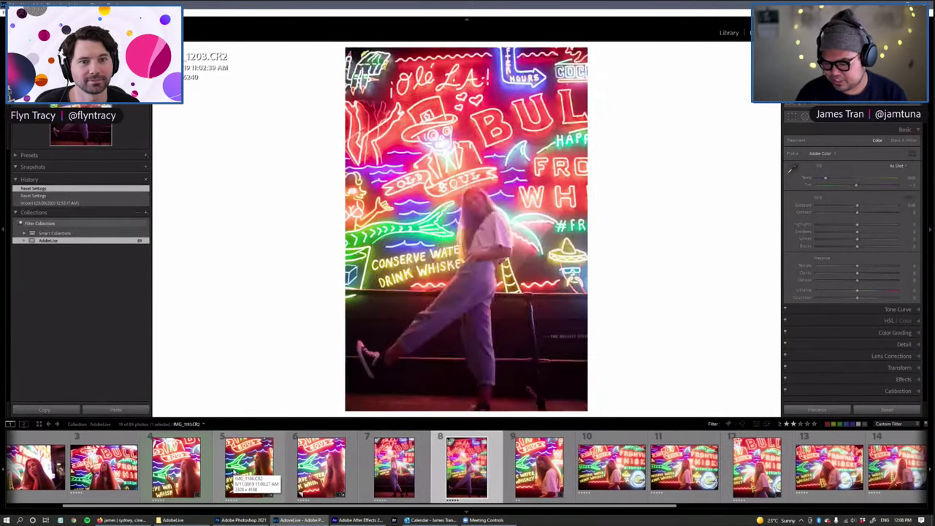
key(Right)
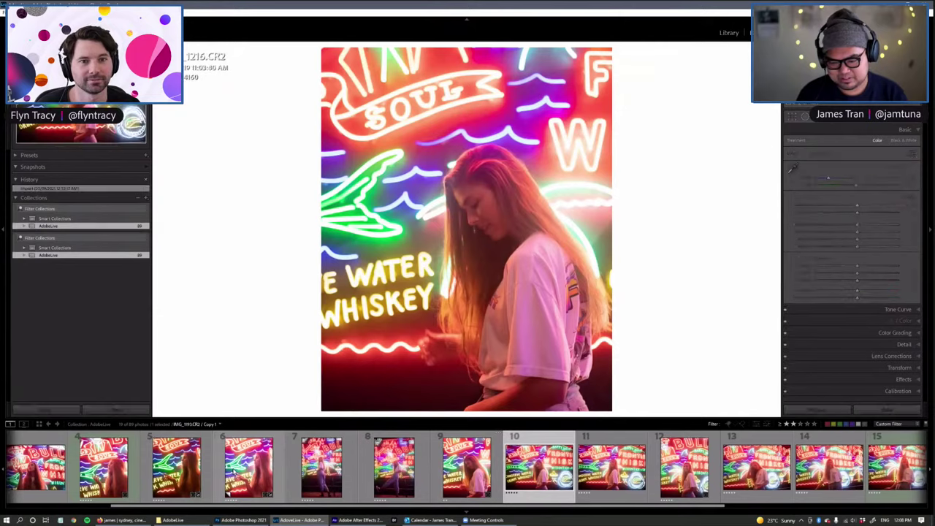
key(Right)
key(Right)
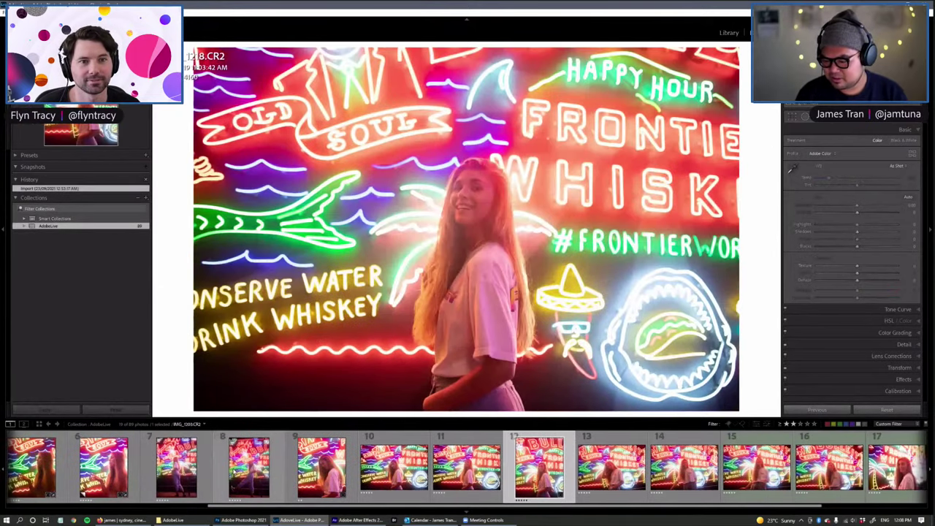
key(Right)
key(Right)
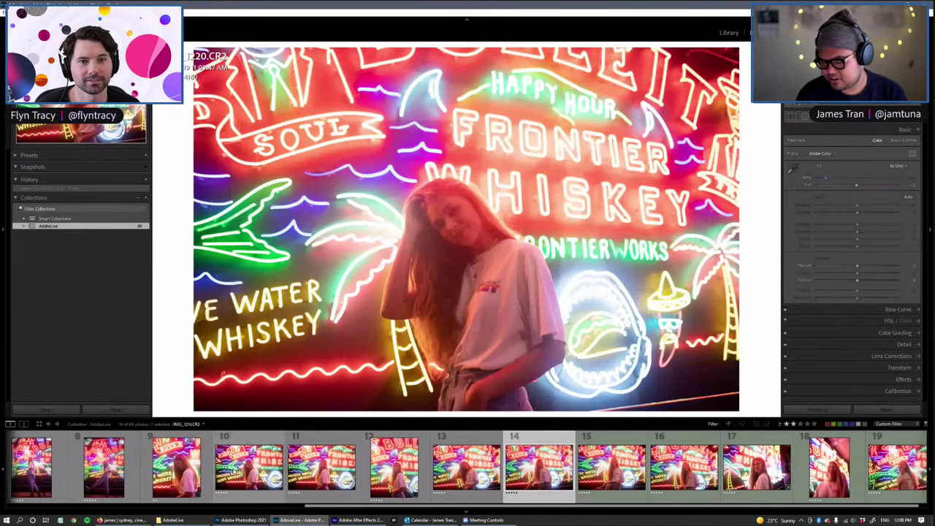
key(Right)
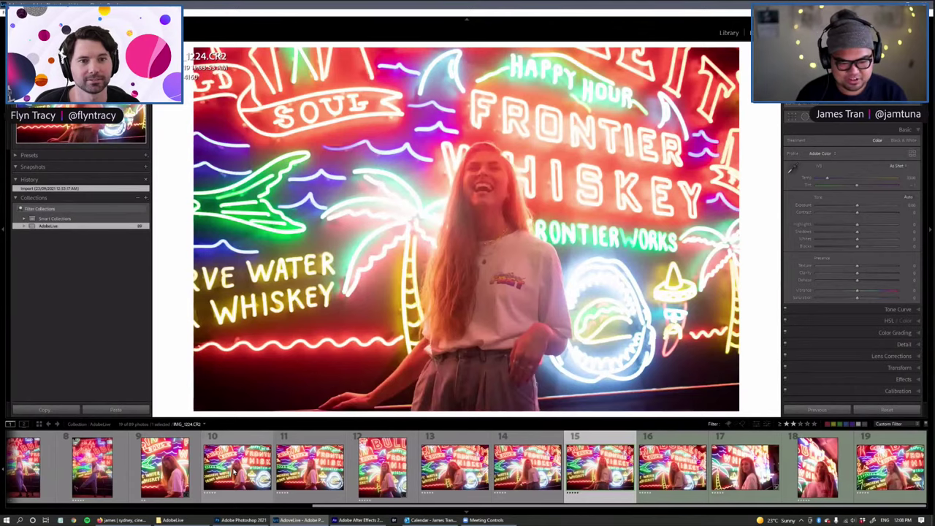
key(Right)
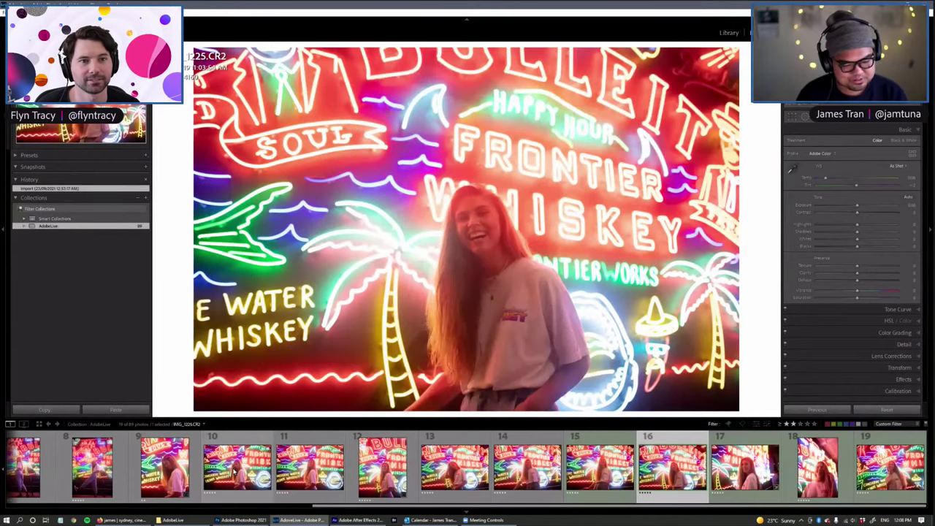
key(Right)
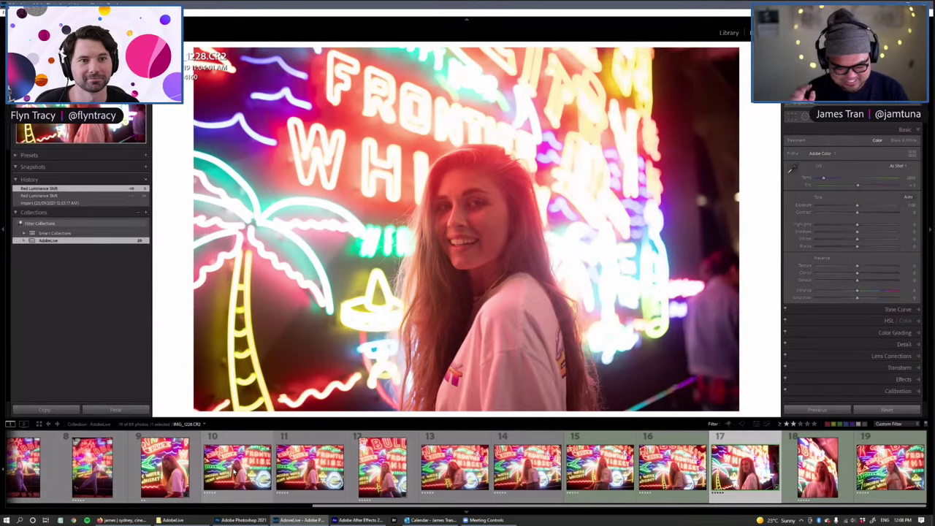
Step: Revisit candidate shots across the set, including IMG_1224, IMG_1225, IMG_1228, IMG_1193 Copy 1, IMG_1166, IMG_1165 and IMG_1186, and compare them
scroll(137, 471, up, 5)
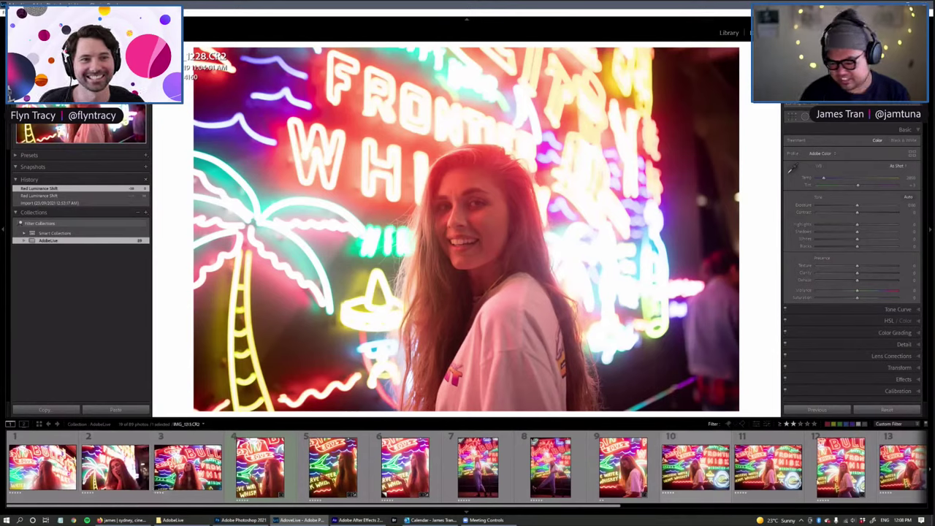
scroll(767, 467, down, 1)
scroll(864, 468, down, 1)
click(849, 467)
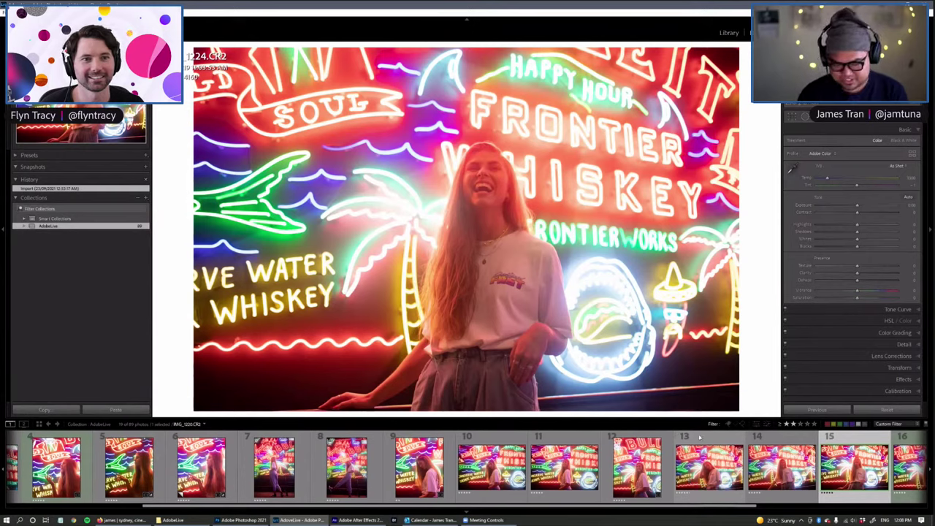
scroll(781, 468, down, 3)
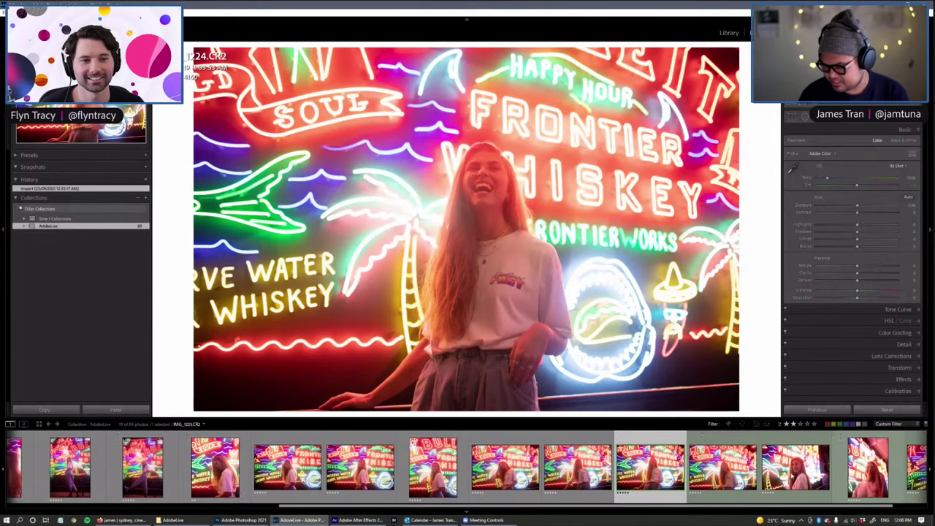
click(721, 479)
click(808, 474)
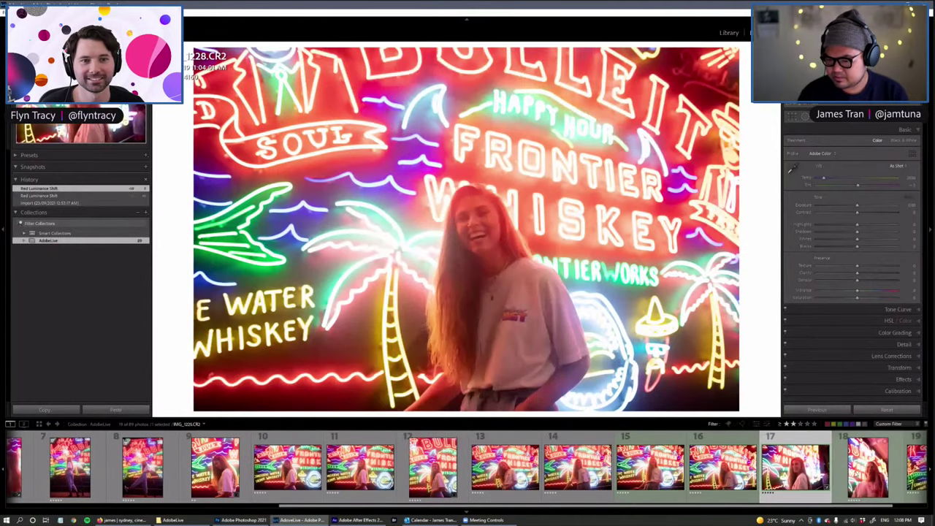
click(868, 471)
scroll(467, 467, up, 4)
click(314, 480)
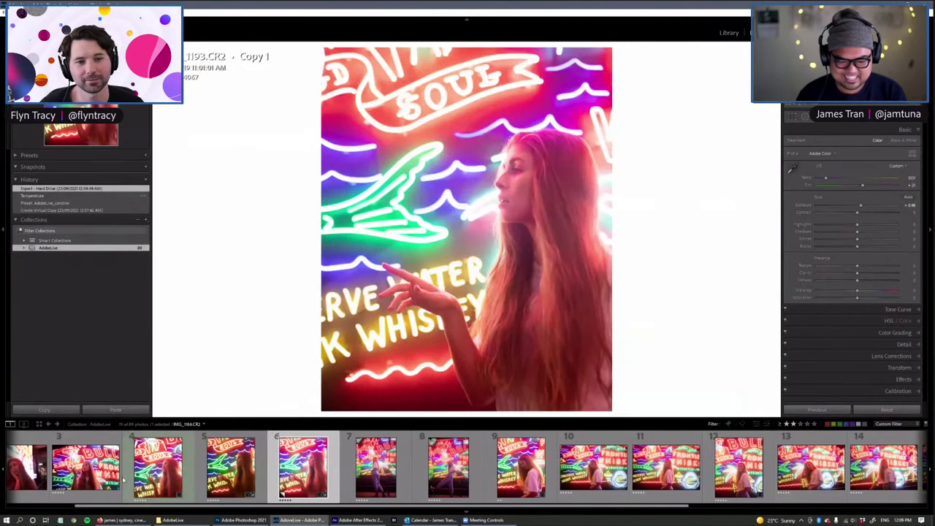
click(100, 473)
scroll(99, 478, up, 2)
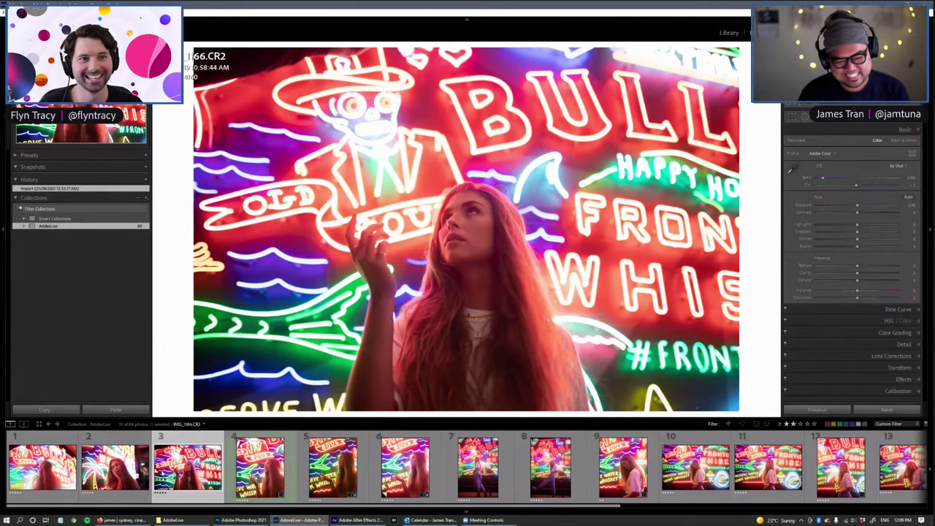
click(114, 468)
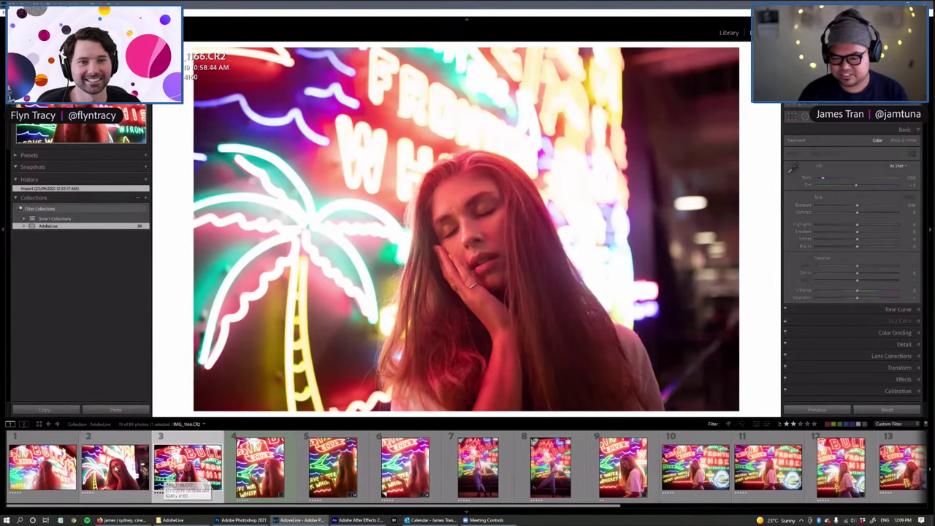
click(262, 471)
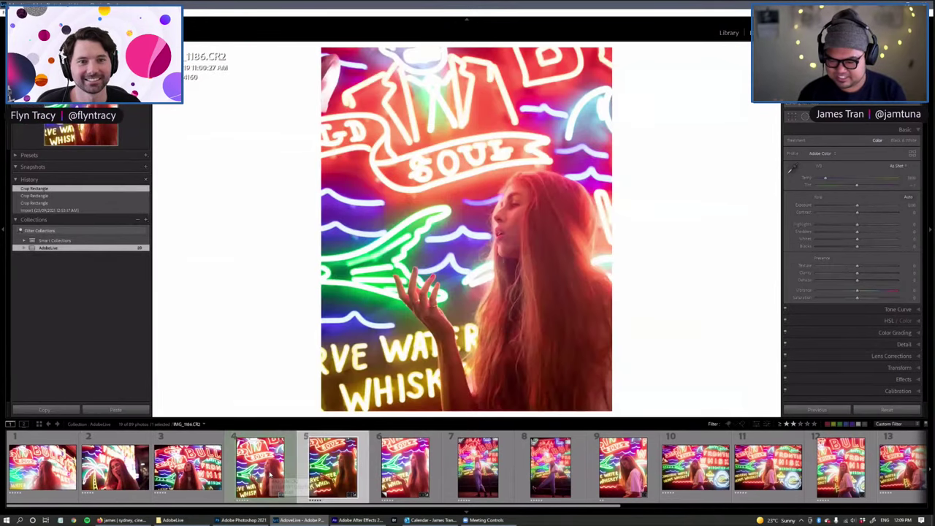
Step: Go through the photos from IMG_1186 to IMG_1224 again, and compare the full-length IMG_1200 with the close-up IMG_1165
key(Right)
key(Right)
key(Right)
key(Right)
key(Right)
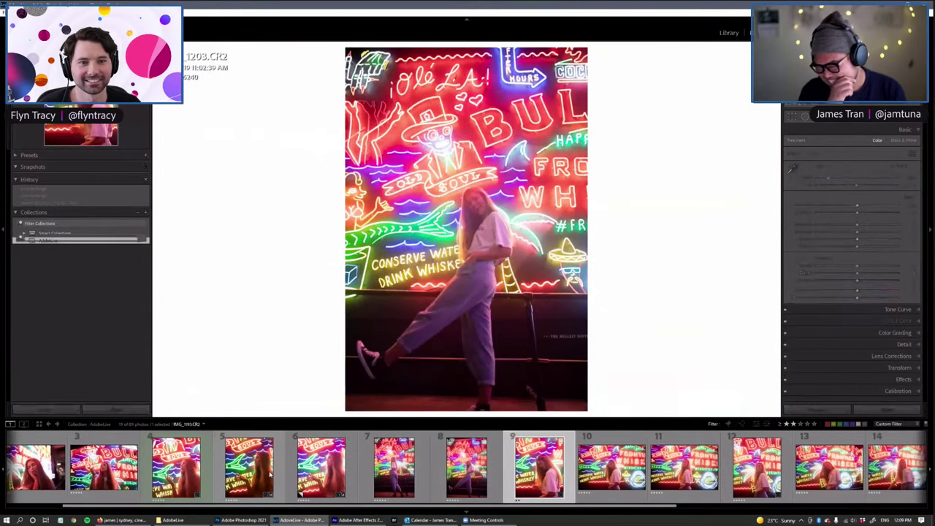
key(Right)
key(Right)
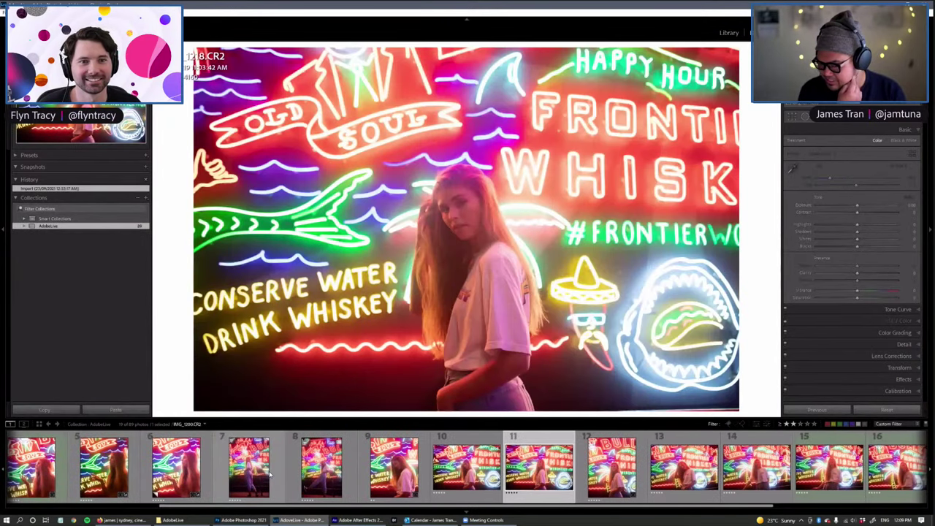
key(Right)
key(Right)
key(Right)
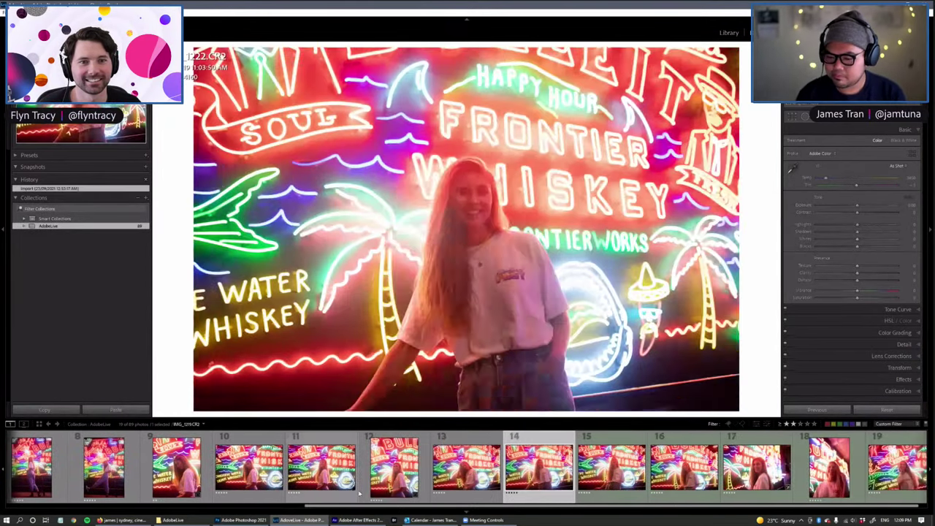
key(Right)
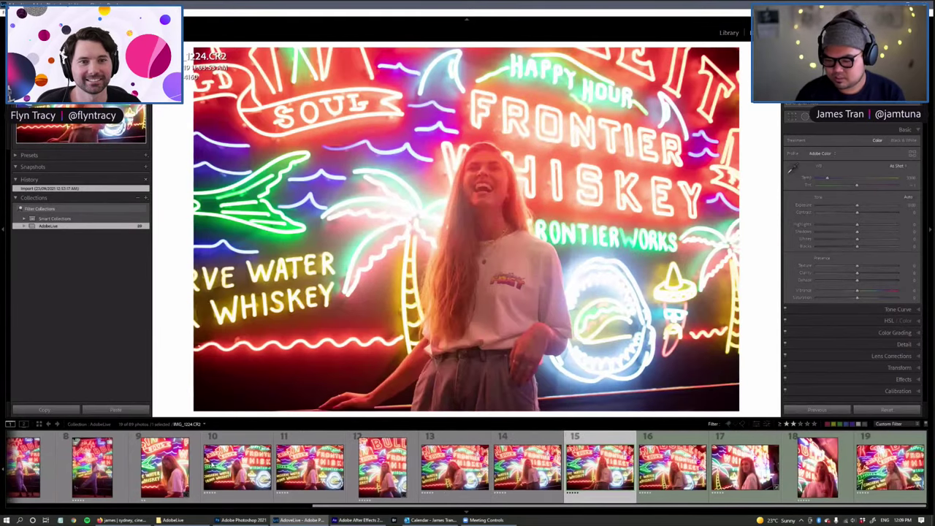
scroll(144, 480, up, 3)
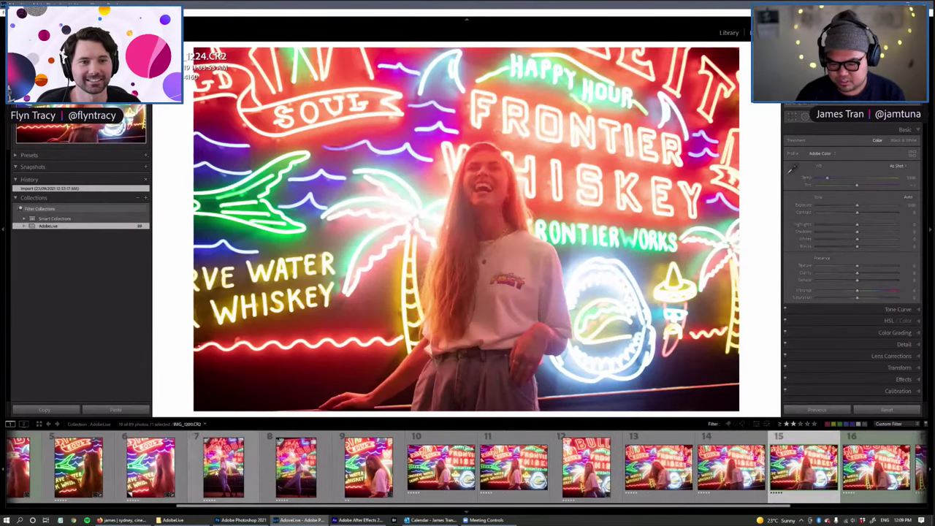
click(221, 471)
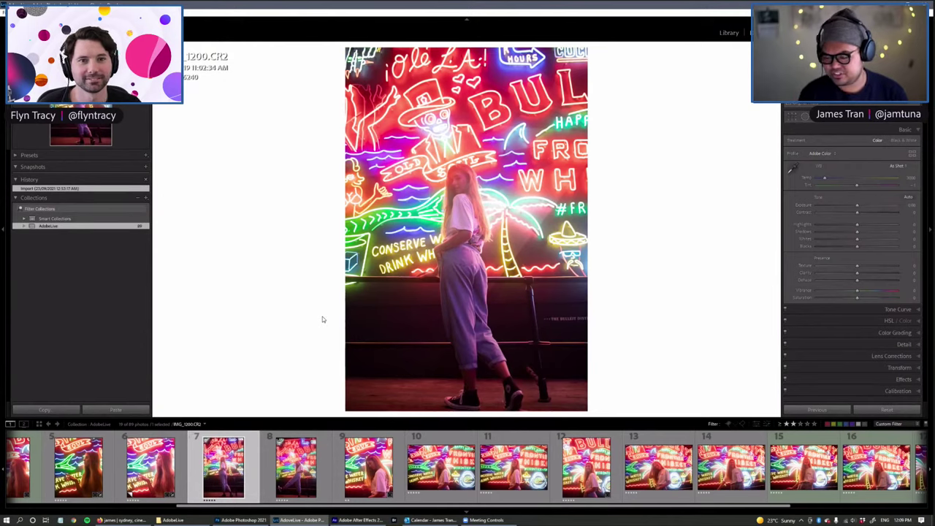
scroll(111, 481, up, 2)
scroll(111, 481, up, 3)
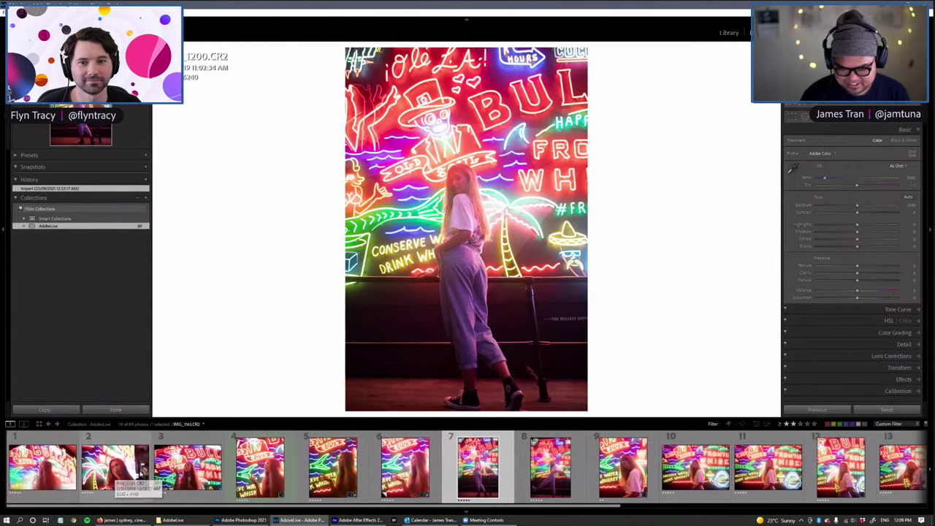
click(139, 475)
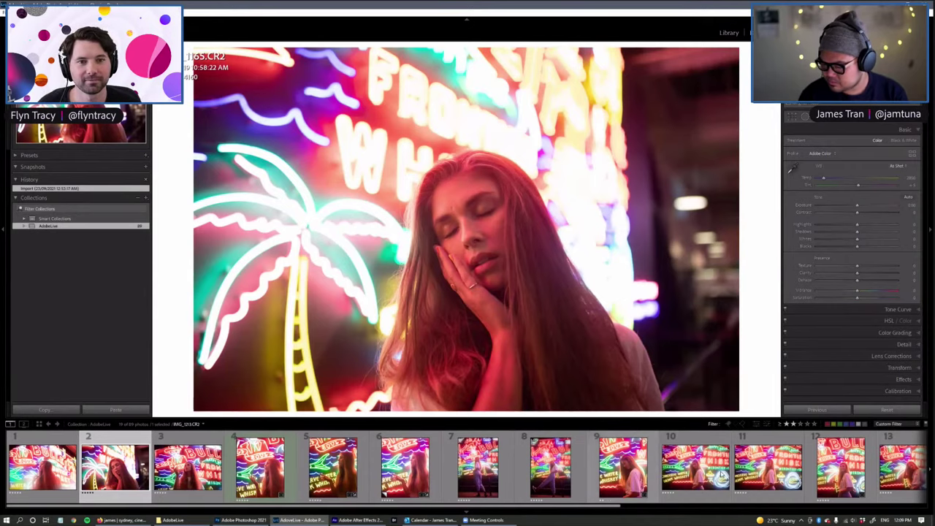
Step: Select the full-length portrait IMG_1200 and give it a green colour label
scroll(720, 476, down, 3)
scroll(721, 476, down, 3)
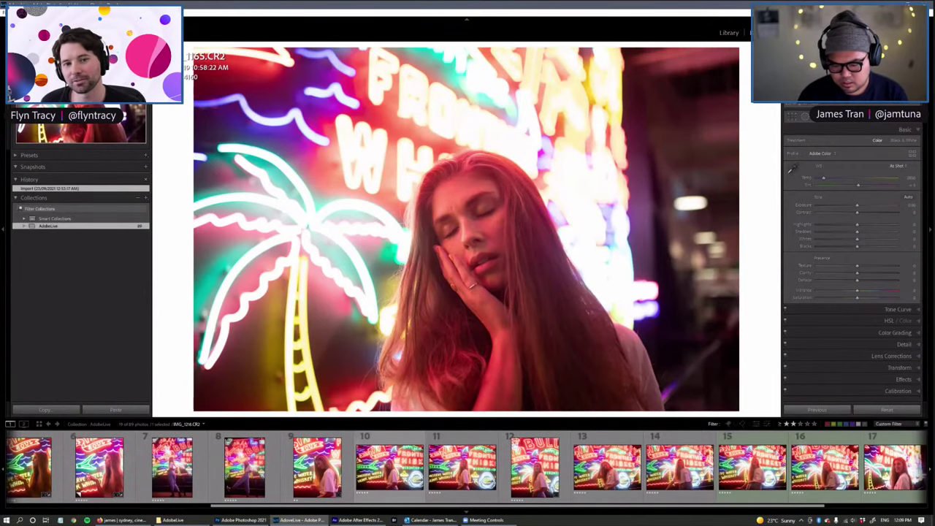
click(173, 468)
key(8)
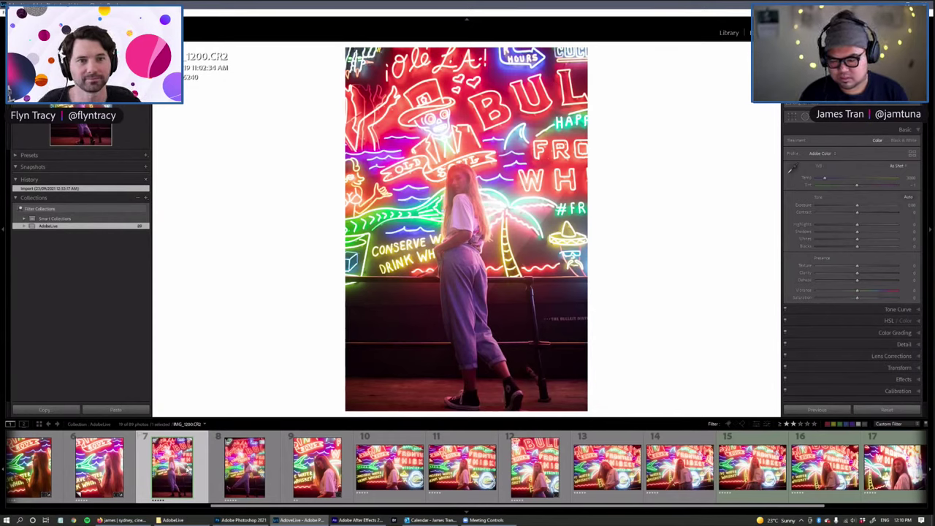
Step: Start cropping IMG_1200 and set the crop aspect ratio to 4 x 5 / 8 x 10
click(793, 116)
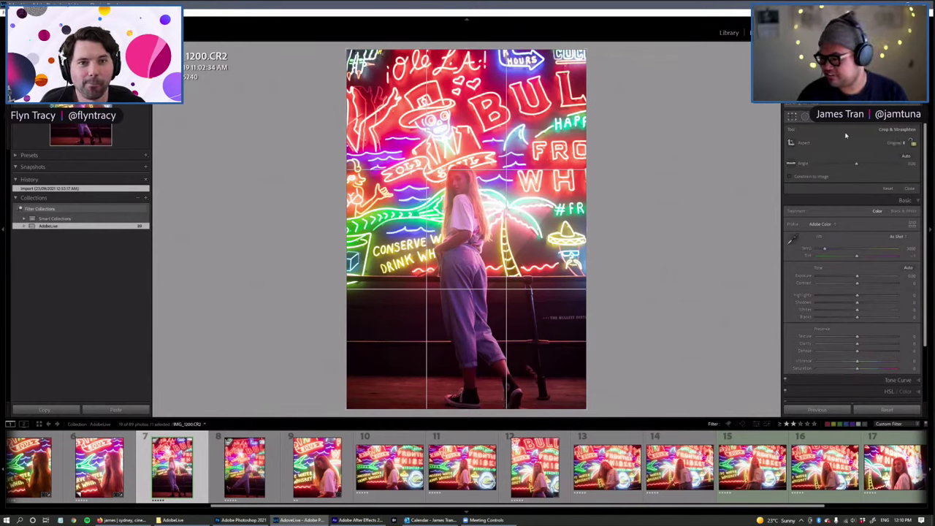
click(790, 118)
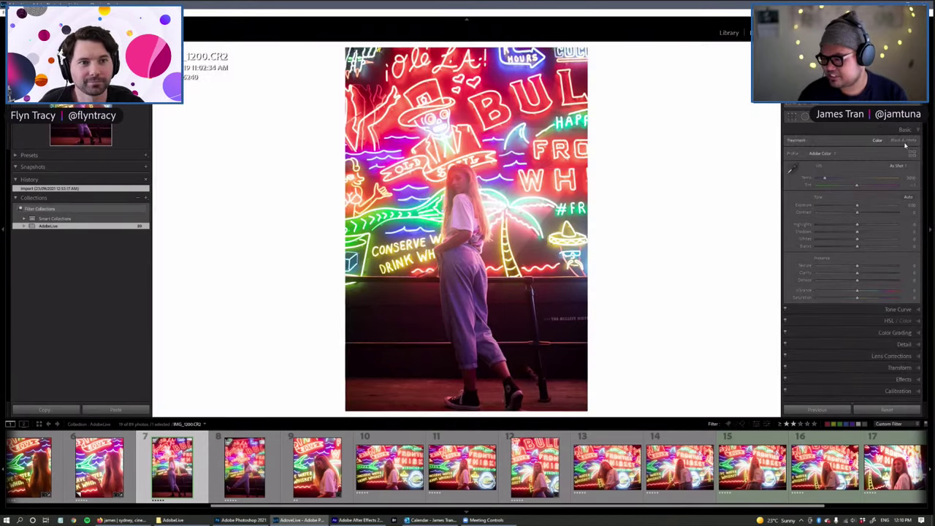
click(790, 118)
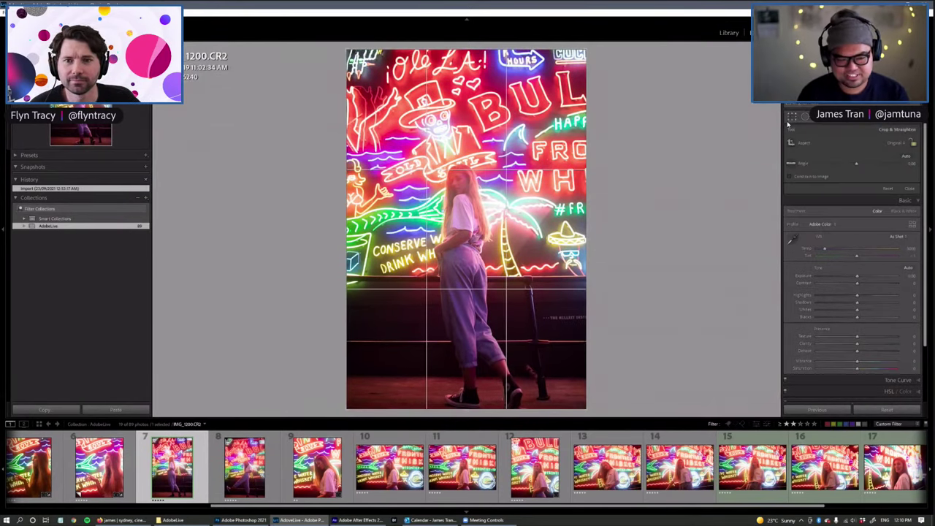
click(894, 142)
click(873, 186)
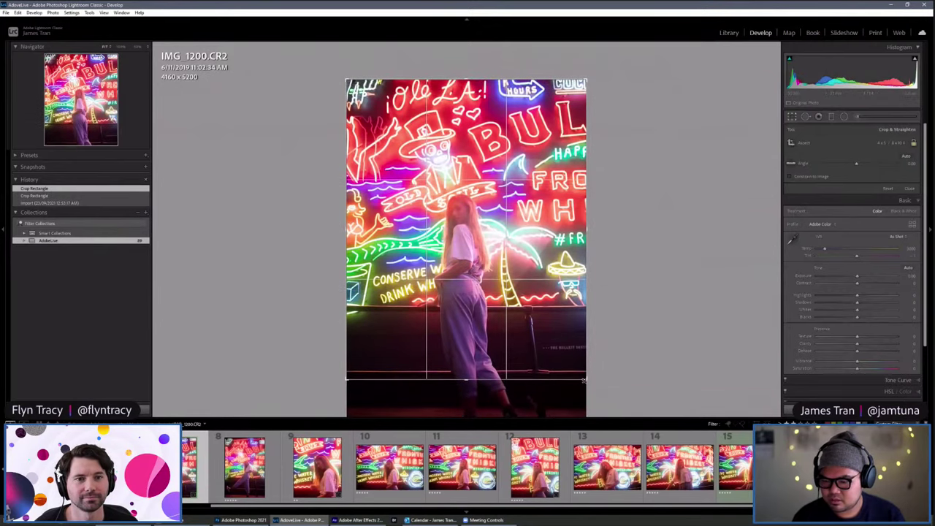
Step: Tighten the crop to about 3127 x 3909 pixels around the woman's upper body and the neon signs, and shift the framing sideways
drag(584, 380, 566, 341)
mouse_move(513, 324)
mouse_down()
mouse_move(521, 349)
mouse_move(563, 345)
mouse_move(514, 325)
mouse_up()
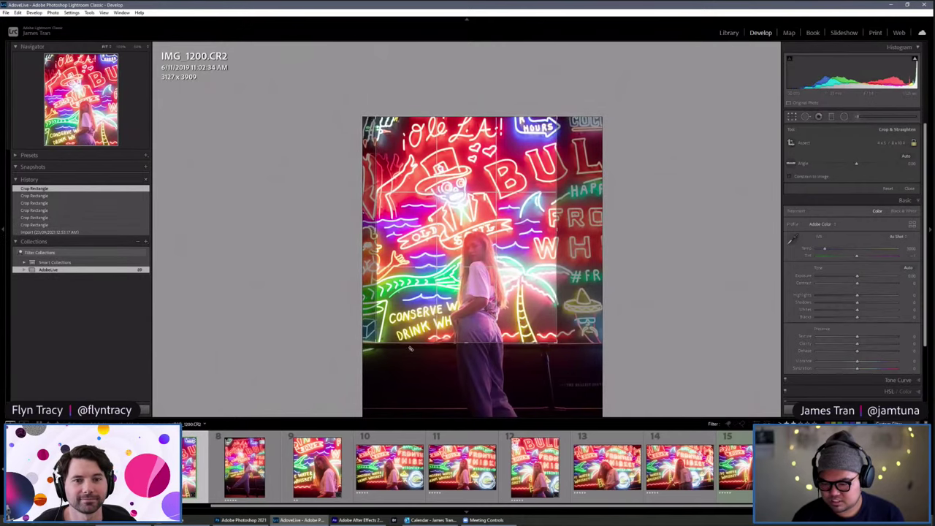
drag(515, 292, 506, 292)
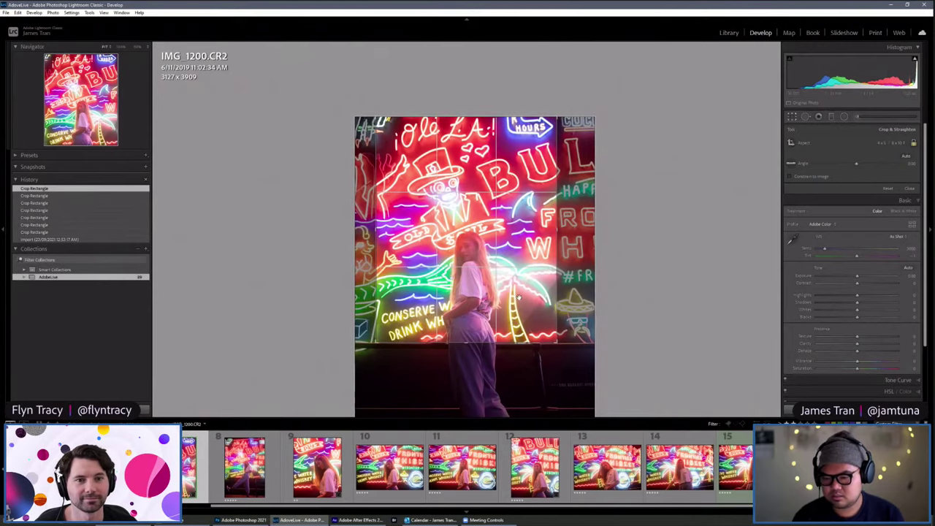
Step: Apply the crop to IMG_1200 and fine-tune its temperature and tint, exposure to about -0.25, and calibration red primary hue slightly above zero
key(Return)
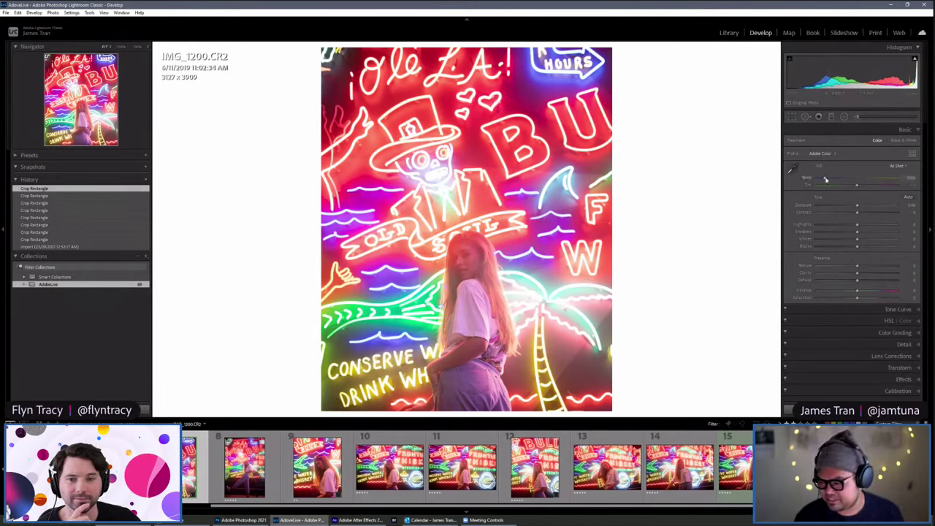
mouse_move(825, 179)
mouse_down()
mouse_move(815, 179)
mouse_move(823, 179)
mouse_up()
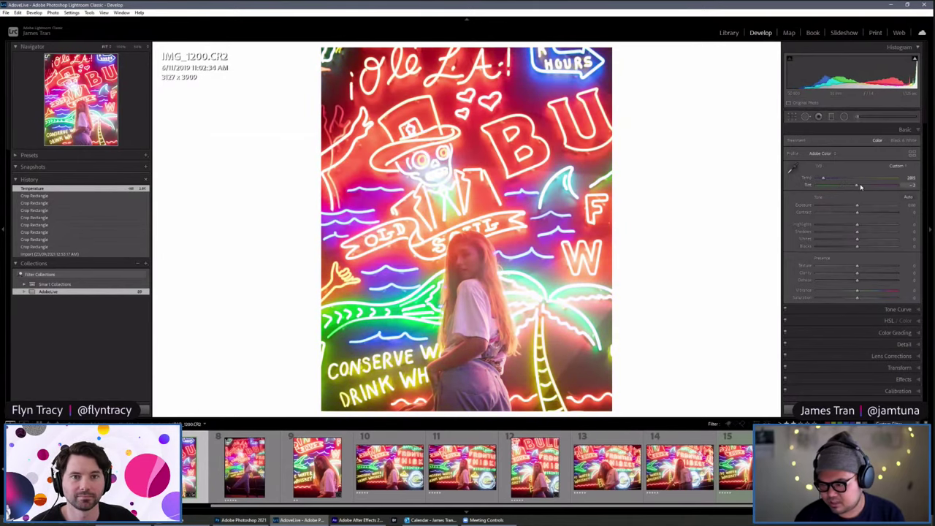
drag(860, 187, 854, 205)
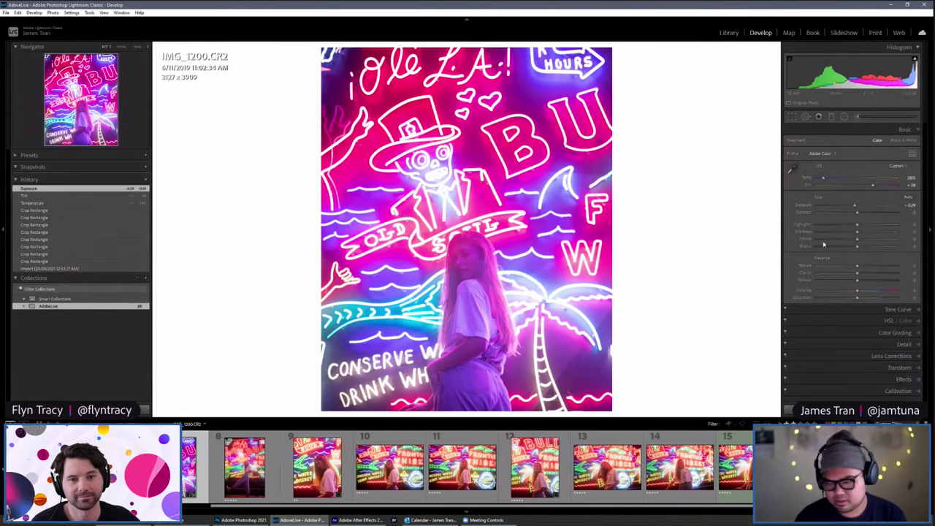
drag(822, 176, 855, 206)
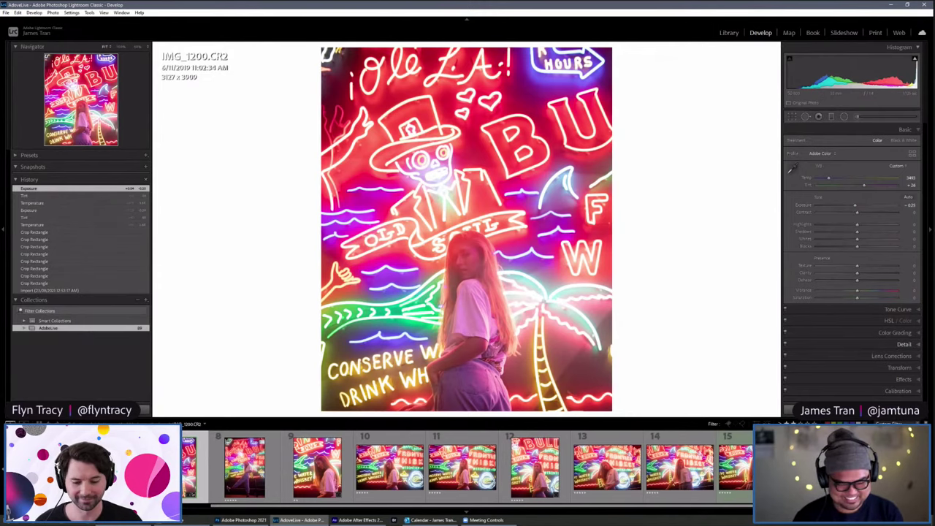
click(914, 392)
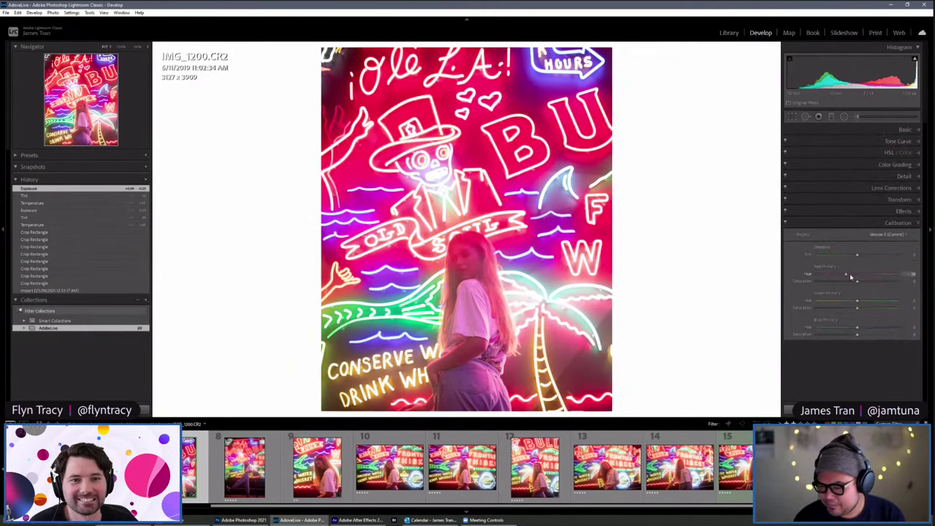
drag(856, 274, 860, 275)
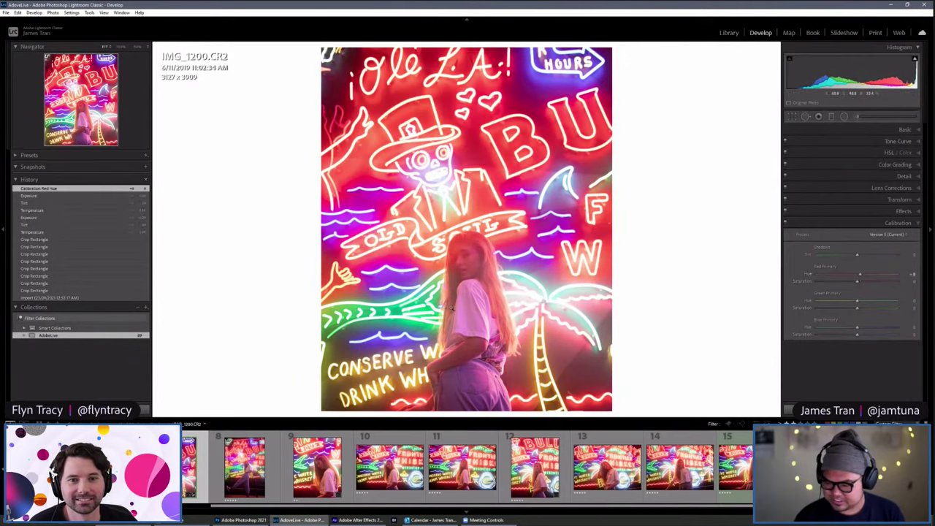
Step: Export IMG_1200 to the Neon folder, resized to fit 1350 x 1080 pixels, overwriting the existing JPEG
key(ctrl+shift+e)
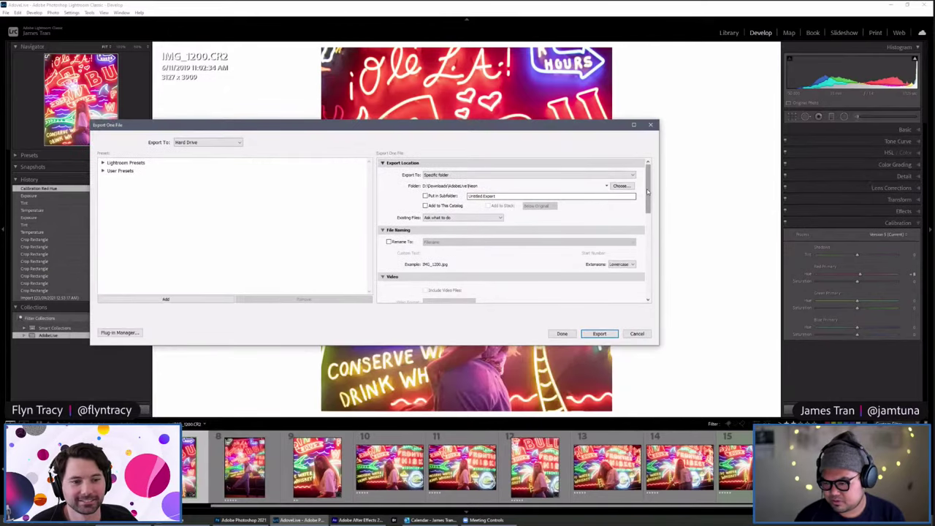
drag(647, 190, 655, 259)
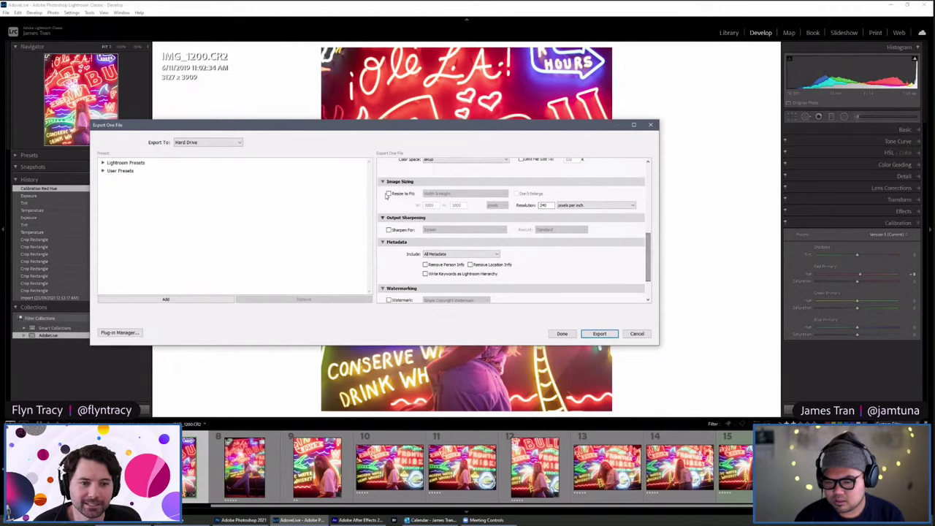
click(389, 194)
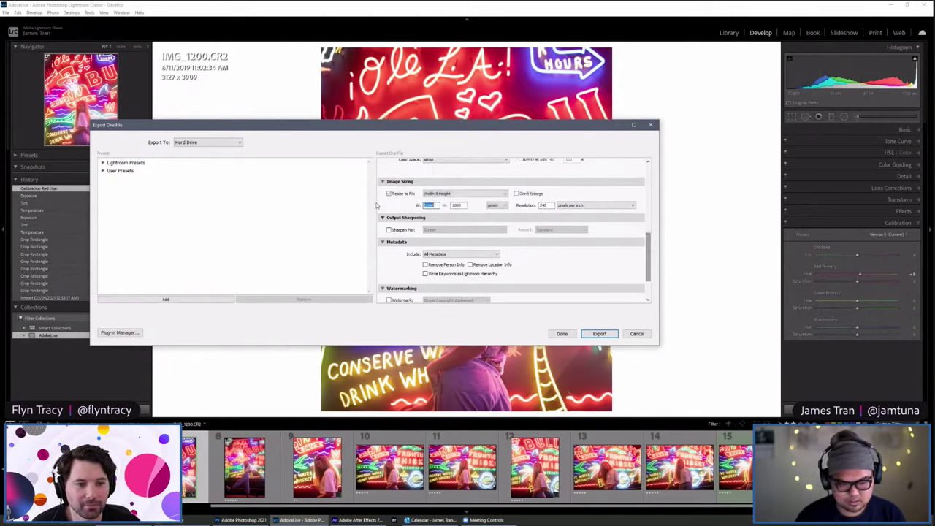
text(1350)
key(Tab)
text(10)
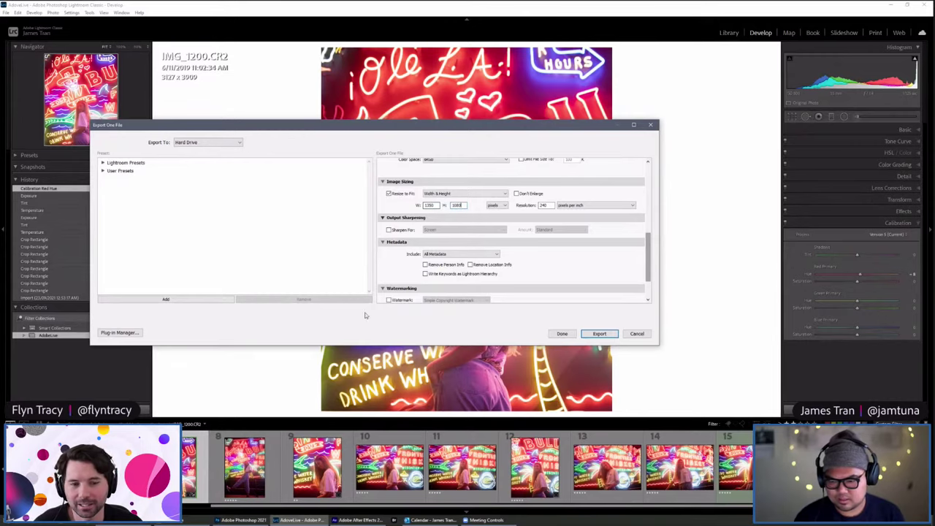
click(598, 335)
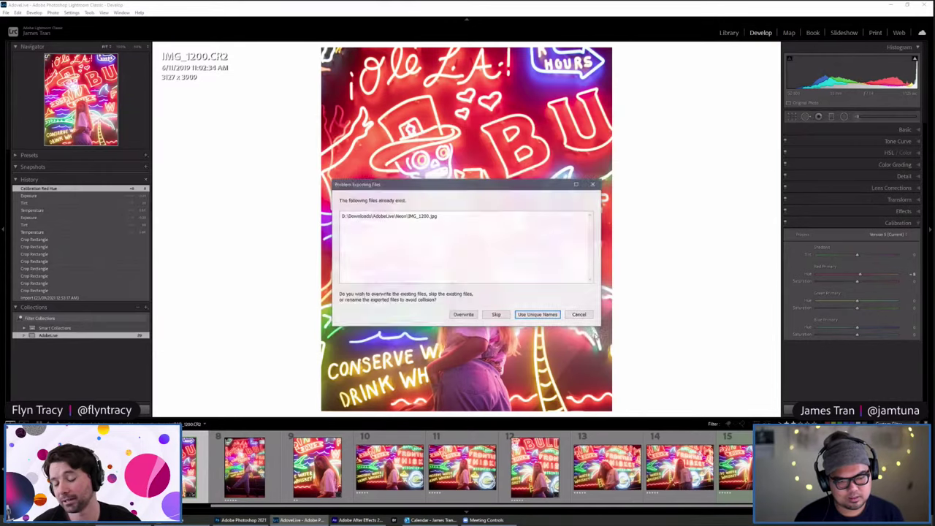
click(464, 315)
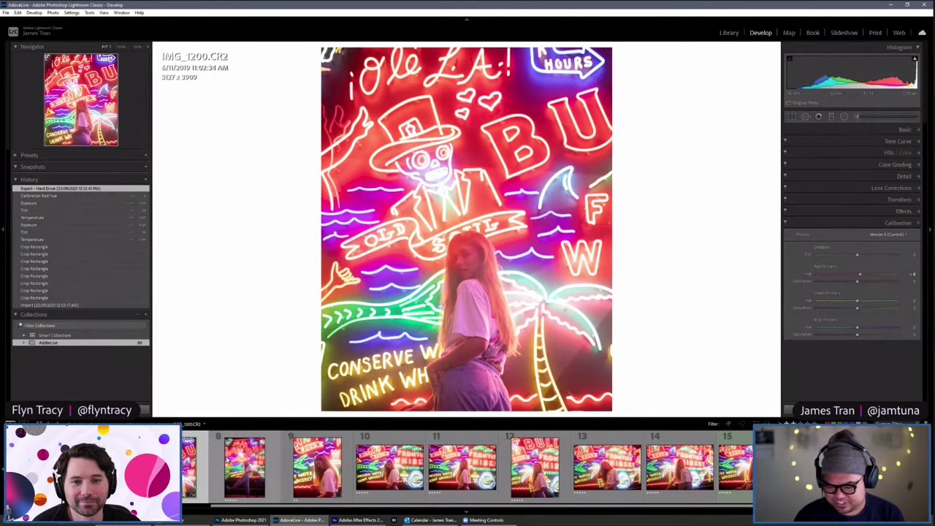
Step: Switch to After Effects and start a new composition with a size of 1080 x 1350 pixels
click(358, 519)
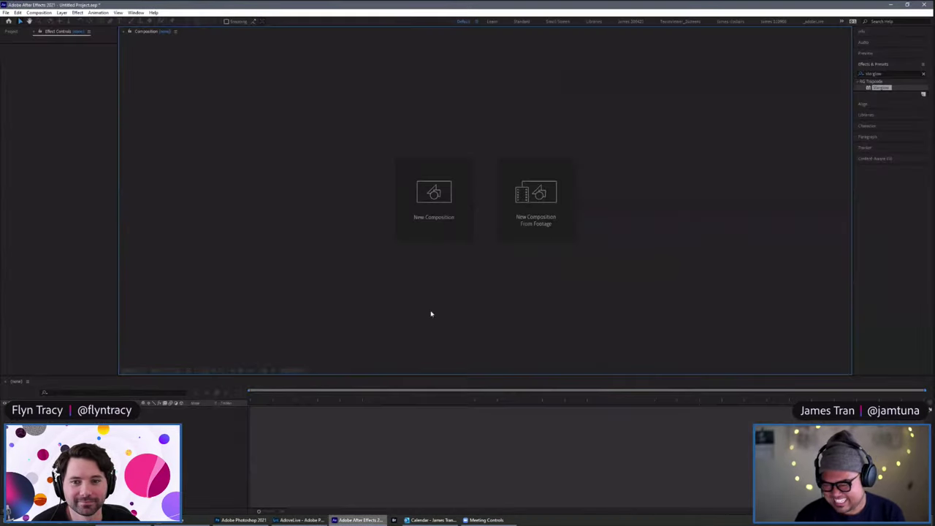
click(437, 202)
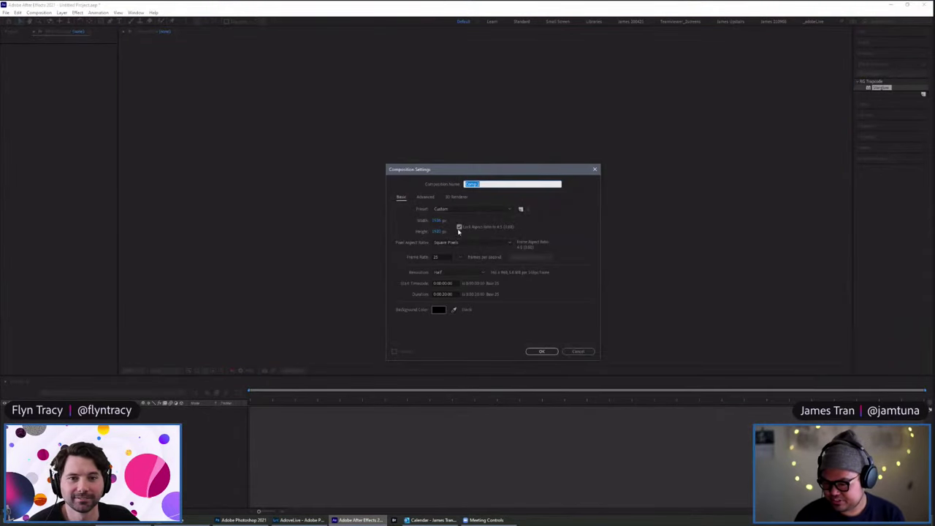
click(438, 231)
text(1080)
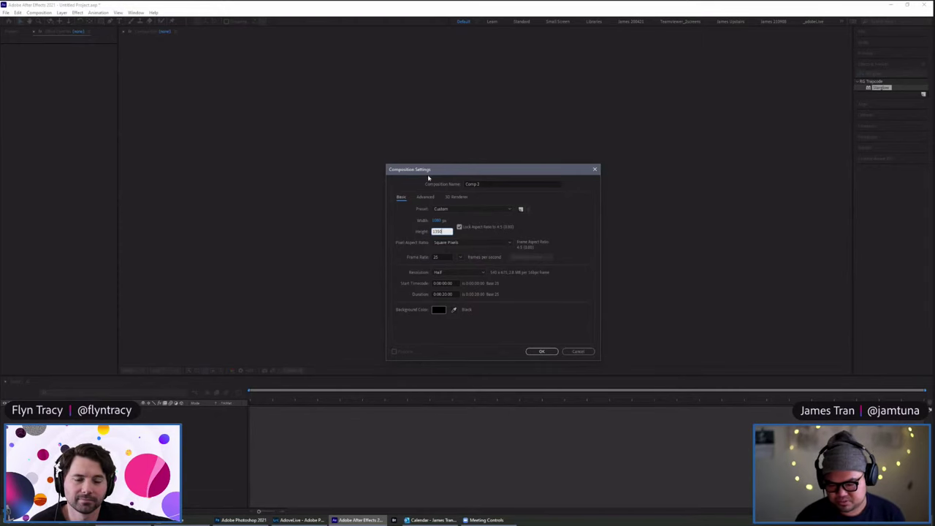
Step: Switch to Lightroom Classic and check the image sizing in the export settings for IMG_1200 without exporting
click(301, 520)
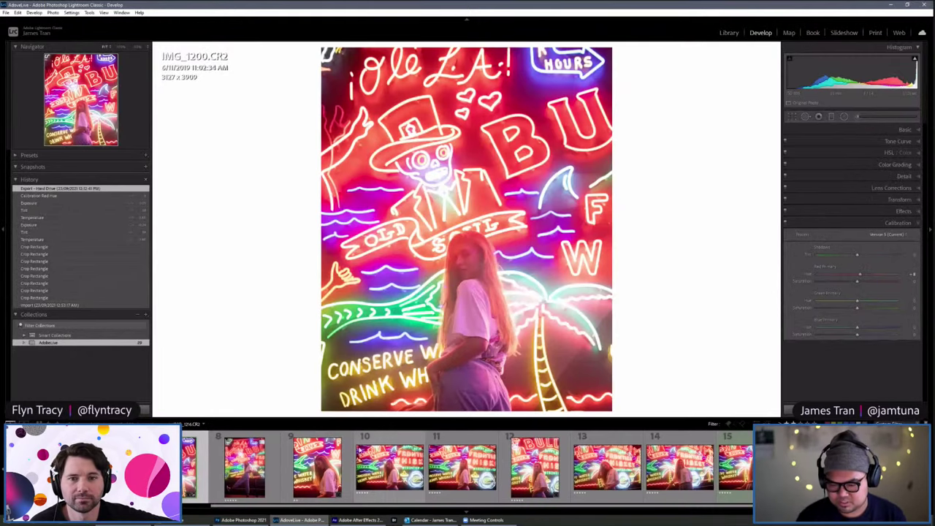
key(ctrl+shift+e)
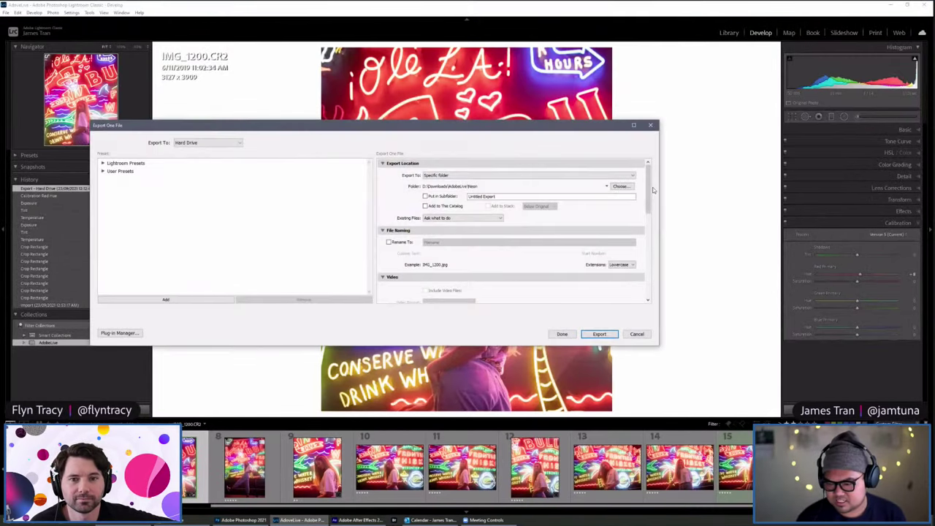
drag(647, 193, 647, 247)
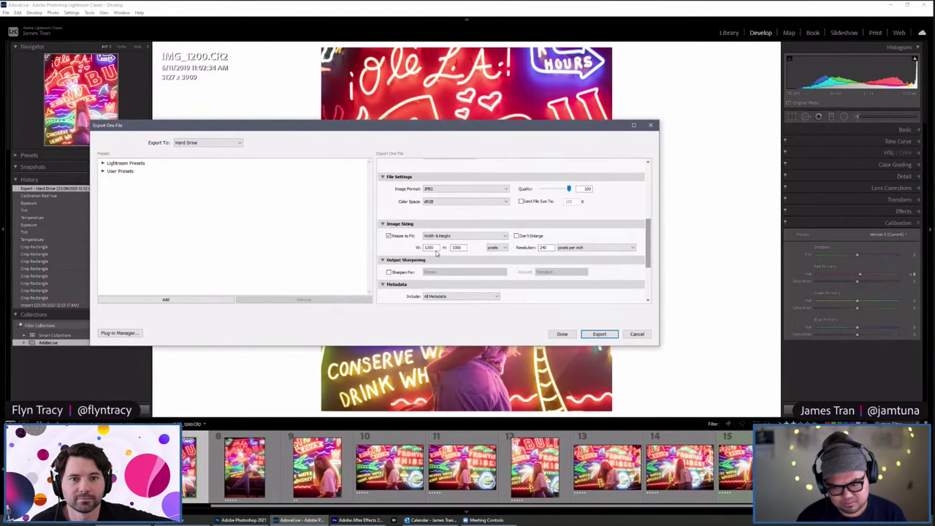
click(637, 335)
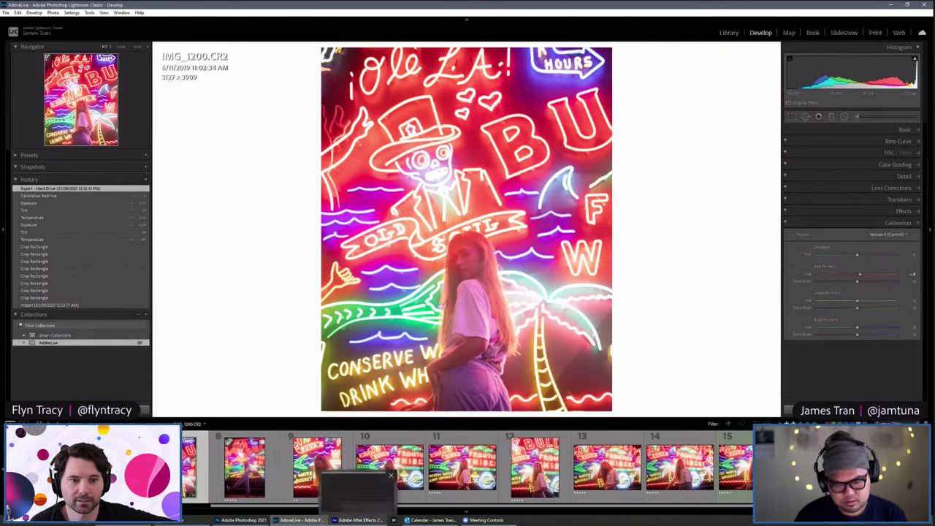
Step: Return to After Effects, create the composition under the name Main, and end its work area at 5 seconds
click(360, 519)
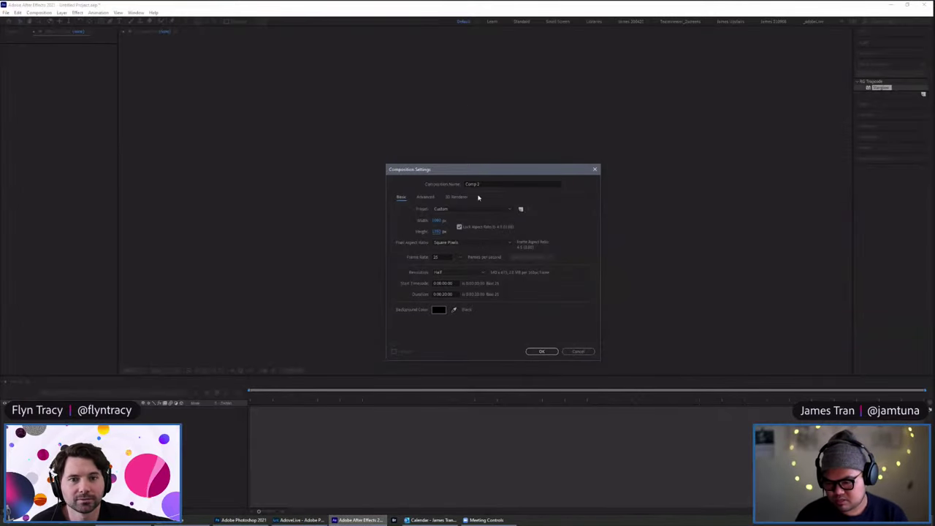
drag(493, 183, 397, 190)
text(Main)
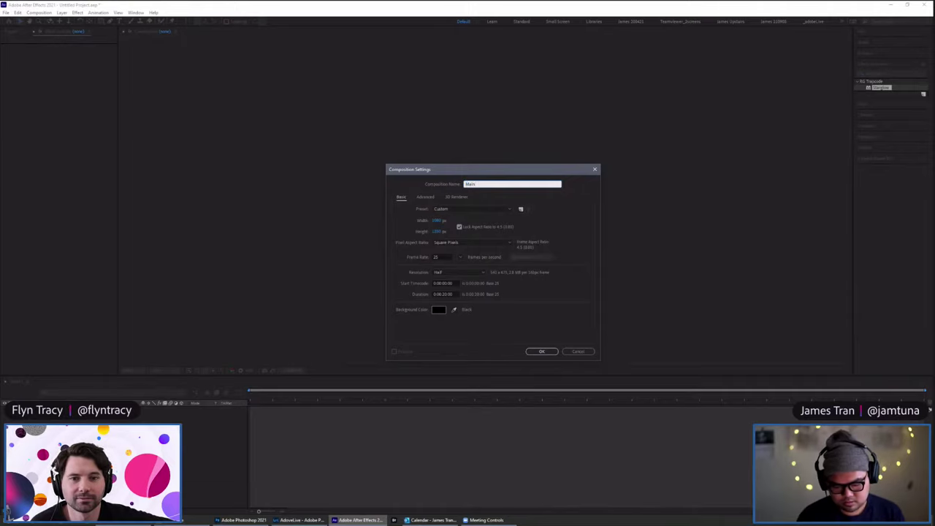
key(Return)
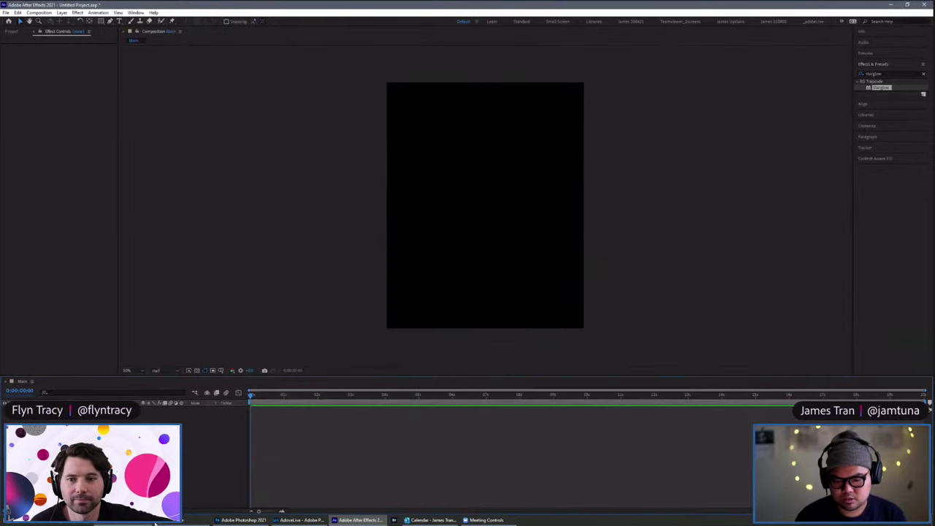
click(12, 31)
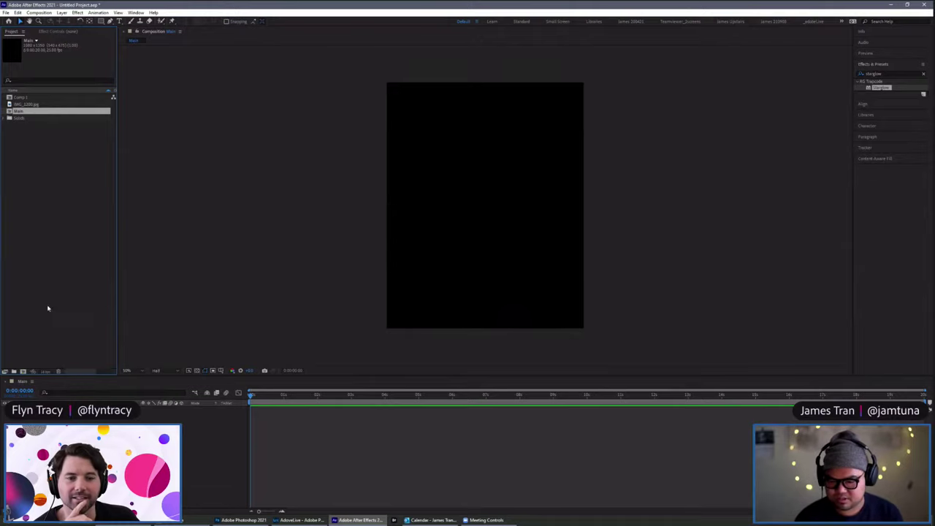
drag(382, 396, 419, 405)
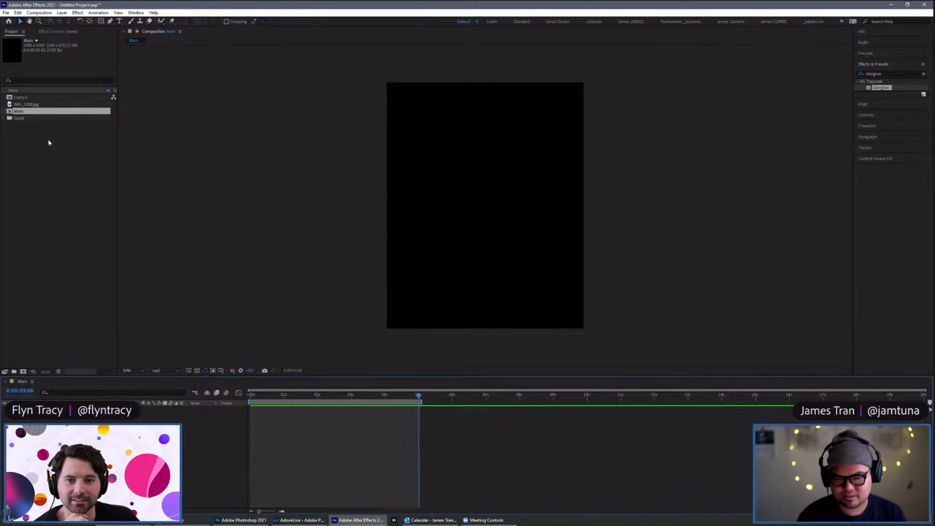
Step: Import the cropped IMG_1200 image from the Neon folder and add it as a layer in the Main composition
double_click(37, 176)
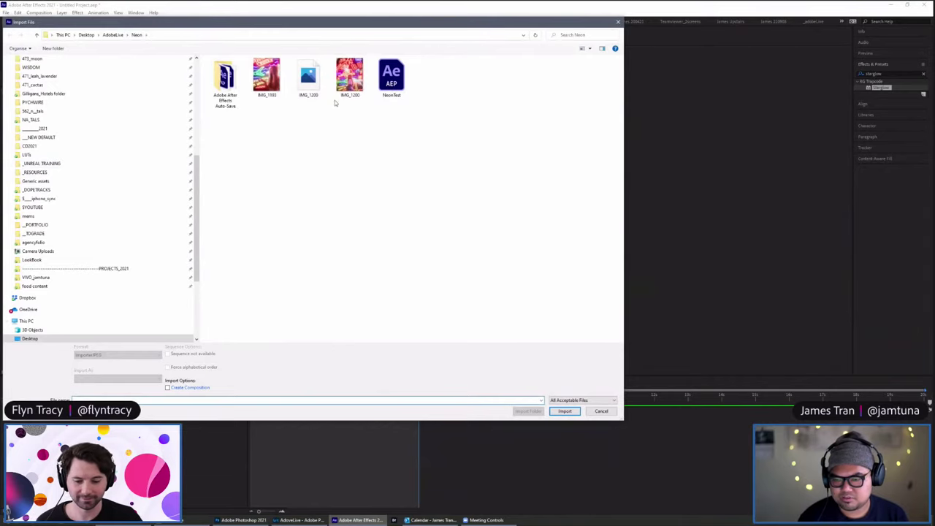
double_click(349, 77)
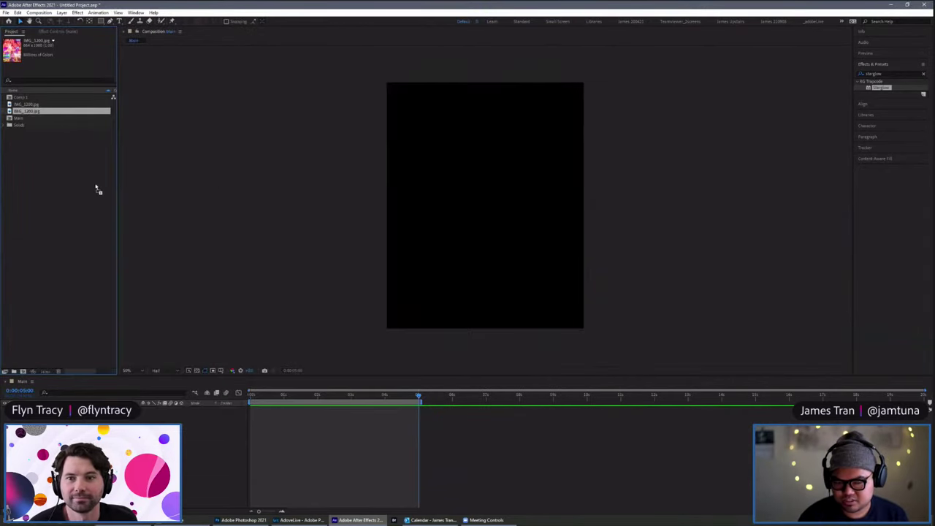
drag(26, 111, 90, 438)
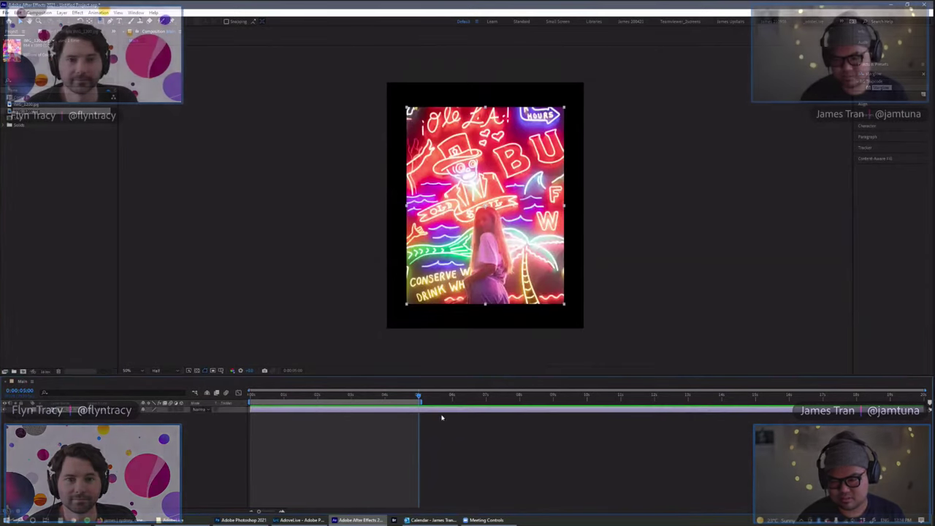
Step: Check the Main composition's dimensions in its settings and inspect the imported footage in the project
right_click(119, 446)
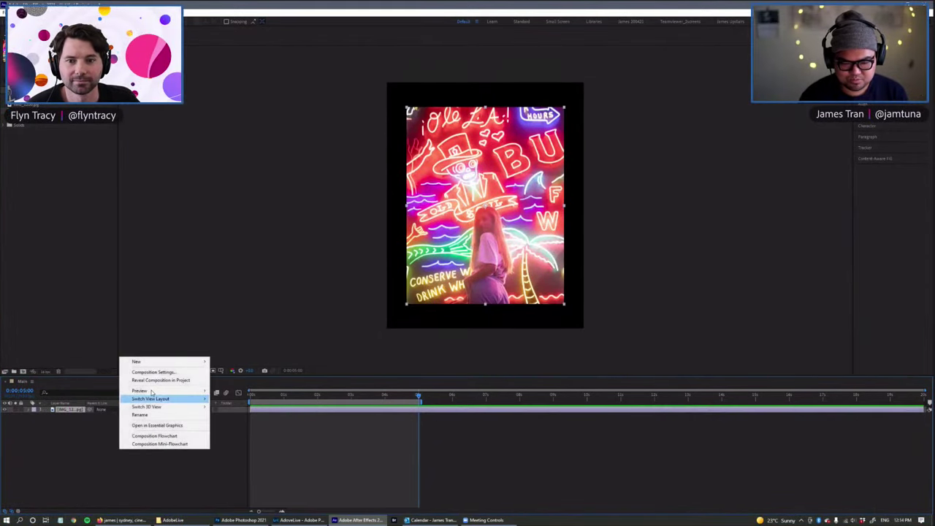
click(146, 371)
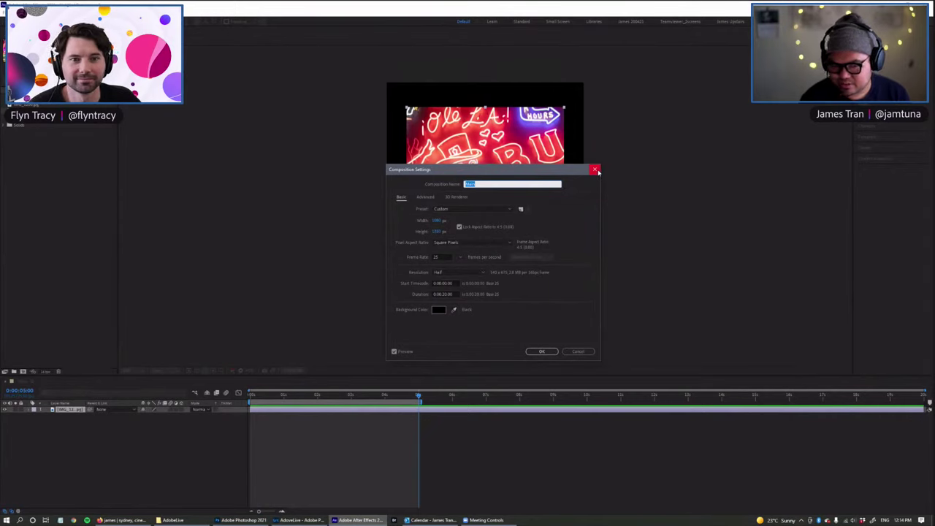
click(595, 170)
click(31, 105)
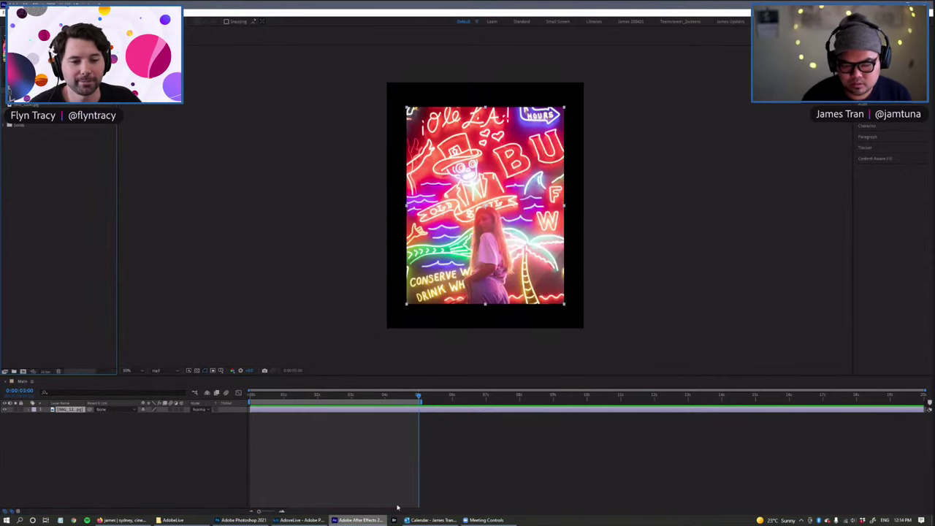
Step: Switch to Lightroom Classic and re-export IMG_1200 at a resolution of 300 pixels per inch, overwriting the existing file
click(293, 522)
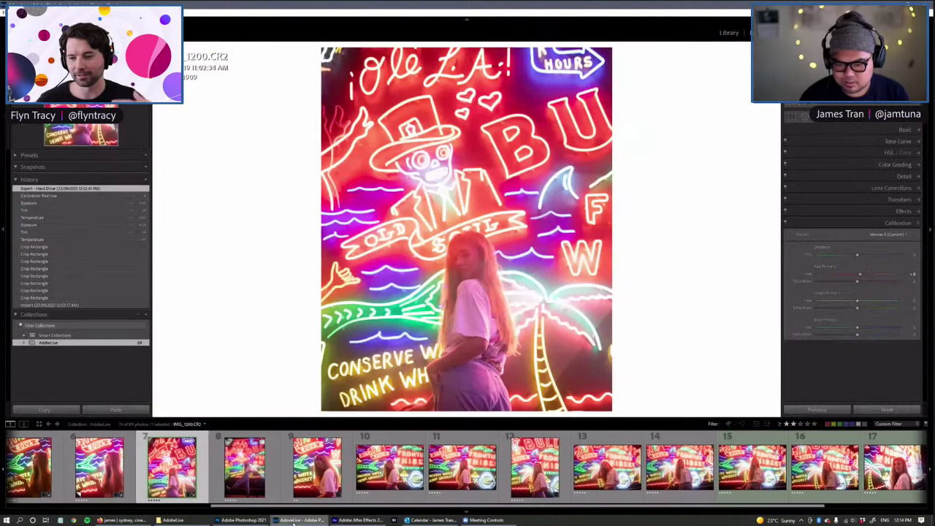
key(ctrl+shift+e)
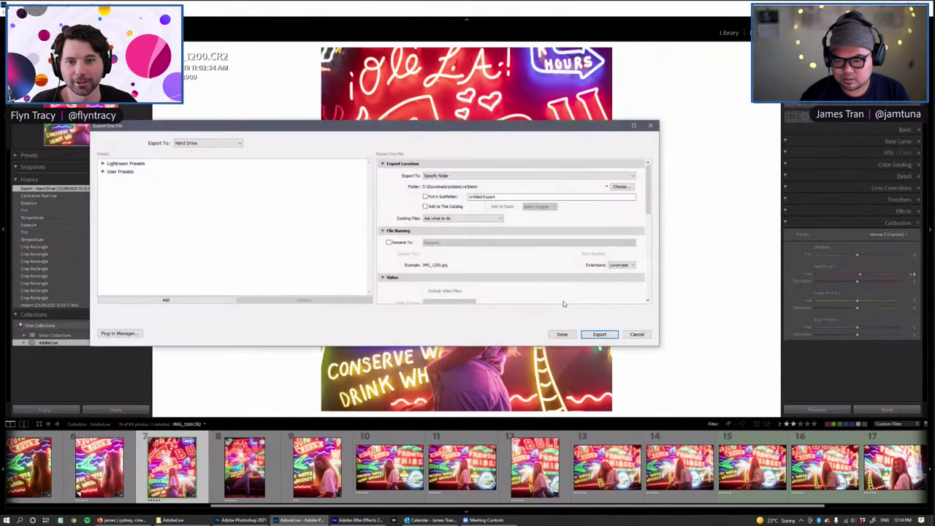
drag(649, 205, 650, 247)
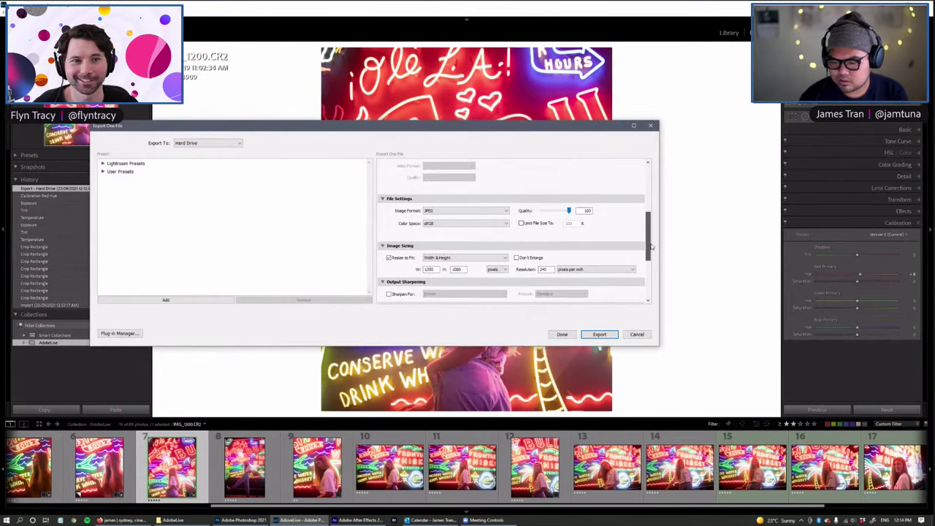
double_click(544, 268)
text(300)
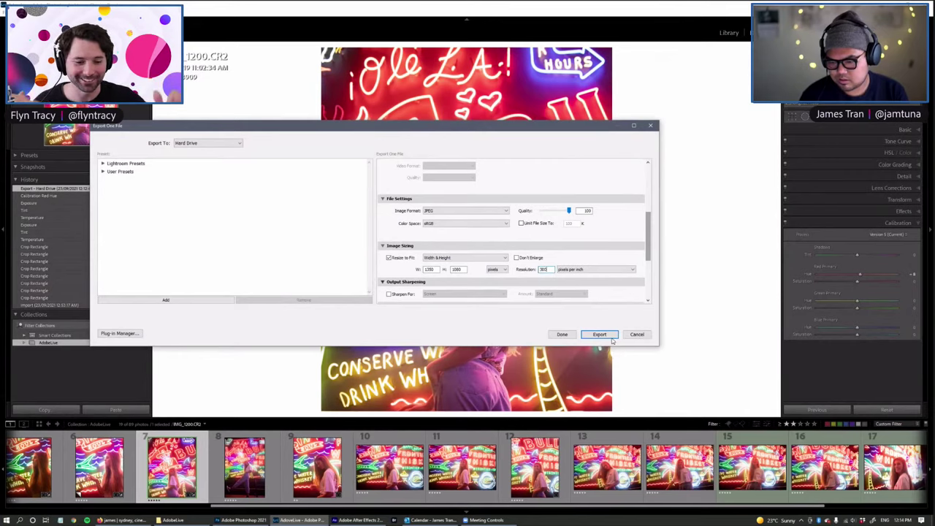
click(584, 336)
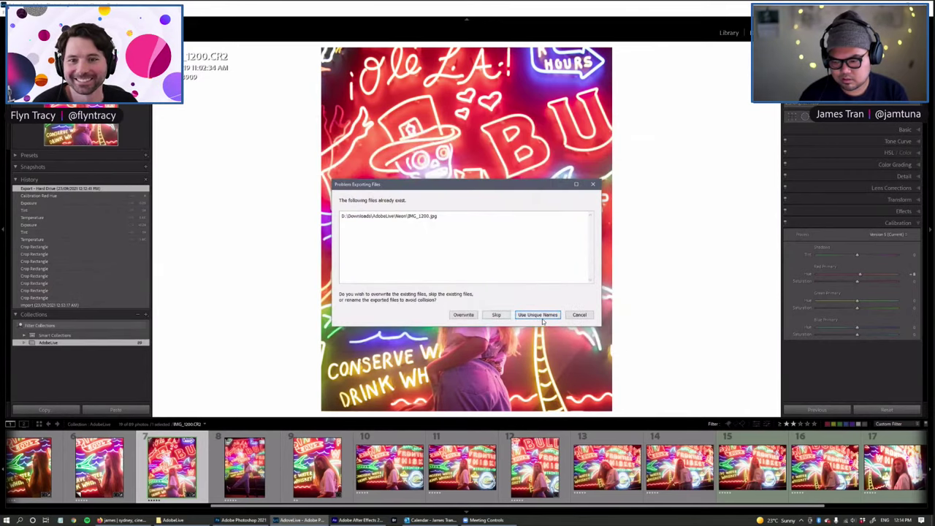
click(461, 315)
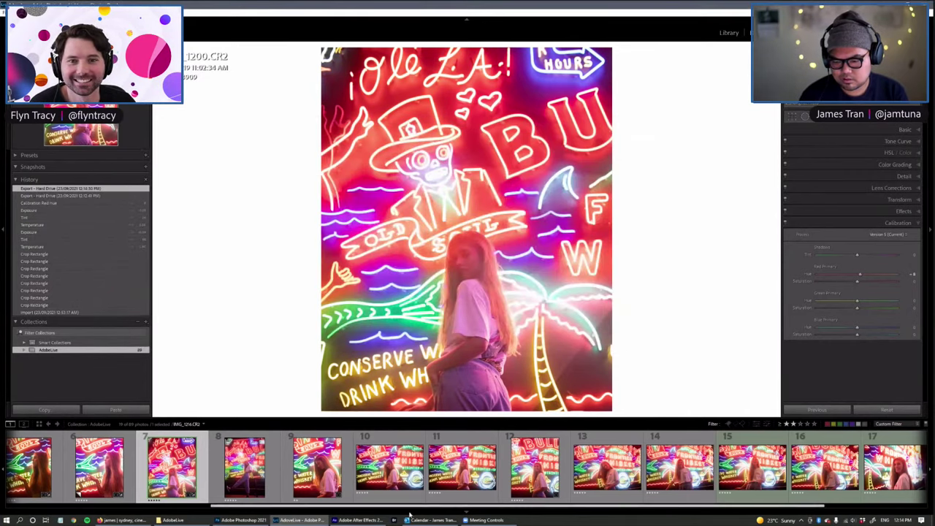
Step: Return to After Effects and delete the imported IMG_1200 footage from the project
click(243, 520)
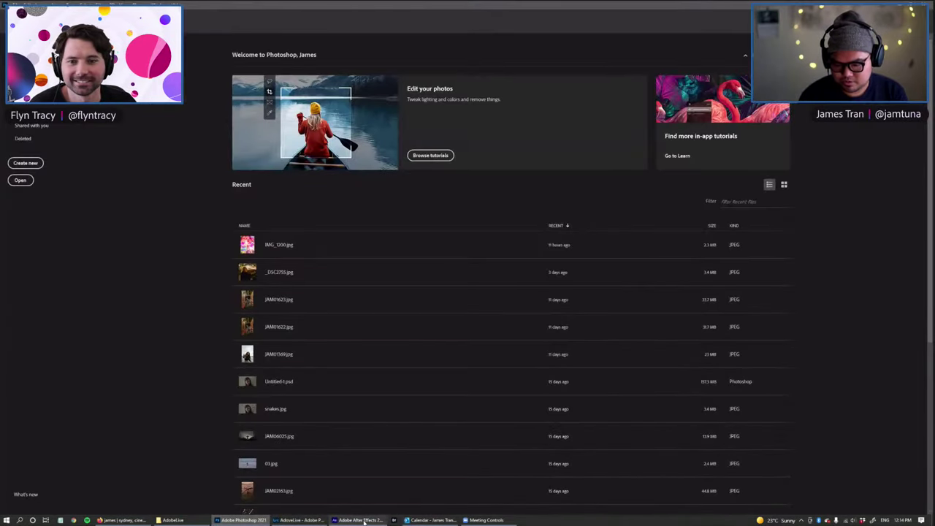
click(334, 521)
click(140, 458)
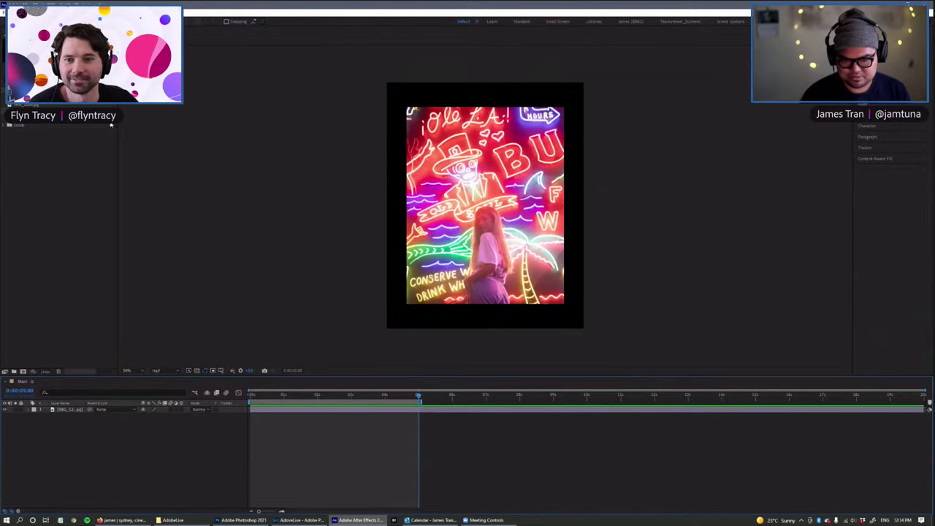
click(30, 105)
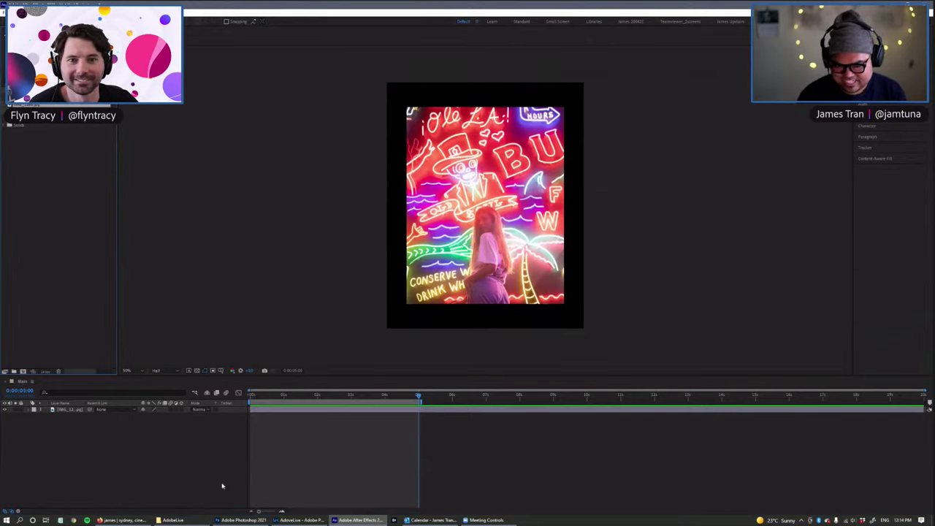
key(Delete)
click(503, 271)
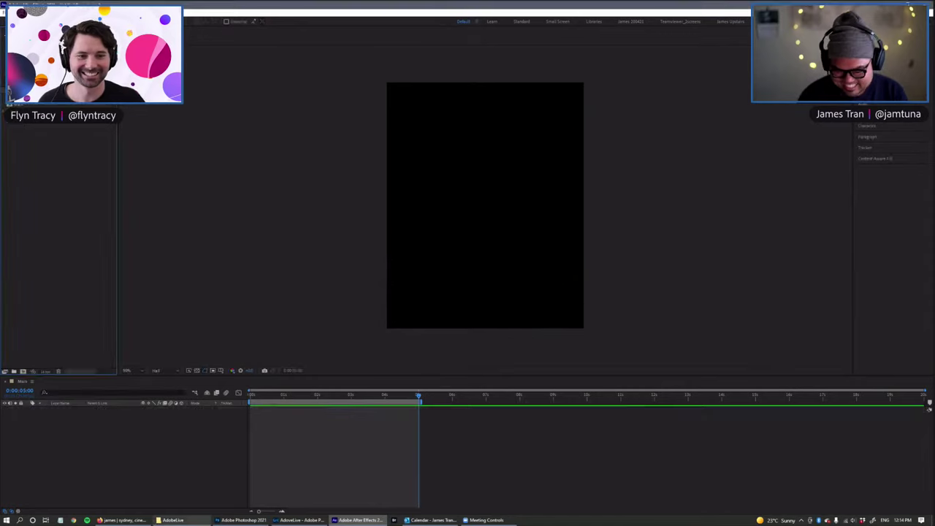
Step: Import the re-exported IMG_1200 image from the Neon folder and add it as a layer in the Main composition
click(173, 519)
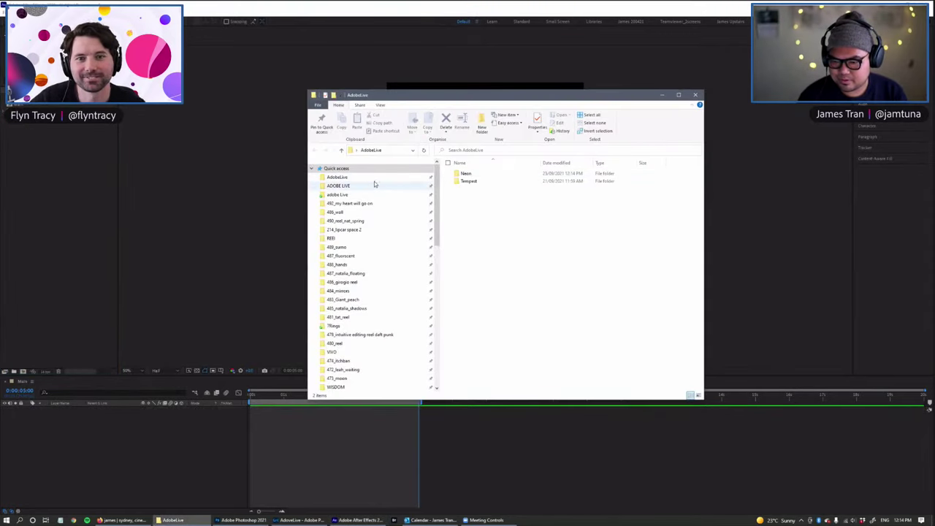
double_click(465, 175)
drag(592, 179, 22, 124)
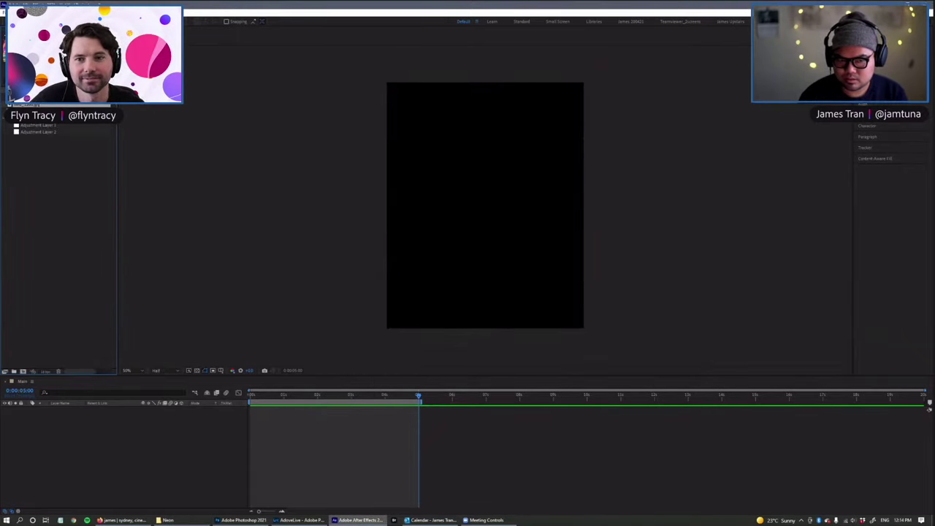
drag(107, 205, 88, 455)
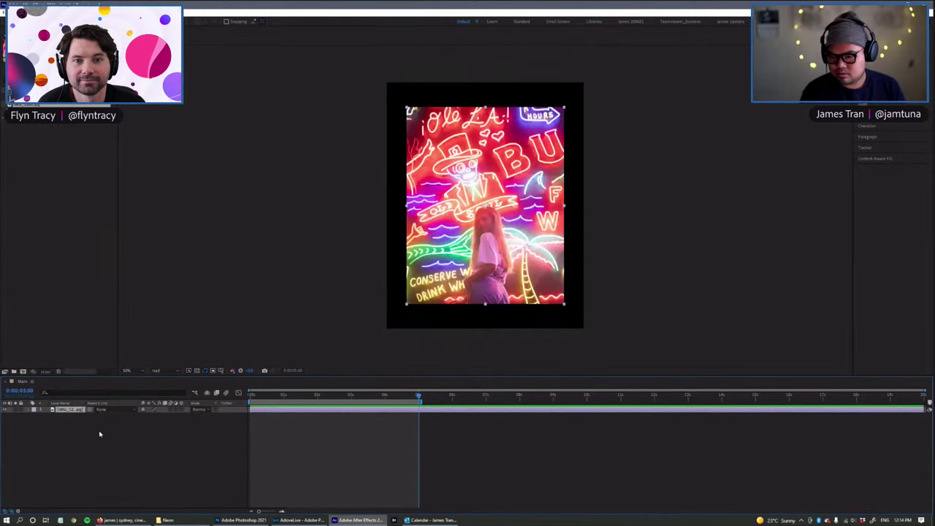
click(94, 495)
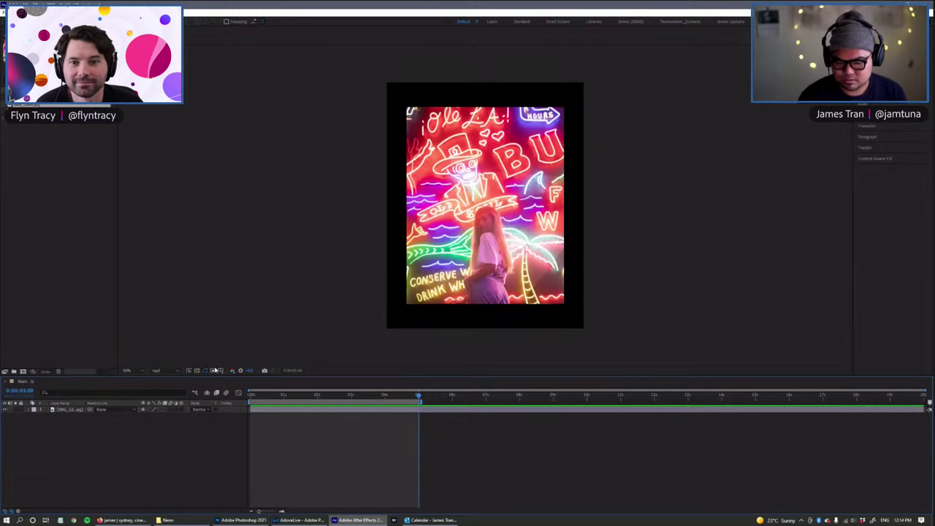
click(71, 410)
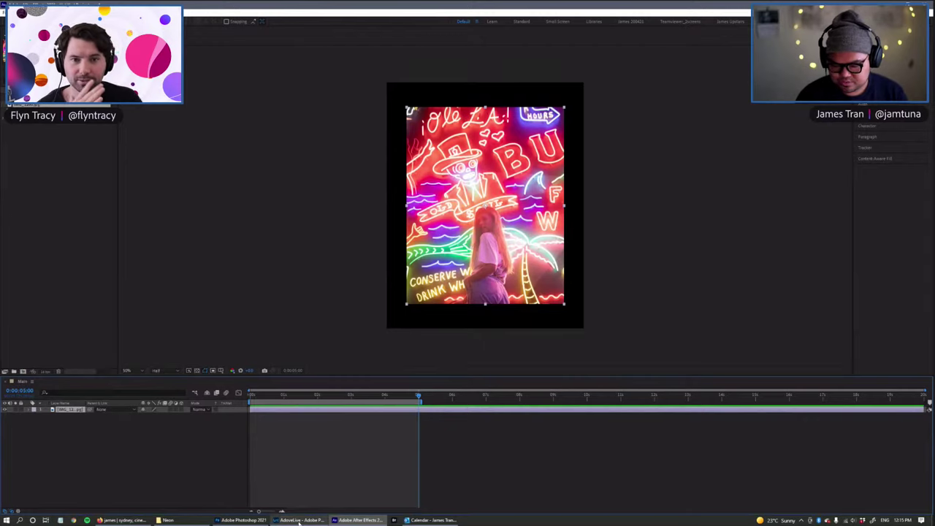
Step: Switch to Lightroom Classic and export IMG_1200 without resizing, using a unique file name to avoid the collision
mouse_move(299, 523)
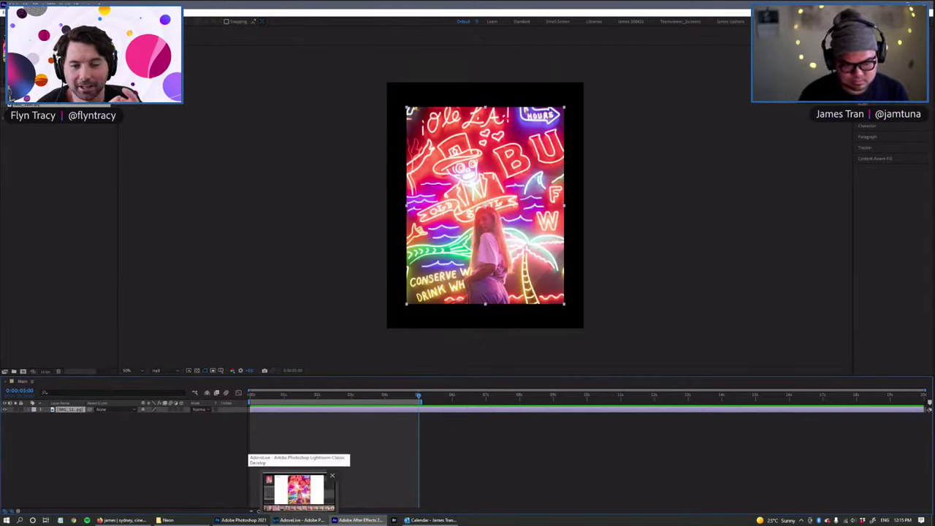
click(299, 489)
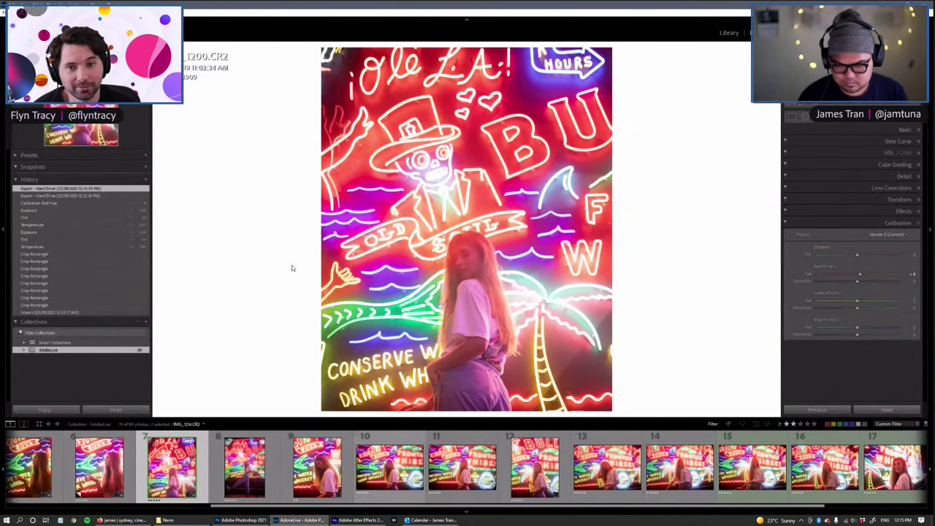
key(ctrl+shift+e)
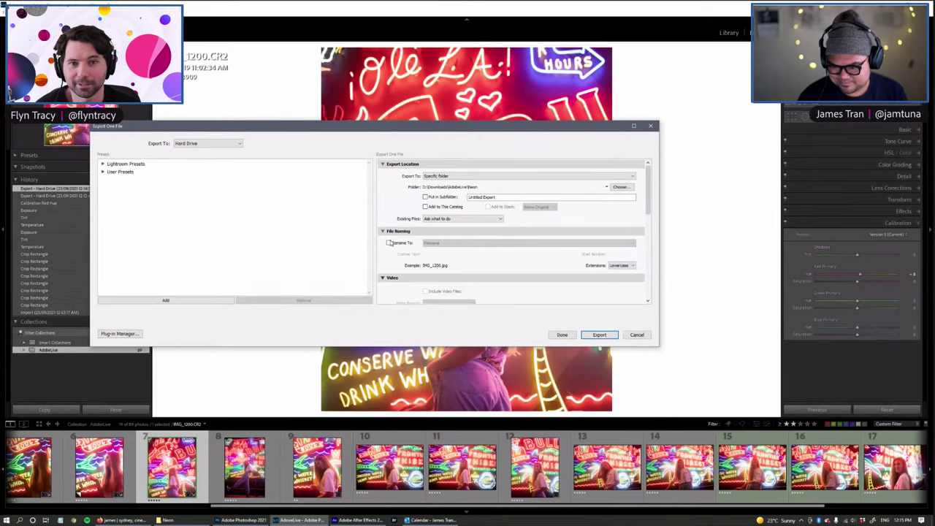
scroll(539, 289, down, 5)
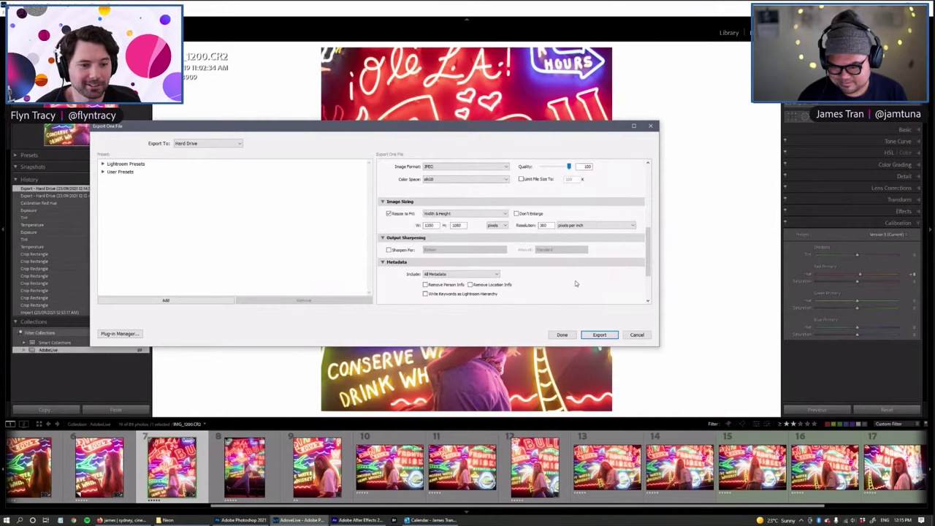
click(389, 213)
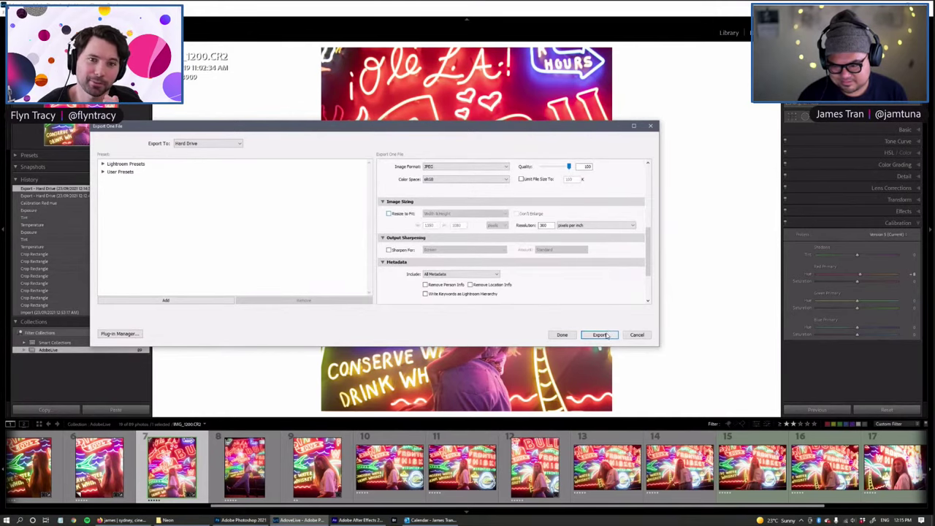
click(599, 334)
click(523, 317)
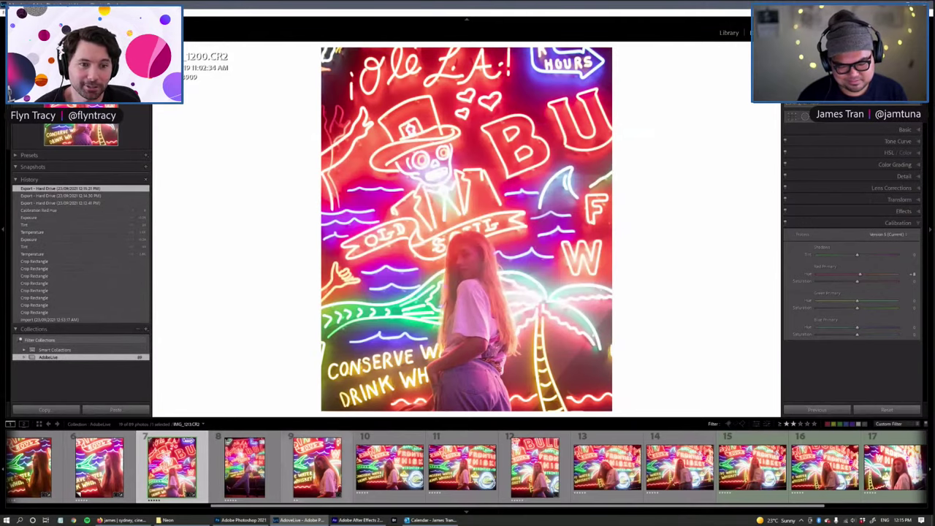
Step: Check the pixel dimensions of IMG_1200-2 in its file properties in the Neon folder
mouse_move(338, 523)
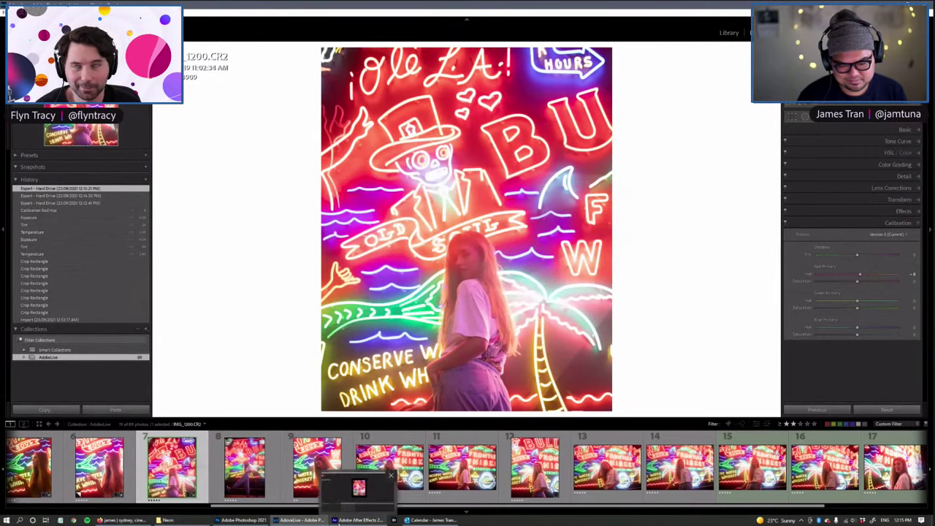
click(167, 520)
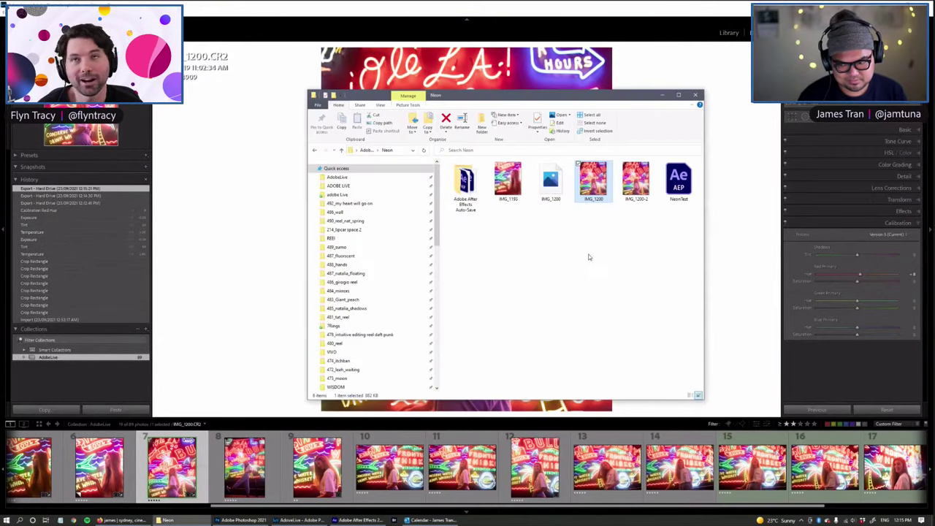
right_click(635, 181)
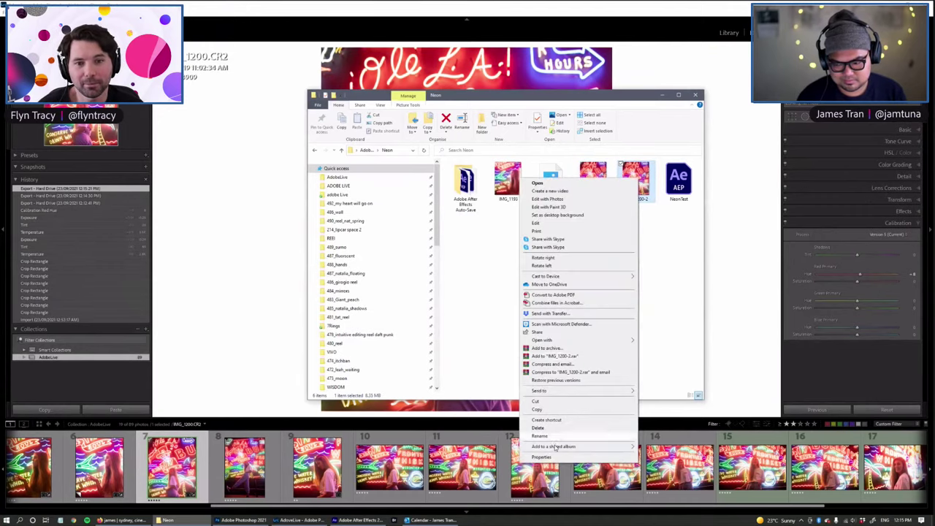
click(544, 456)
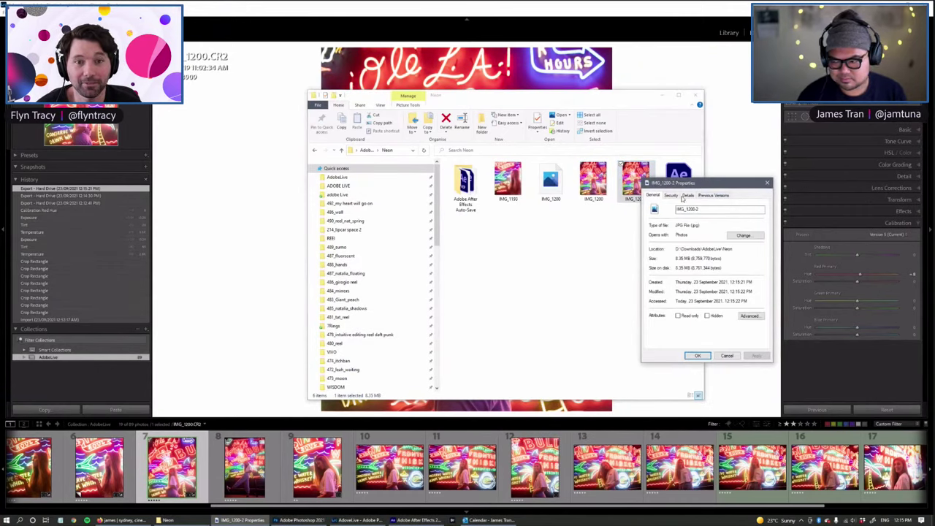
click(686, 196)
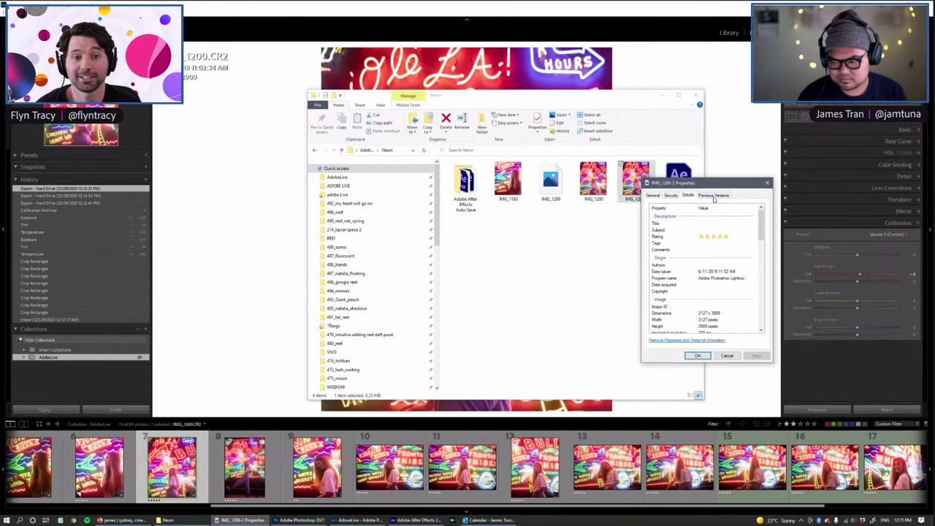
click(767, 184)
Step: Open IMG_1200-2 from the Neon folder in Photoshop
drag(635, 181, 582, 321)
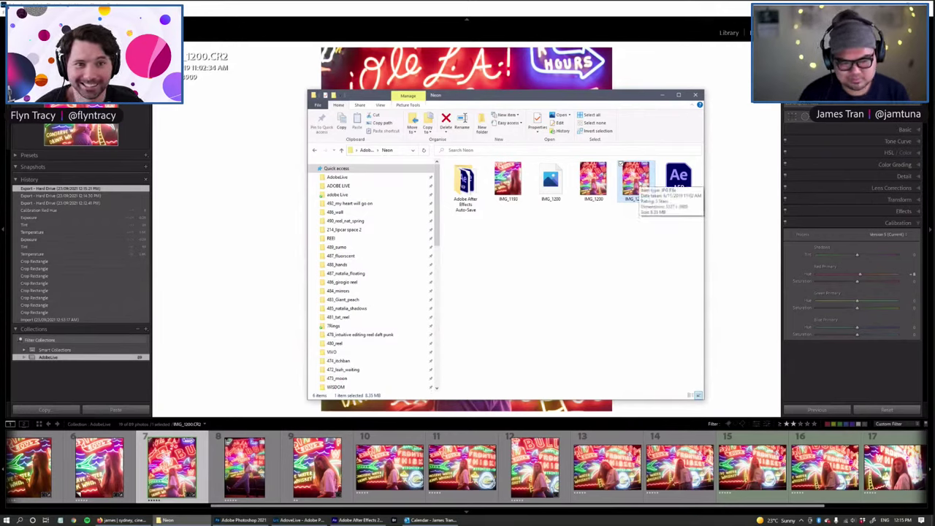
drag(640, 182, 488, 394)
drag(340, 448, 177, 337)
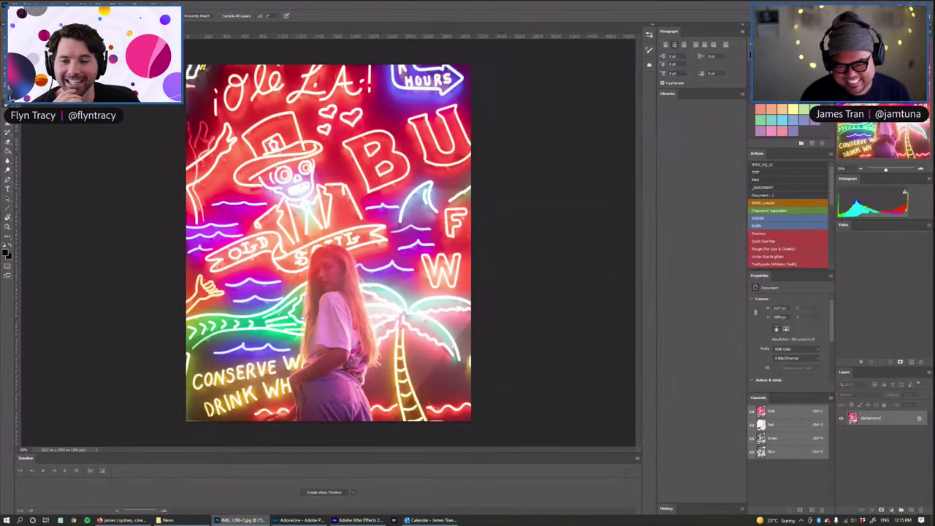
Step: Resize the image to a height of 1350 pixels with proportions linked, and save it over IMG_1200-2.jpg
click(41, 5)
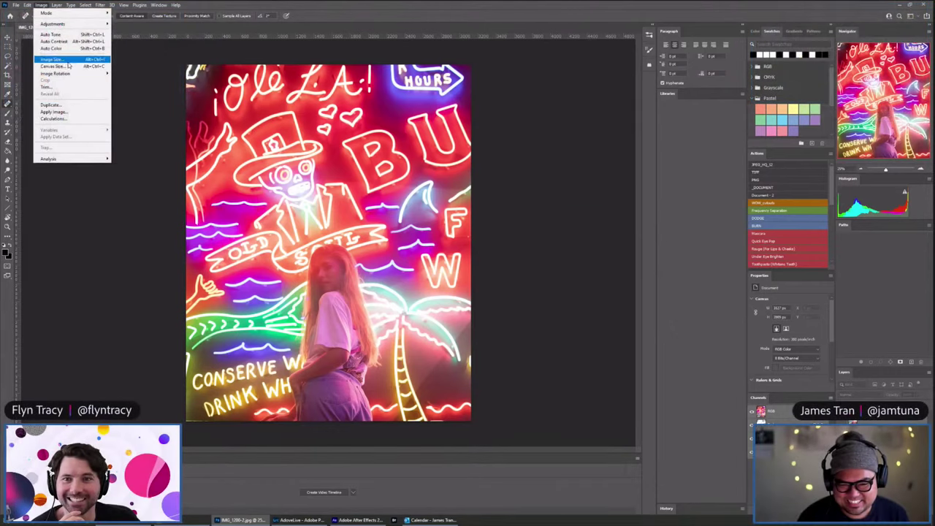
click(68, 61)
key(Tab)
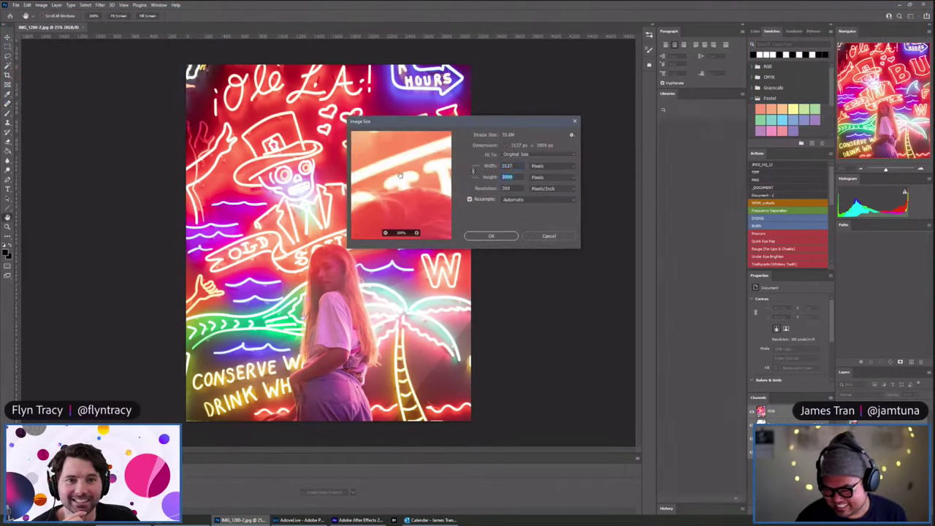
text(1350)
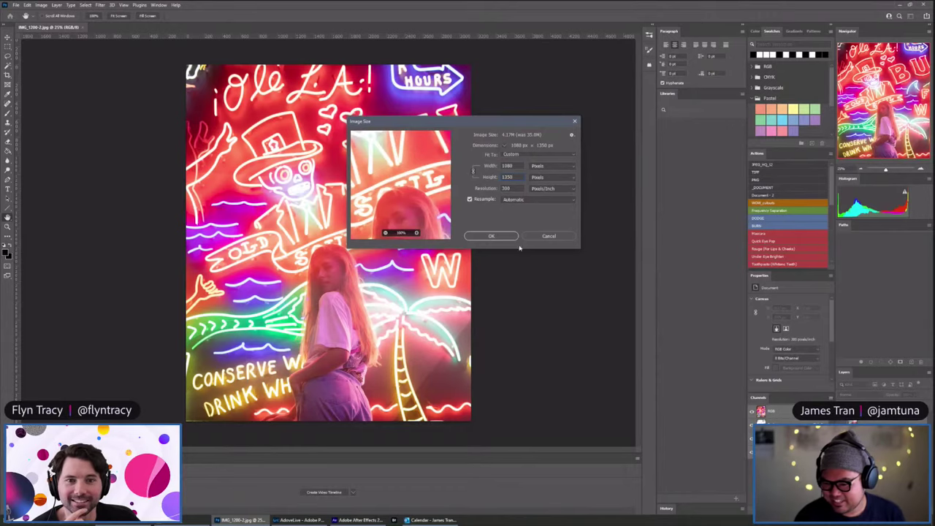
click(501, 240)
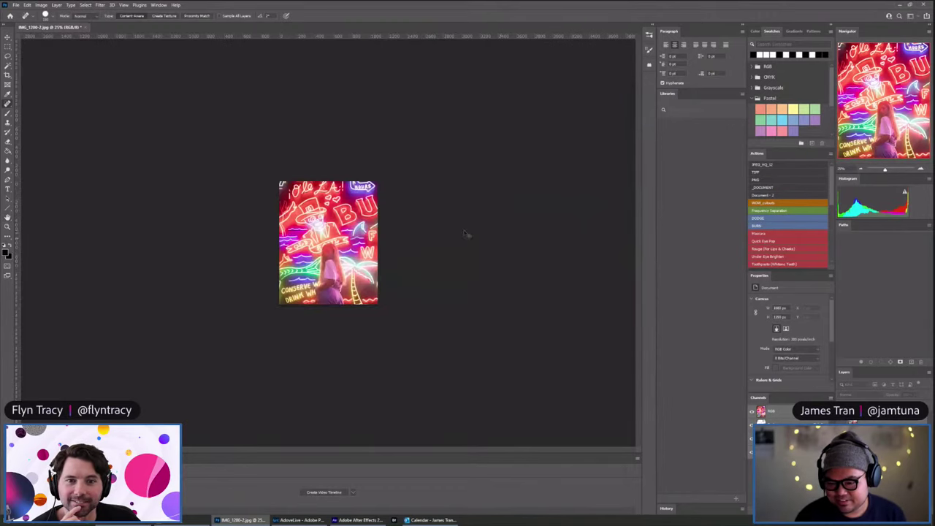
key(ctrl+s)
click(491, 64)
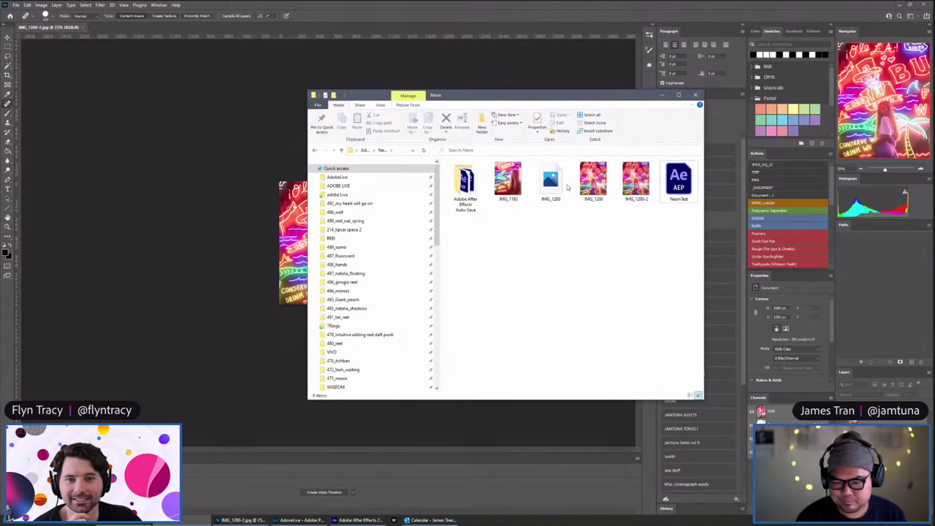
Step: Import the resized IMG_1200-2 image from the Neon folder into the After Effects project
click(635, 181)
drag(631, 214, 626, 244)
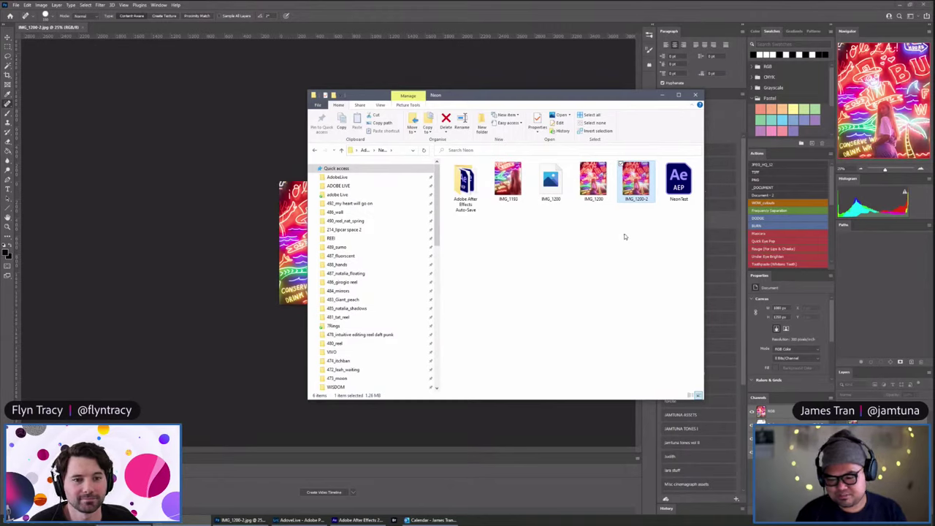
drag(635, 183, 59, 332)
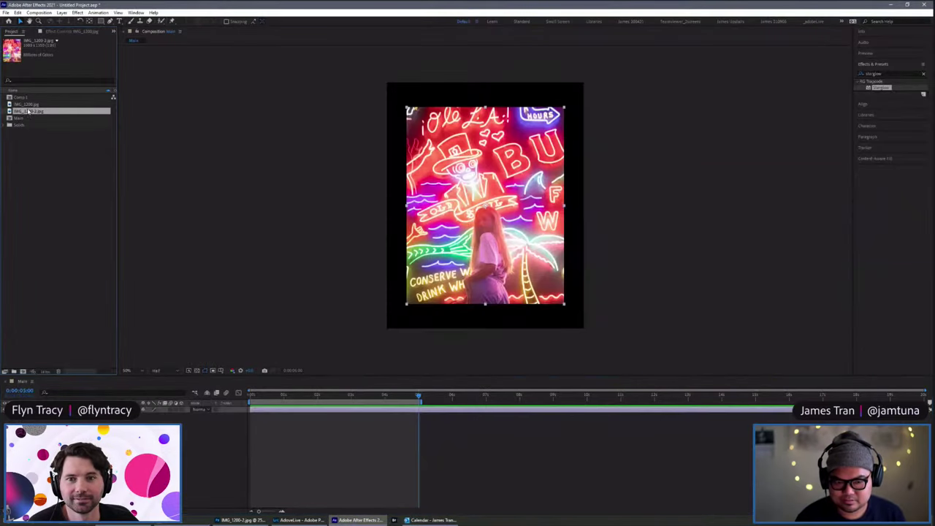
Step: Replace the old image layer in the Main composition with the resized IMG_1200-2 and rename the new layer Background
drag(73, 413, 73, 407)
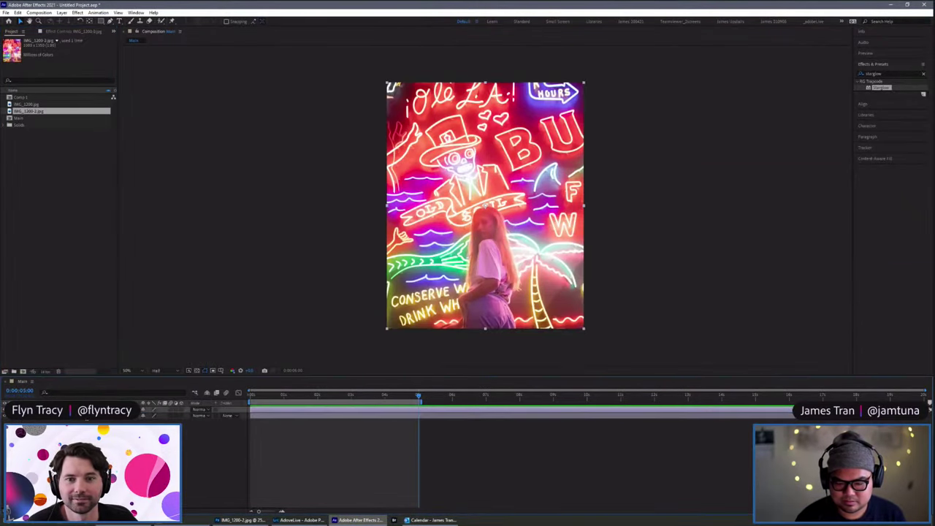
click(73, 415)
key(Delete)
click(73, 409)
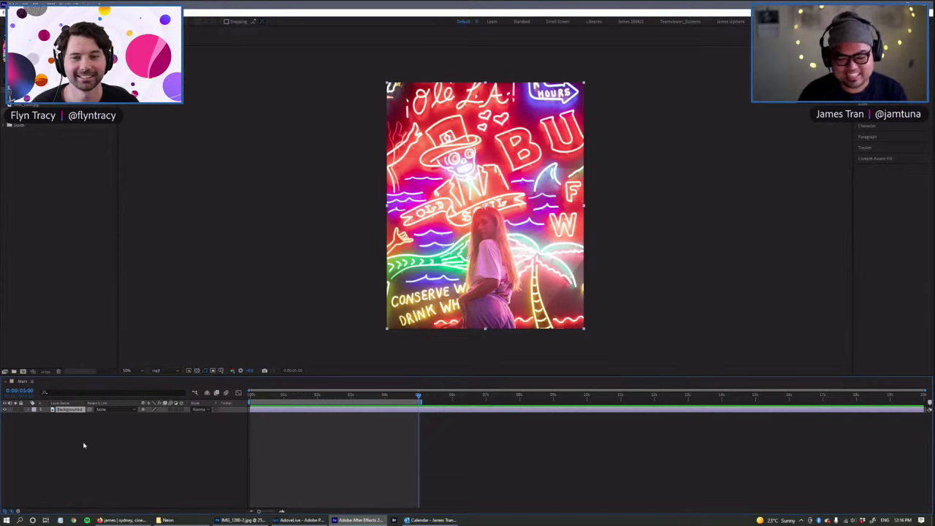
Step: Duplicate the Background layer and lock the original beneath the copy
drag(81, 437, 68, 406)
click(68, 409)
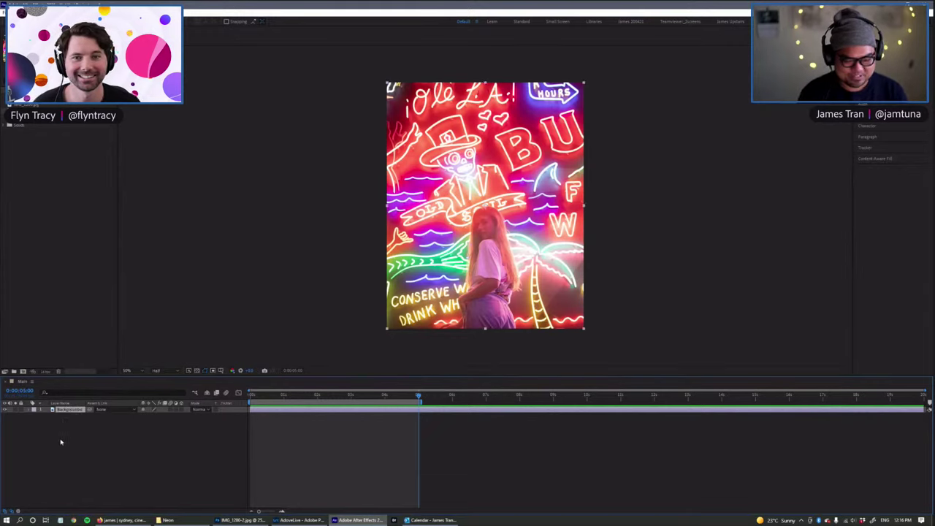
key(ctrl+d)
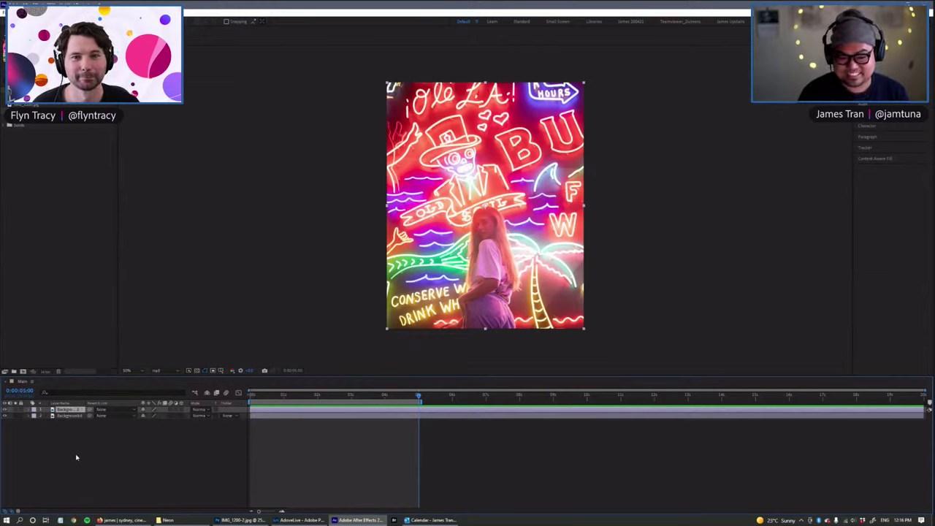
click(76, 457)
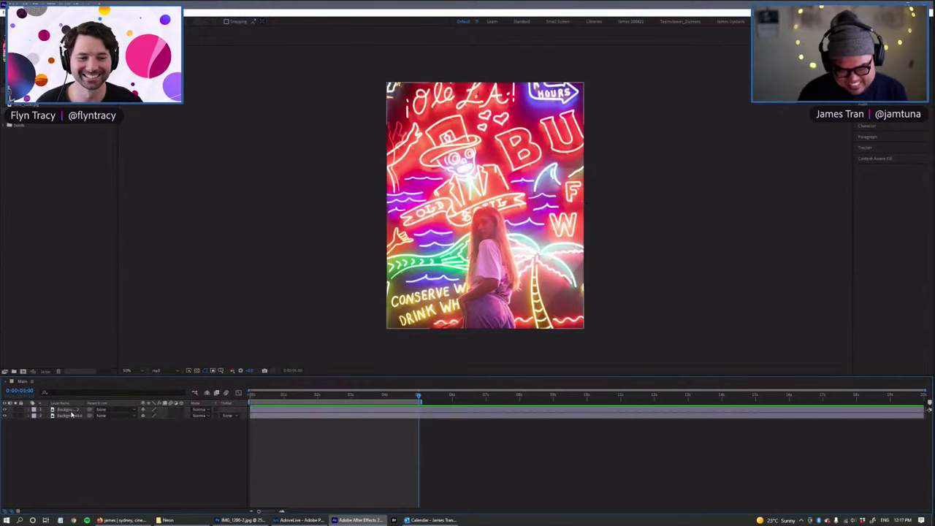
click(70, 415)
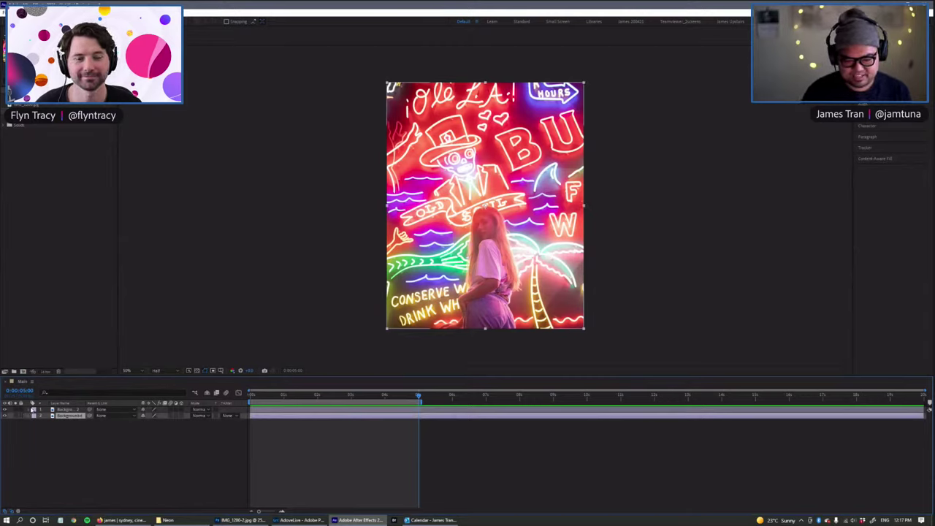
click(32, 428)
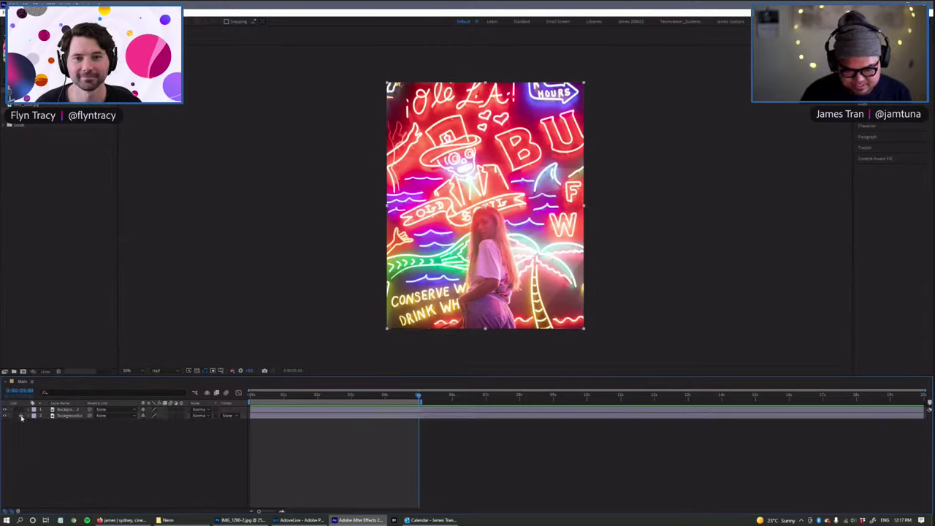
Step: With the playhead at the first frame, trace the red wavy neon line by the woman's hand as an open Pen mask on the duplicate layer
click(76, 411)
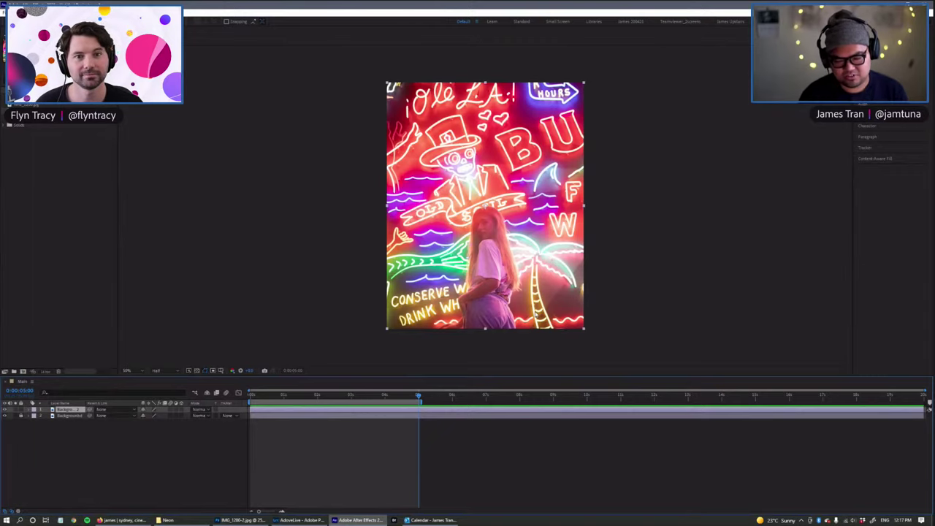
drag(546, 315, 421, 276)
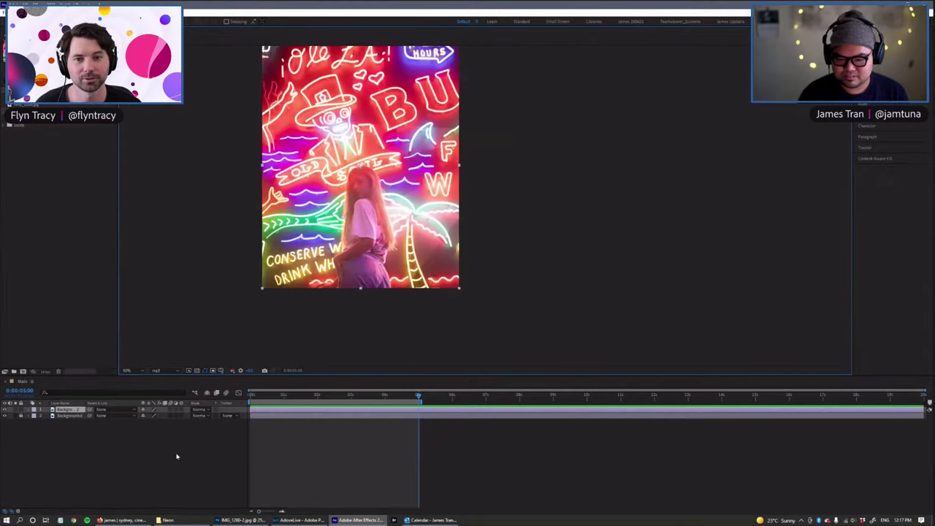
drag(291, 397, 175, 399)
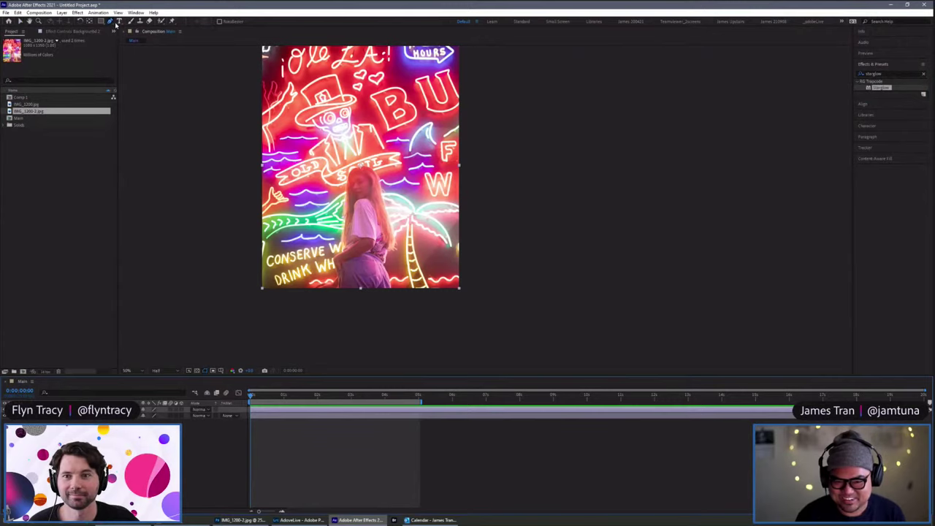
drag(111, 20, 143, 22)
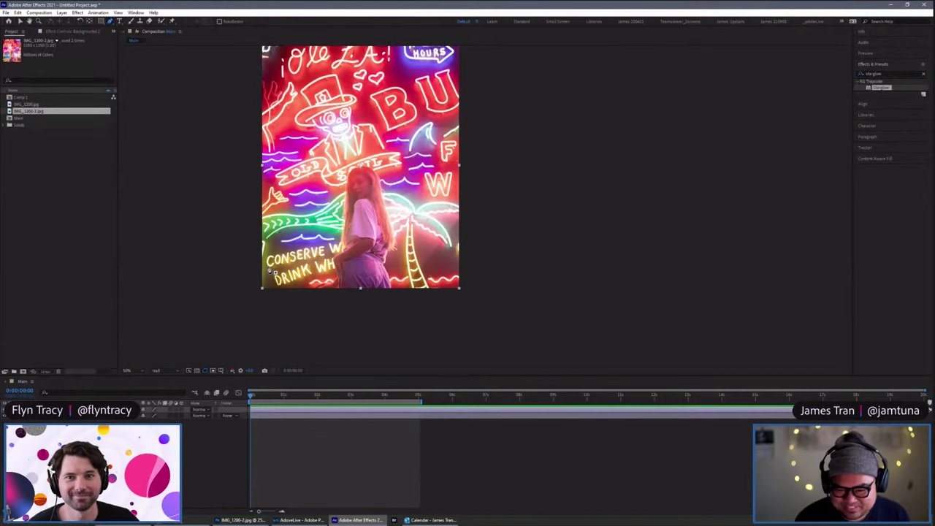
scroll(326, 301, up, 1)
drag(462, 249, 559, 164)
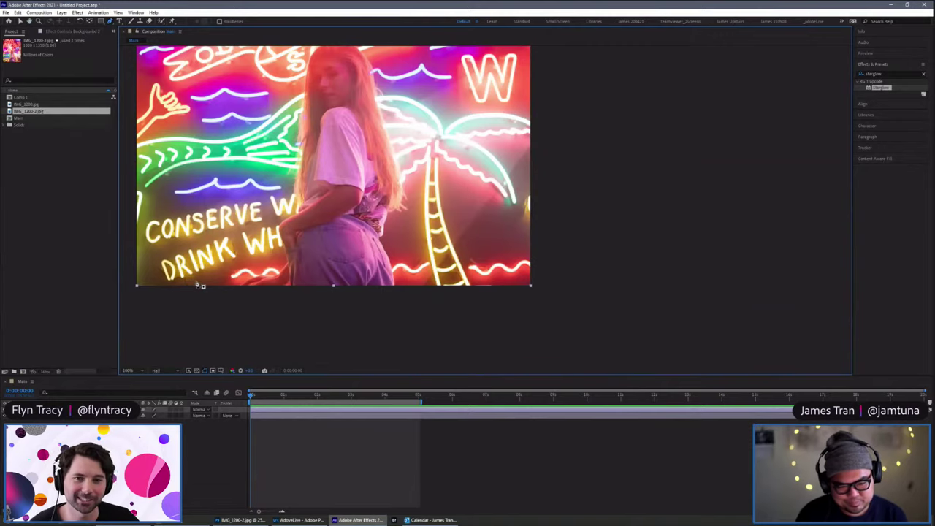
key(period)
drag(420, 246, 685, 160)
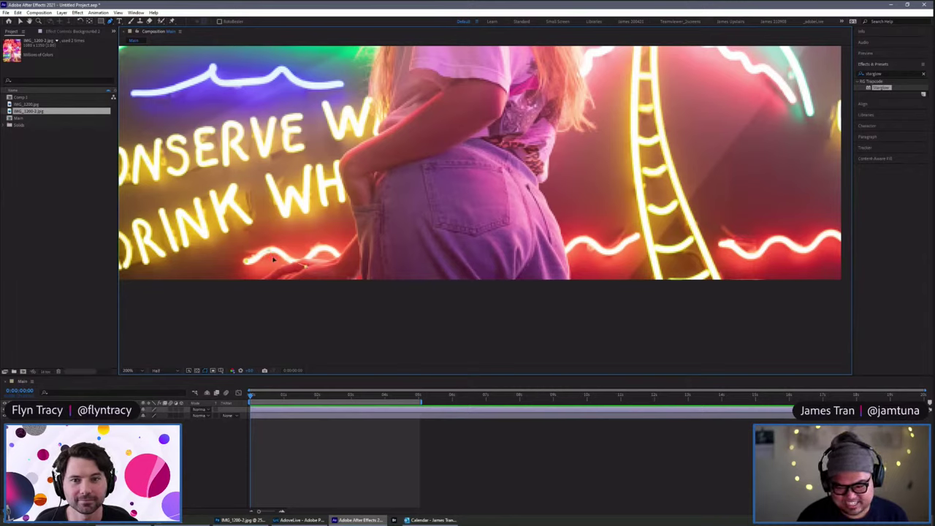
drag(271, 250, 284, 250)
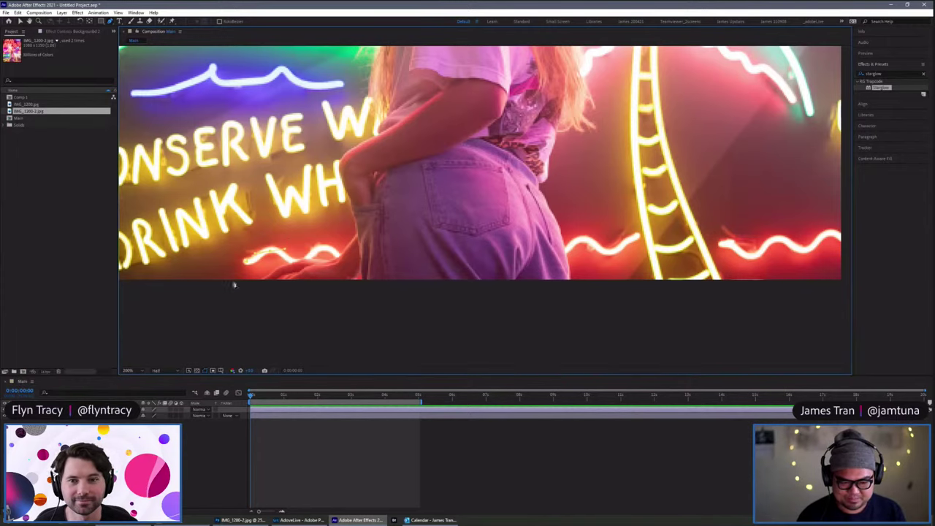
scroll(238, 280, up, 1)
drag(474, 167, 299, 249)
key(g)
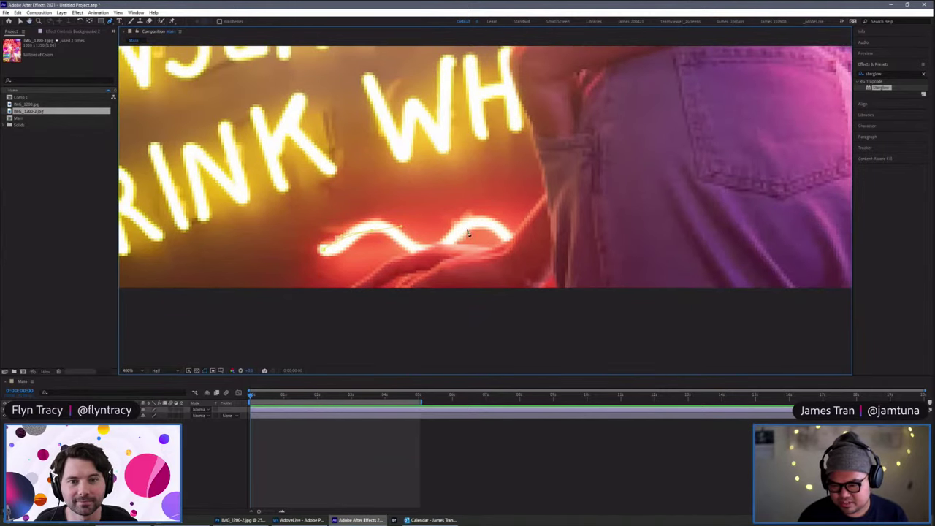
drag(431, 253, 453, 244)
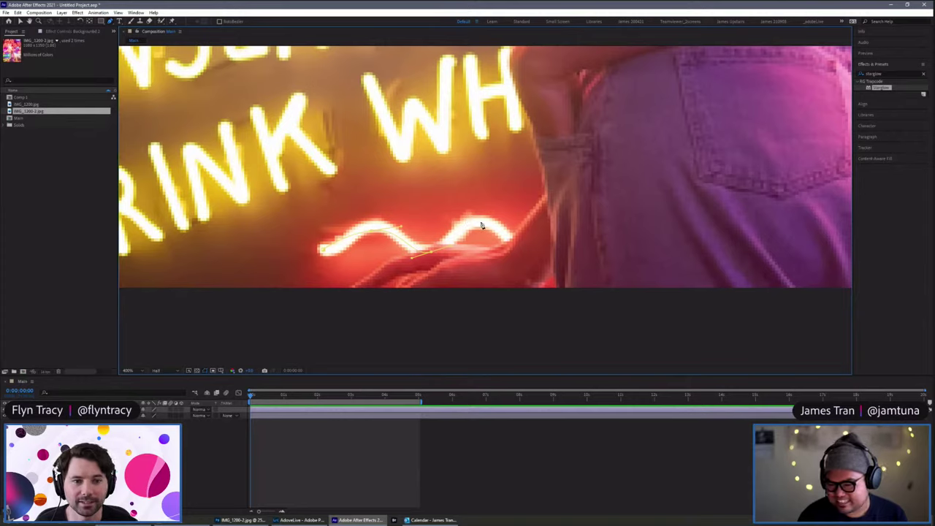
click(477, 223)
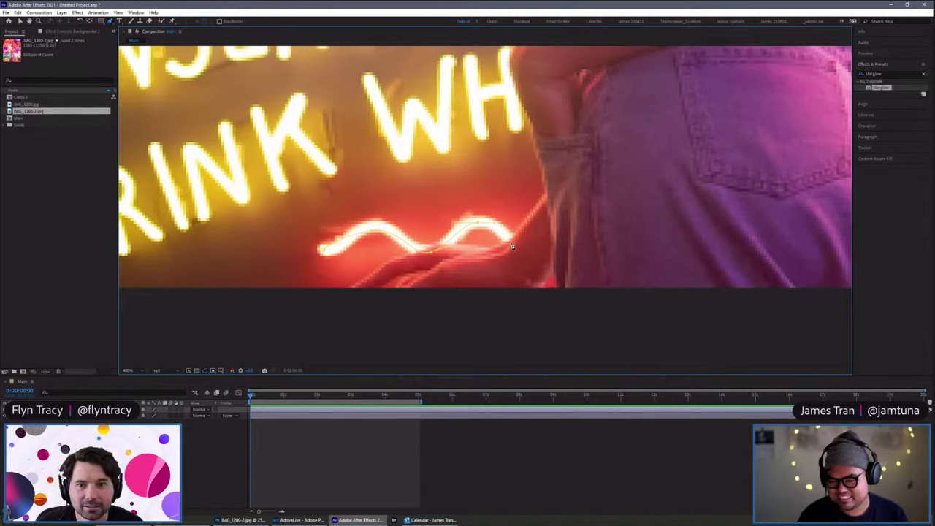
drag(474, 267, 407, 306)
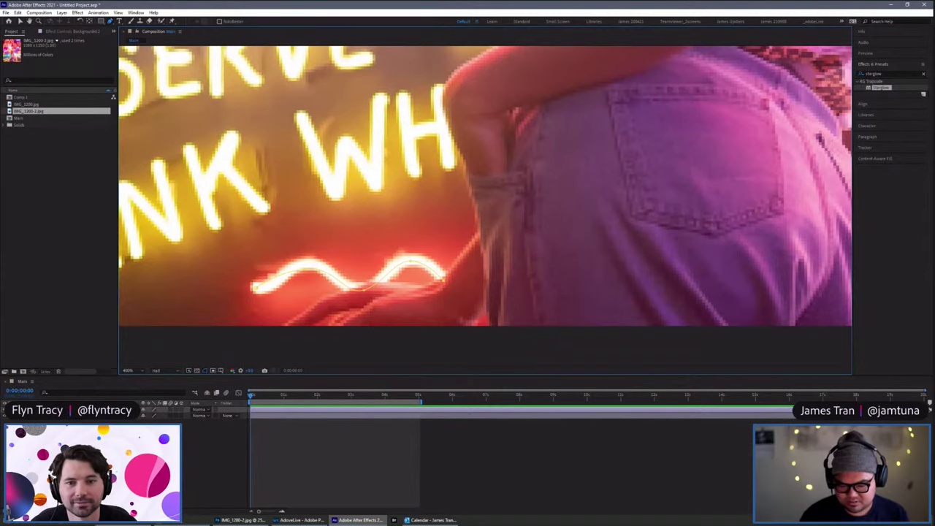
key(m)
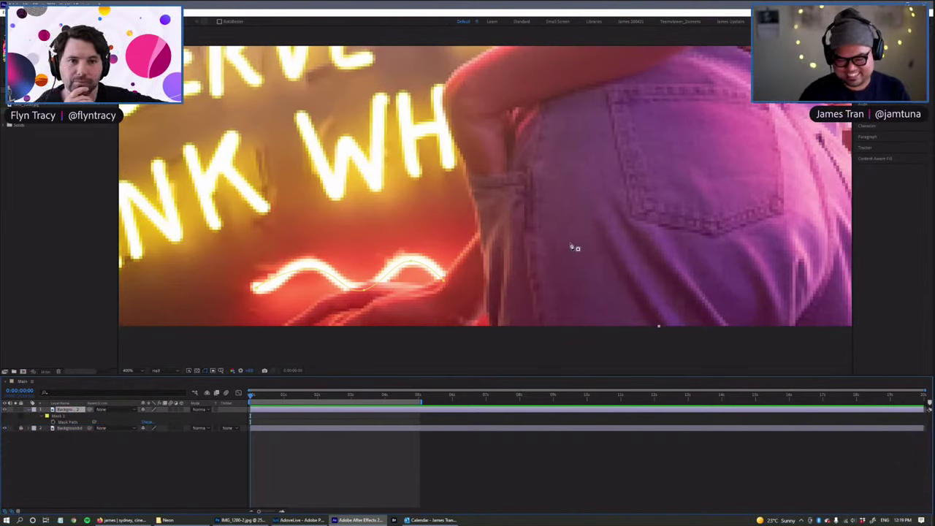
drag(583, 217, 478, 174)
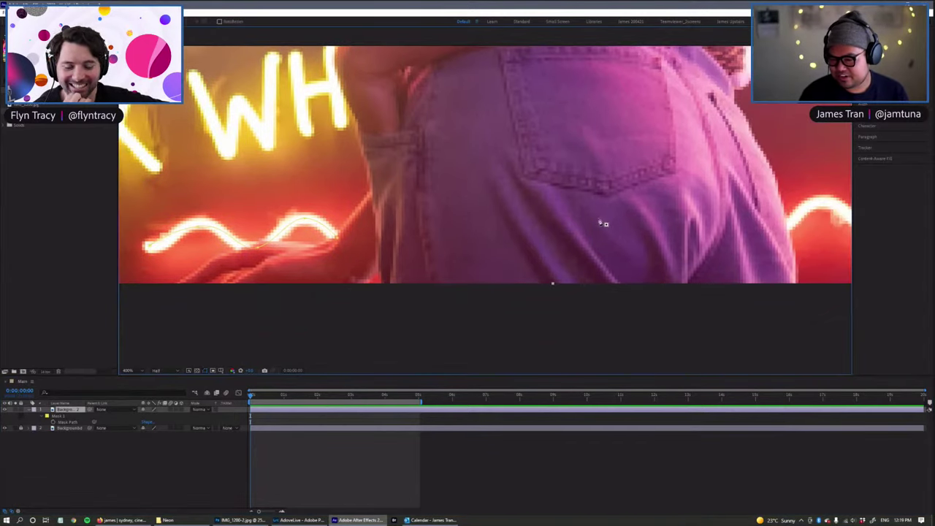
click(444, 217)
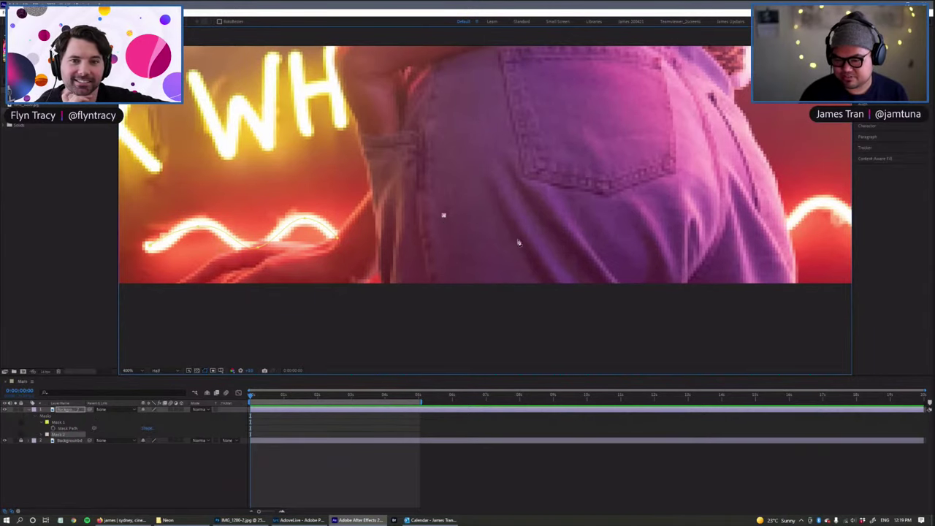
key(ctrl+z)
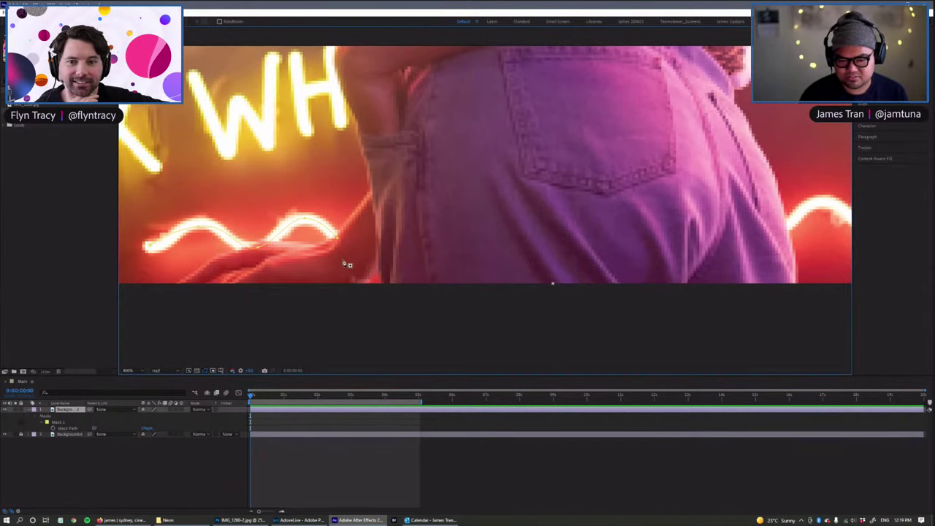
Step: Trace the red wavy neon line between the woman's jeans and the palm trunk as a separate open Pen mask
drag(760, 233, 329, 271)
key(g)
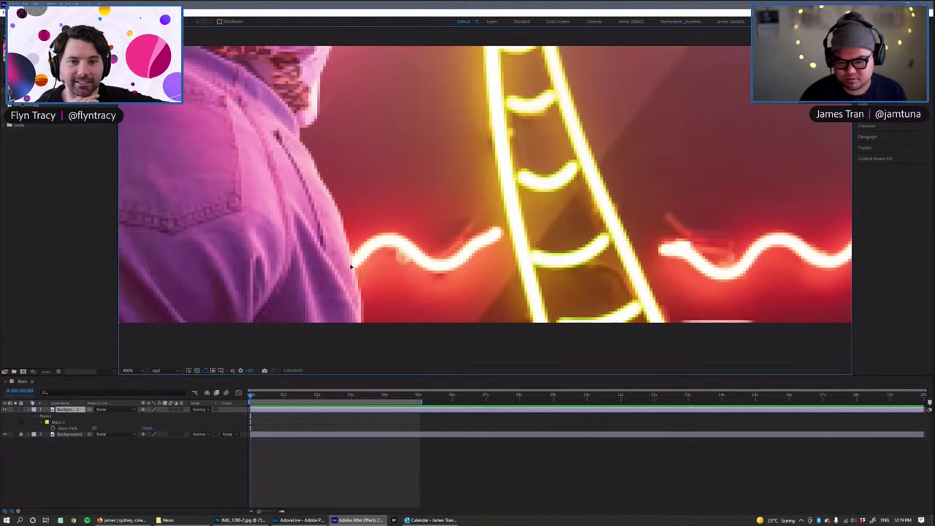
click(349, 263)
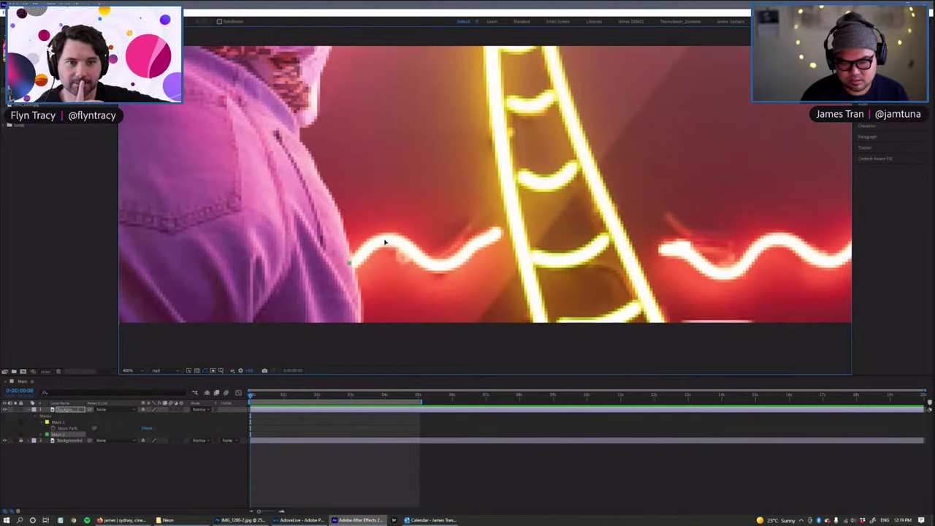
click(384, 240)
click(441, 268)
click(456, 263)
click(498, 236)
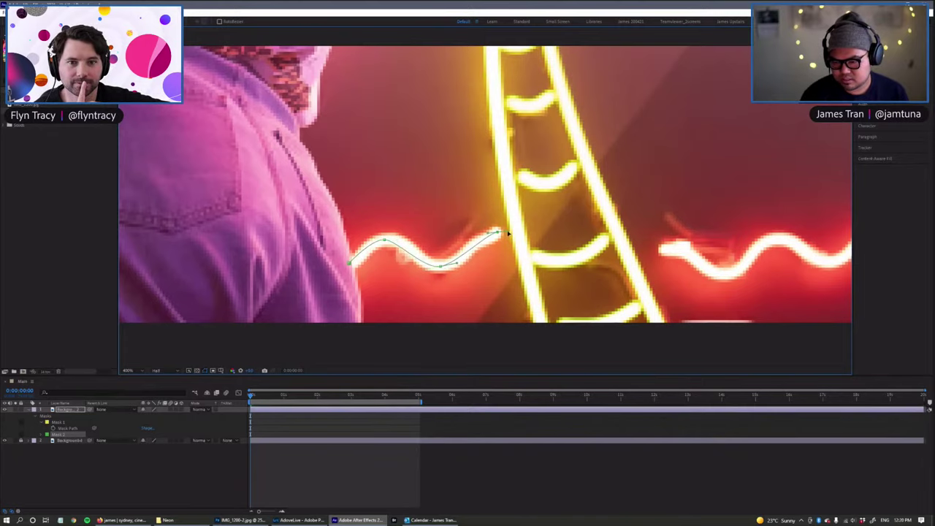
Step: Trace the red wavy neon line on the far side of the palm trunk as another open mask, running past the image edge
scroll(436, 279, right, 4)
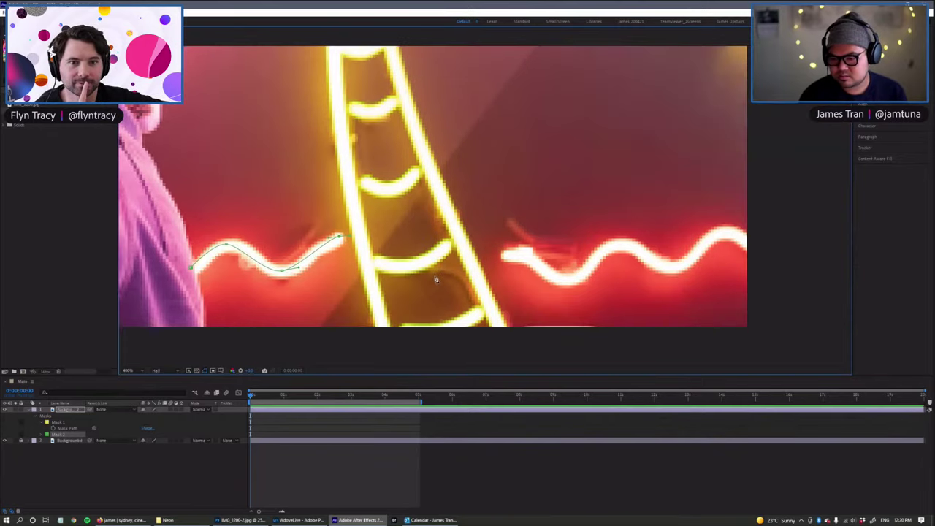
click(505, 257)
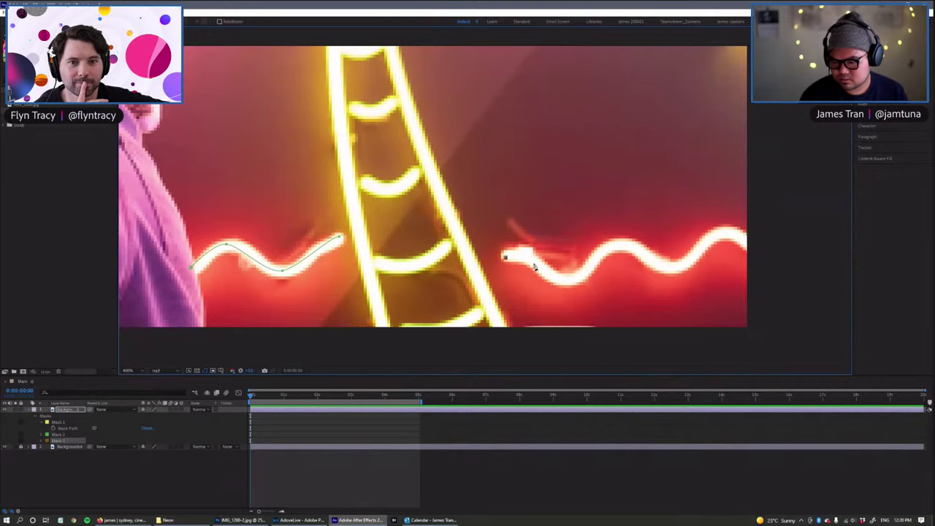
scroll(394, 249, down, 2)
drag(425, 250, 452, 351)
scroll(402, 278, down, 1)
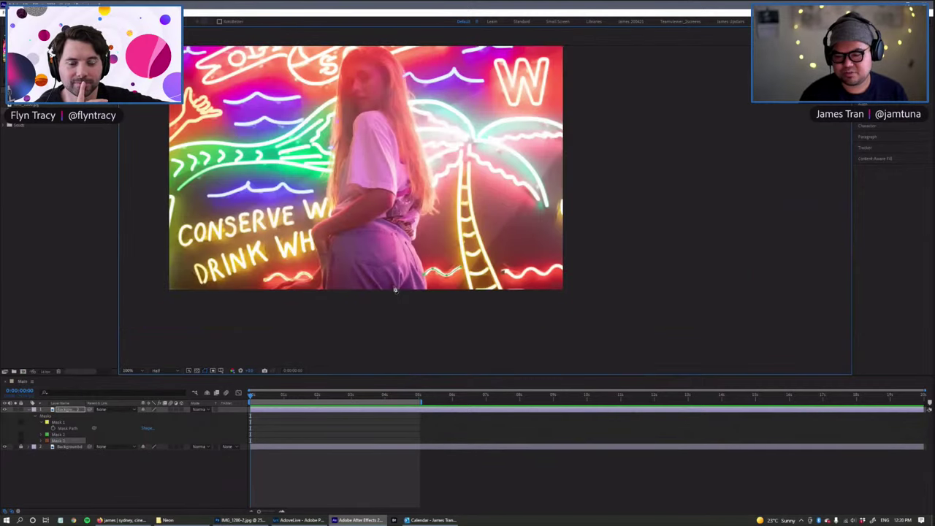
drag(443, 246, 395, 300)
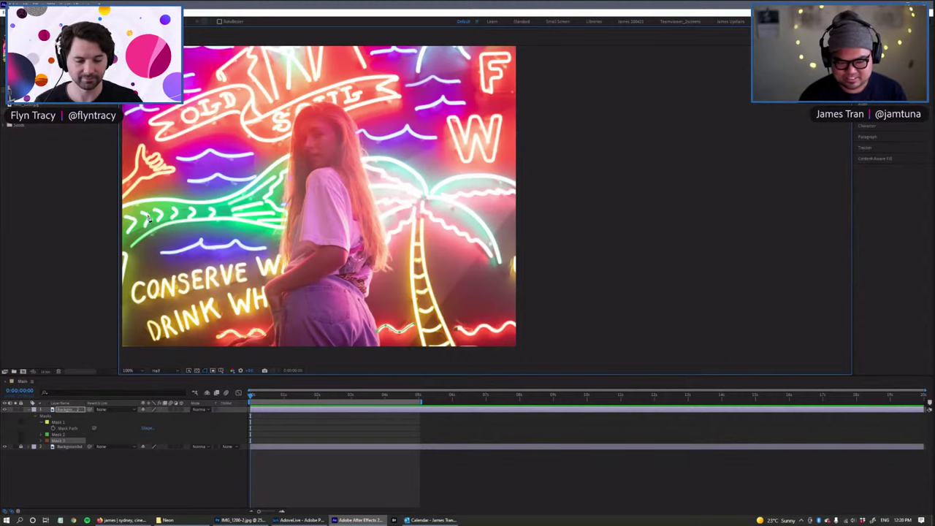
scroll(431, 355, up, 2)
drag(431, 355, 405, 322)
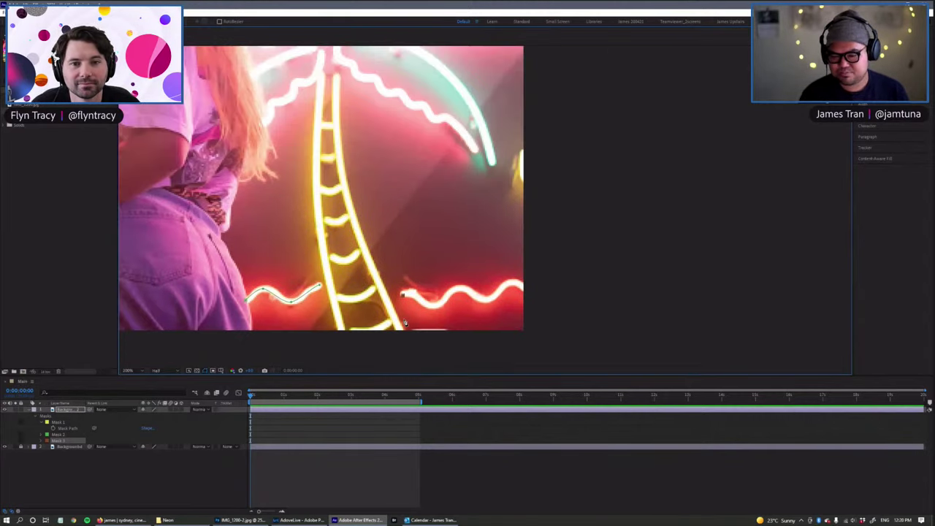
click(436, 307)
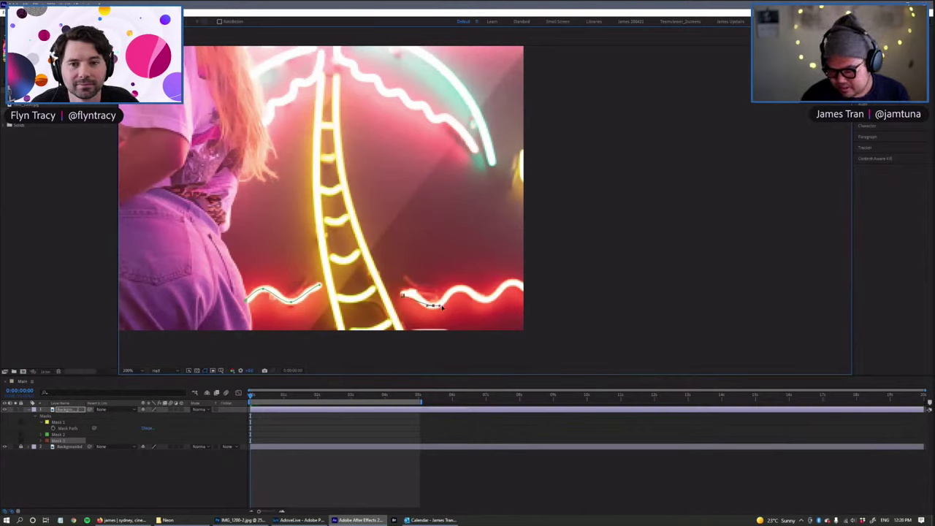
key(ctrl+z)
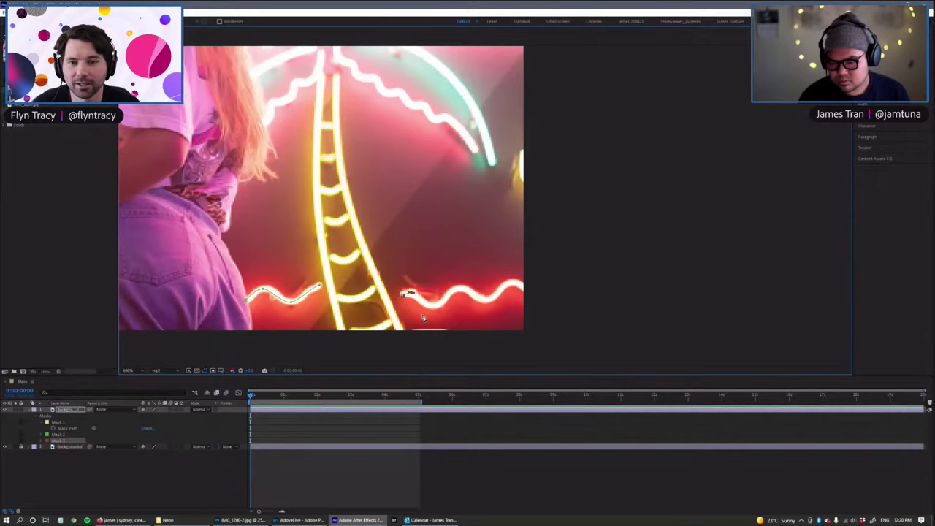
scroll(427, 309, up, 2)
drag(429, 287, 315, 369)
drag(375, 271, 396, 268)
drag(426, 239, 498, 260)
drag(527, 229, 587, 255)
Step: Trace the left yellow neon tube of the palm trunk, from the image's lower edge to the trunk's top, as an open Pen mask
scroll(340, 324, down, 3)
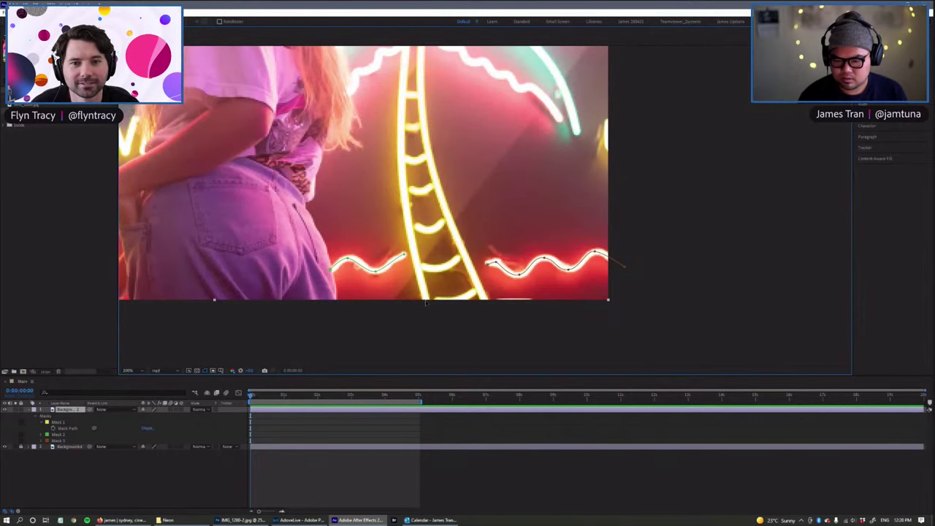
click(431, 305)
scroll(401, 221, up, 2)
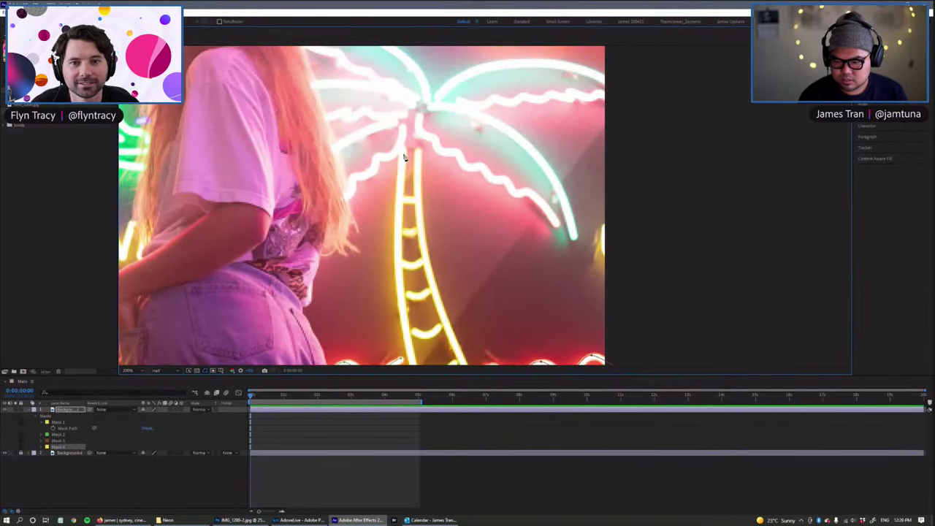
scroll(395, 155, down, 2)
scroll(389, 153, down, 2)
scroll(369, 205, up, 3)
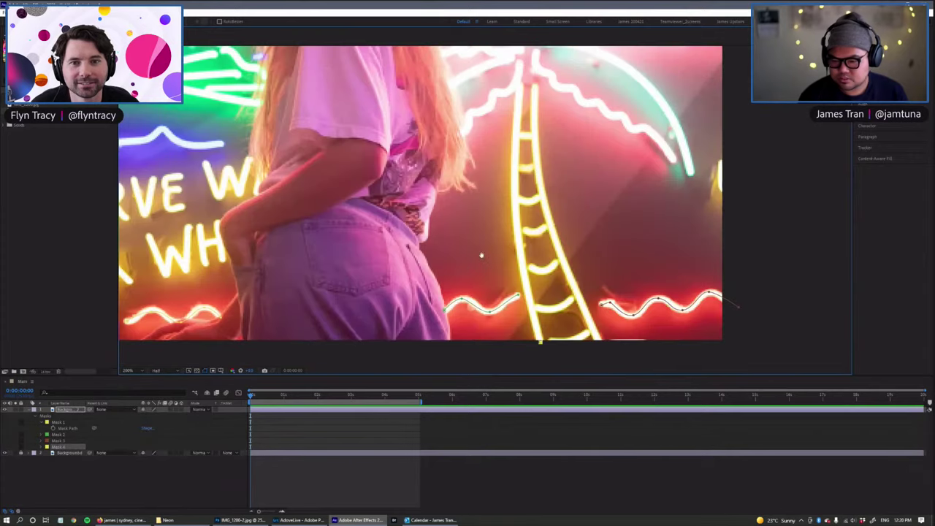
key(g)
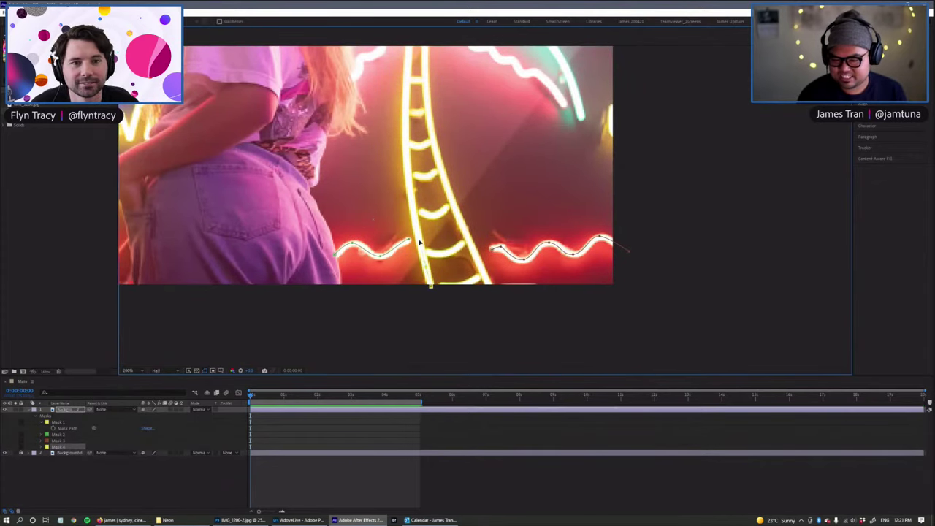
drag(407, 97, 407, 87)
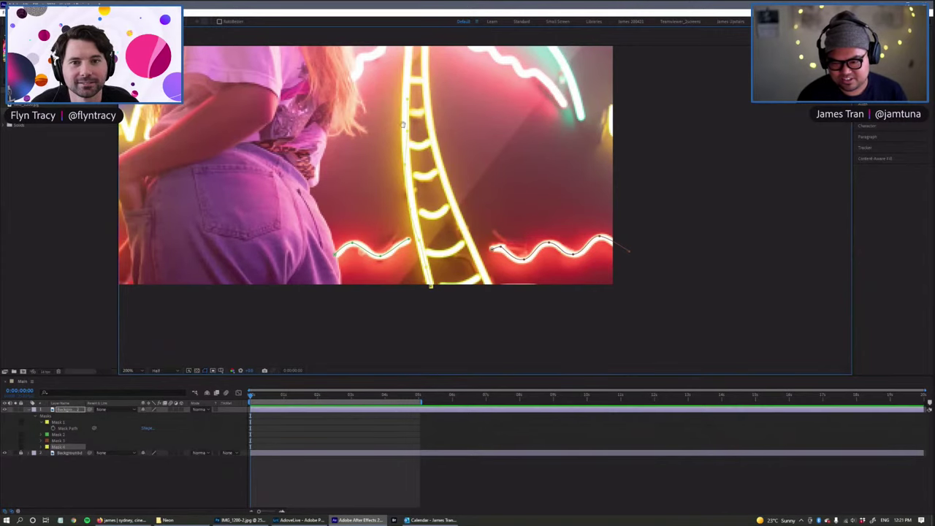
drag(402, 125, 394, 193)
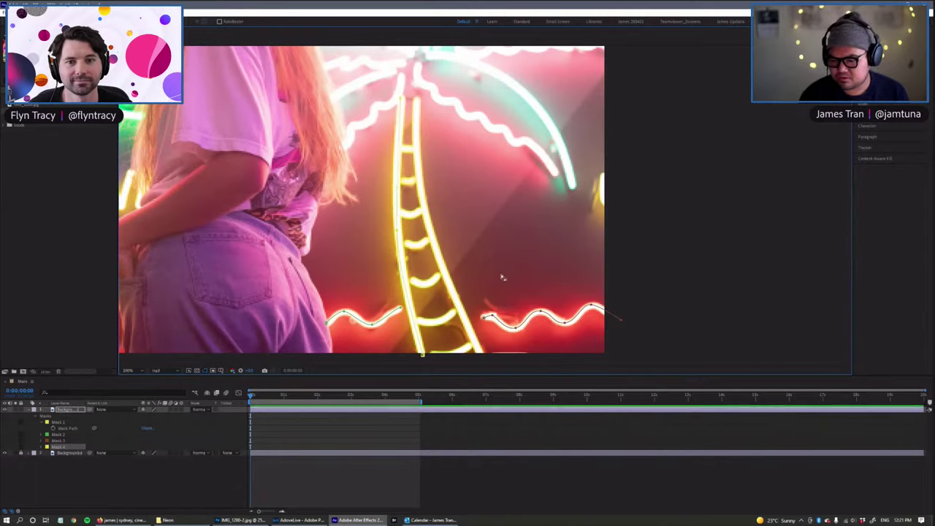
Step: Trace the right yellow neon tube of the palm trunk from bottom to top as a separate open mask, undoing any stray point
click(479, 355)
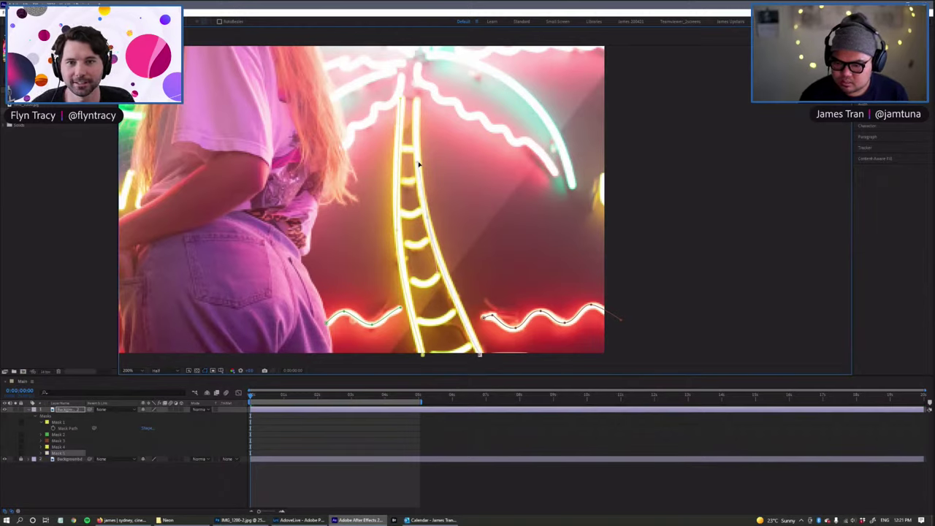
drag(415, 81, 417, 84)
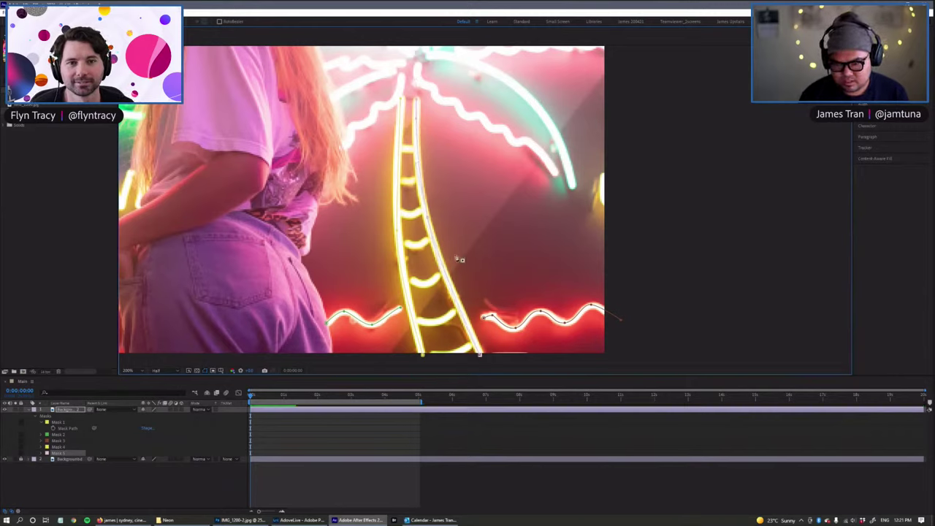
click(546, 252)
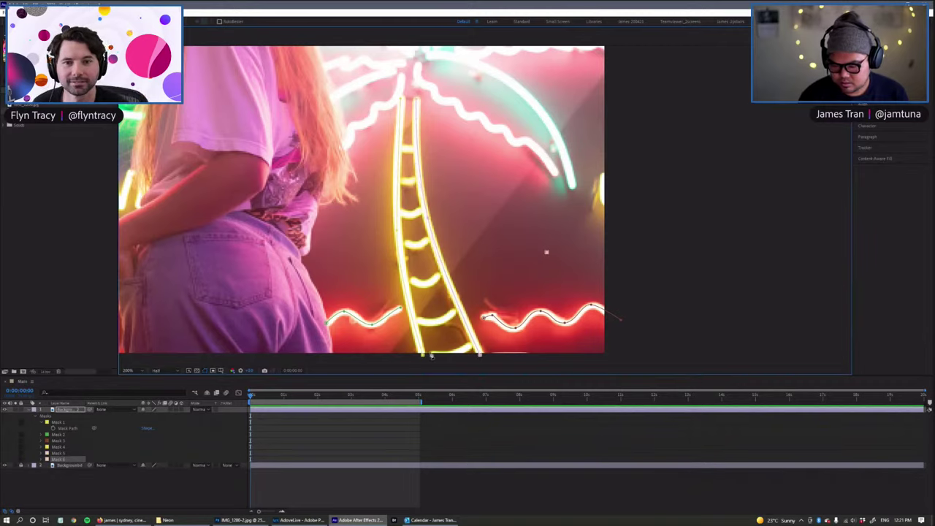
key(ctrl+z)
Step: Trace the three lowest curved neon rungs of the palm trunk, each as its own open mask
drag(435, 357, 479, 337)
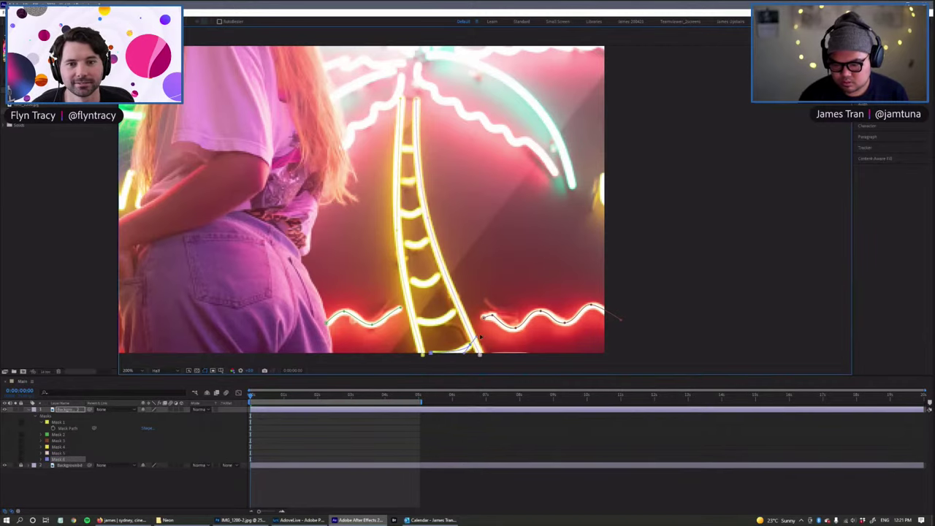
click(417, 320)
drag(453, 311, 461, 301)
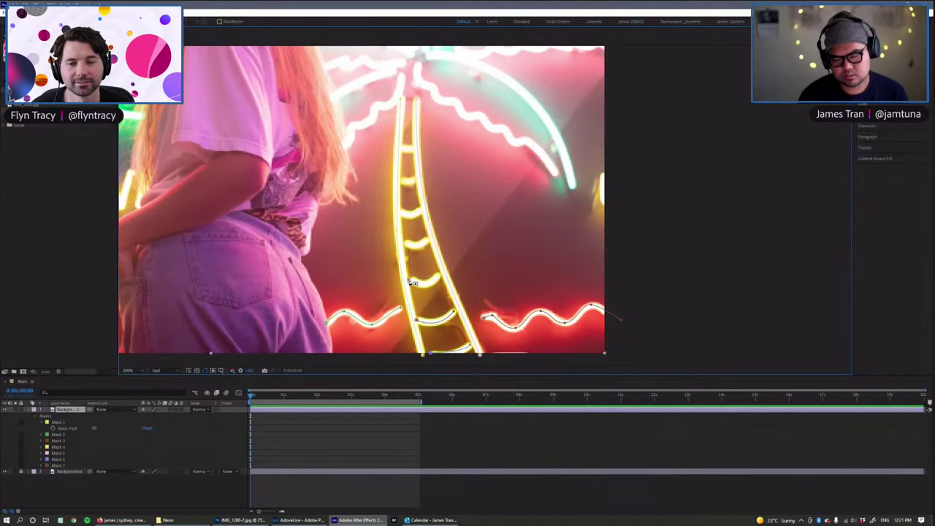
drag(414, 280, 461, 258)
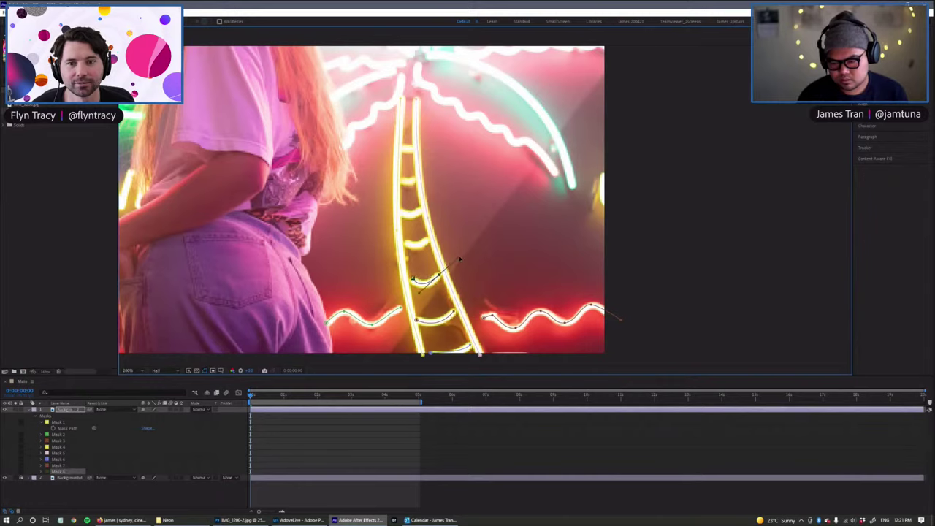
key(F2)
Step: Trace the four remaining upper rungs of the palm trunk, each as a separate open mask, and finish the last path
click(406, 244)
drag(428, 241, 471, 211)
key(F2)
drag(401, 215, 425, 209)
key(F2)
click(400, 181)
key(ctrl+shift+a)
drag(400, 179, 415, 152)
key(ctrl+shift+a)
key(ctrl+shift+a)
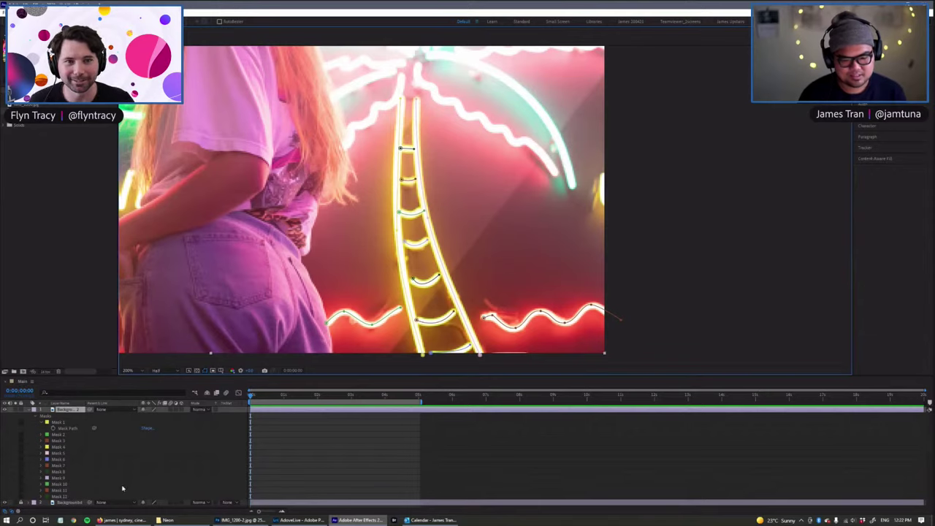
Step: Duplicate the original Background layer again, keeping the new copy beneath the masked layer
click(57, 503)
key(ctrl+d)
scroll(57, 503, down, 1)
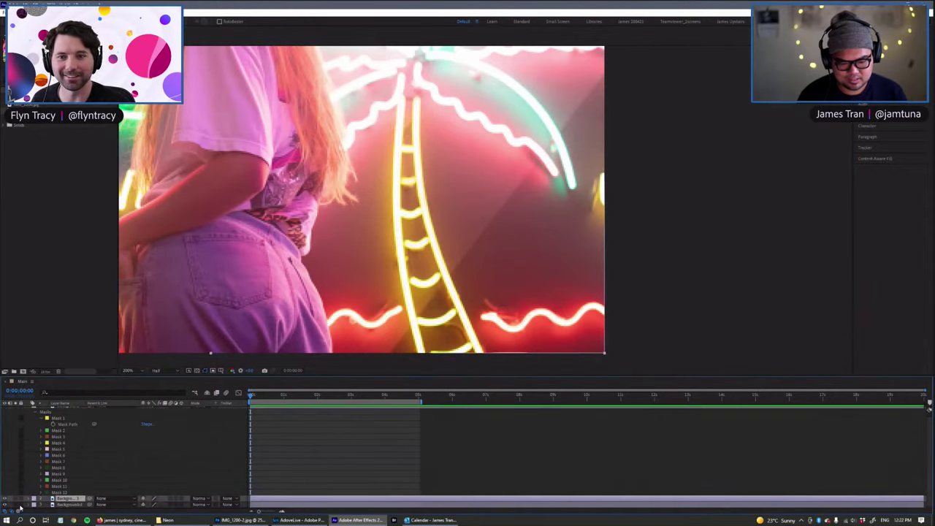
scroll(66, 422, up, 1)
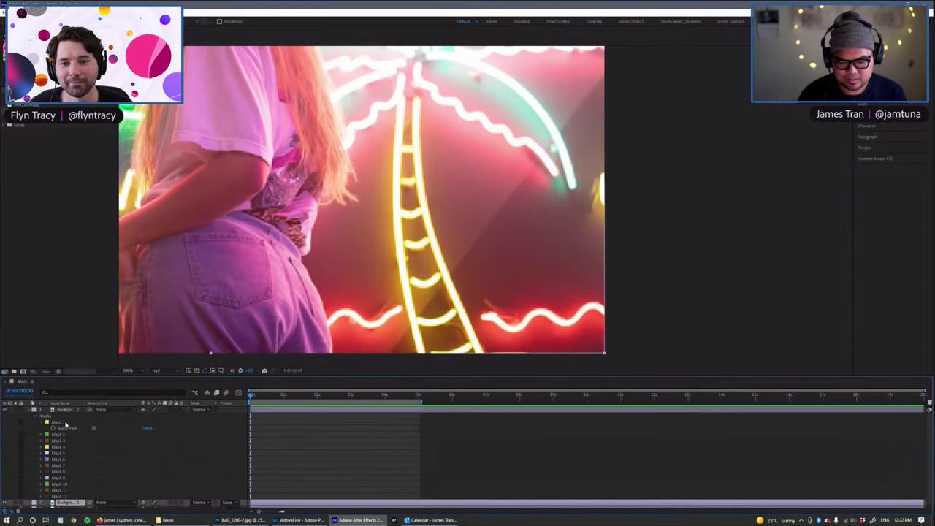
Step: Find the Stroke effect and apply it to the masked Background duplicate
click(68, 411)
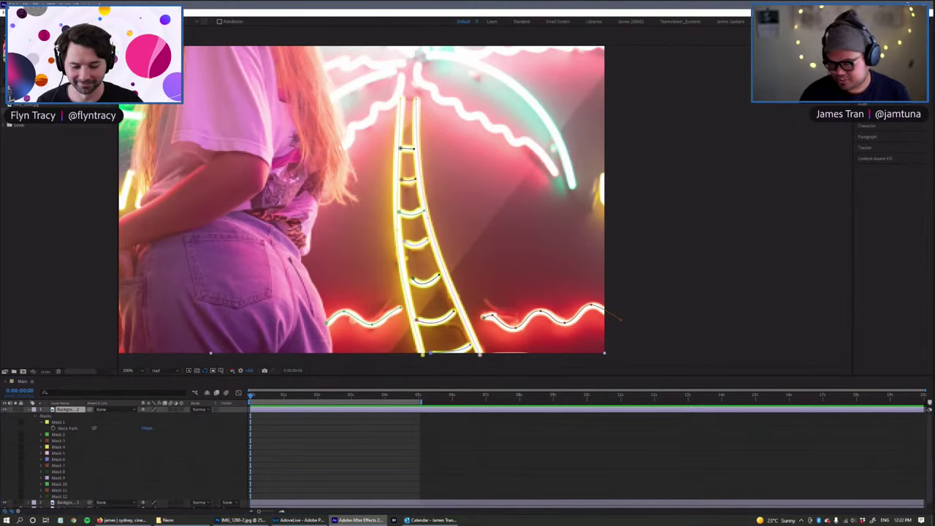
key(ctrl+5)
text(stroke)
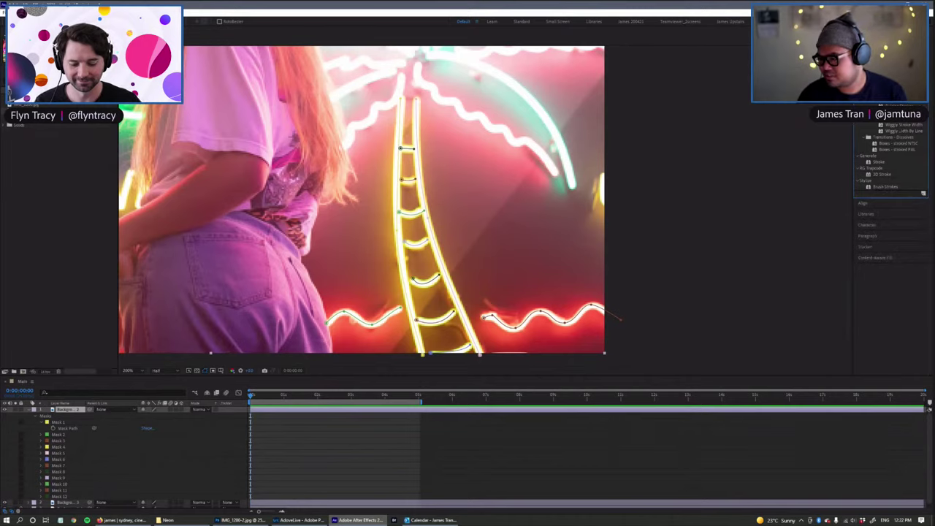
mouse_move(880, 163)
mouse_down()
mouse_move(678, 271)
mouse_move(64, 446)
mouse_move(68, 417)
mouse_up()
click(71, 411)
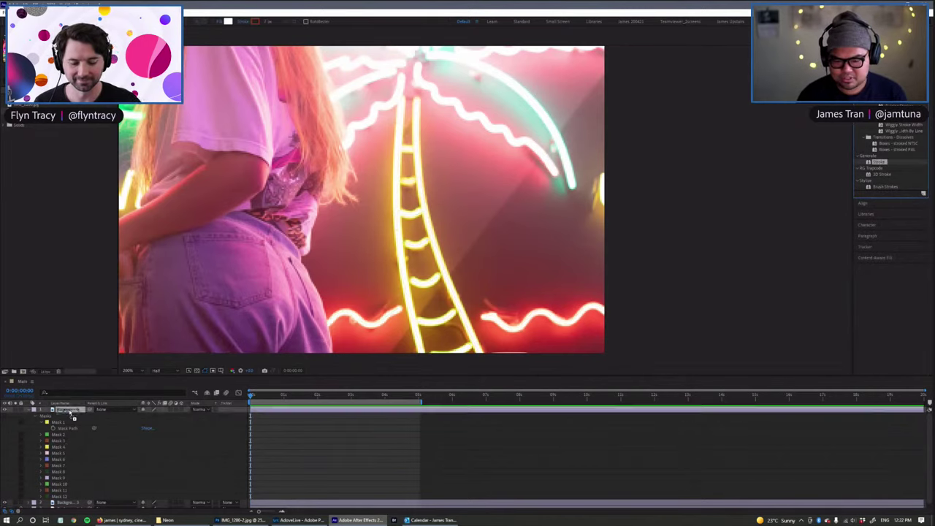
Step: Rename the masked layer as palm tree trunk
key(Return)
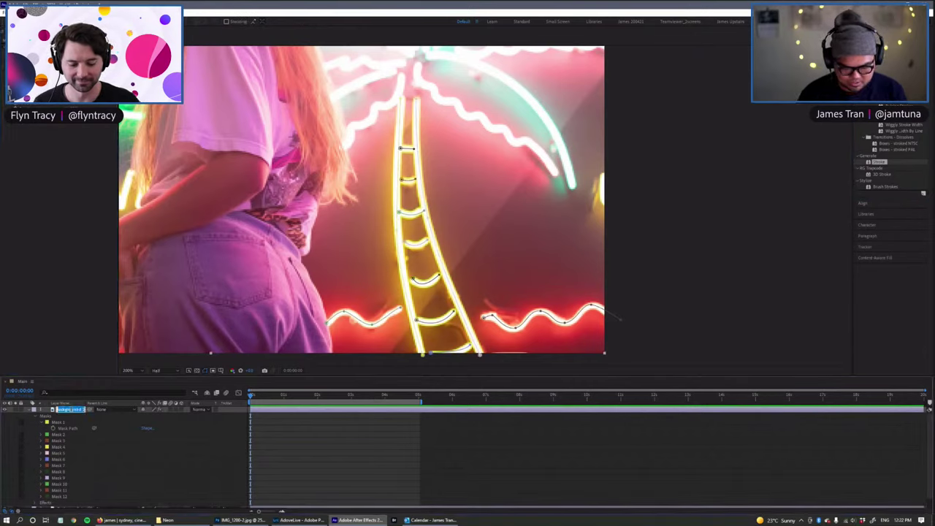
text(ye)
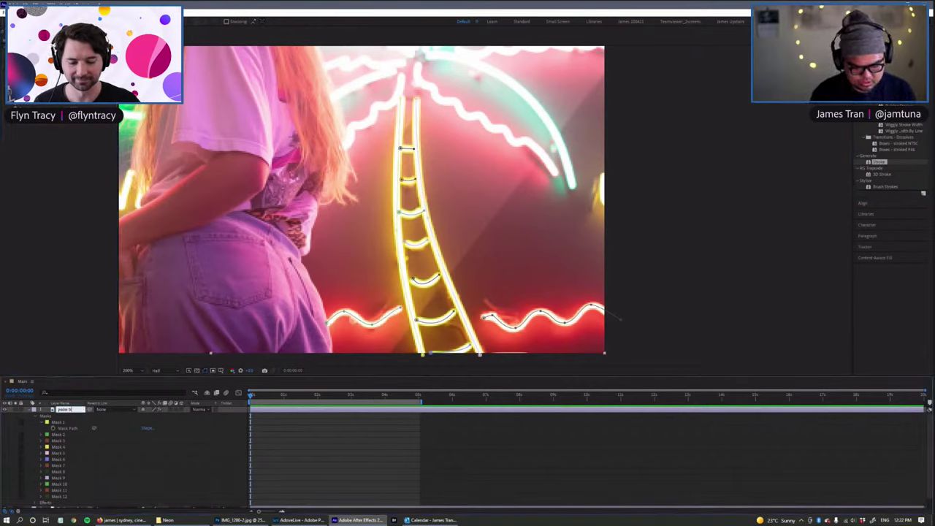
text(lm tree trunk)
key(Return)
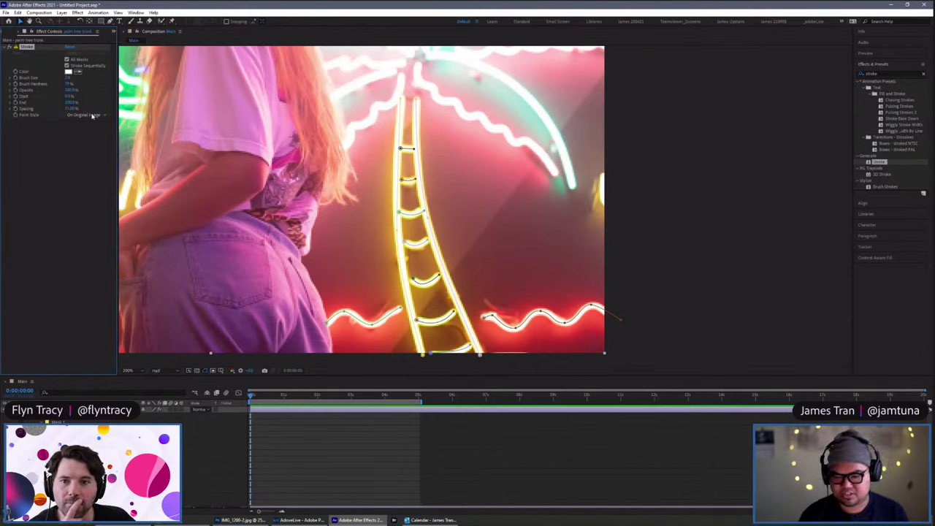
Step: Set the Stroke effect's Paint Style to Reveal Original Image and hide the Background layers beneath the masked layer
click(92, 116)
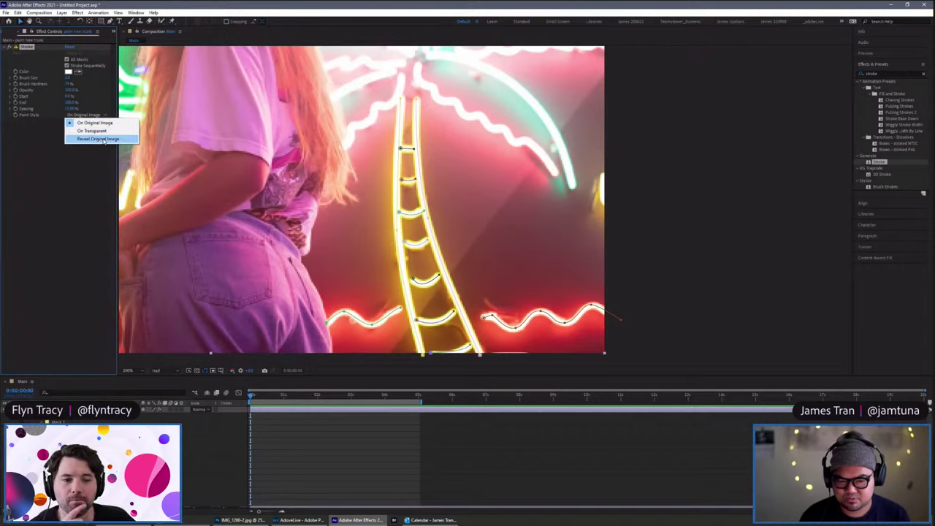
click(104, 139)
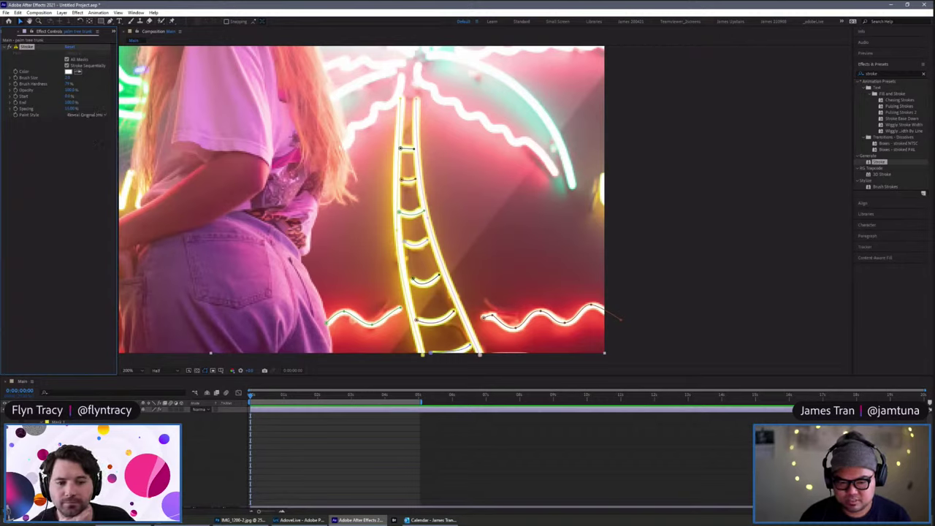
click(29, 409)
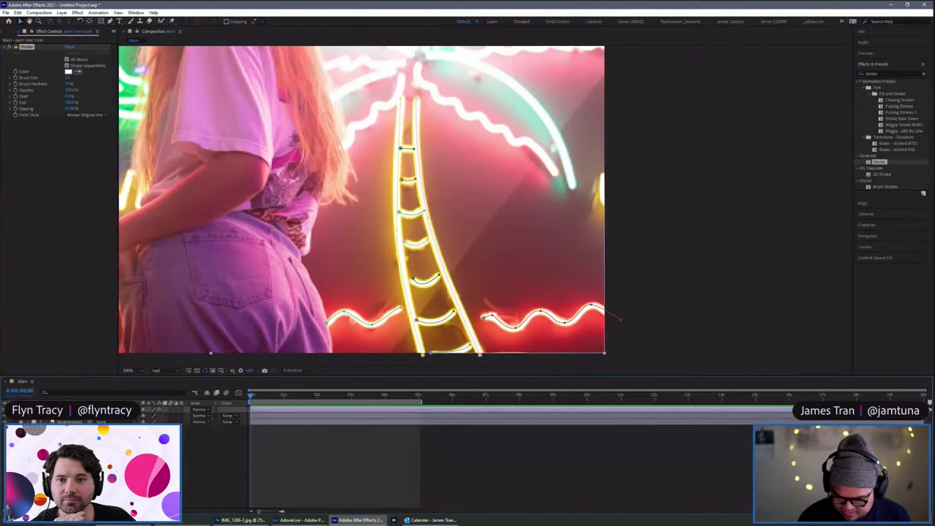
click(5, 421)
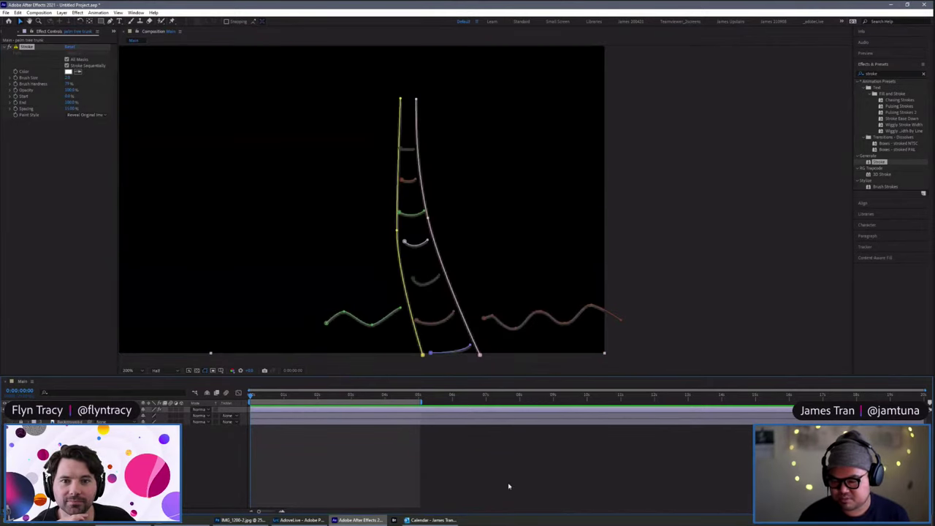
Step: Set the Stroke brush size to 7 and play the composition from the first frame
mouse_move(68, 79)
mouse_down()
mouse_move(109, 79)
mouse_move(89, 77)
mouse_up()
click(249, 398)
key(space)
key(space)
Step: Keyframe the Stroke effect's End value at 0% on the first frame and 100% at 2 seconds
click(72, 102)
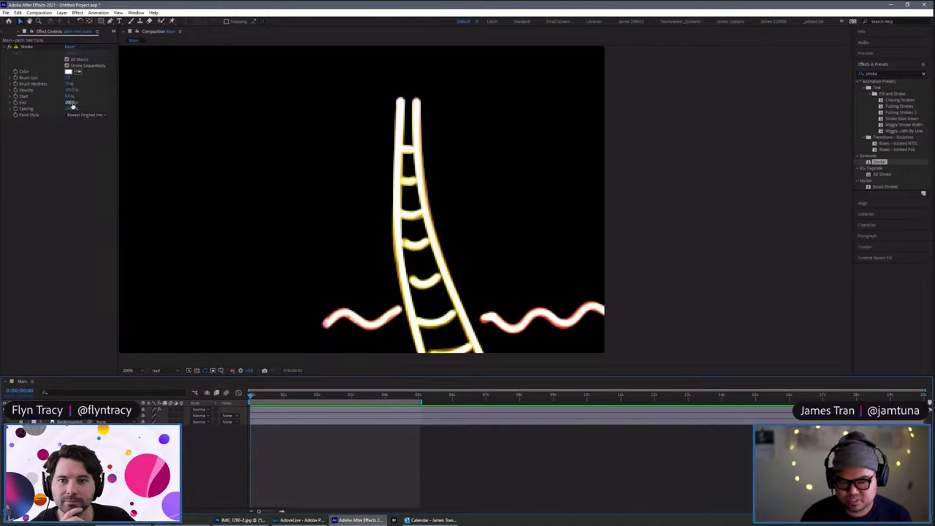
mouse_move(71, 103)
mouse_down()
mouse_move(2, 99)
mouse_move(30, 96)
mouse_move(1, 90)
mouse_up()
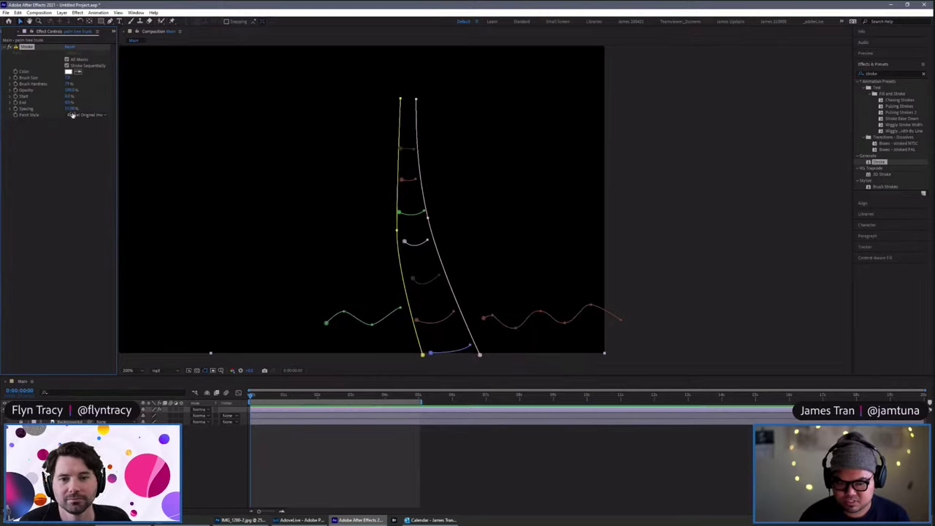
drag(306, 399, 318, 400)
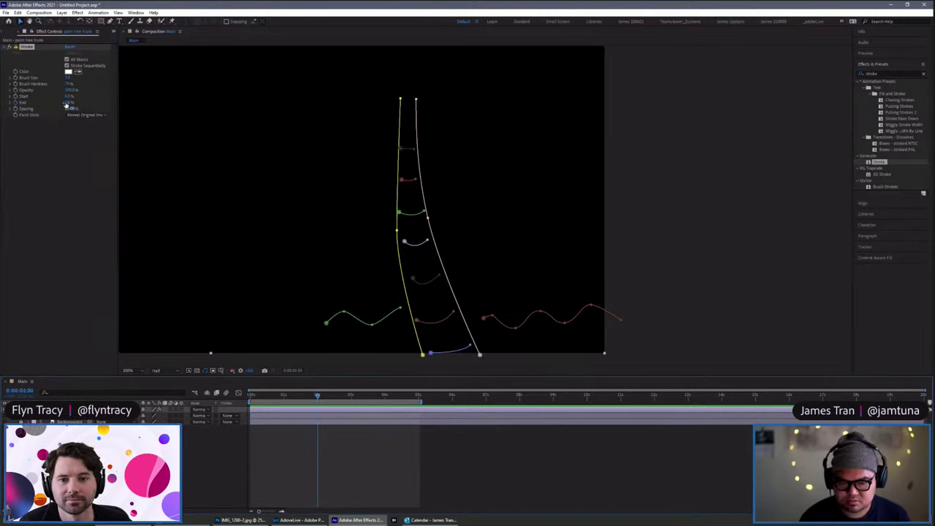
drag(68, 103, 124, 111)
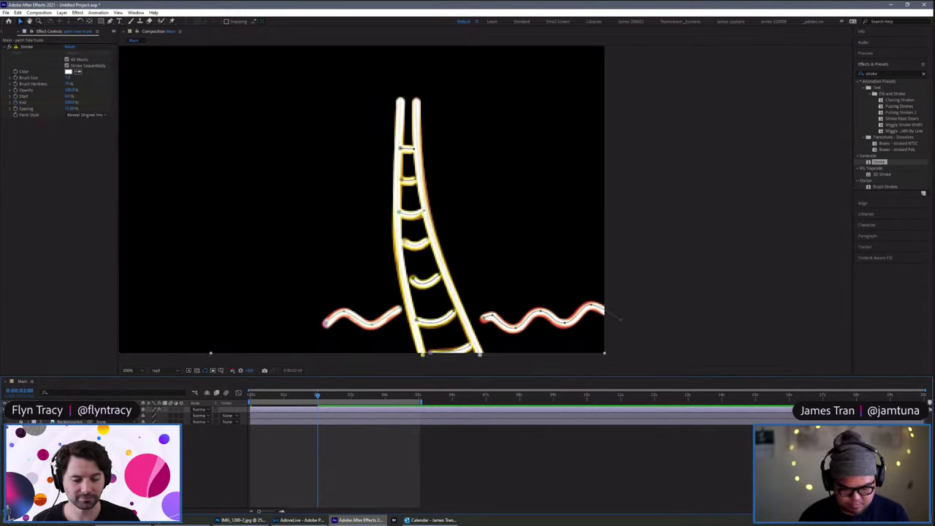
Step: Copy the 2-second End keyframe to 3 seconds and the first-frame End keyframe to 5 seconds, and play the animation
key(u)
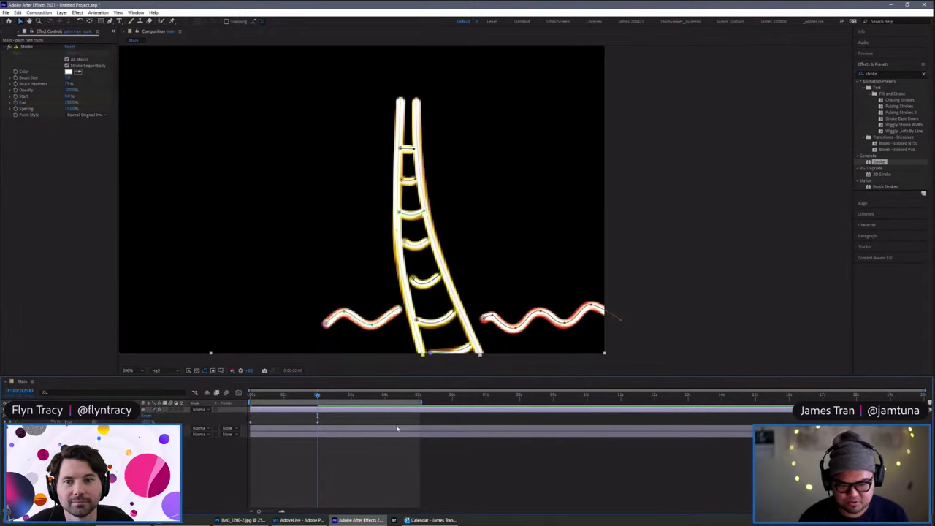
drag(328, 418, 307, 433)
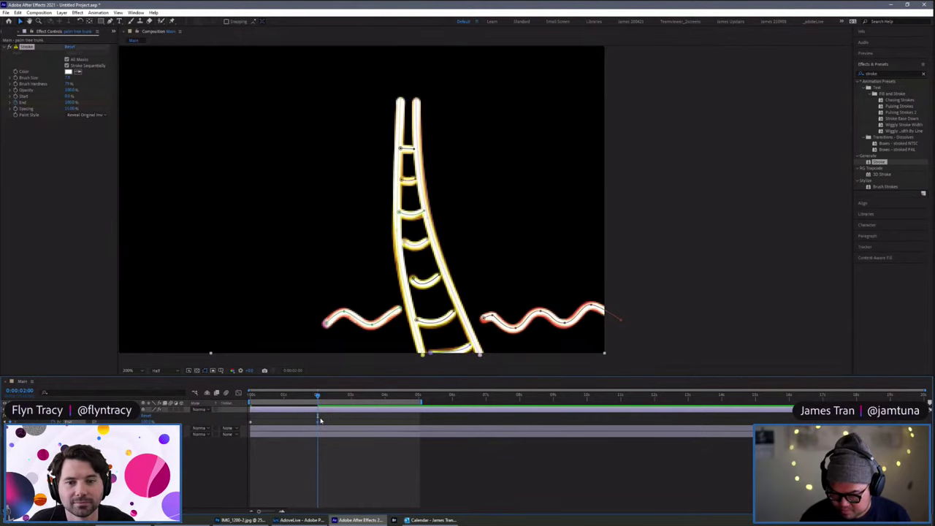
mouse_move(323, 396)
mouse_down()
mouse_move(344, 397)
mouse_move(295, 406)
mouse_move(350, 410)
mouse_up()
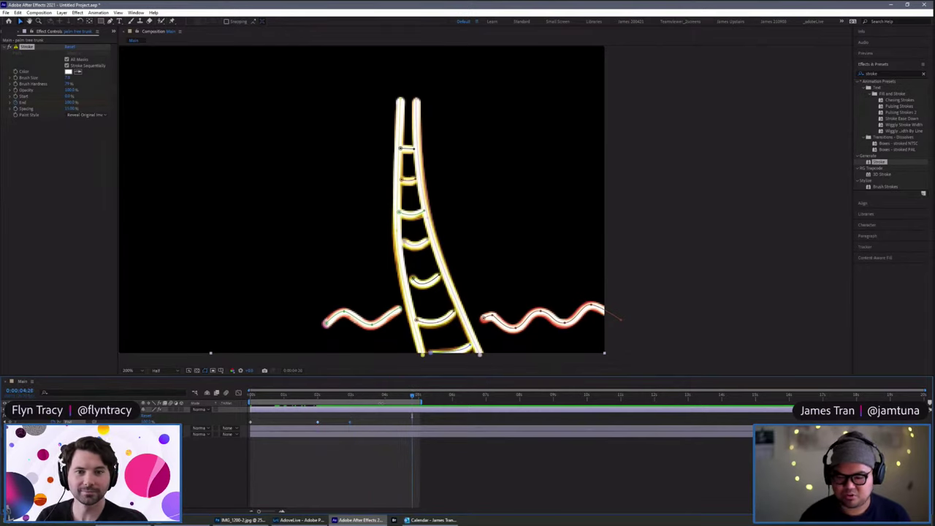
drag(417, 396, 418, 399)
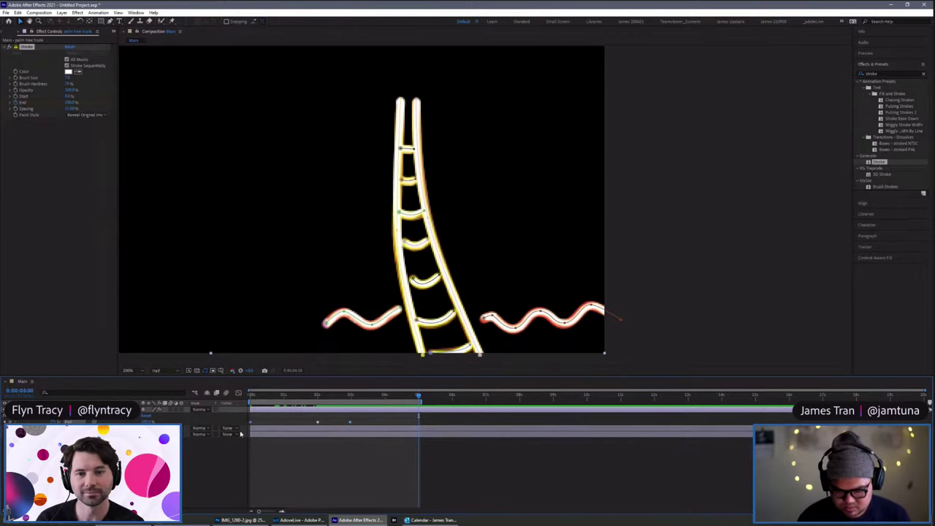
key(ctrl+v)
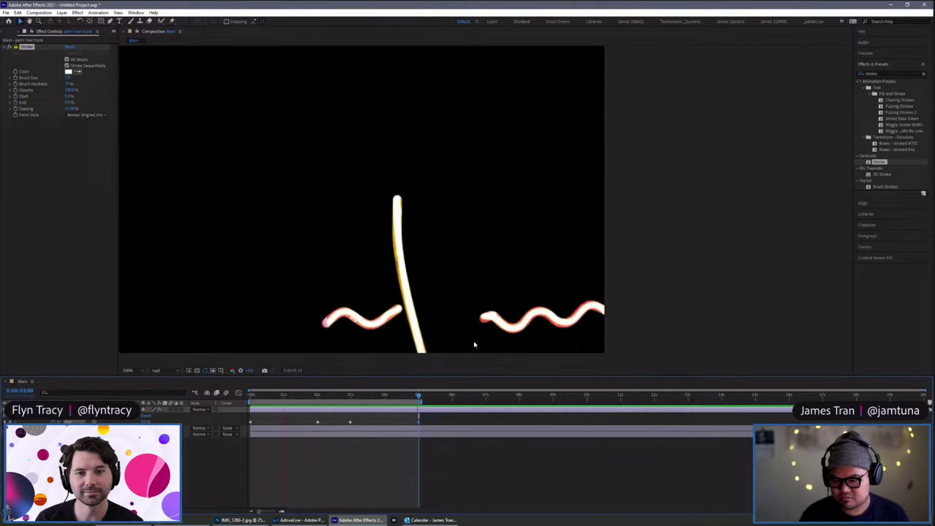
key(space)
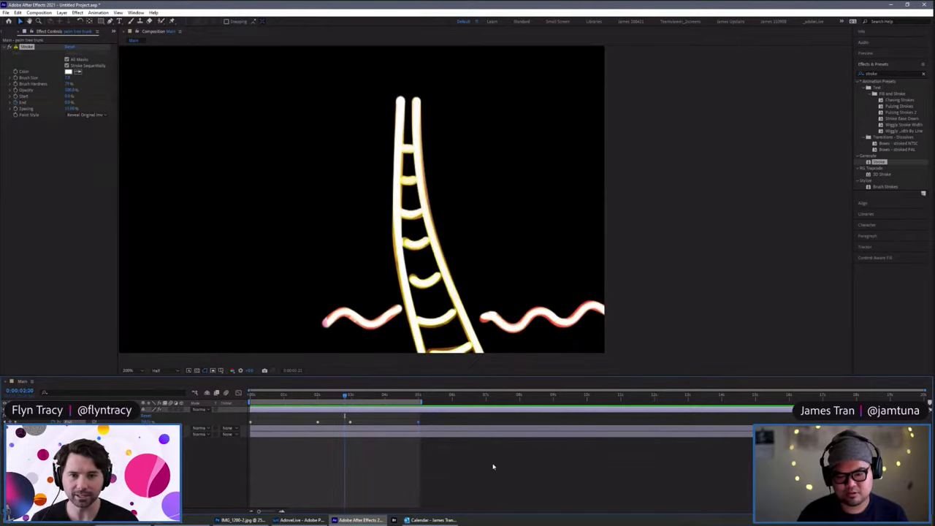
Step: Show the locked Background layer beneath the palm tree trunk layer and preview the stroke animation over it
mouse_move(344, 395)
mouse_down()
mouse_move(252, 397)
mouse_move(431, 397)
mouse_move(254, 391)
mouse_move(284, 388)
mouse_up()
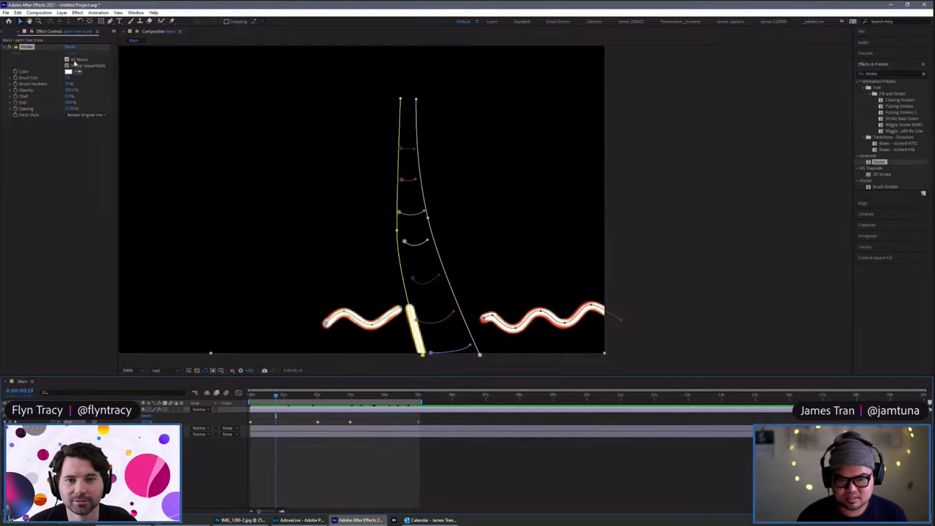
key(F2)
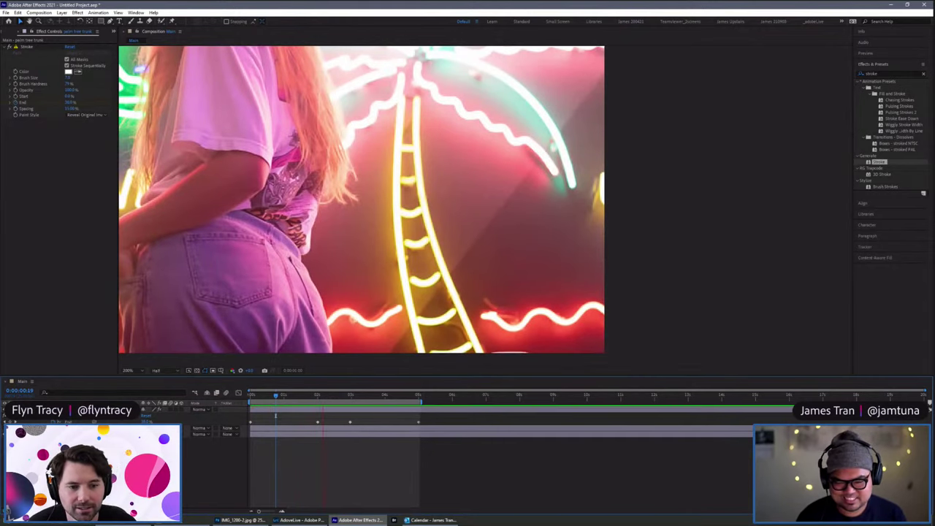
key(space)
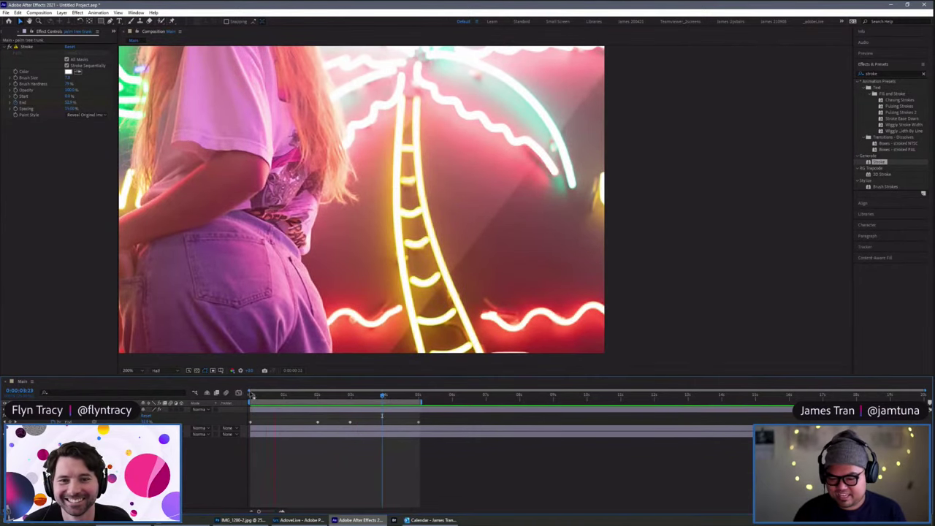
key(space)
drag(276, 397, 275, 396)
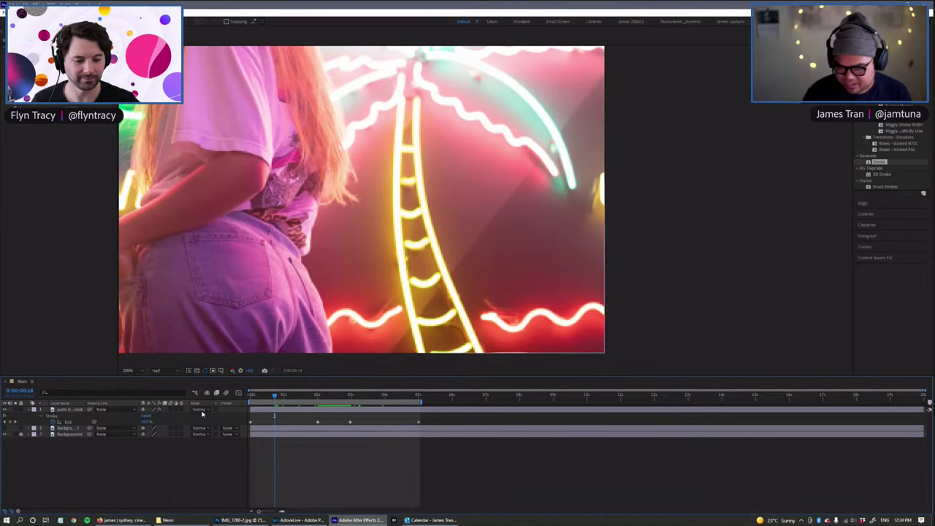
Step: Switch to Lightroom Classic and raise the photo's Red luminance in the HSL adjustments to about the maximum
click(204, 409)
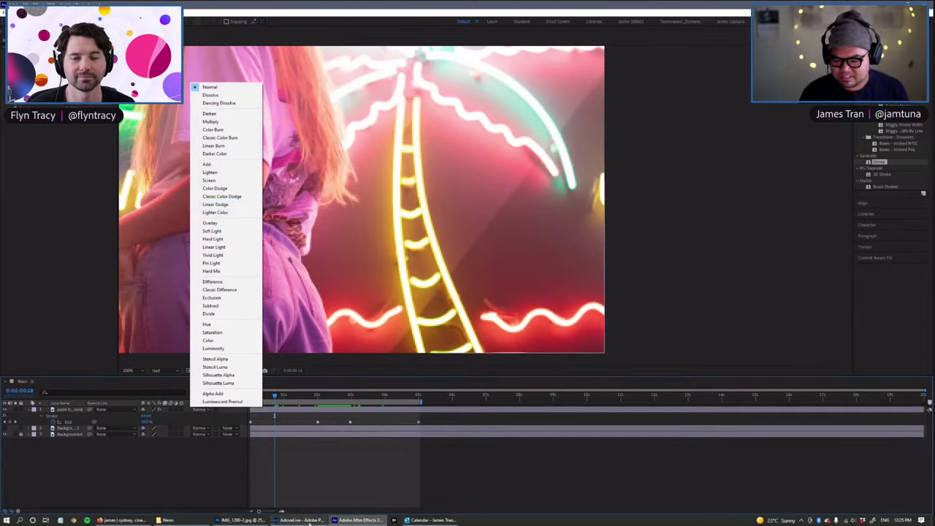
mouse_move(310, 521)
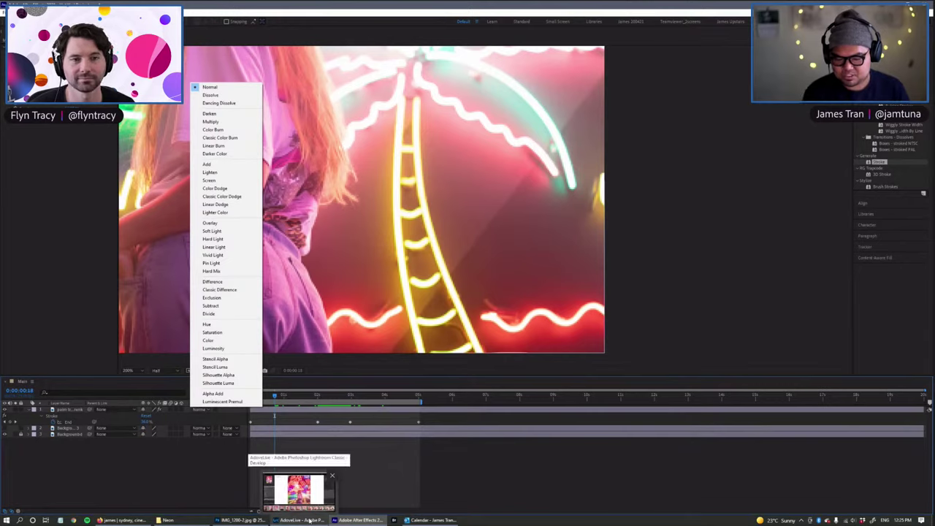
click(310, 520)
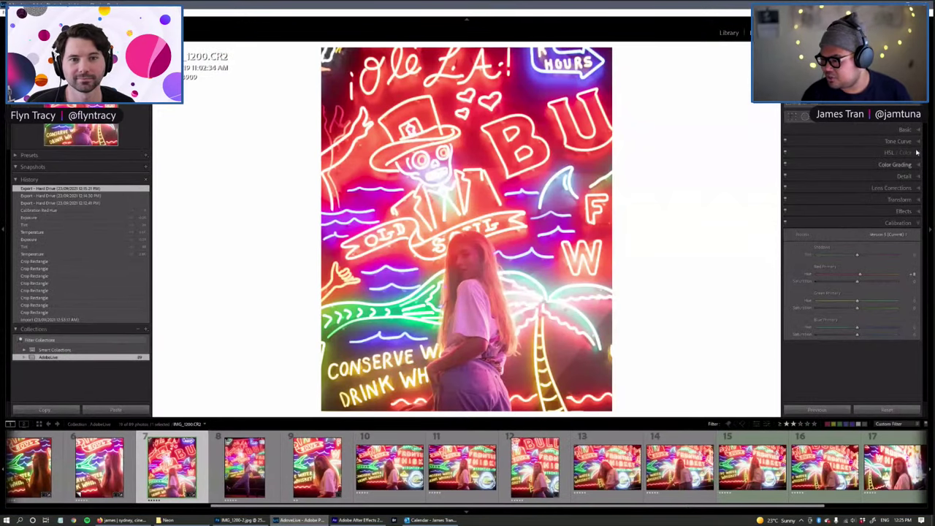
click(913, 151)
drag(825, 188, 907, 183)
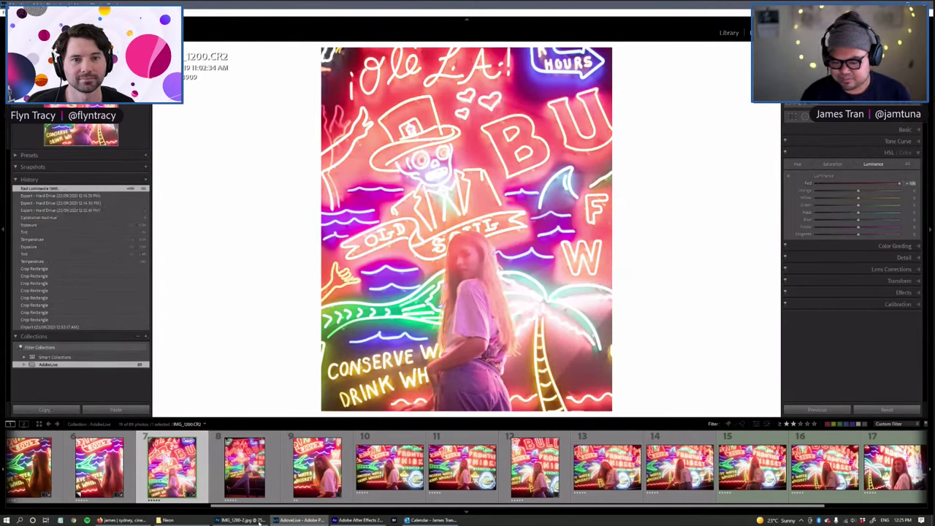
Step: Return to After Effects, set the palm tree trunk layer's blending mode to Add and play the animation
click(353, 519)
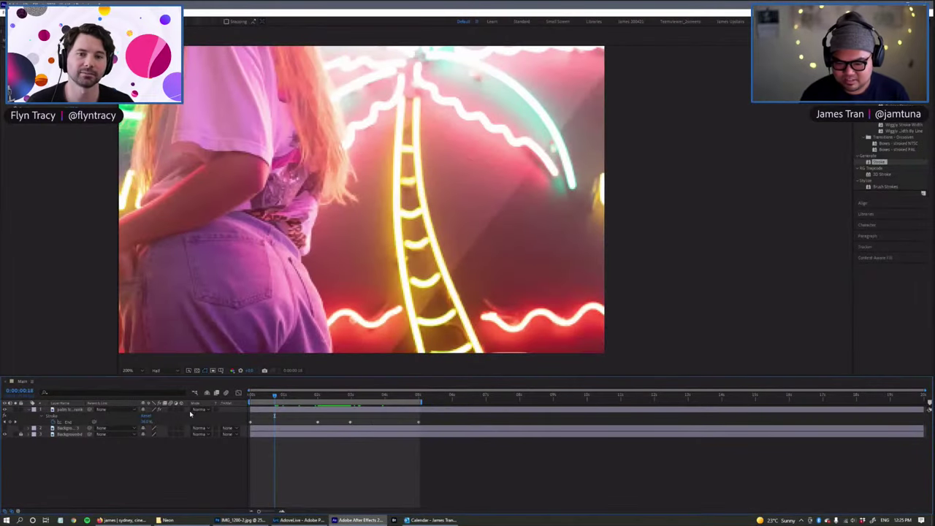
click(199, 410)
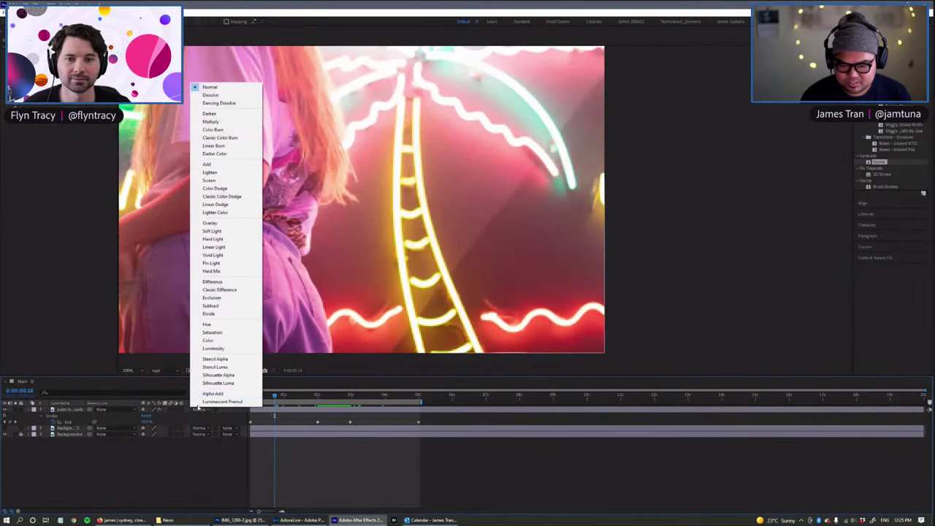
click(235, 165)
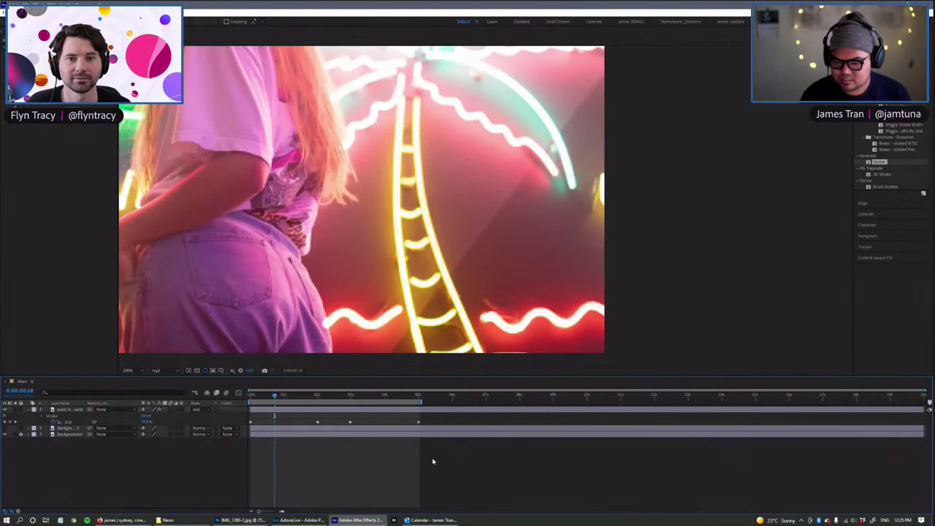
key(space)
scroll(387, 244, down, 1)
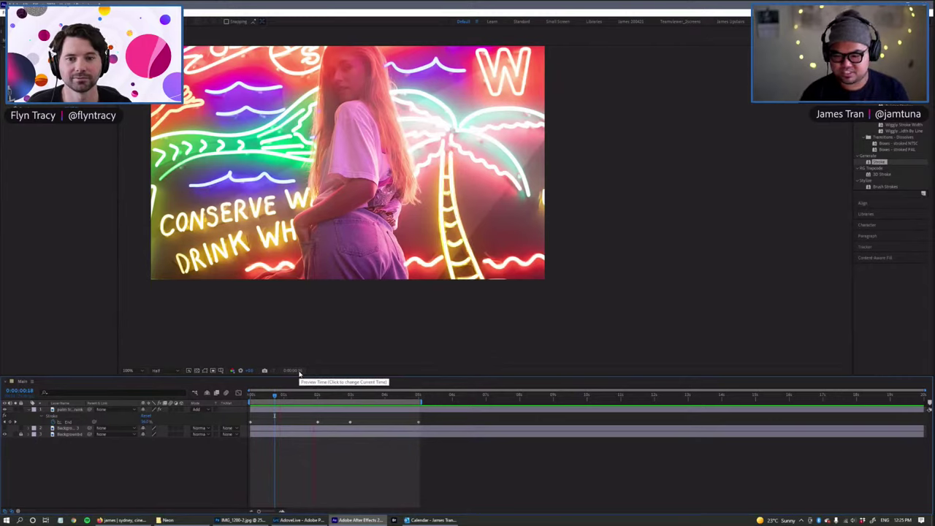
key(space)
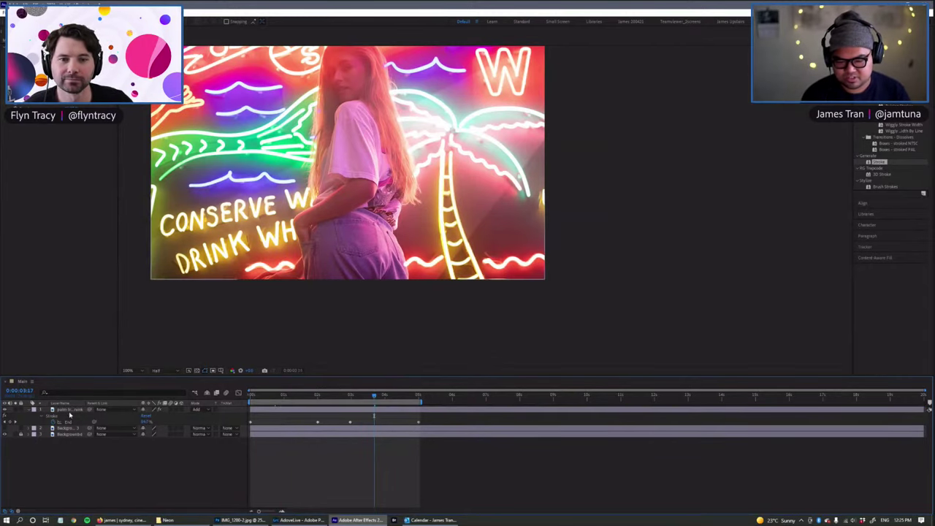
Step: Search the effects for glow, then apply Gaussian Blur to the palm tree trunk layer
click(71, 410)
click(887, 99)
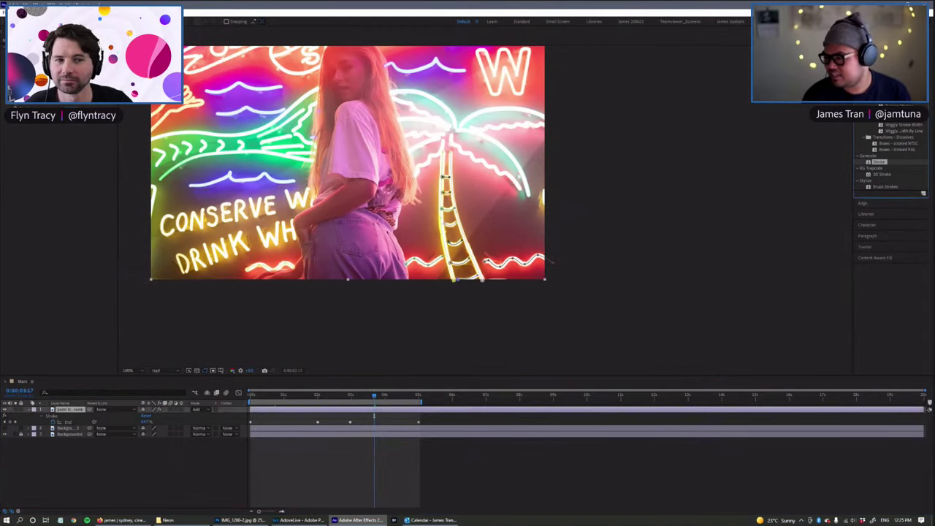
text(glow)
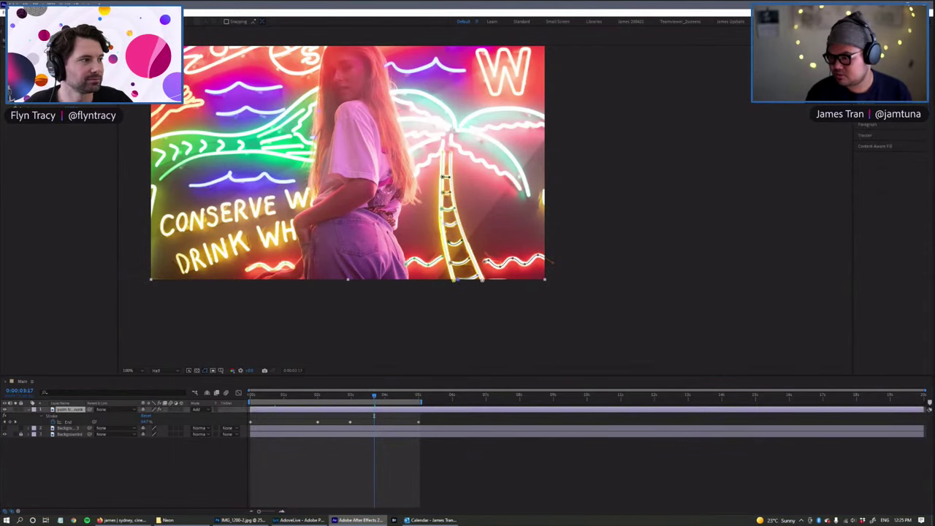
click(909, 125)
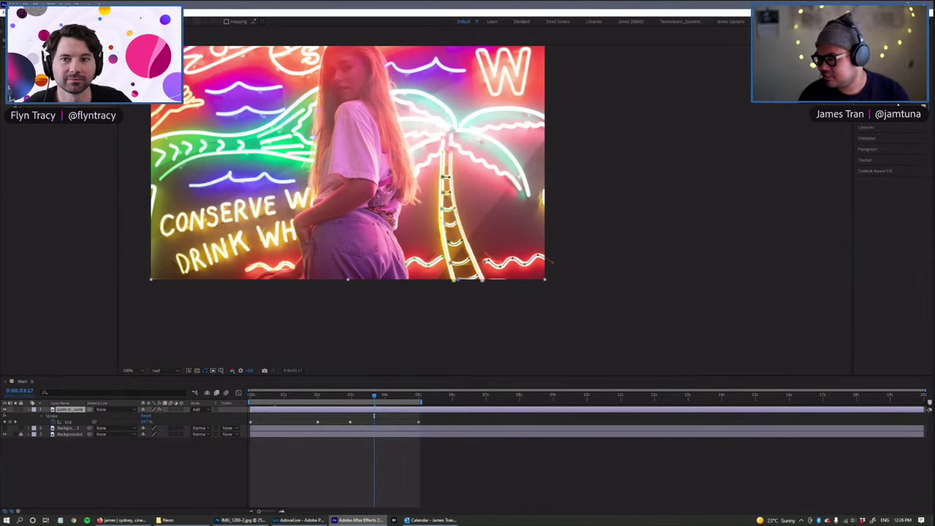
double_click(887, 99)
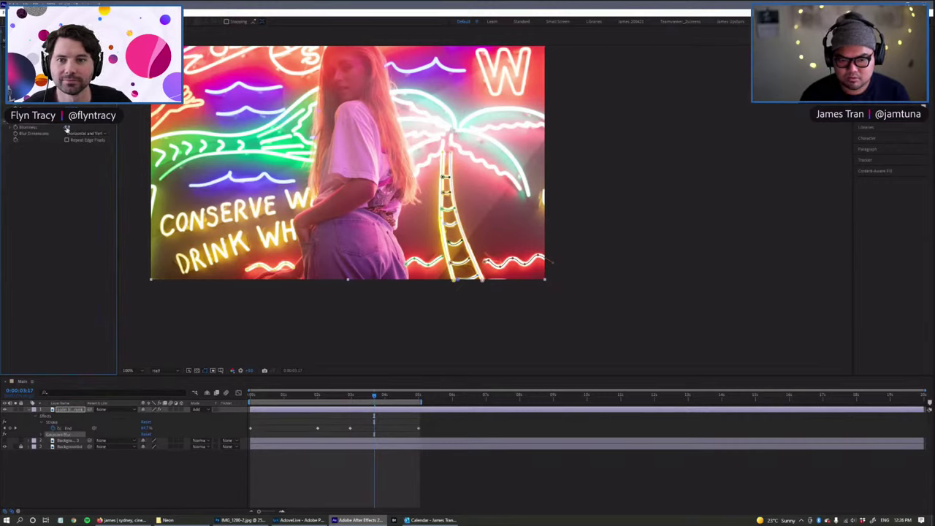
Step: Raise the Gaussian Blur's Blurriness on the palm tree trunk layer and play the glowing animation
drag(88, 131, 168, 144)
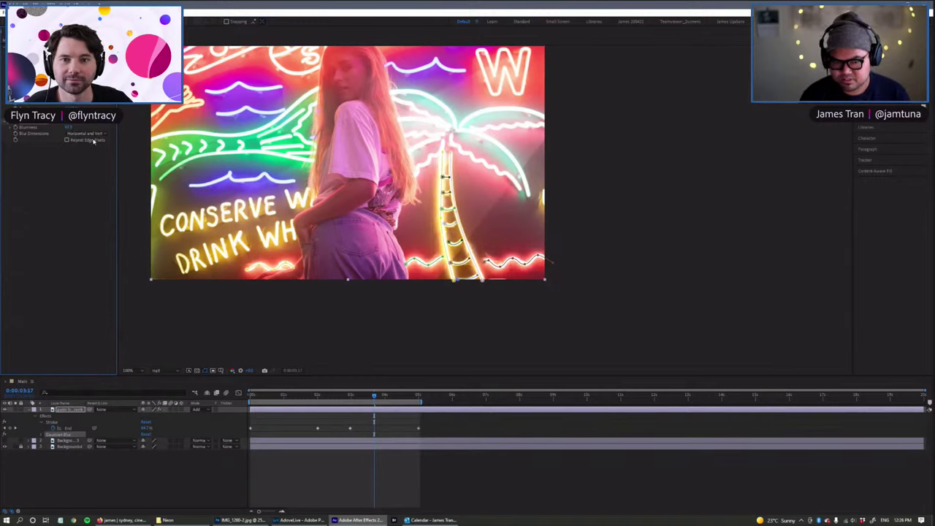
drag(66, 127, 133, 135)
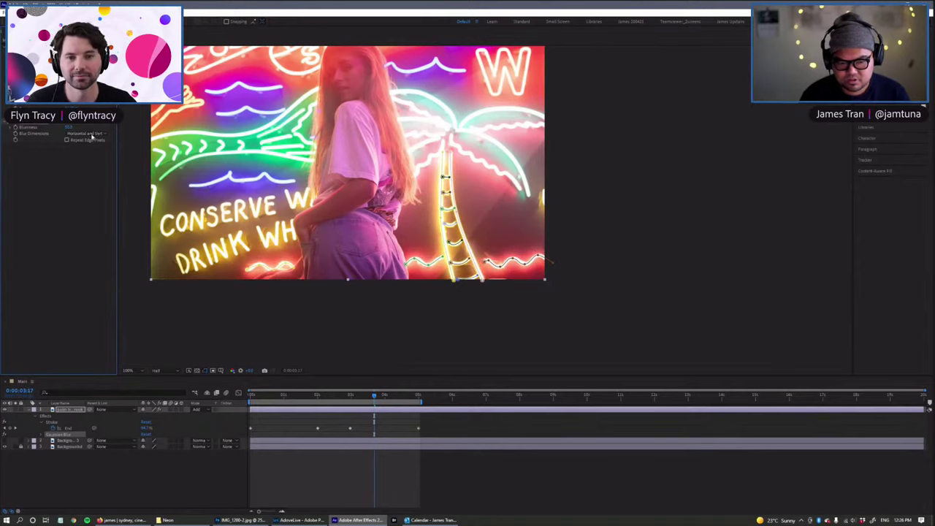
click(70, 128)
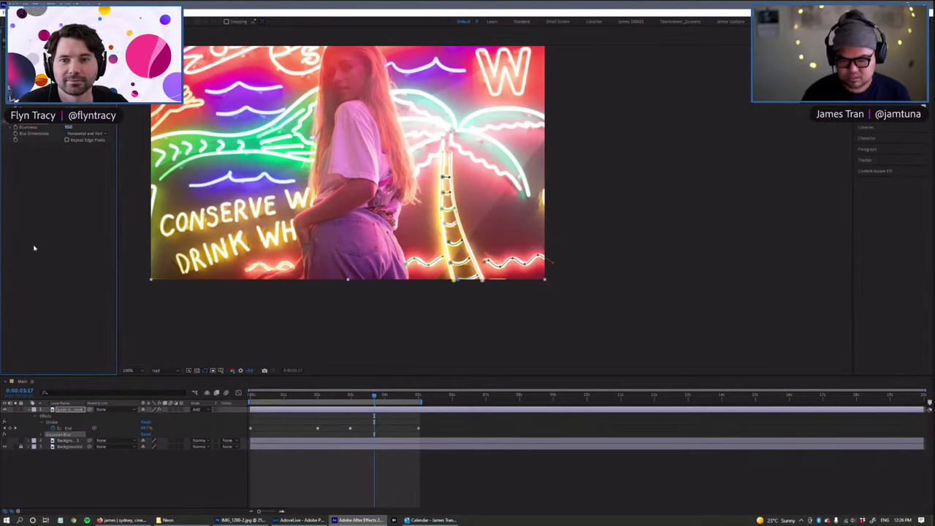
click(126, 499)
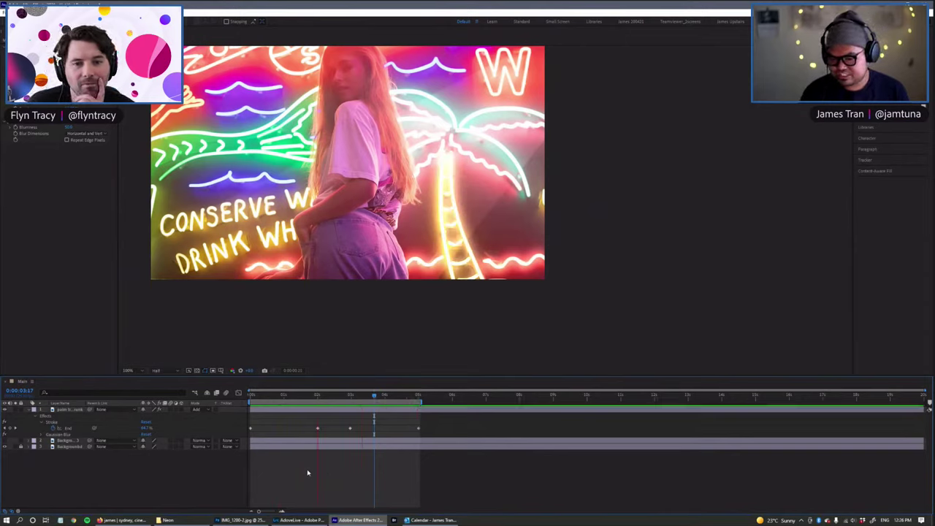
key(space)
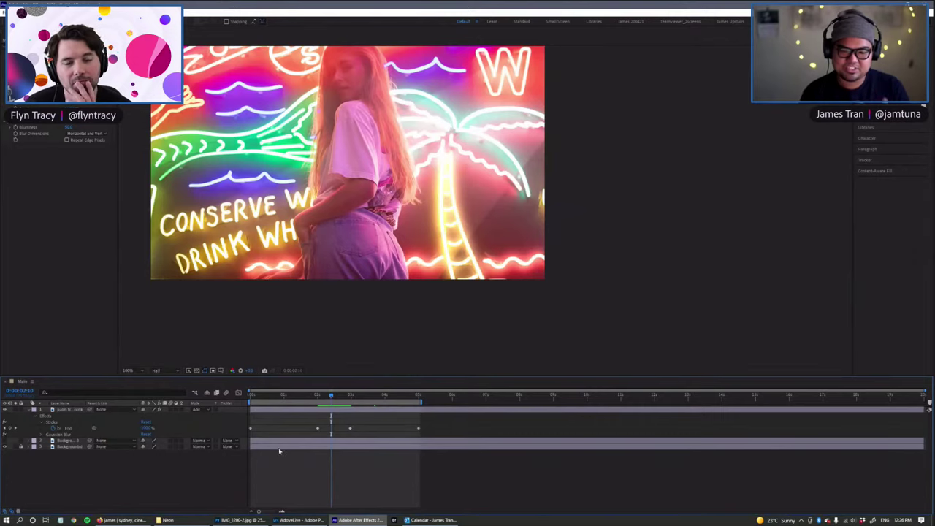
Step: Apply Easy Ease to all four End keyframes of the trunk's Stroke effect and scrub through the animation
scroll(242, 300, down, 1)
drag(242, 313, 224, 383)
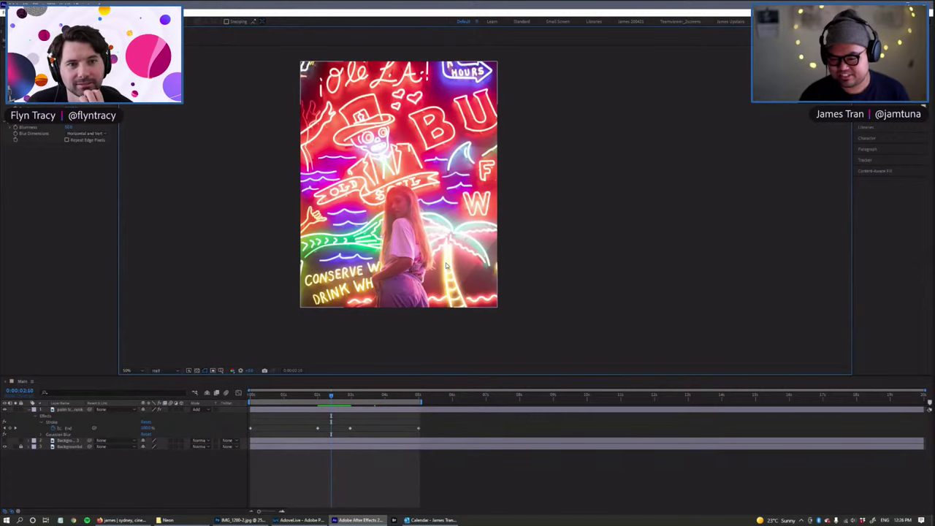
drag(438, 427, 195, 443)
drag(328, 395, 269, 406)
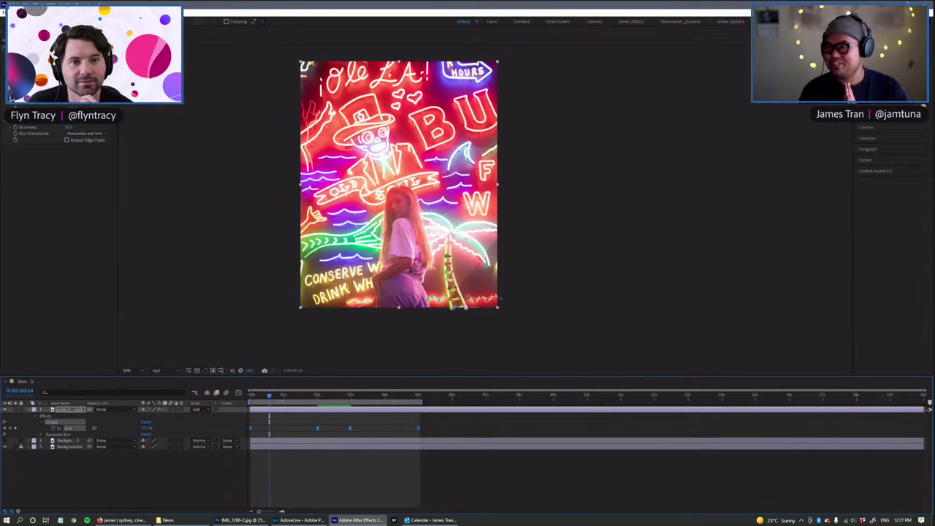
click(319, 464)
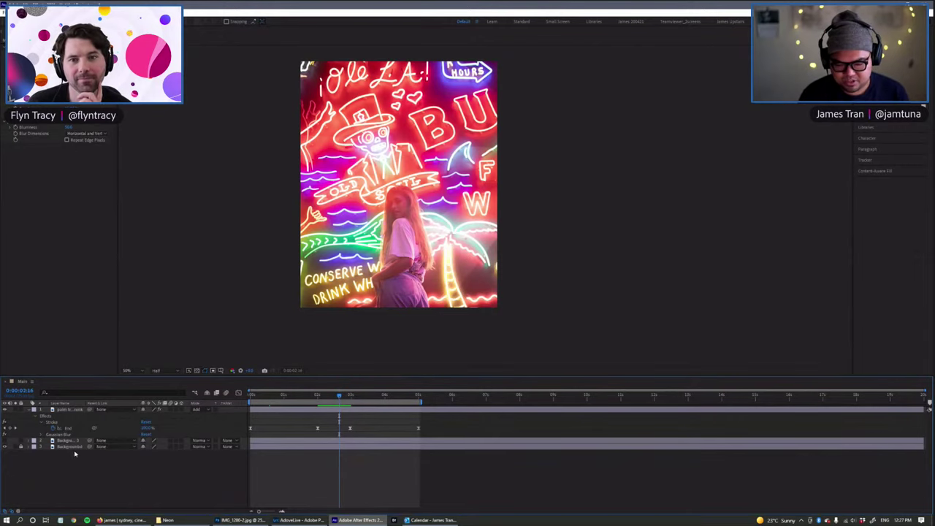
Step: Duplicate the hidden background copy, place the duplicate above the palm tree trunk layer and rename it palm leaves
scroll(432, 268, up, 1)
drag(443, 290, 401, 209)
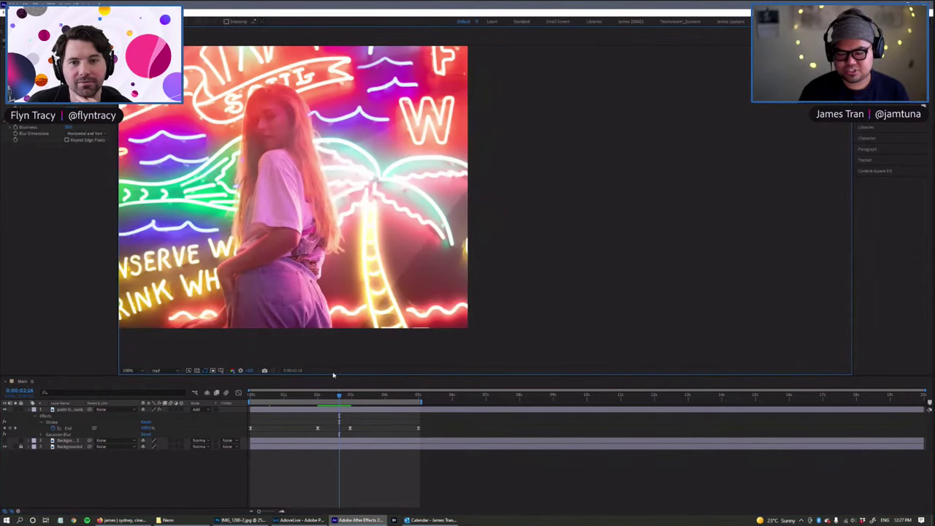
drag(325, 385, 330, 407)
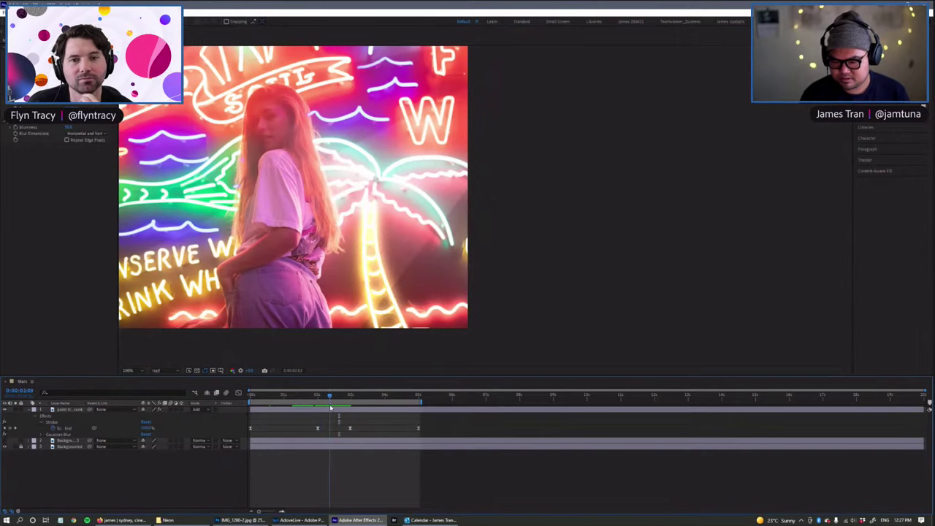
click(74, 440)
key(ctrl+d)
drag(74, 440, 82, 409)
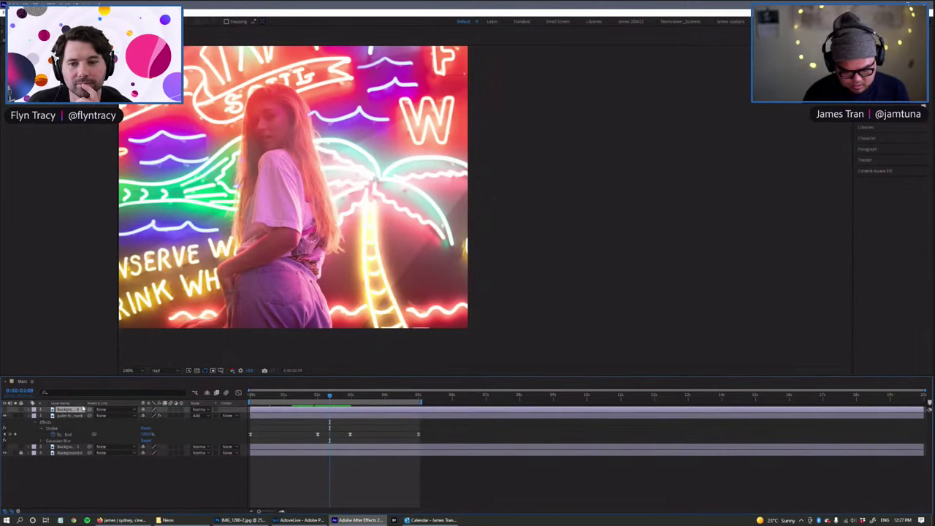
key(Return)
text(palm leave)
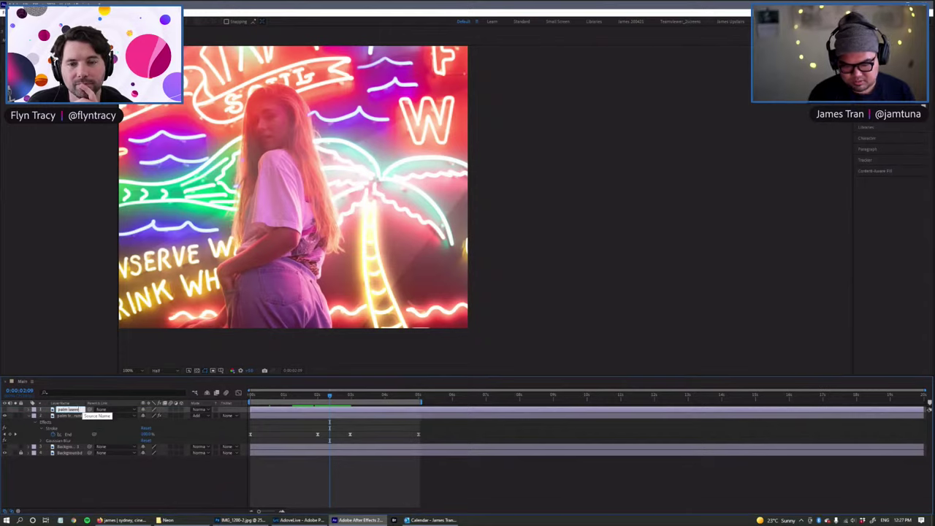
text(s)
key(Return)
Step: Set the palm leaves layer's label color to Purple
click(34, 411)
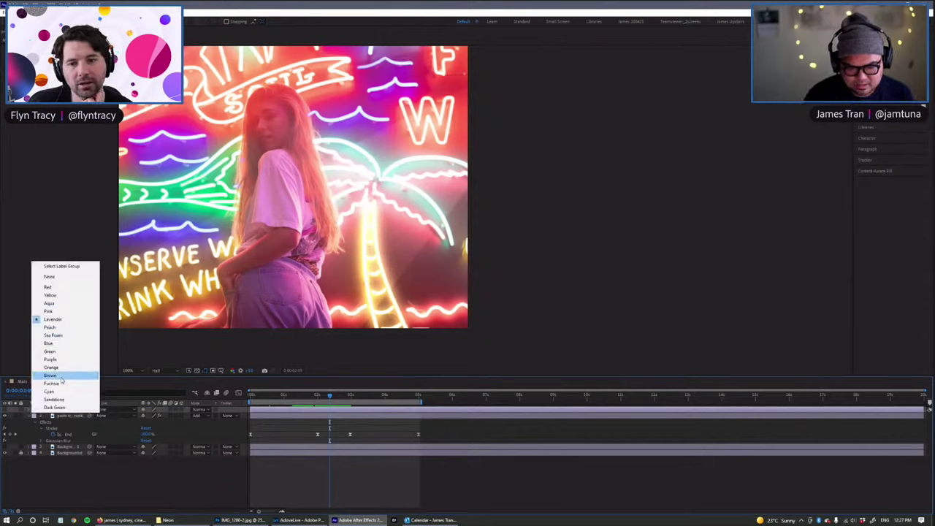
click(55, 359)
click(51, 473)
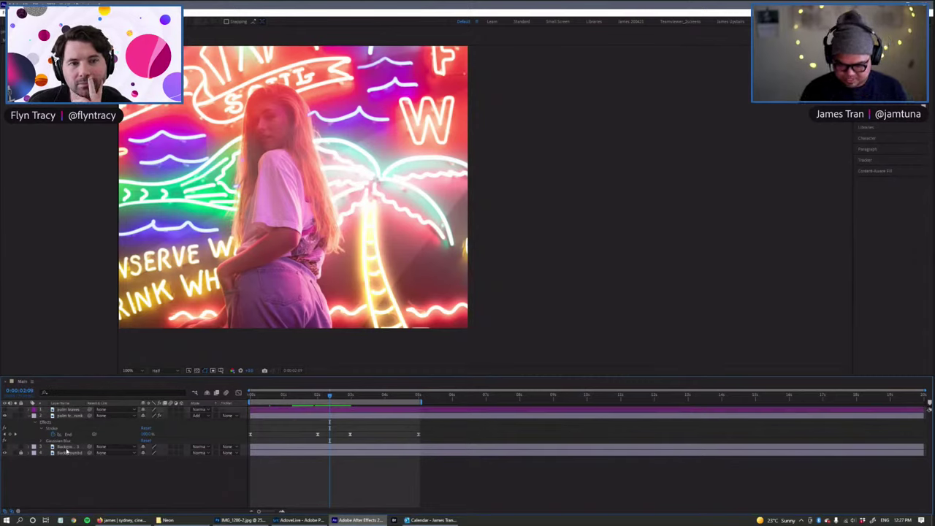
click(66, 447)
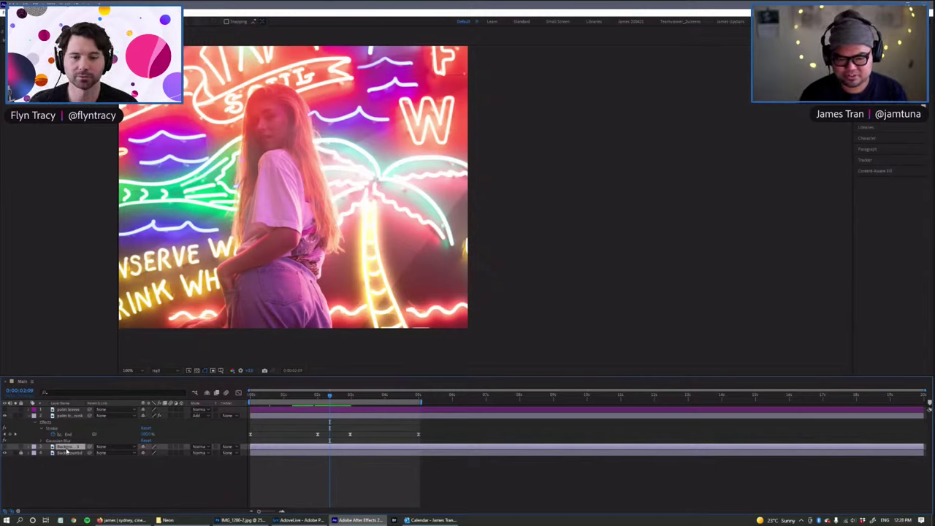
click(72, 404)
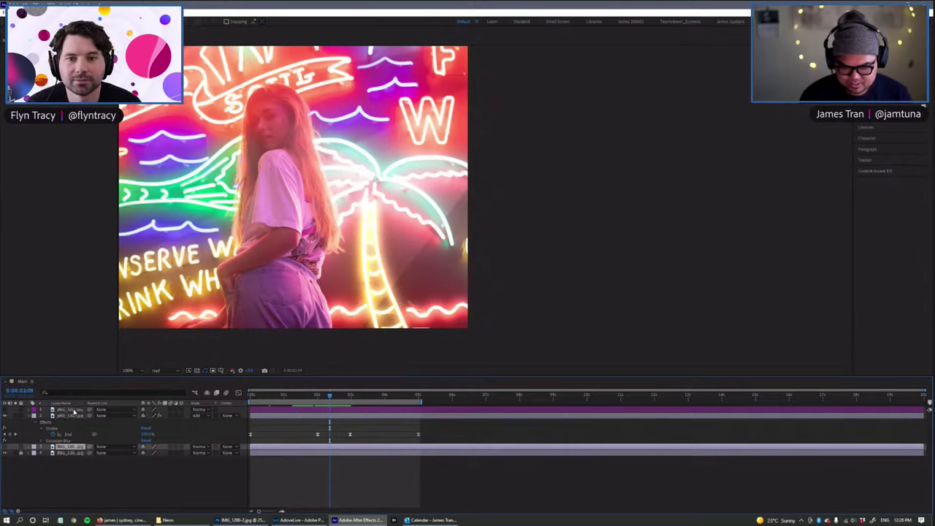
click(73, 410)
click(64, 403)
key(ctrl+z)
Step: Give the palm leaves and palm tree trunk layers a Green label and show the palm leaves layer
click(63, 421)
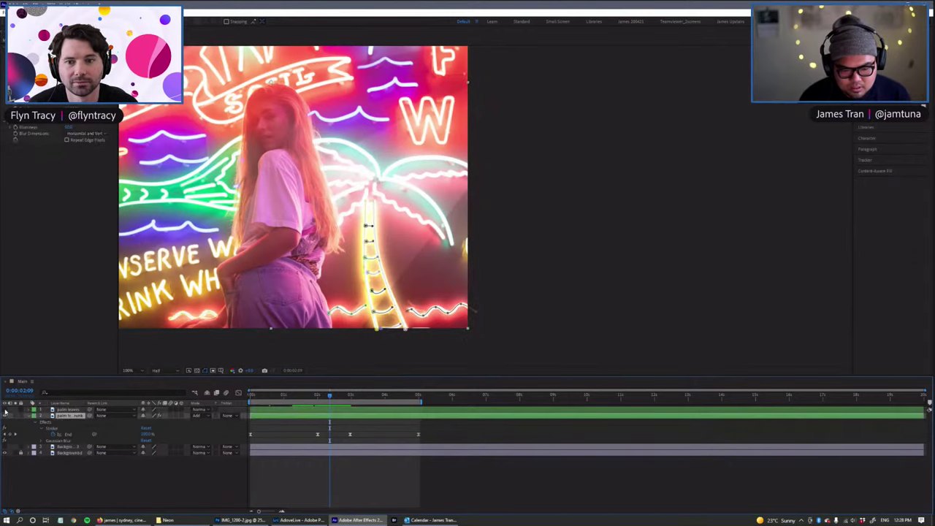
click(70, 409)
key(period)
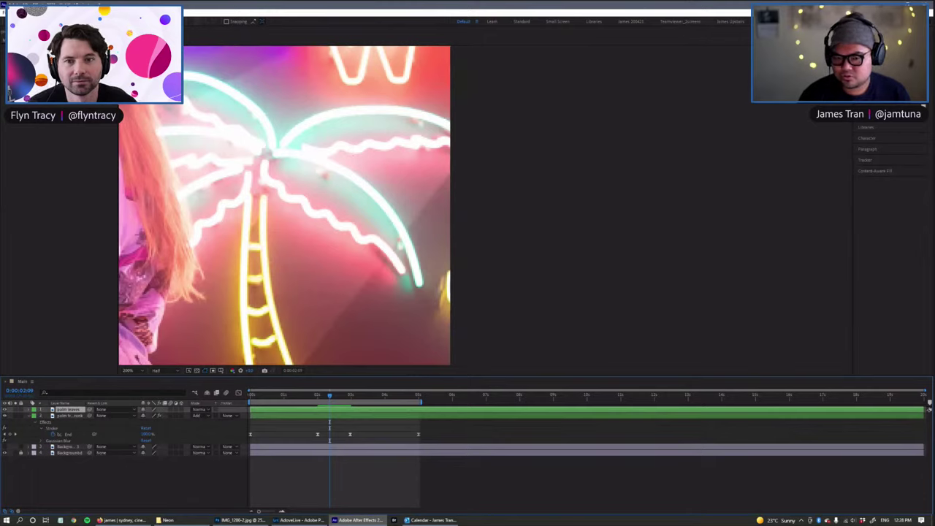
Step: Trace the lower right frond with Pen tool masks on the palm leaves layer: its wavy lower edge and its smooth outer curve
key(g)
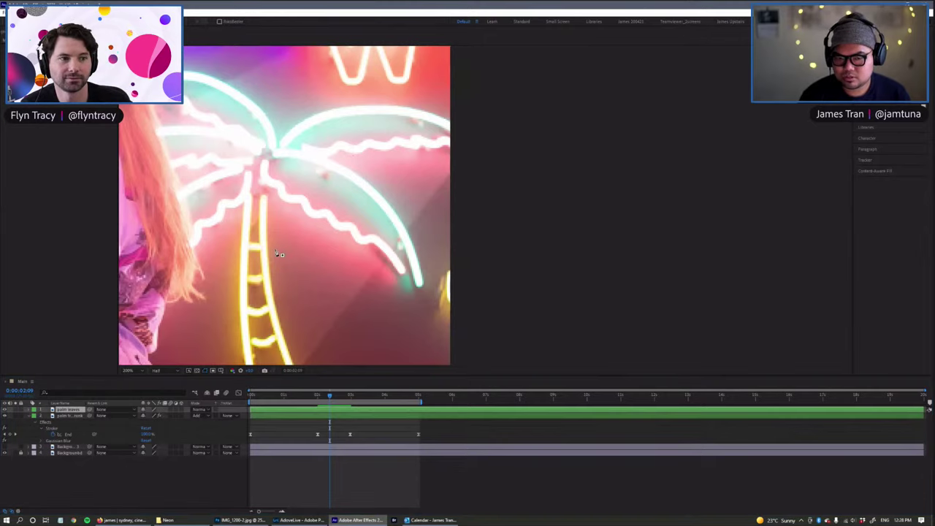
click(264, 163)
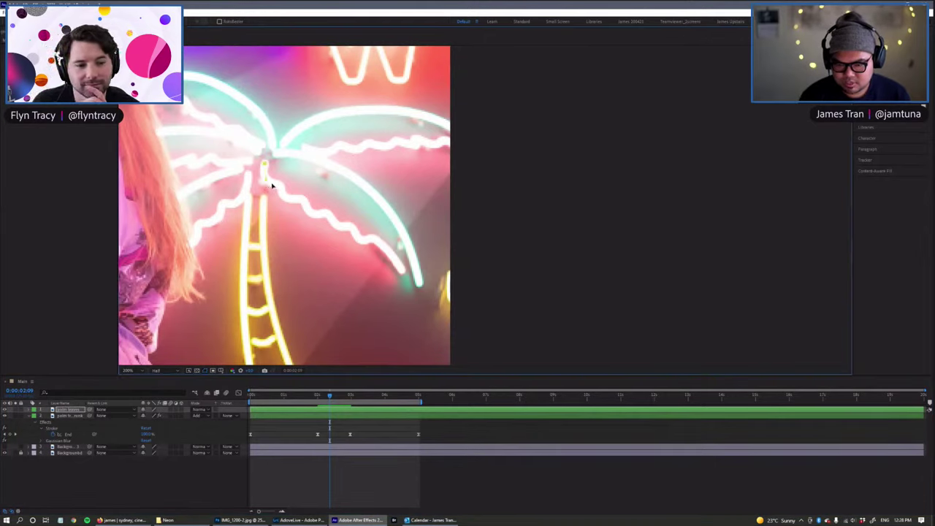
drag(279, 185, 381, 244)
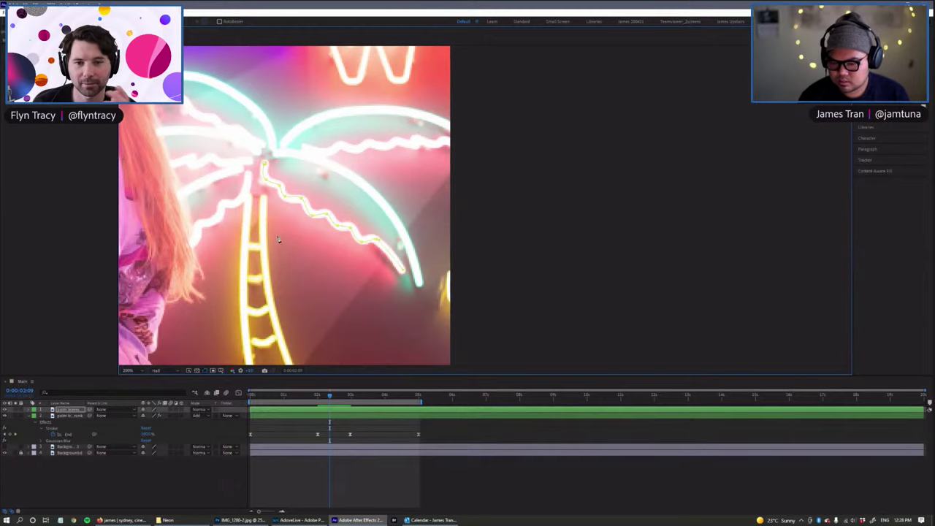
click(276, 152)
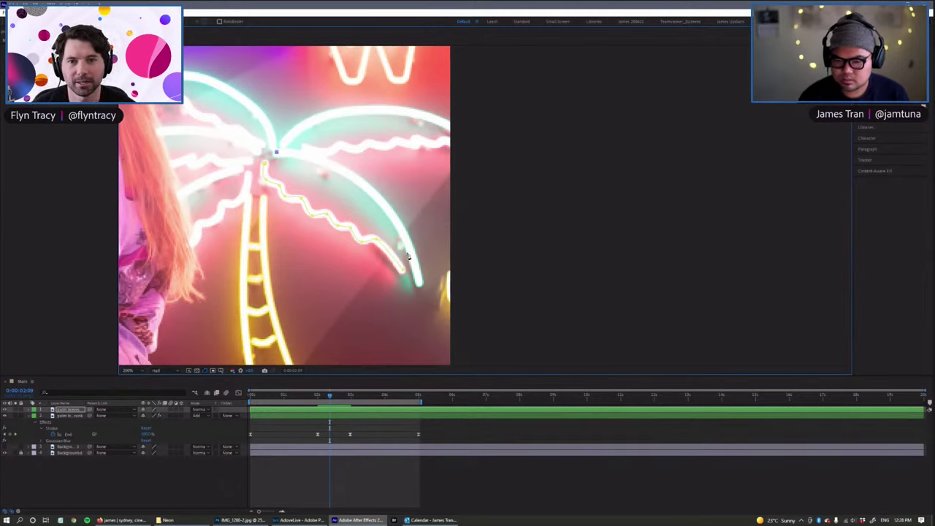
drag(418, 282, 437, 315)
ctrl+click(274, 306)
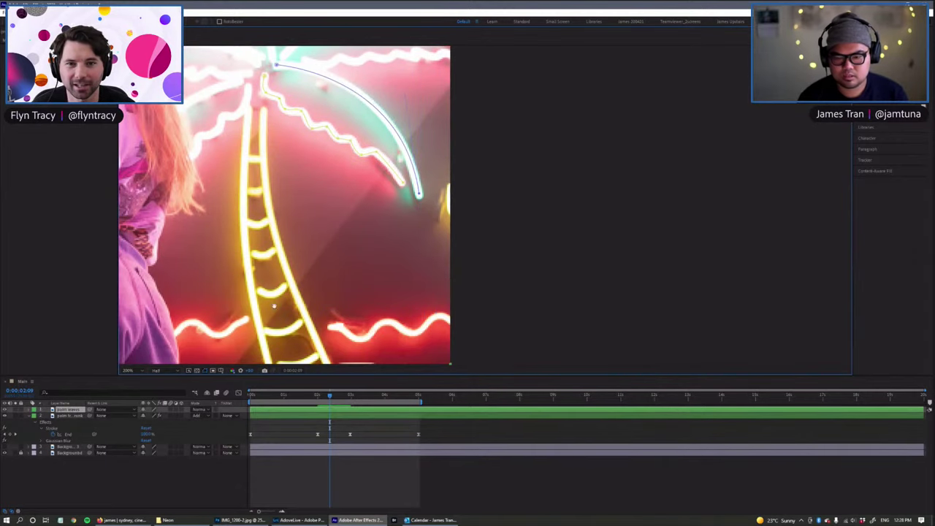
Step: Begin a mask path along the wavy lower edge of the upper right frond and adjust its first points to follow the tube
scroll(274, 305, up, 3)
drag(297, 243, 395, 232)
scroll(423, 252, up, 1)
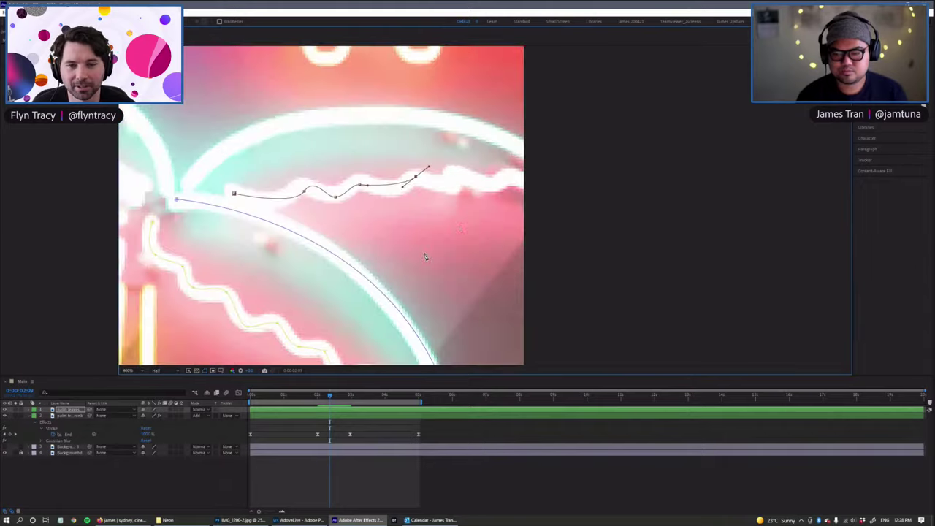
drag(458, 212, 407, 244)
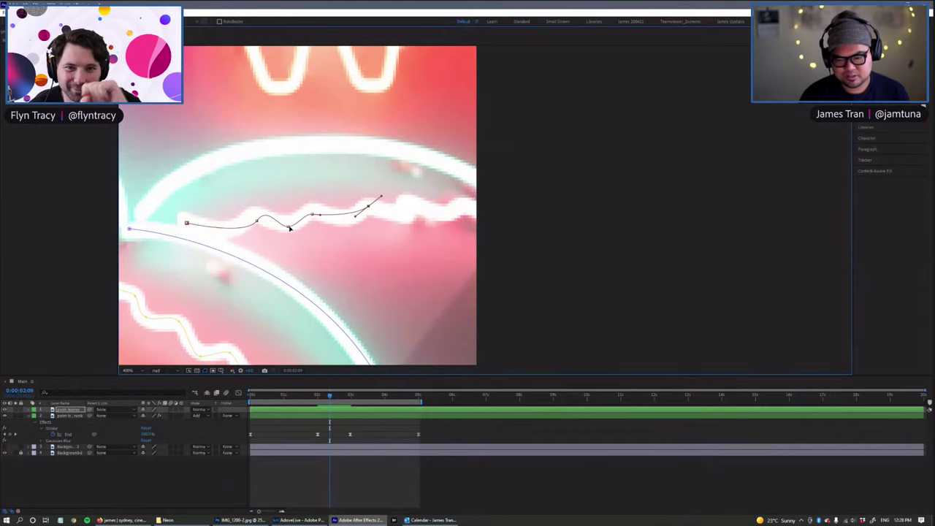
drag(288, 227, 237, 235)
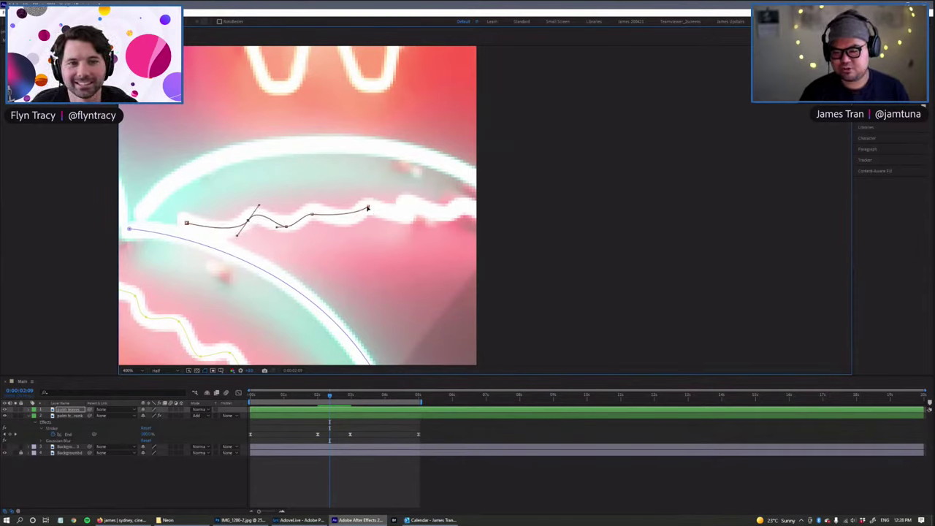
click(368, 208)
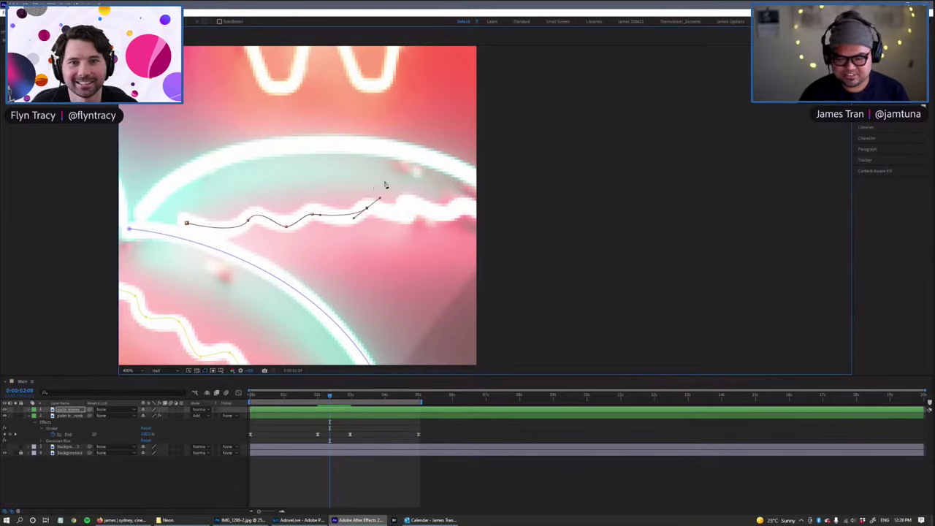
Step: Extend the wavy mask path of the upper right frond to just past the right edge of the image
click(393, 263)
key(ctrl+z)
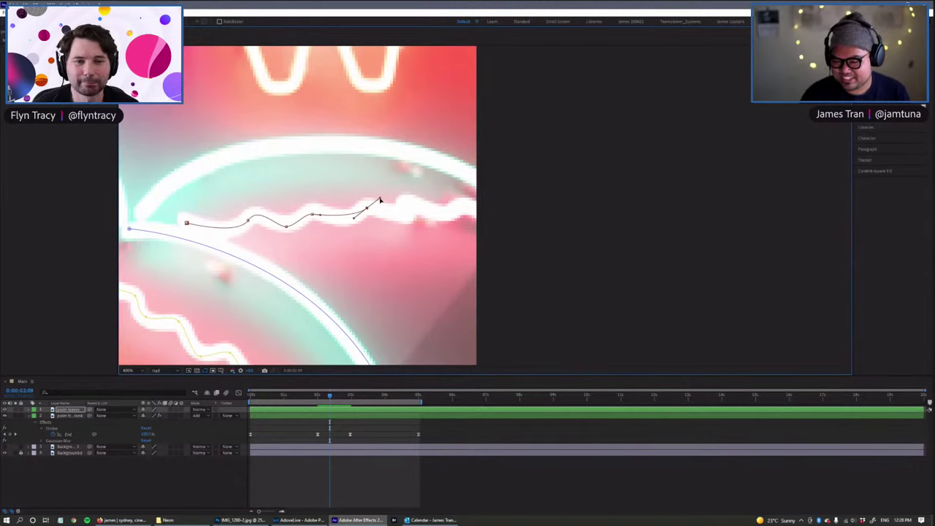
click(423, 219)
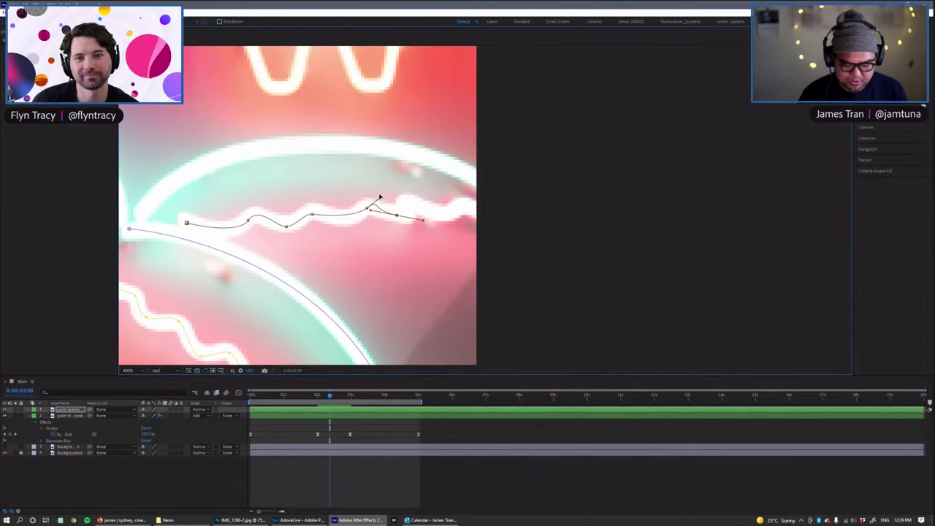
drag(365, 177, 458, 215)
click(473, 206)
click(495, 222)
ctrl+click(583, 197)
Step: Draw a curved mask path along the smooth outer arc of the upper right frond, running past the image edge
drag(369, 265, 494, 277)
click(261, 225)
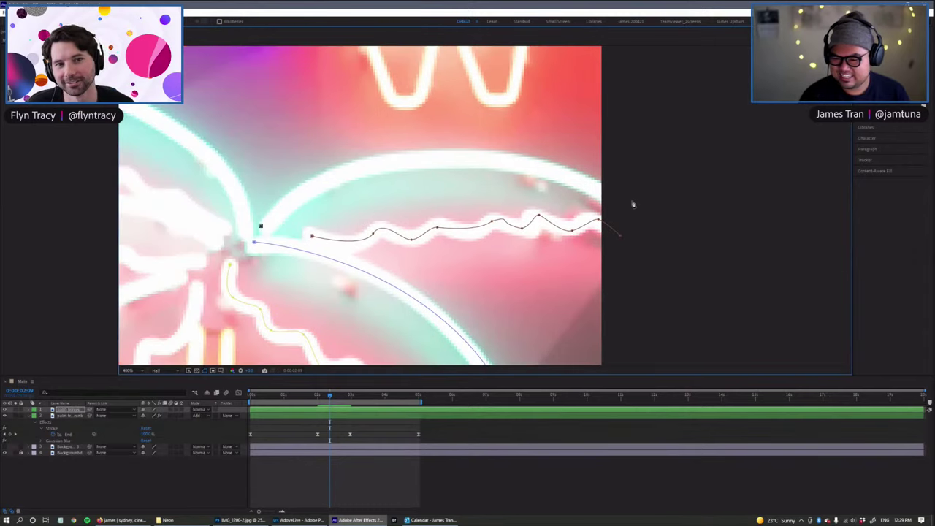
drag(610, 203, 755, 281)
Step: Trace the smooth upper curve and the wavy lower edge of the upper left frond with two mask paths ending at the hair
drag(234, 220, 488, 282)
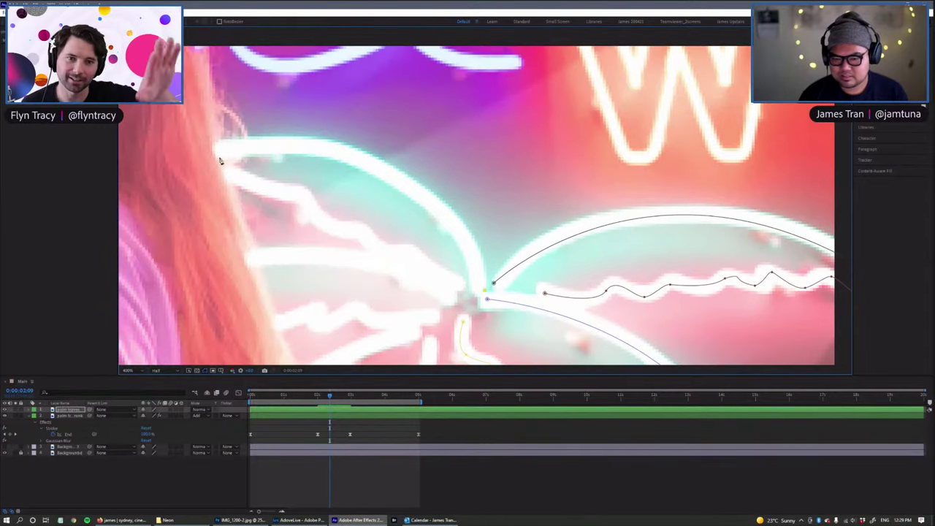
drag(218, 153, 194, 184)
click(586, 283)
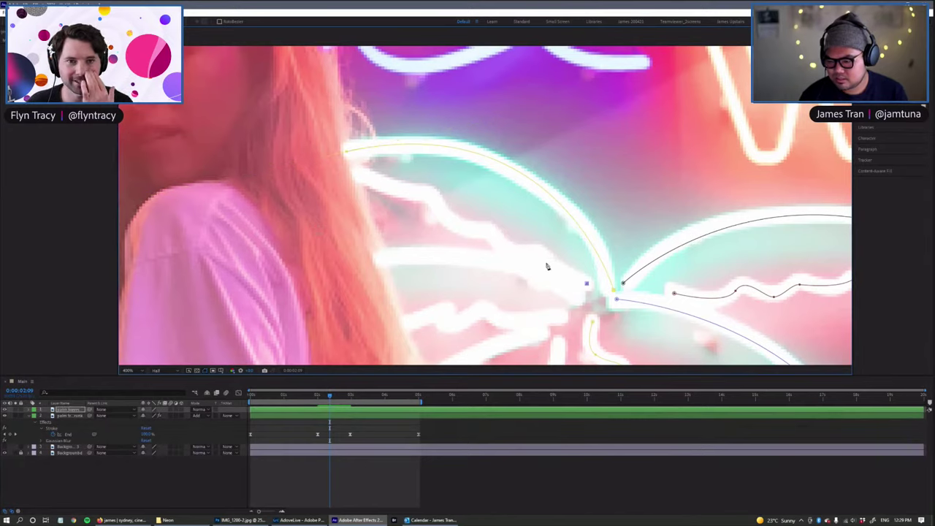
mouse_move(539, 252)
mouse_down()
mouse_move(503, 246)
mouse_move(420, 190)
mouse_move(358, 173)
mouse_up()
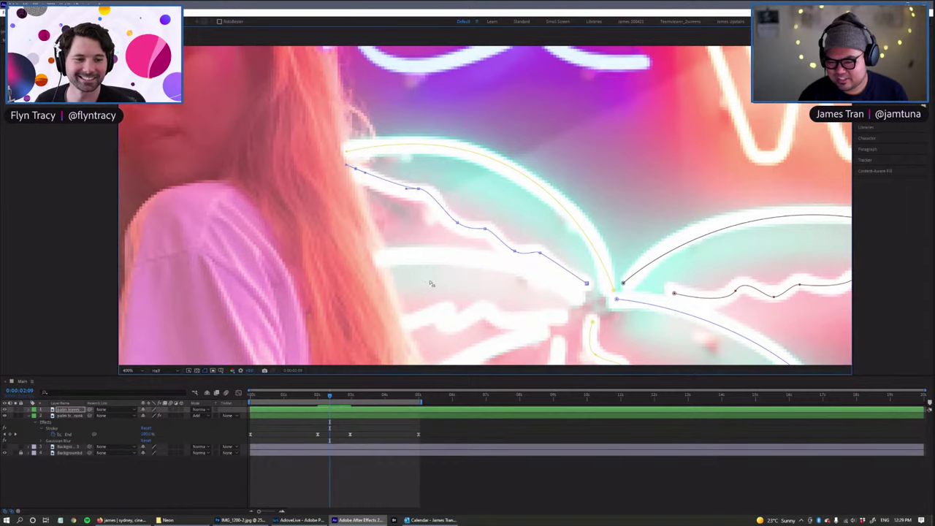
Step: Trace the smooth upper curve and the wavy lower edge of the middle left frond with two mask paths
drag(377, 259, 271, 284)
drag(537, 293, 476, 181)
click(496, 204)
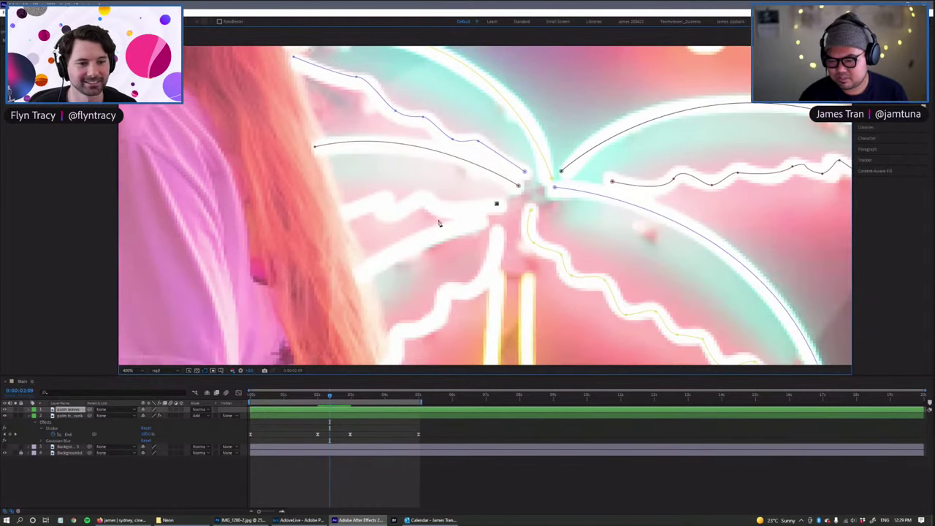
click(447, 214)
click(423, 199)
click(383, 216)
click(376, 204)
click(360, 212)
click(314, 231)
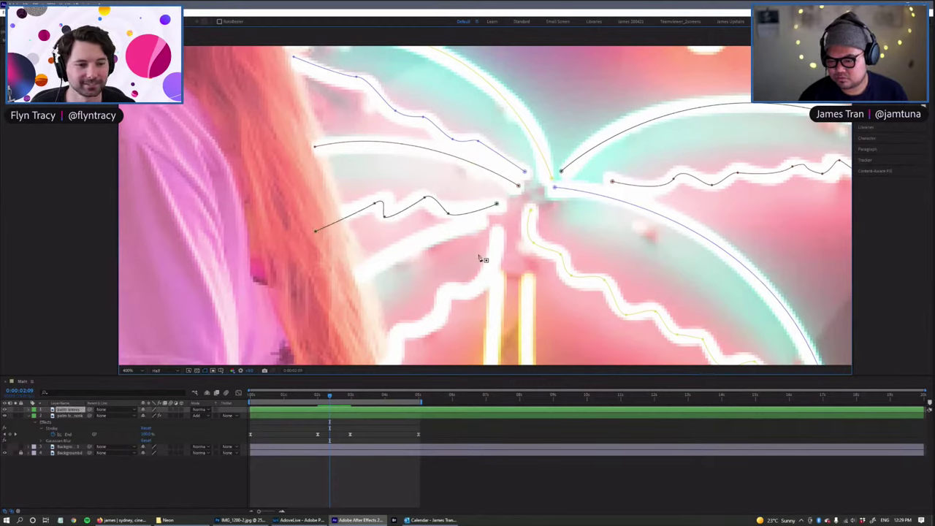
Step: Trace the smooth upper curve and the wavy lower edge of the lower left frond with two mask paths
click(483, 220)
click(353, 274)
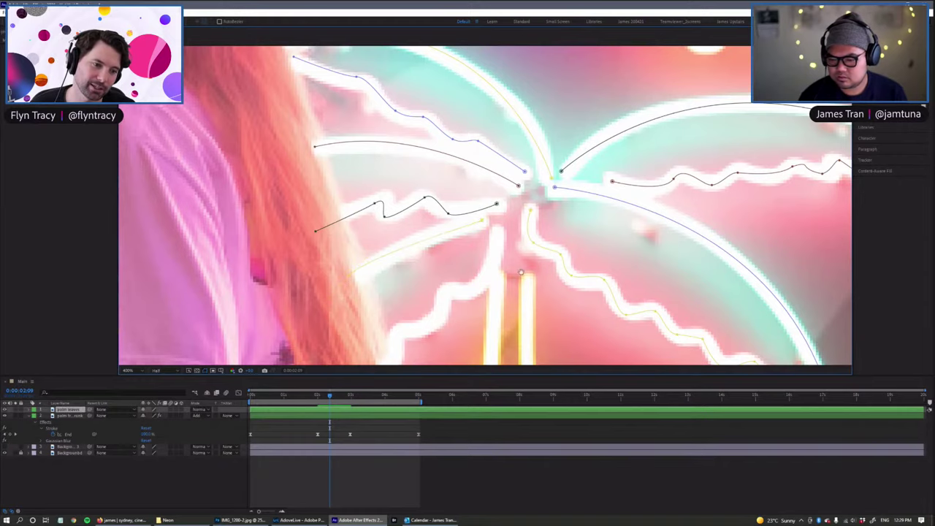
scroll(399, 308, down, 3)
click(497, 177)
click(471, 239)
click(440, 255)
click(414, 278)
click(394, 299)
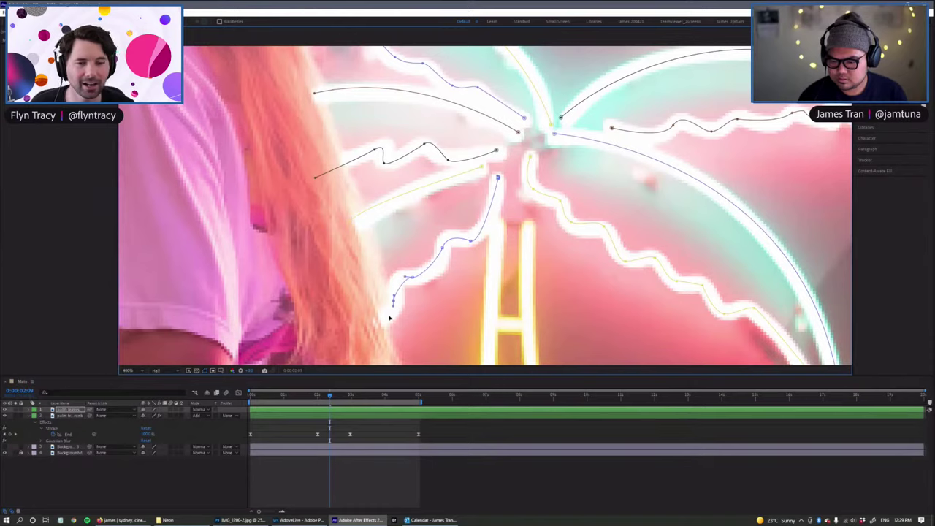
click(365, 326)
Step: Search the effects for "stroke" and apply the Generate Stroke effect to the palm leaves layer
scroll(592, 307, down, 3)
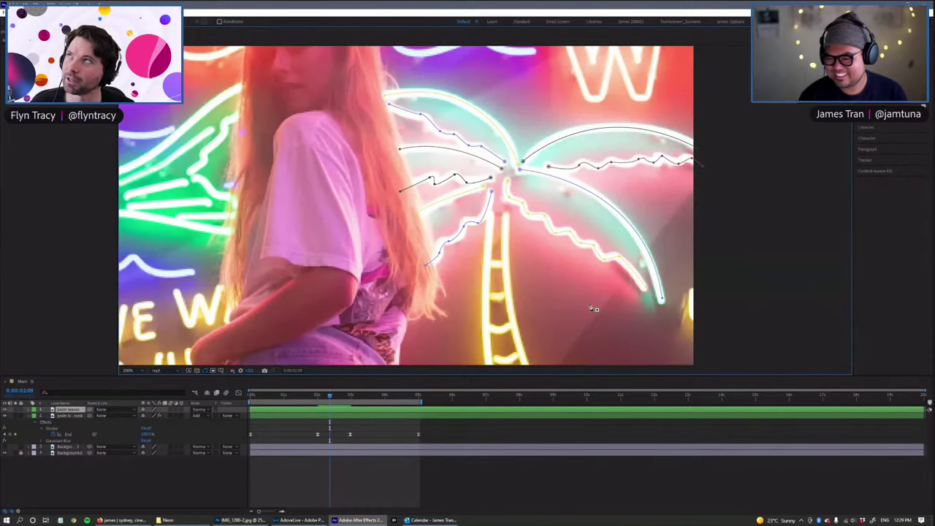
scroll(565, 307, up, 2)
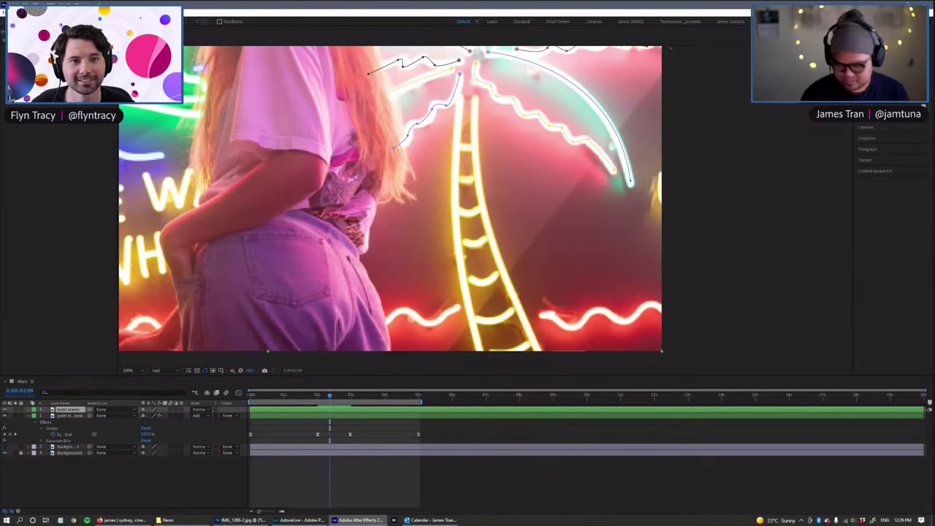
key(ctrl+5)
text(stroke)
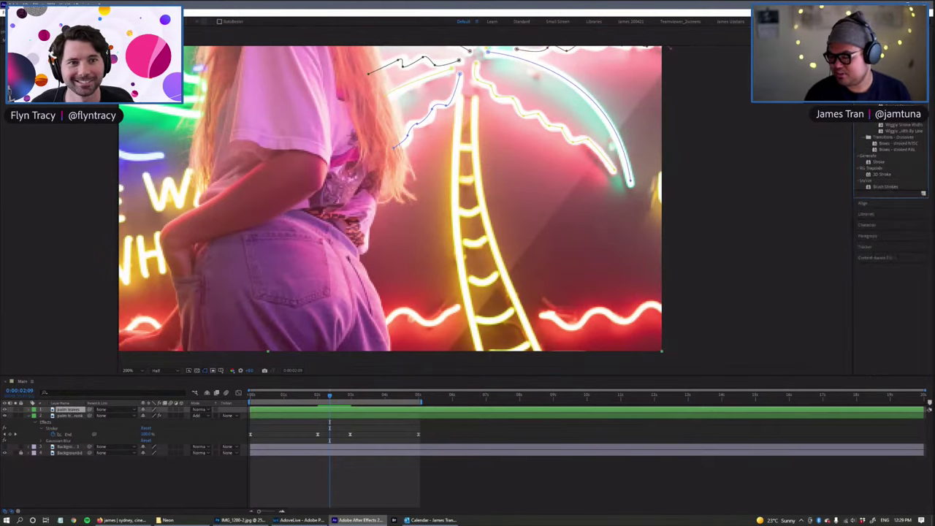
click(879, 162)
mouse_move(877, 159)
mouse_down()
mouse_move(66, 408)
mouse_move(73, 427)
mouse_move(73, 410)
mouse_up()
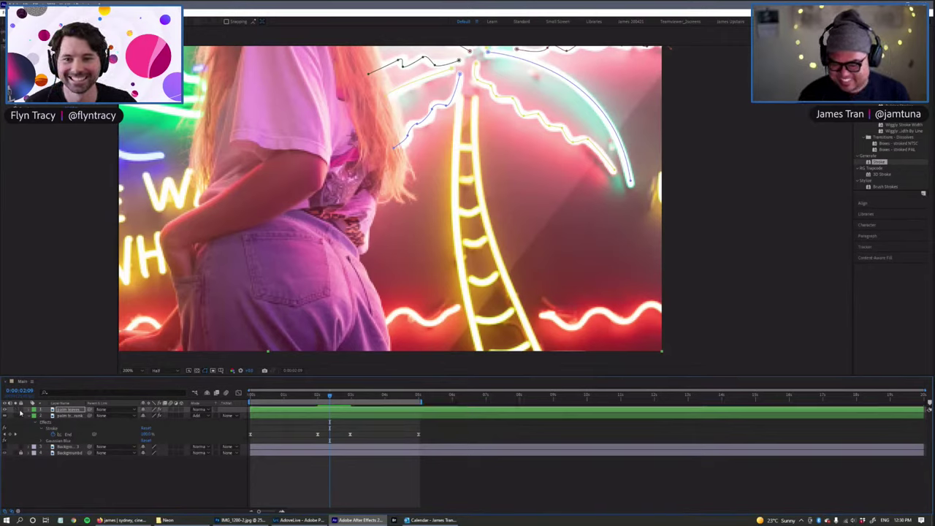
Step: Set the palm leaves Stroke's Paint Style to Reveal Original Image and turn off the layer's solo
drag(71, 482, 71, 415)
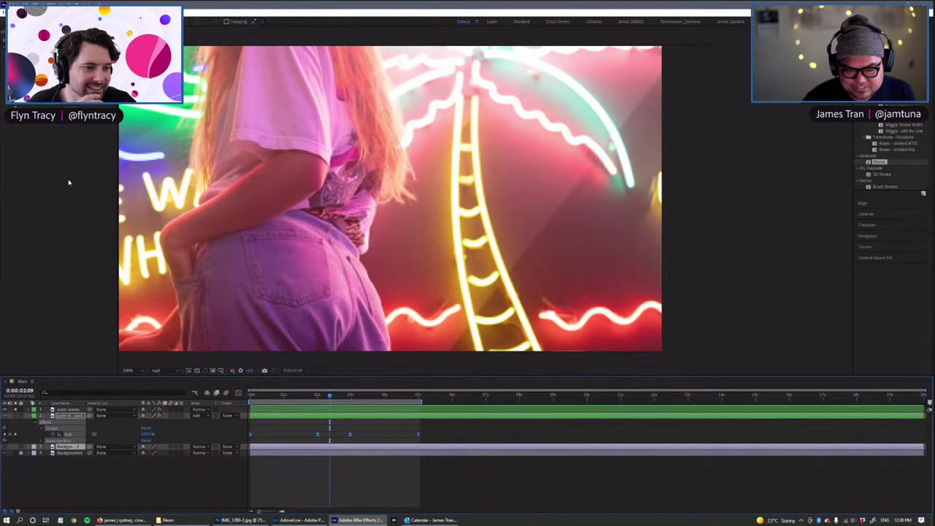
click(84, 139)
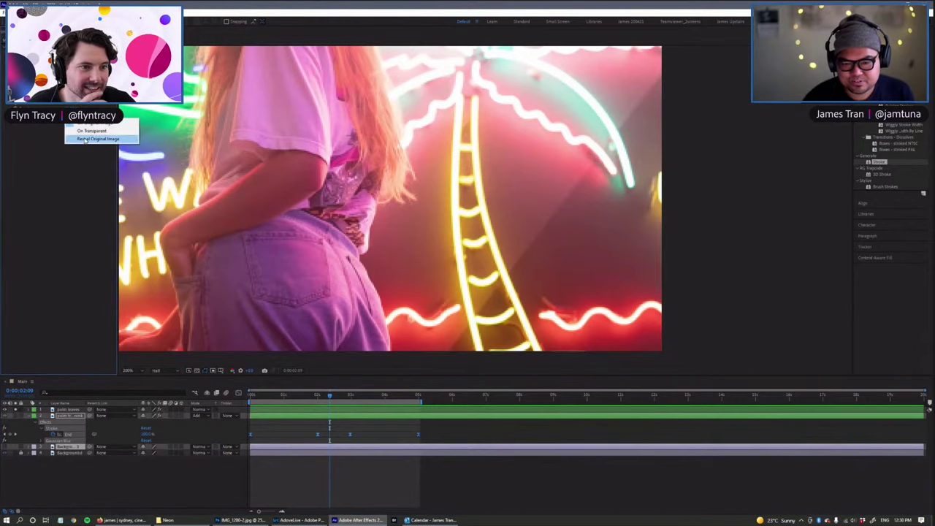
click(85, 139)
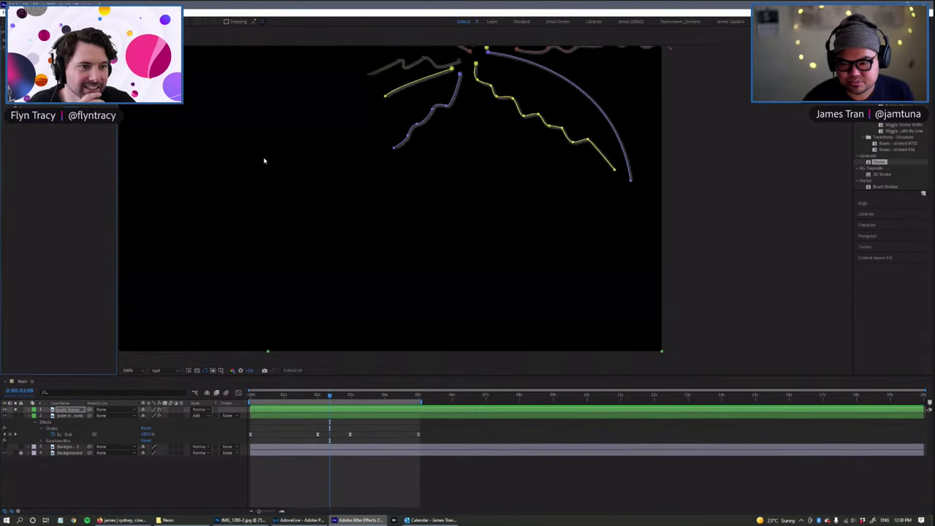
click(15, 409)
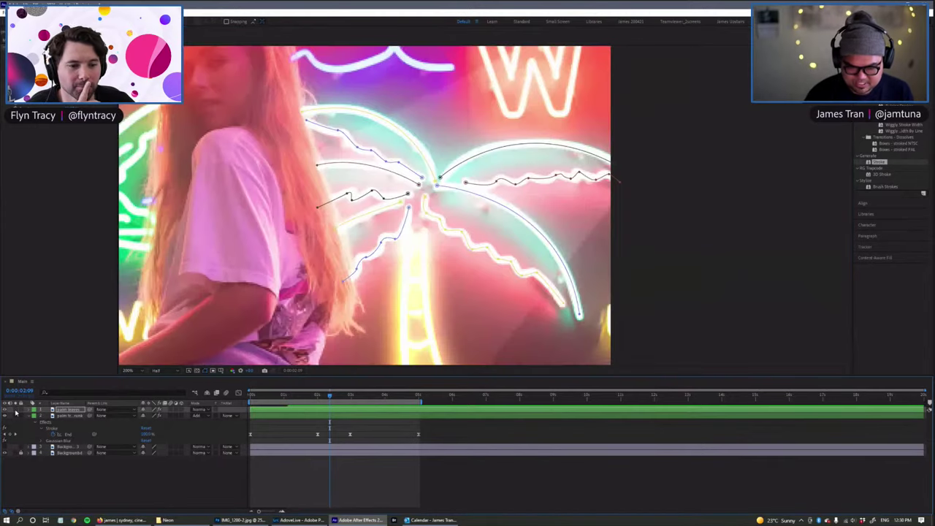
Step: Isolate the palm leaves layer and increase its Stroke brush size so the strokes cover the neon leaves
click(15, 409)
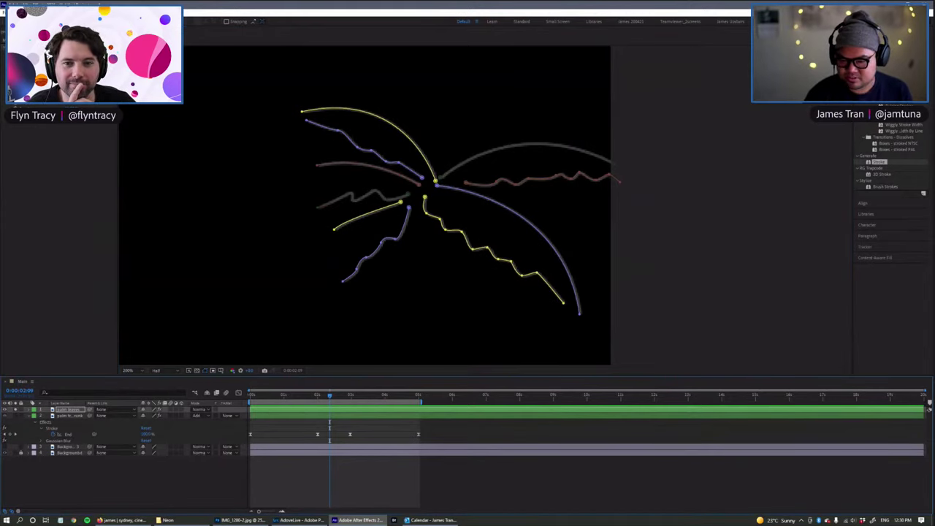
drag(70, 71, 95, 72)
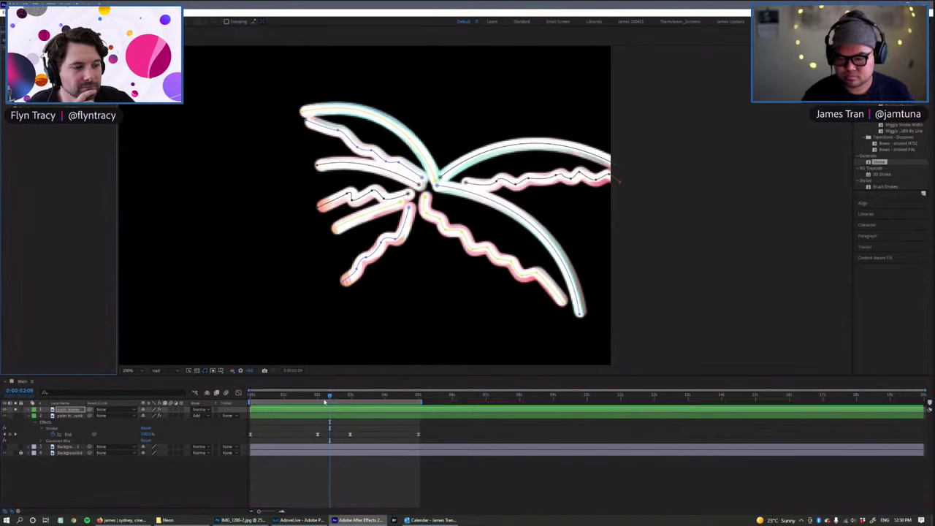
mouse_move(328, 395)
mouse_down()
mouse_move(251, 395)
mouse_move(314, 395)
mouse_up()
Step: Start animating the palm leaves layer's opacity with a 0% keyframe at the first frame
key(Home)
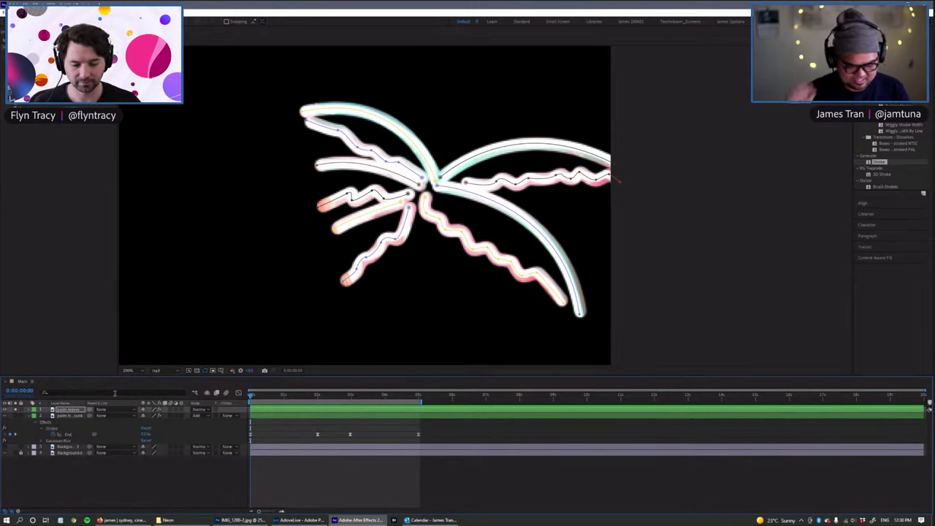
key(t)
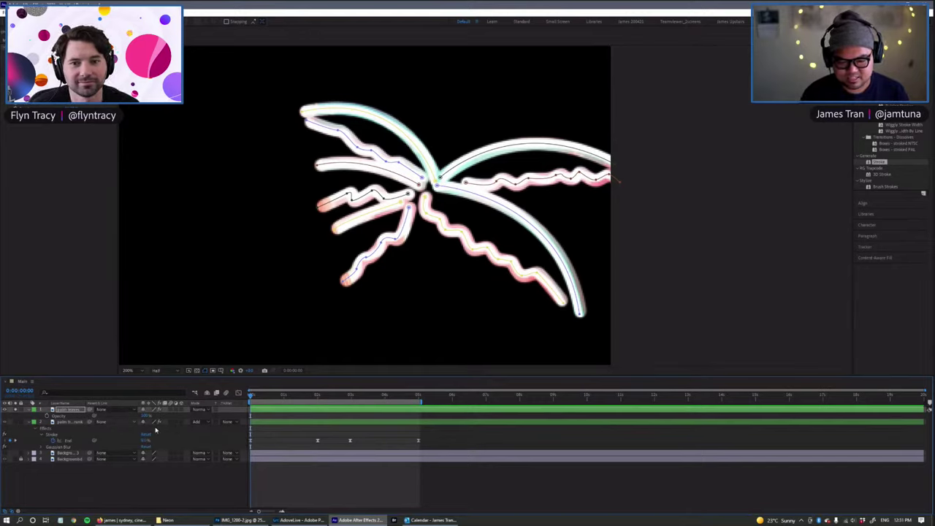
click(292, 488)
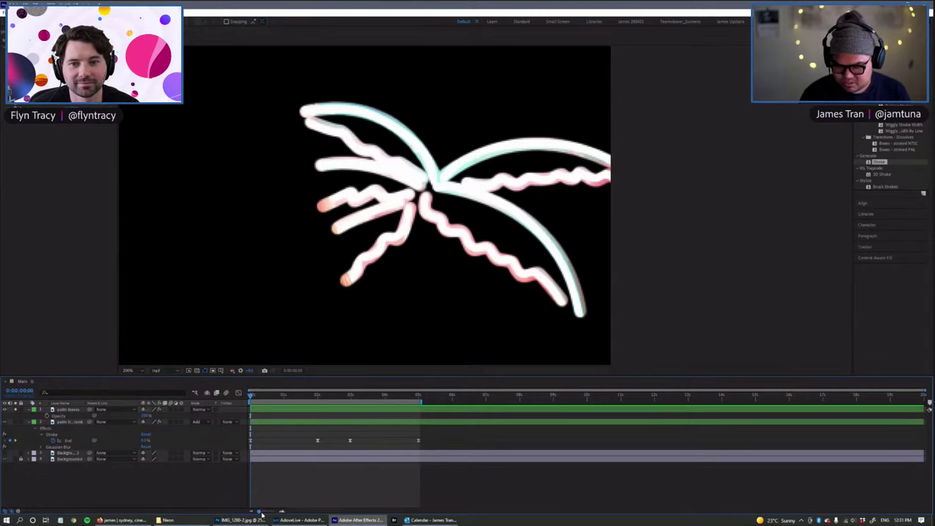
drag(257, 513, 270, 513)
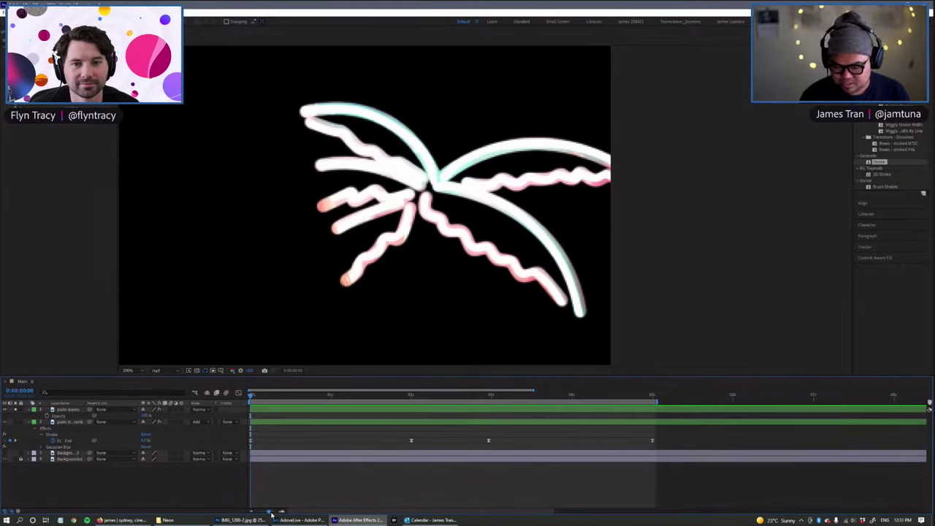
drag(273, 516, 276, 515)
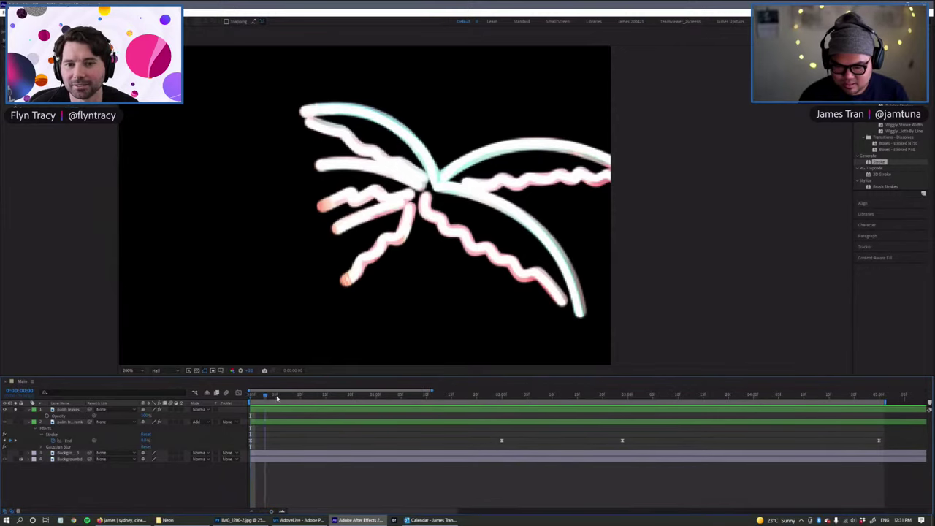
click(65, 409)
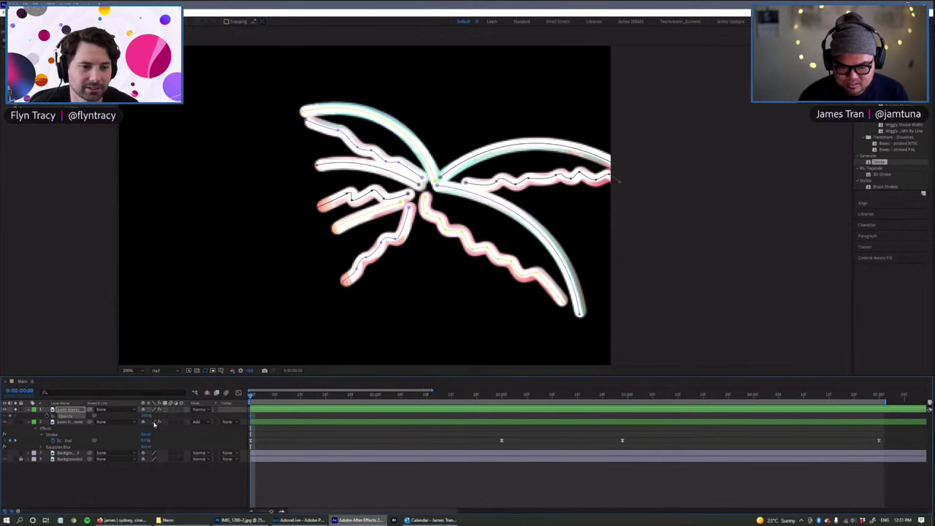
drag(146, 416, 29, 399)
Step: Keyframe the palm leaves opacity to 100% at frame 2 and 20% at frame 4 for a flicker
drag(251, 394, 261, 397)
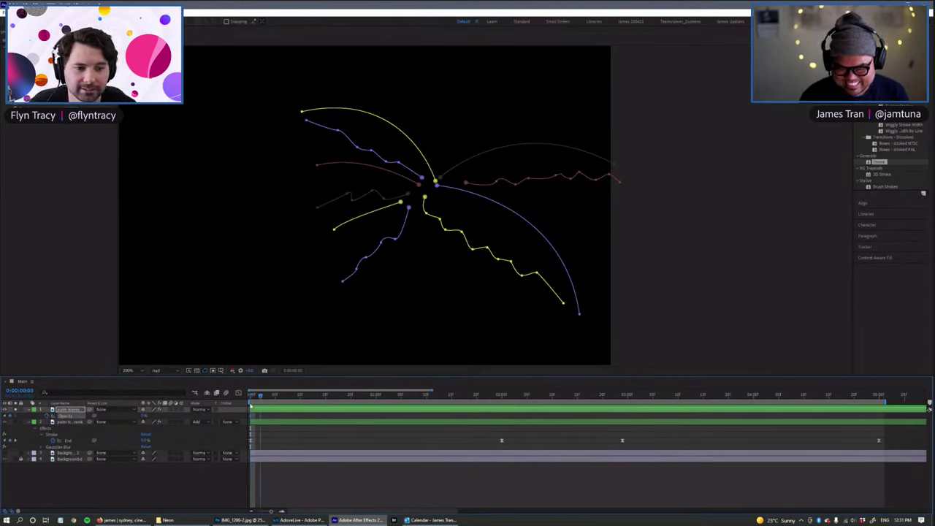
drag(144, 415, 265, 397)
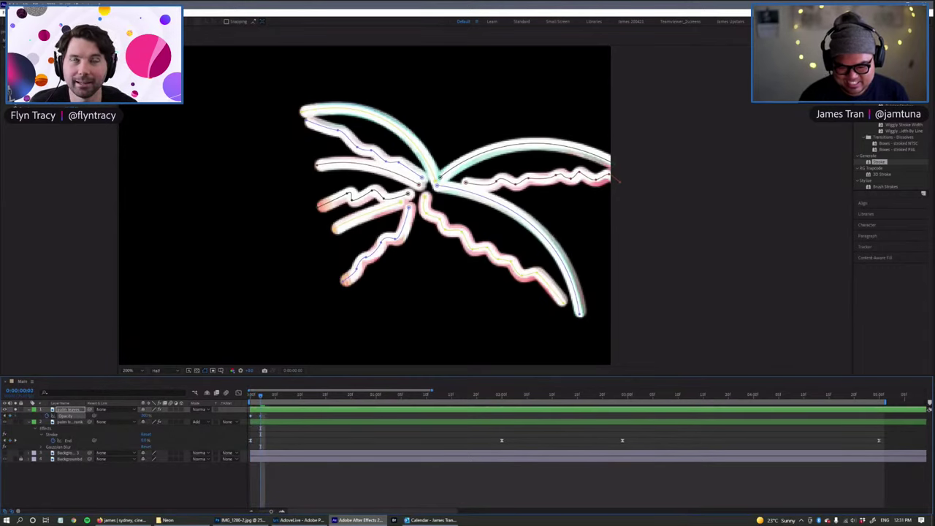
click(270, 397)
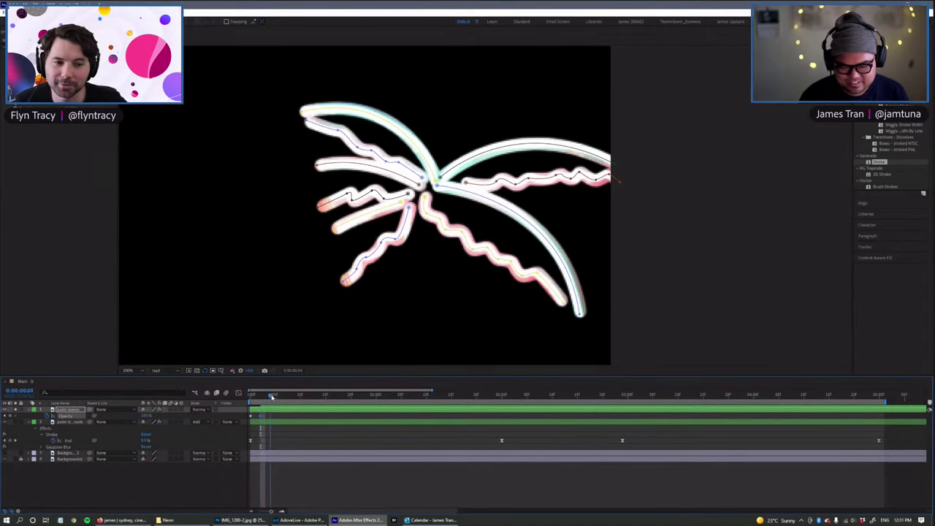
click(146, 416)
text(20)
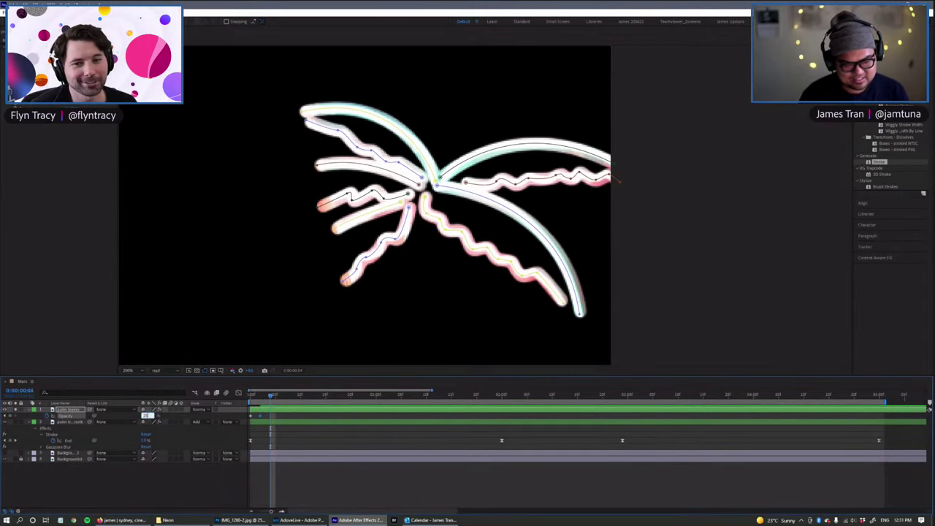
key(Return)
Step: Continue the leaves' opacity flicker with 85% at frame 6, a dimmer value at frame 9 and a brighter one at frame 11
drag(272, 395, 280, 395)
click(148, 414)
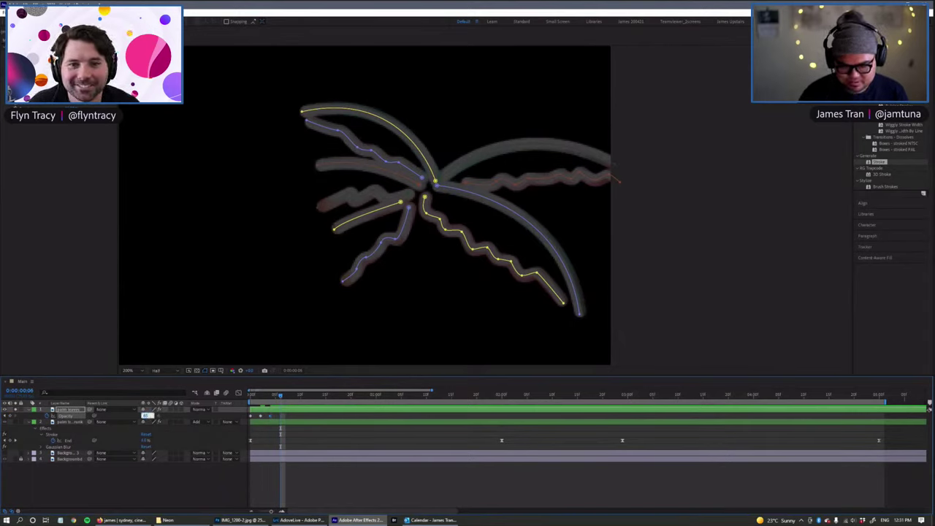
text(85)
key(Return)
drag(291, 395, 296, 395)
drag(144, 415, 82, 415)
drag(299, 396, 305, 395)
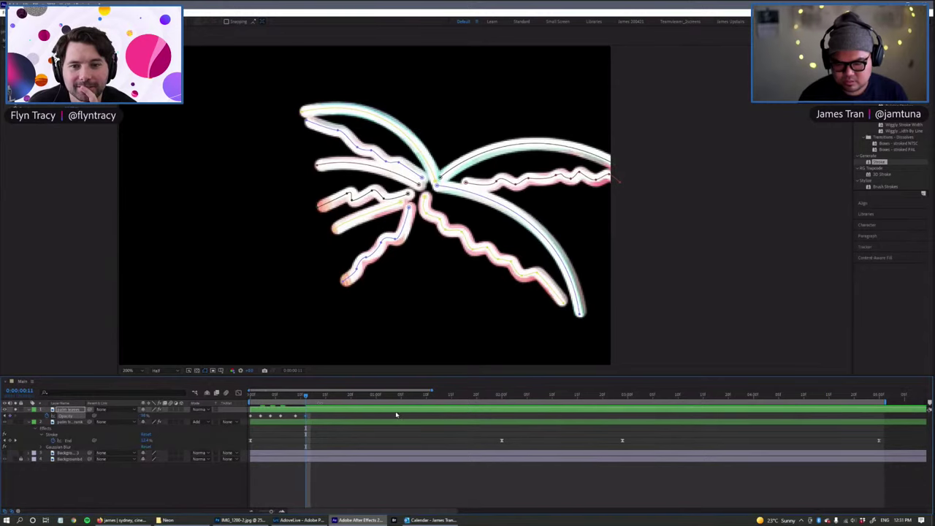
Step: End the work area at 0:00:01:04 and preview the leaves' opacity flicker
drag(329, 398, 396, 406)
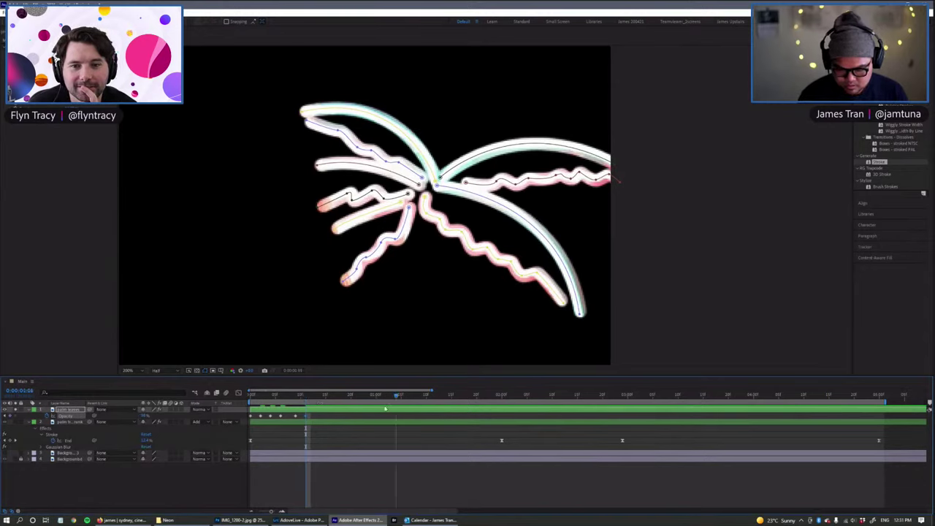
key(n)
key(space)
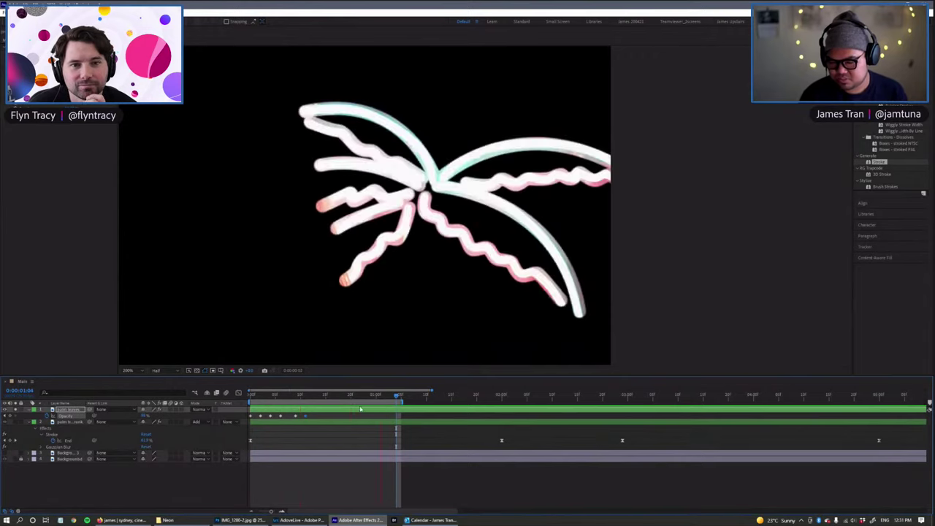
Step: Turn off solo on the palm leaves layer and set its blending mode to Add
key(semicolon)
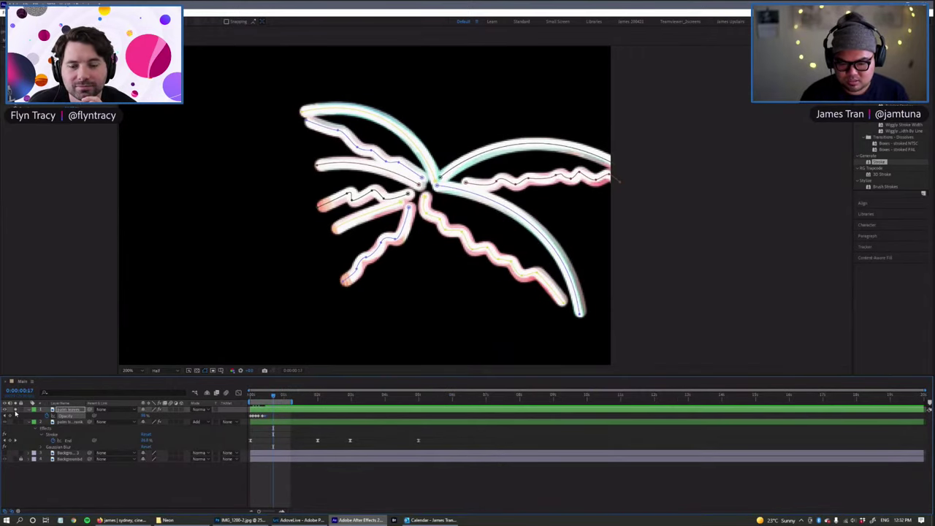
click(17, 411)
click(198, 409)
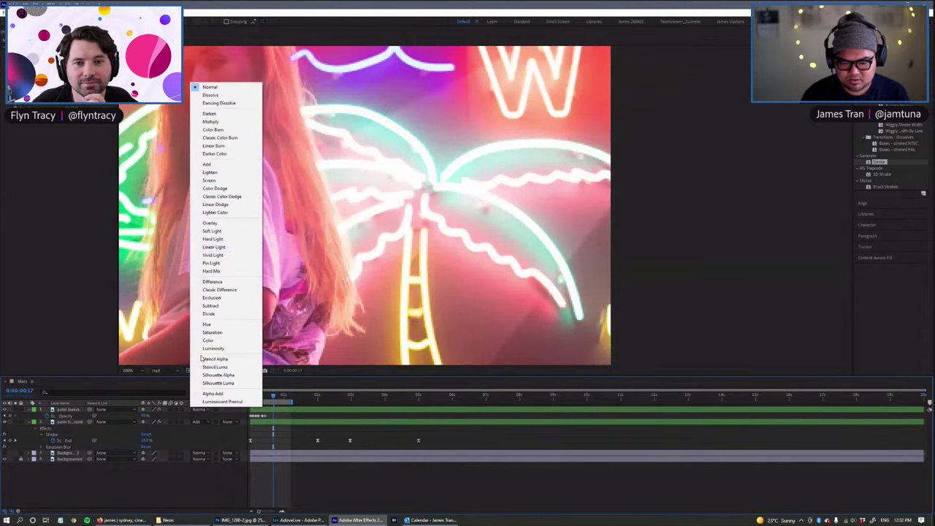
click(207, 164)
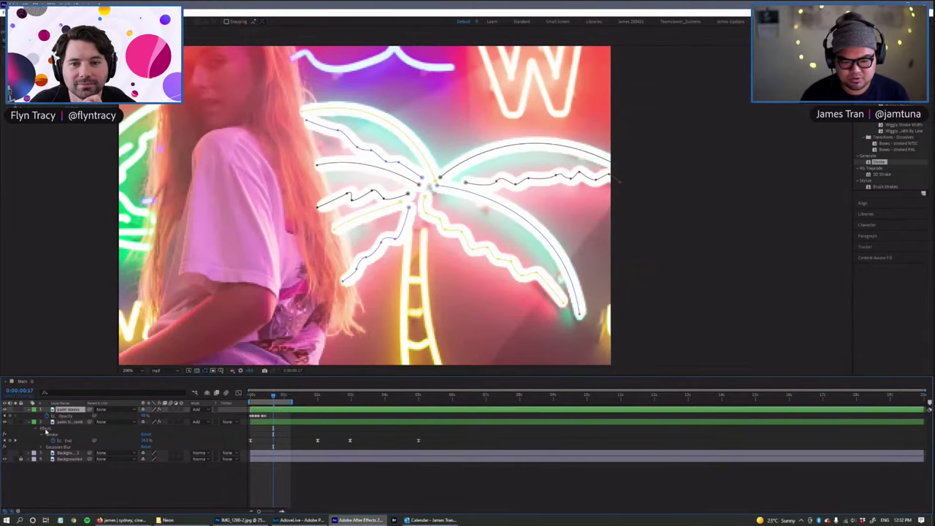
Step: Copy the Gaussian Blur effect from the palm trunk layer onto the palm leaves layer
click(70, 423)
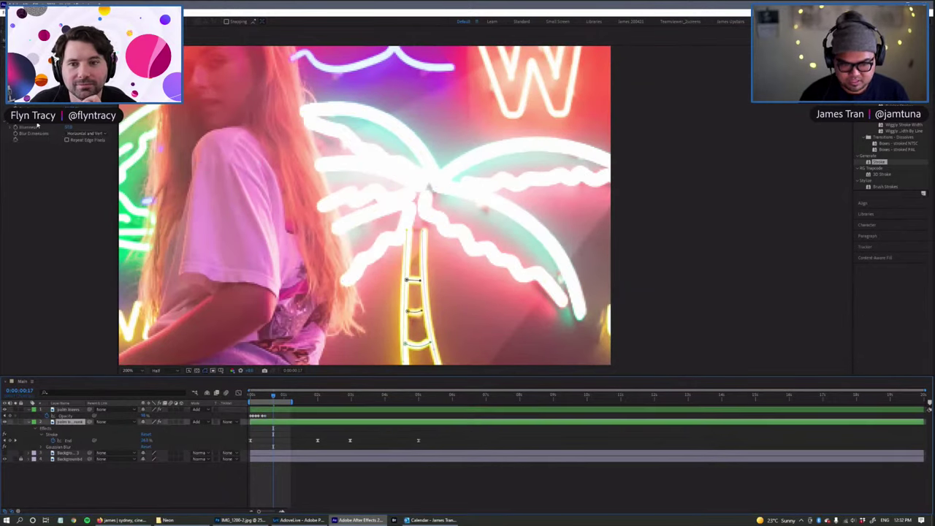
click(29, 127)
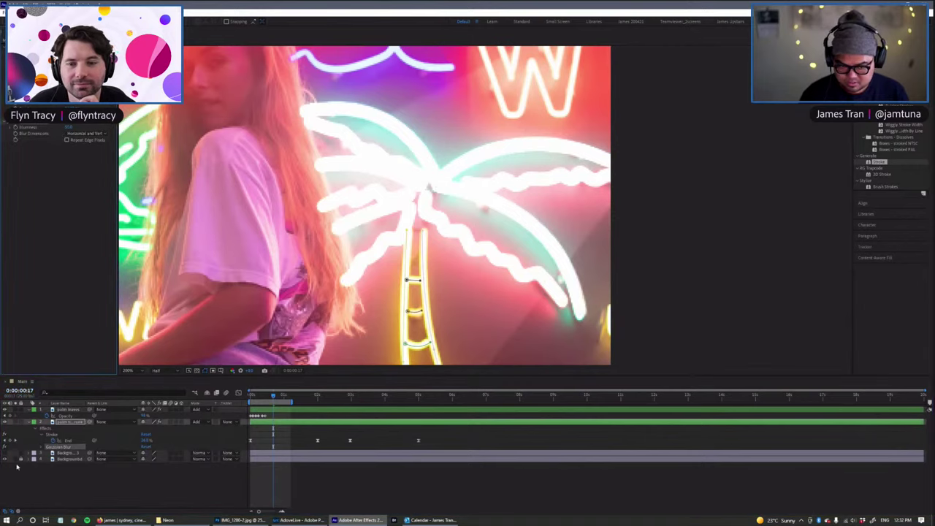
click(72, 409)
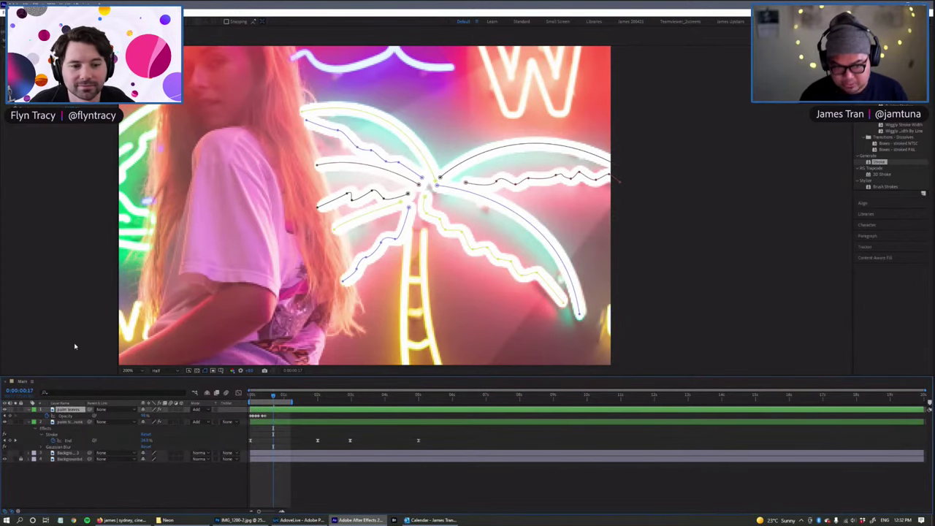
key(ctrl+v)
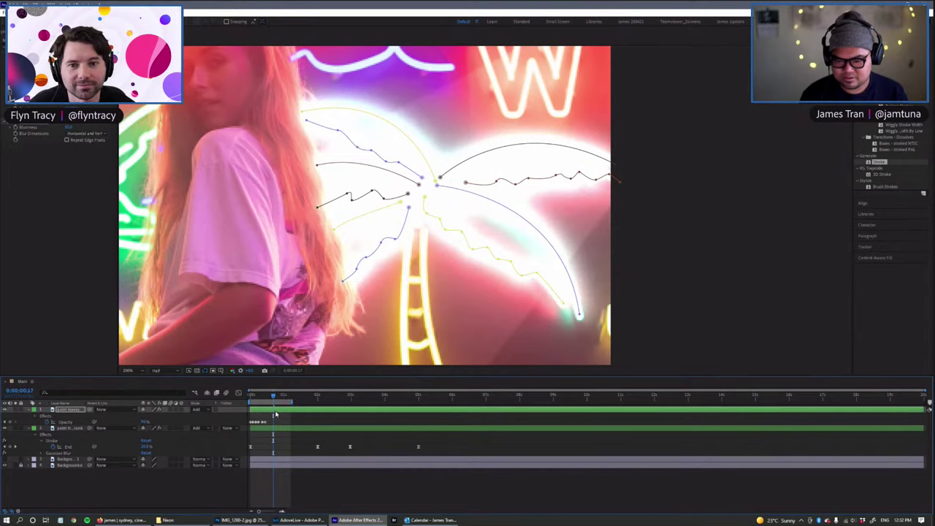
Step: Shift the palm leaves layer in time to start at 2 seconds, when the trunk stroke completes, and scrub through the flicker
drag(278, 413, 348, 417)
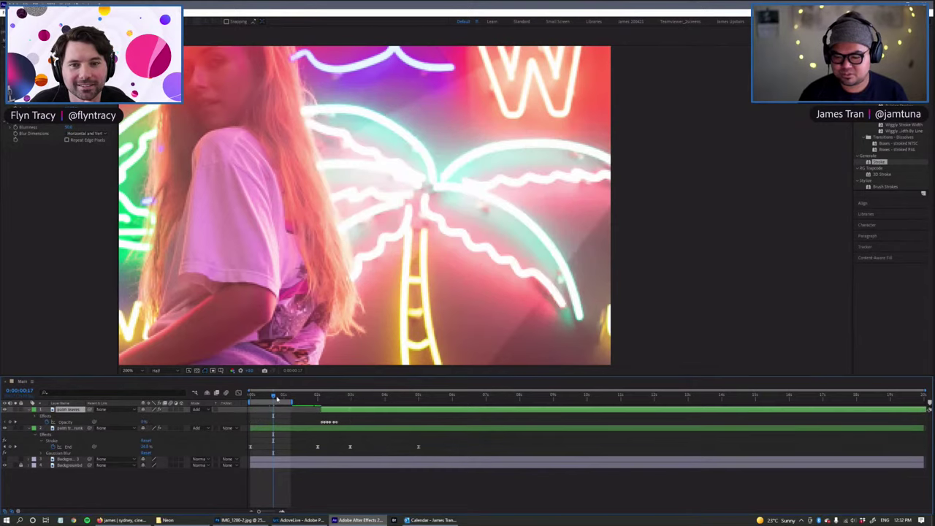
drag(274, 395, 318, 404)
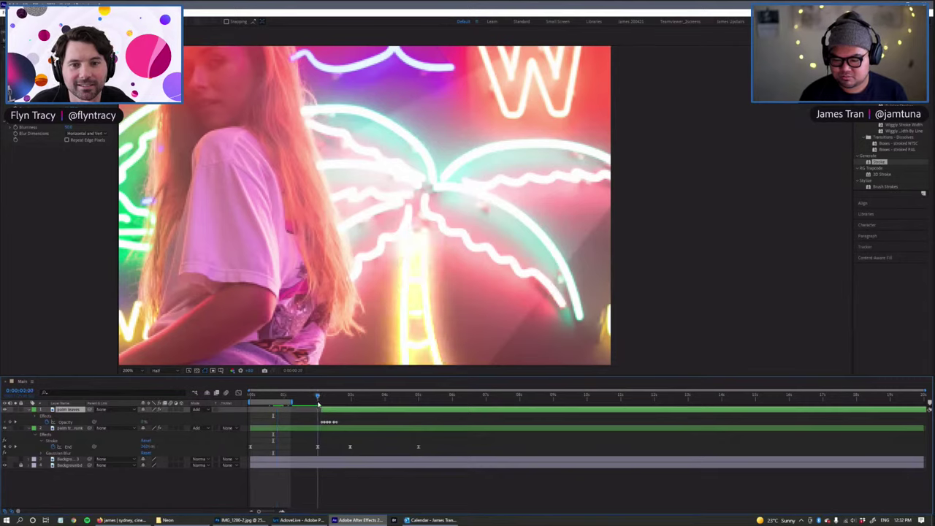
mouse_move(329, 411)
mouse_down()
mouse_move(294, 396)
mouse_move(306, 395)
mouse_up()
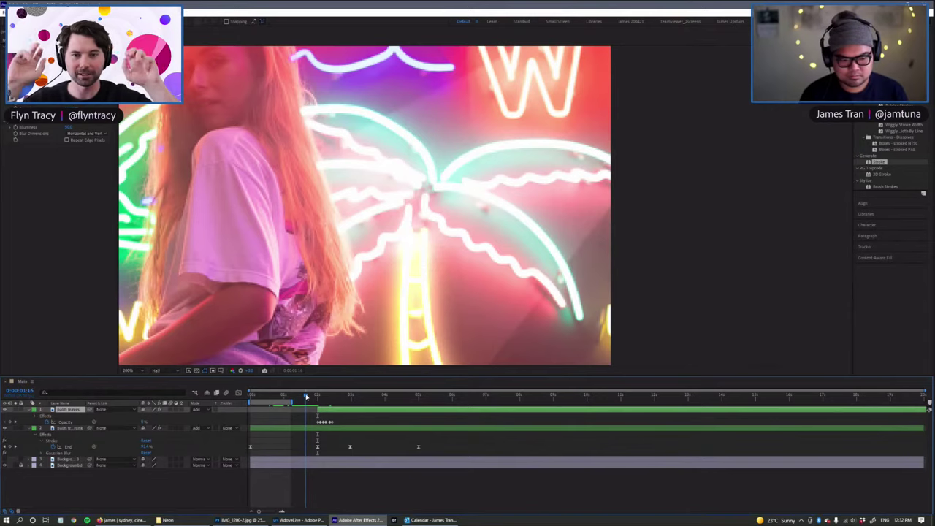
drag(306, 396, 342, 397)
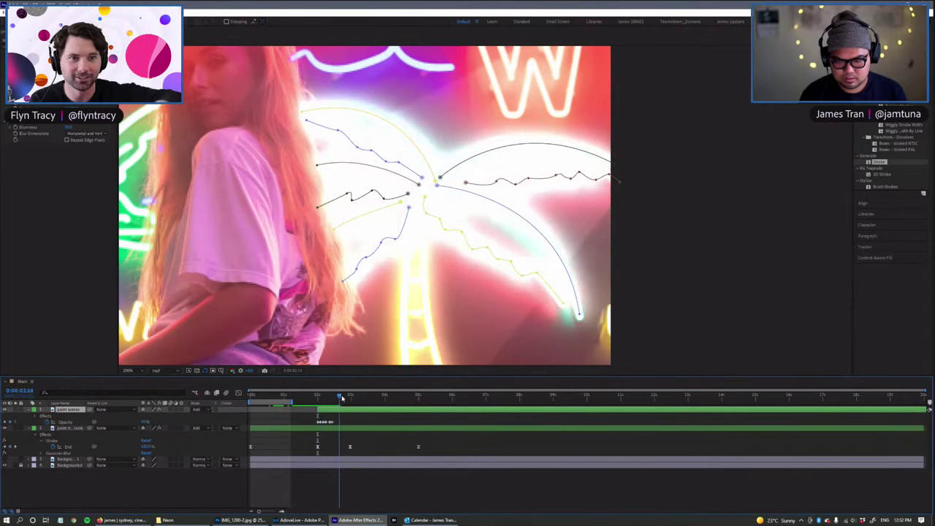
Step: Extend the work area's end to 0:00:05:10 and preview the trunk and leaves animation with the whole image in view
scroll(333, 233, down, 1)
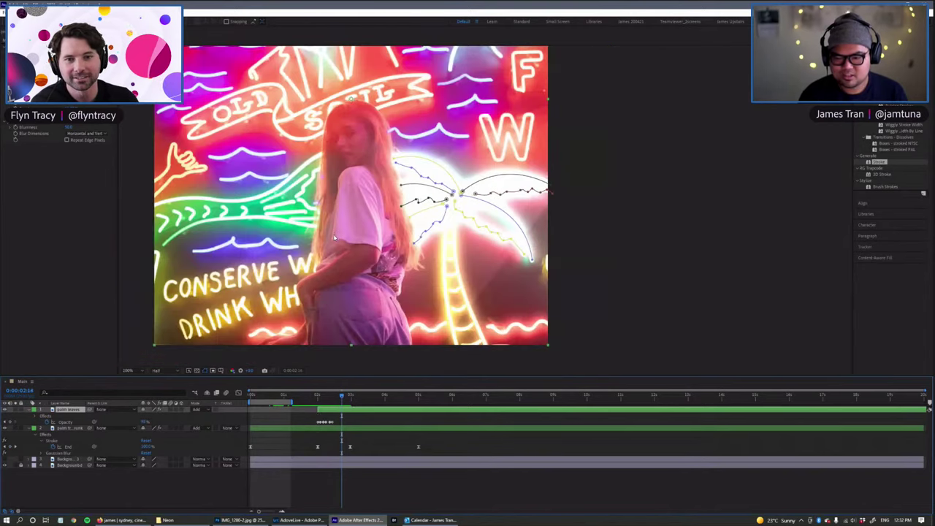
scroll(333, 237, down, 1)
drag(341, 396, 431, 412)
key(n)
key(space)
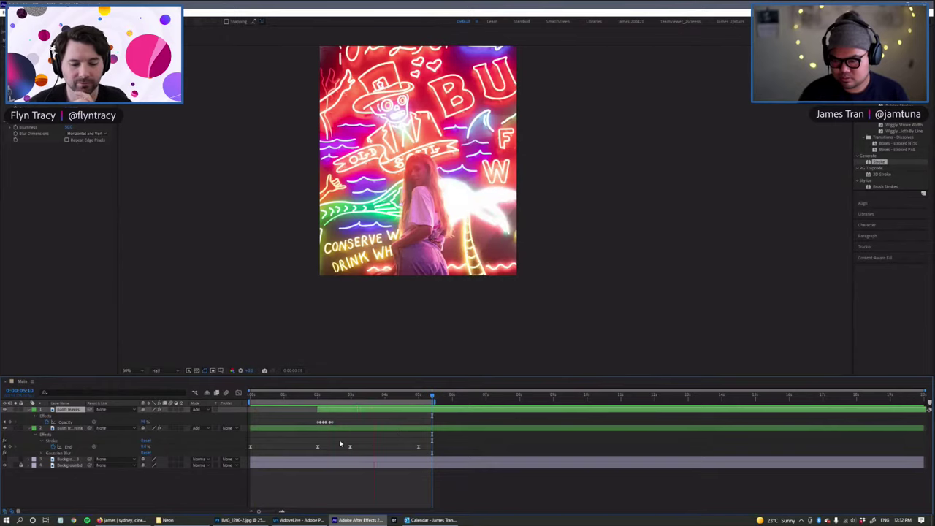
Step: Copy the leaves' last opacity keyframe to 0:00:02:20 and the 0% keyframe to 0:00:02:24 so they switch off
scroll(341, 436, up, 3)
click(365, 399)
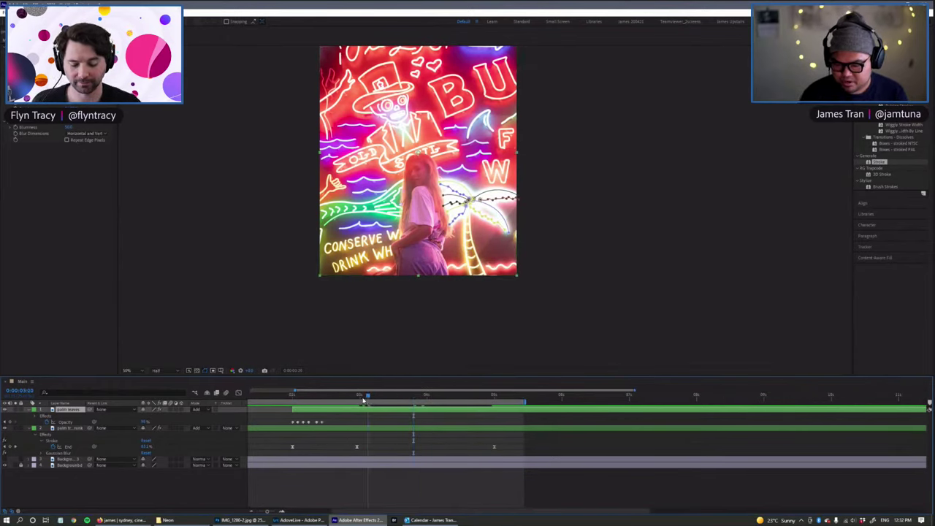
drag(365, 400, 354, 406)
click(321, 423)
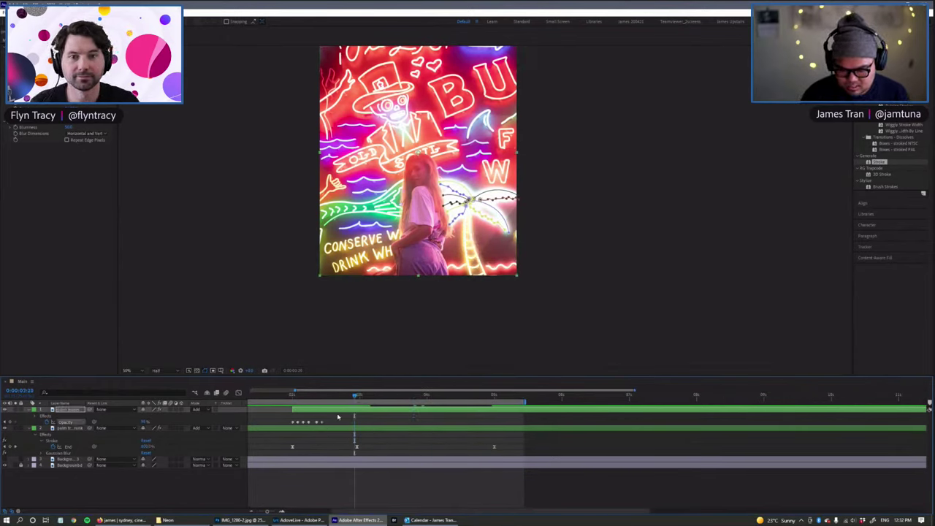
drag(357, 399, 346, 398)
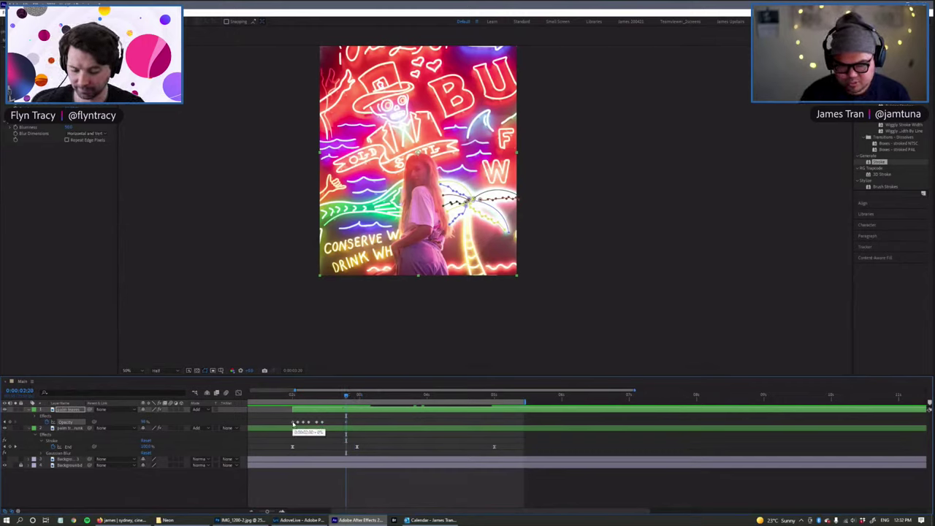
drag(352, 398, 358, 397)
click(398, 499)
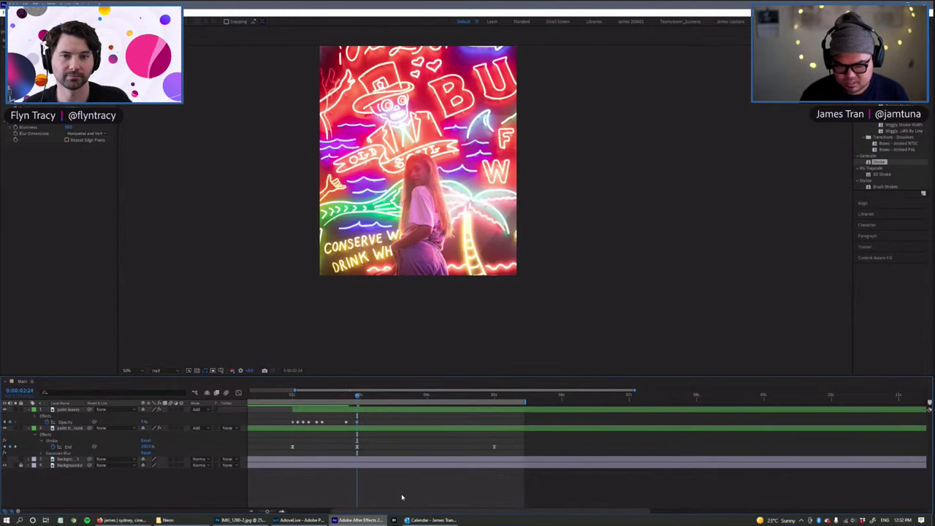
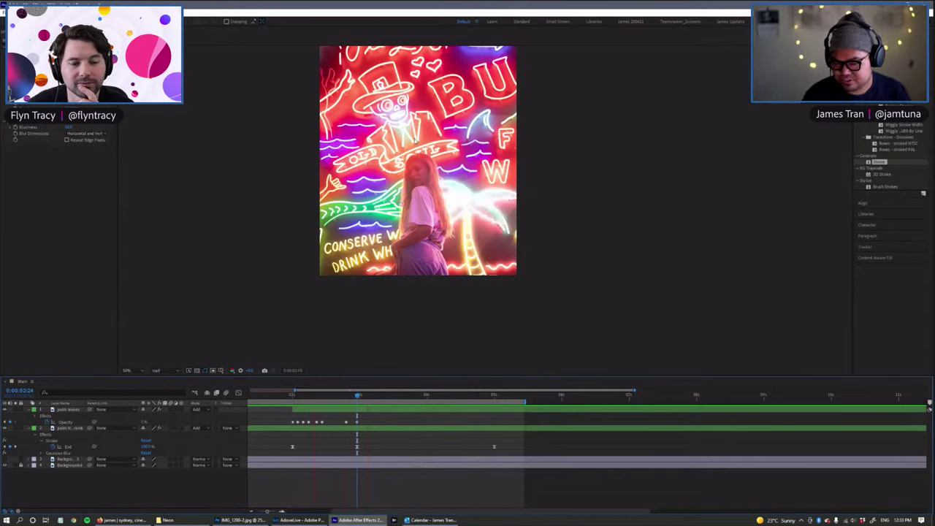
drag(408, 104, 428, 148)
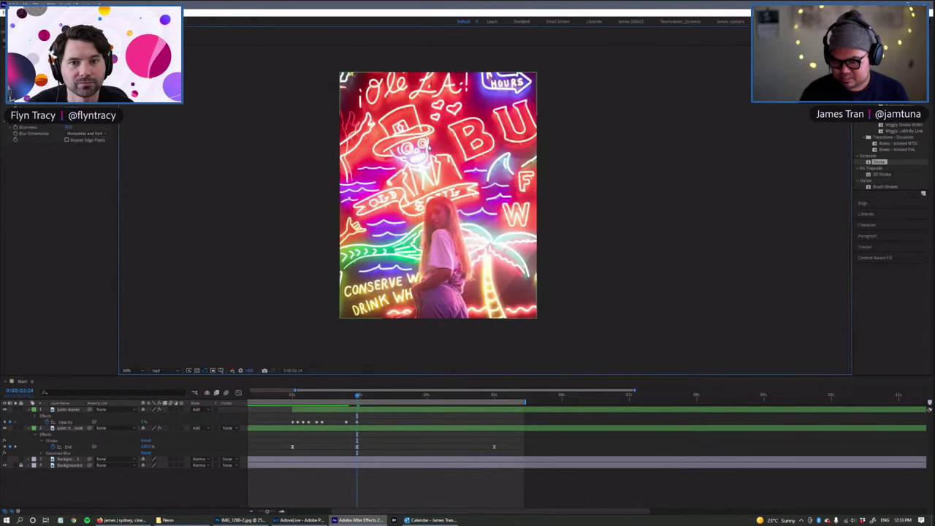
Step: Duplicate the hidden background copy layer and move the new copy to the top of the layer stack
click(336, 399)
mouse_move(336, 396)
mouse_down()
mouse_move(311, 397)
mouse_move(333, 397)
mouse_up()
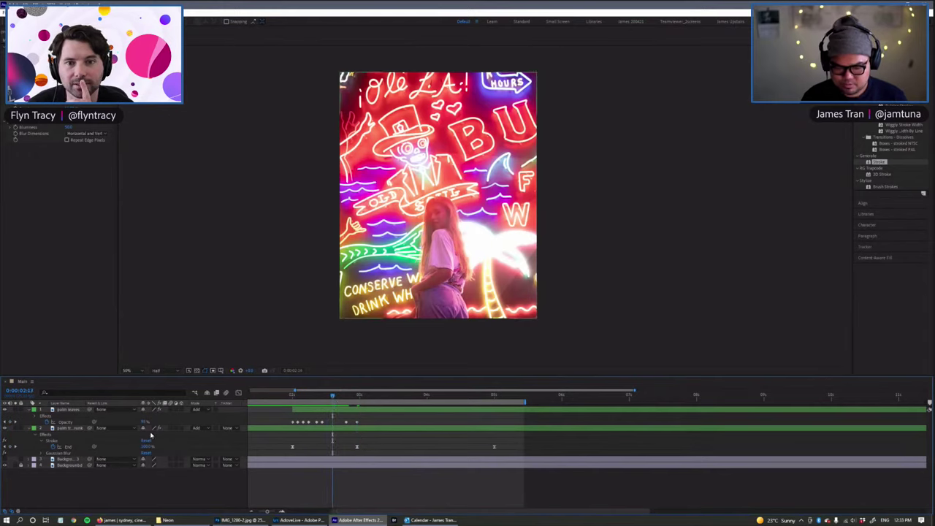
click(64, 460)
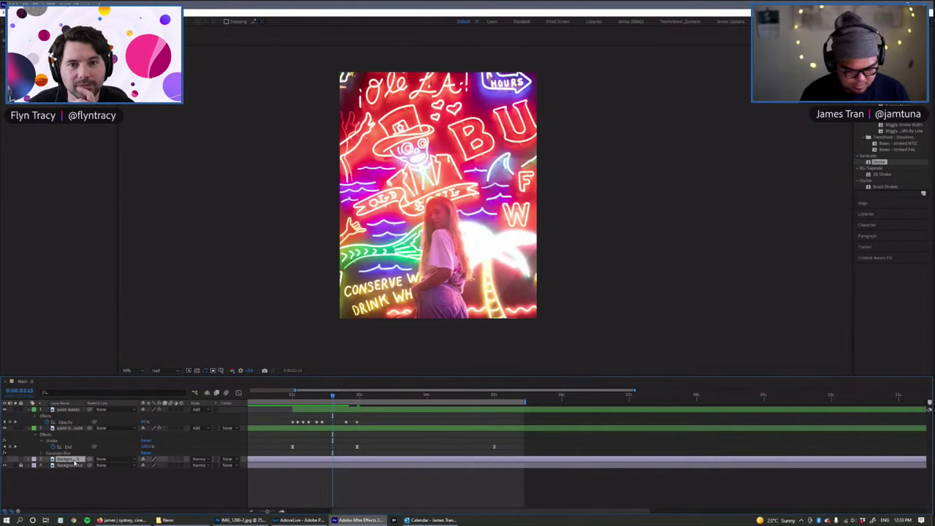
key(ctrl+d)
click(78, 410)
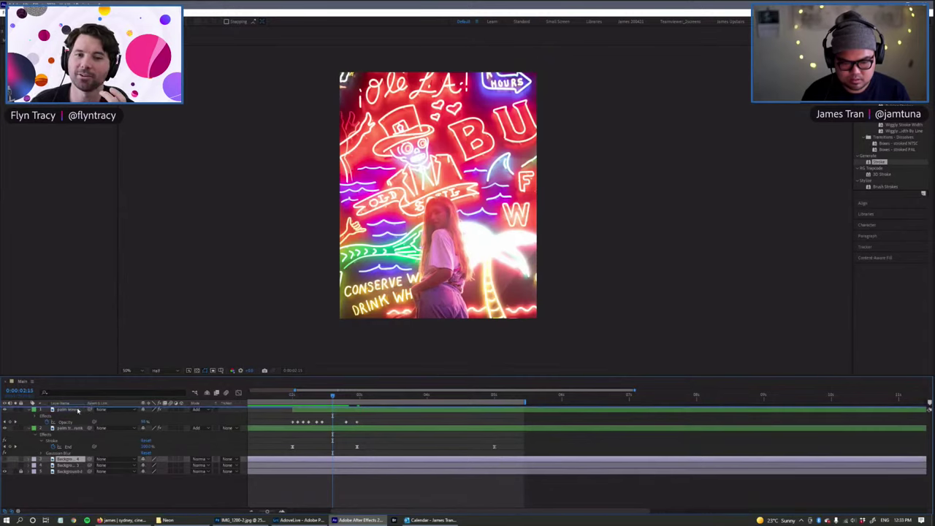
drag(77, 411, 75, 411)
Step: Rename the duplicated background layer "Waves" and make it visible
key(Return)
text(Waves)
key(Return)
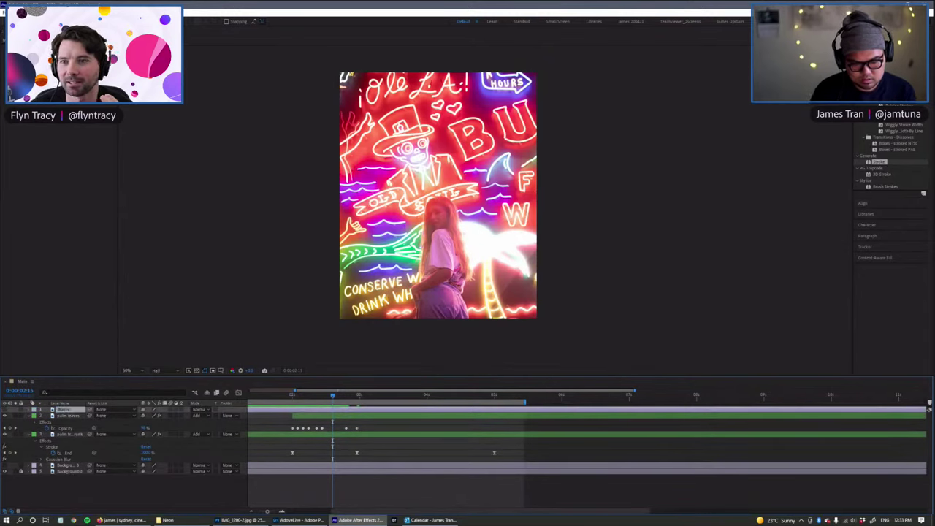
click(4, 409)
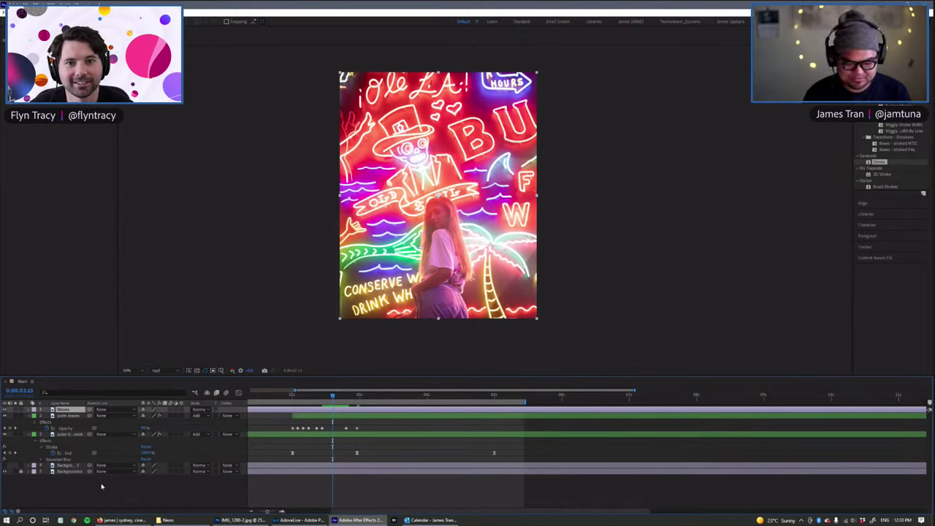
Step: Return the current time to 0:00:00:00 and give the Waves layer a blue label colour
drag(332, 396, 183, 405)
scroll(183, 404, left, 3)
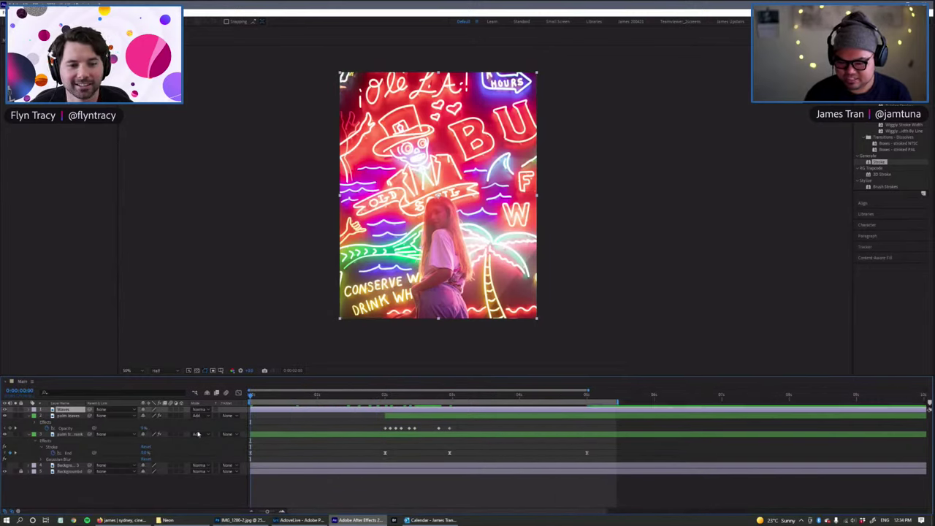
key(ctrl+8)
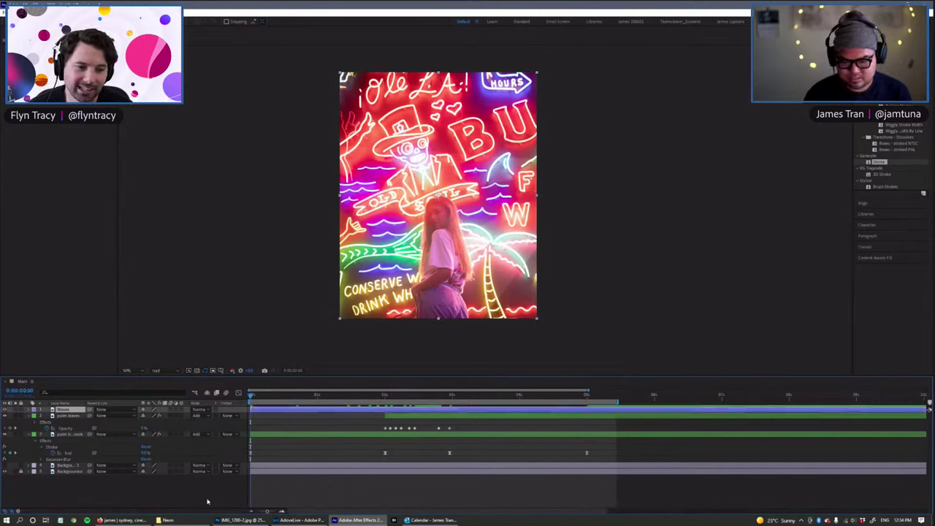
Step: Trace the neon wave above the "CONSERVE" lettering with an open Pen mask path on the Waves layer
scroll(332, 266, up, 1)
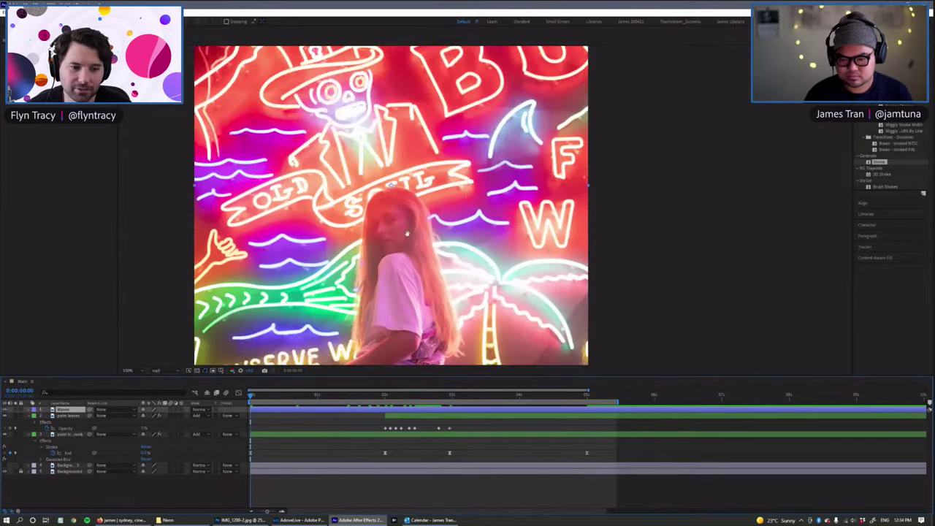
drag(325, 298, 463, 193)
key(g)
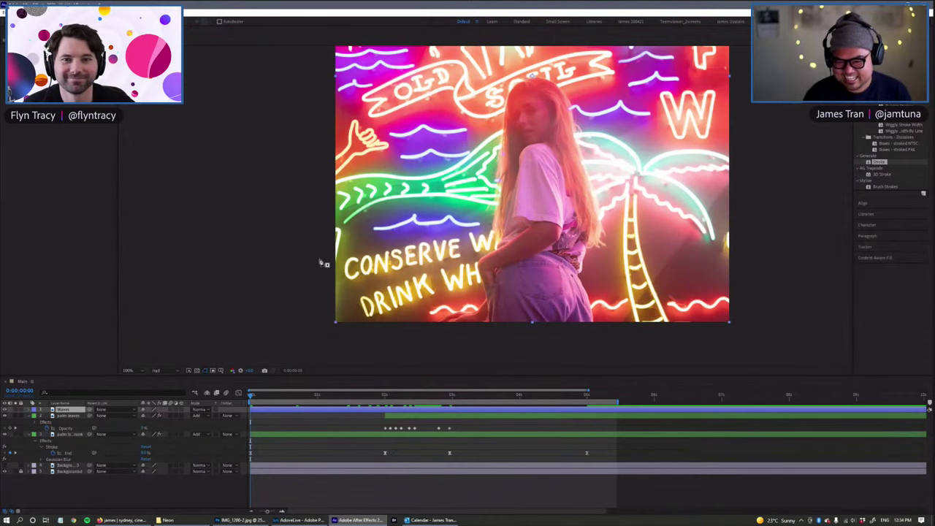
key(period)
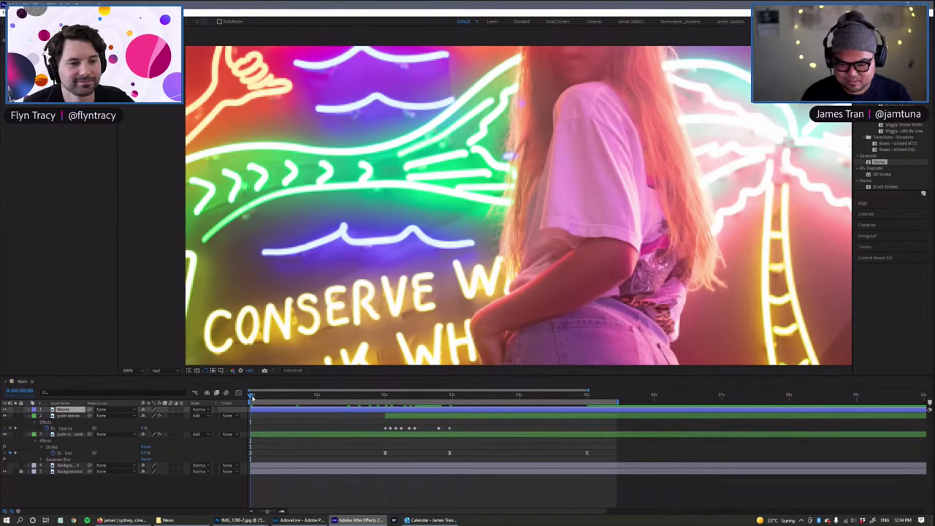
click(264, 253)
mouse_move(344, 230)
mouse_down()
mouse_move(349, 213)
mouse_move(344, 244)
mouse_up()
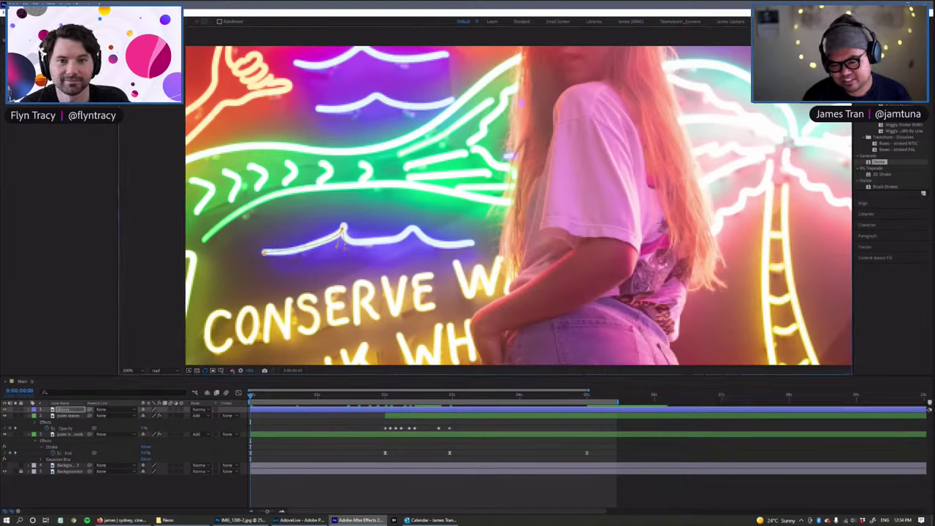
drag(414, 231, 430, 246)
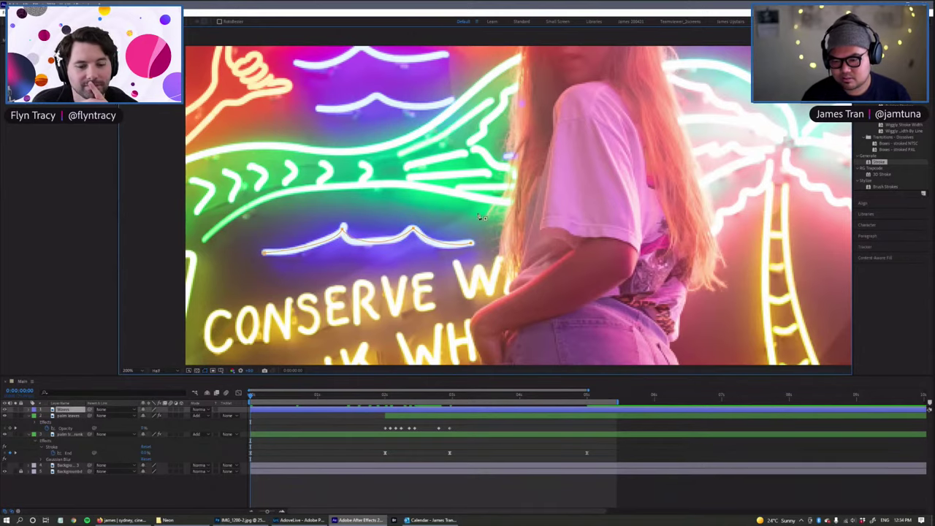
Step: Trace the two neon waves between the hand sign and the woman as separate open mask paths on the Waves layer
scroll(333, 241, up, 3)
click(328, 230)
drag(385, 217, 403, 202)
drag(461, 225, 473, 214)
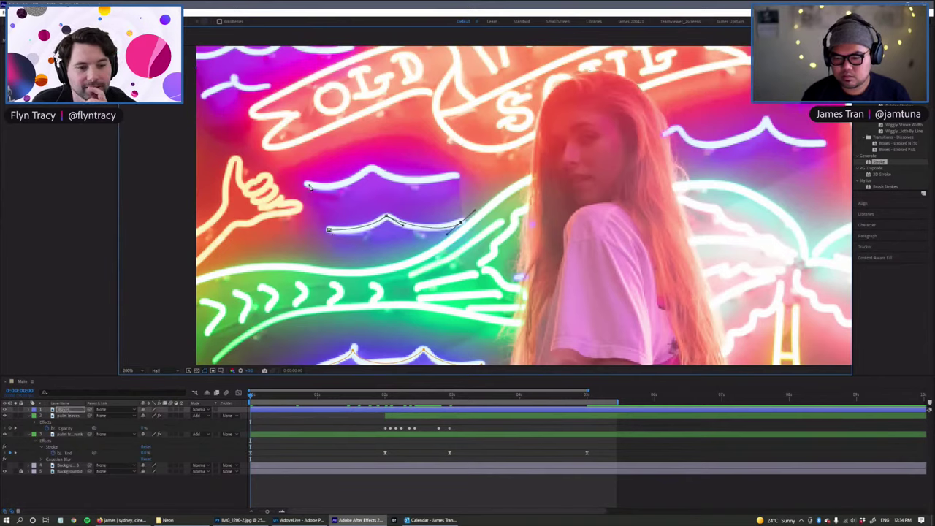
key(shift+F2)
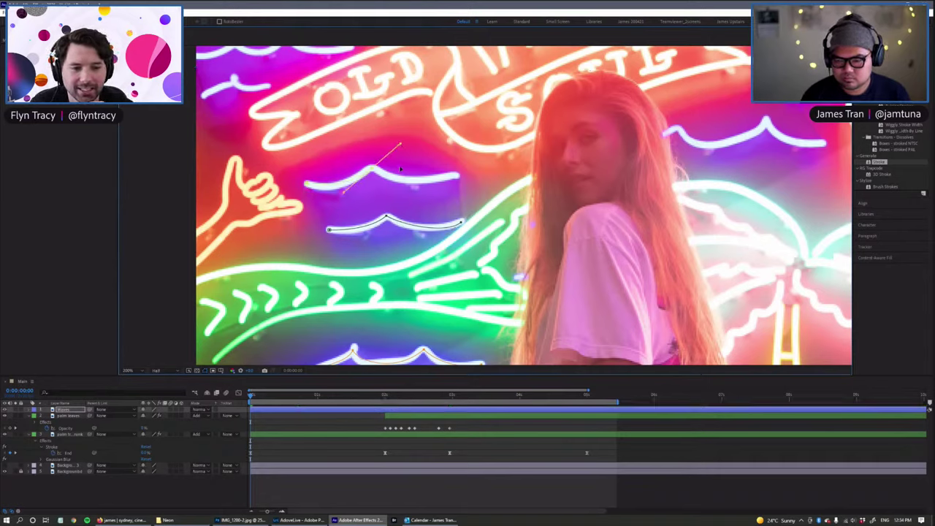
drag(457, 176, 481, 168)
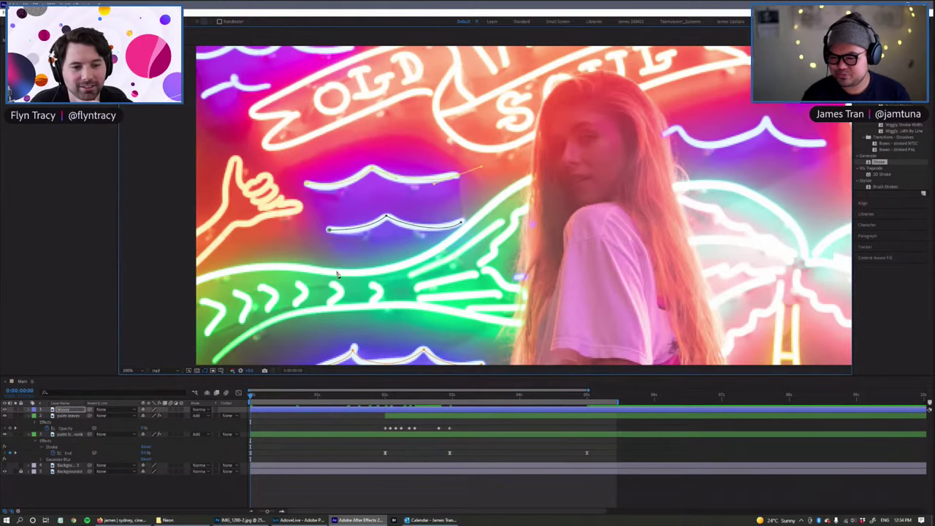
Step: Trace the short wave near the image's left edge, beside the "OLD" banner, with an open mask path
key(comma)
drag(339, 182, 410, 296)
scroll(409, 292, up, 1)
drag(502, 172, 346, 212)
key(g)
click(344, 207)
click(373, 190)
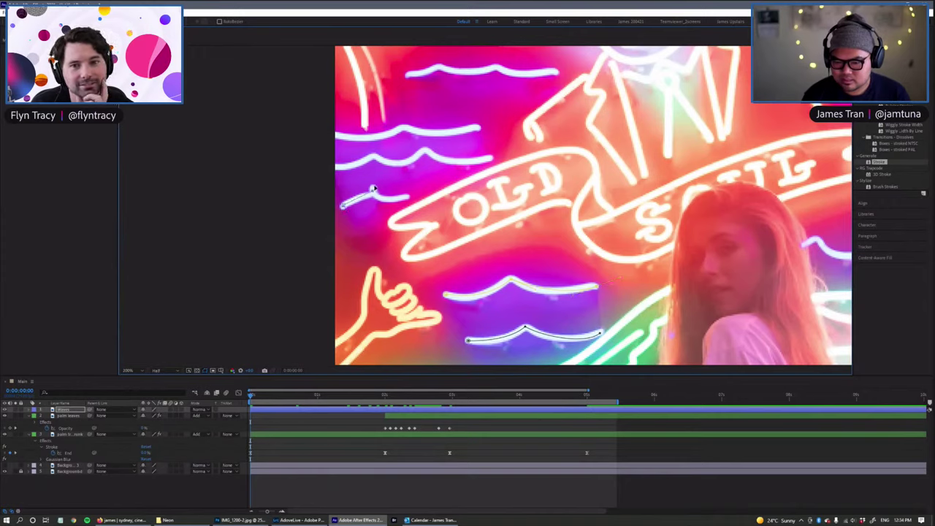
drag(374, 188, 379, 196)
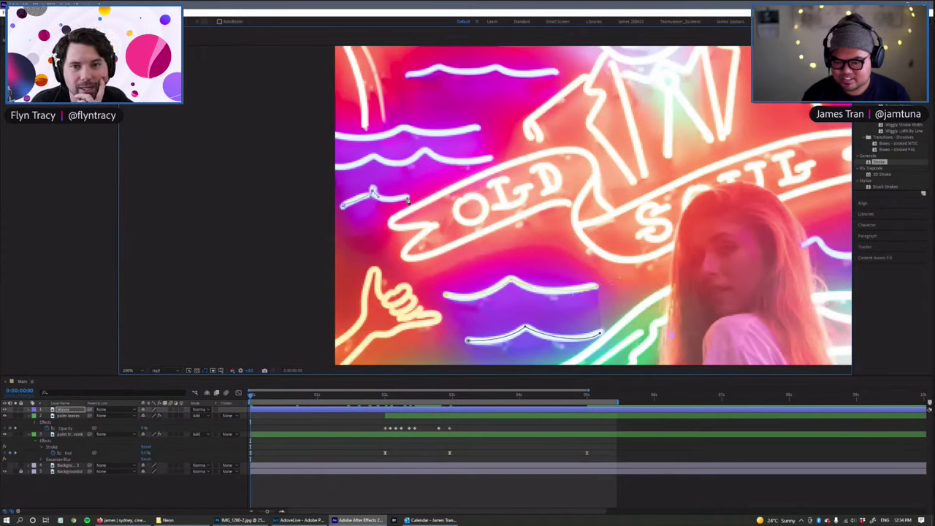
Step: Trace the double-crested wave directly above the short one, starting just outside the image's left edge, and deselect the path
click(331, 166)
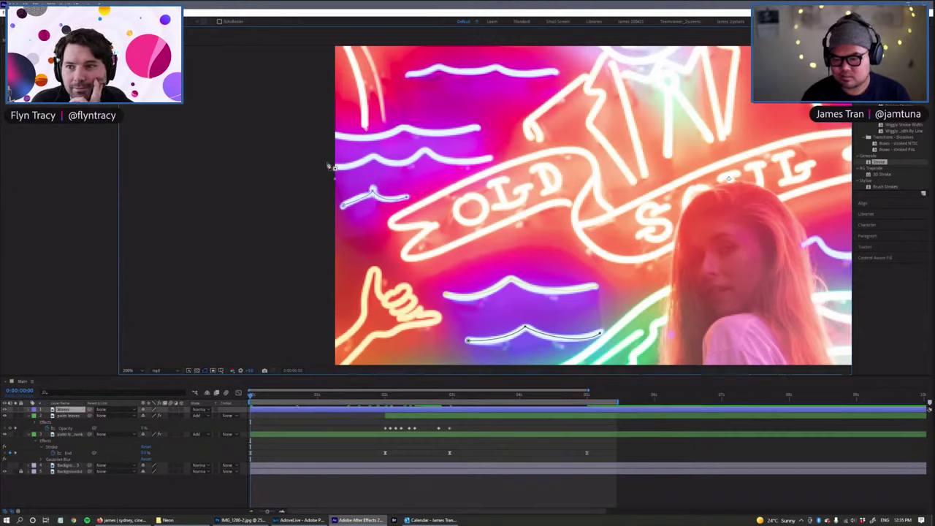
drag(373, 157, 381, 148)
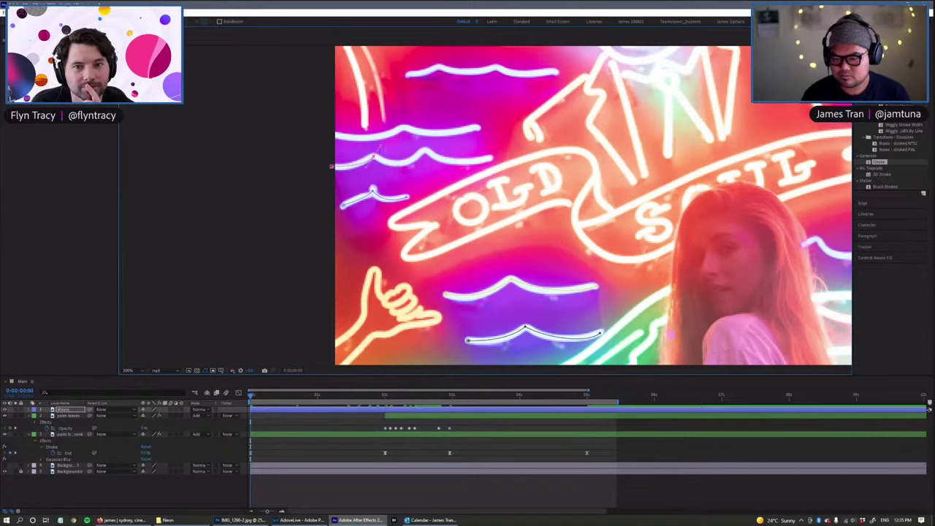
click(423, 152)
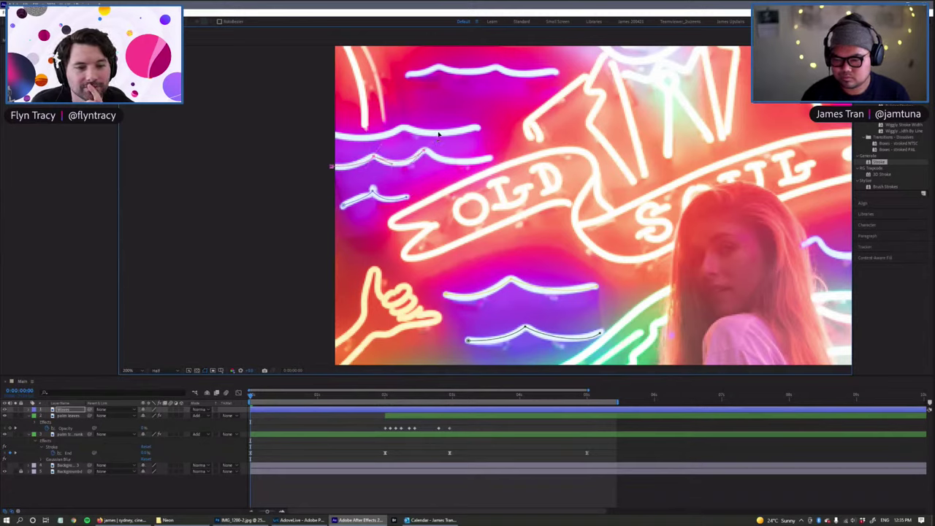
click(491, 160)
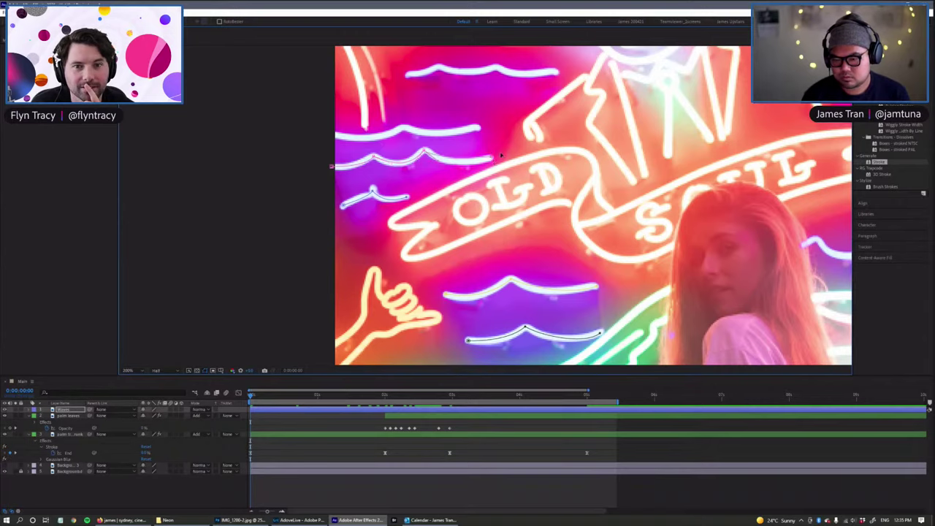
ctrl+click(314, 142)
Step: Trace the uppermost of the three stacked waves at the image's left edge with its own open mask path
click(329, 133)
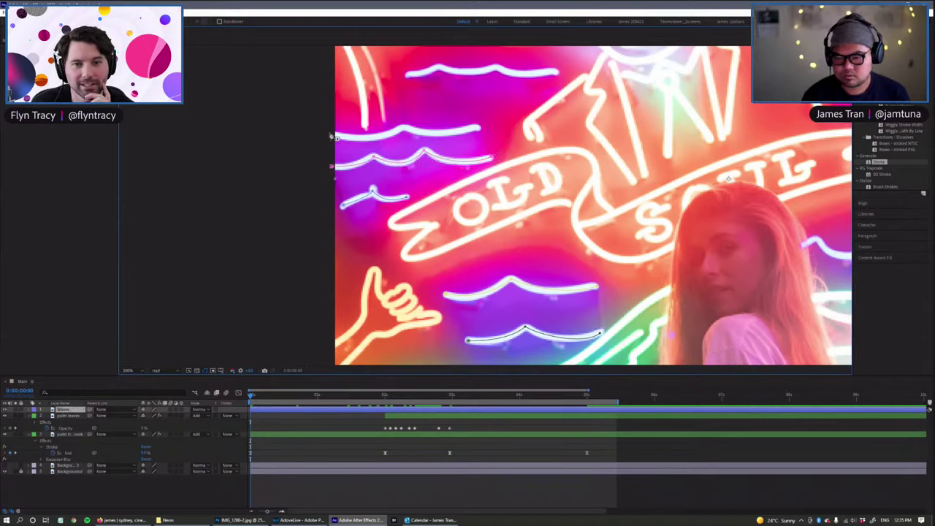
mouse_move(405, 127)
mouse_down()
mouse_move(431, 104)
mouse_move(435, 133)
mouse_move(492, 124)
mouse_move(337, 276)
mouse_up()
ctrl+click(516, 117)
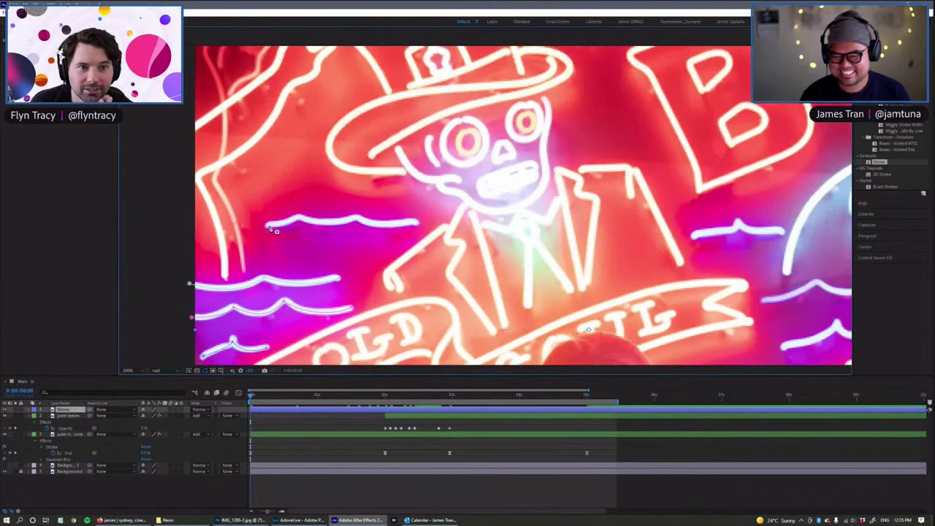
Step: Trace the double-crested wave to the left of the skeleton's jacket with a separate open mask path
click(265, 225)
drag(297, 217, 301, 215)
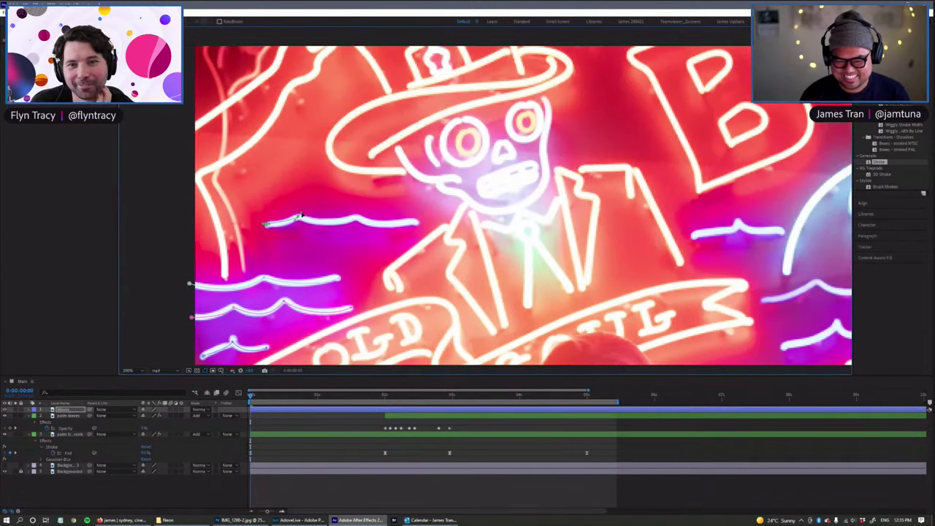
click(309, 225)
drag(357, 218, 365, 212)
click(372, 225)
click(417, 223)
Step: Trace the long wave that emerges beside the woman's hair, left of the "W", with an open mask path
key(space)
drag(594, 270, 263, 46)
drag(365, 205, 423, 287)
key(g)
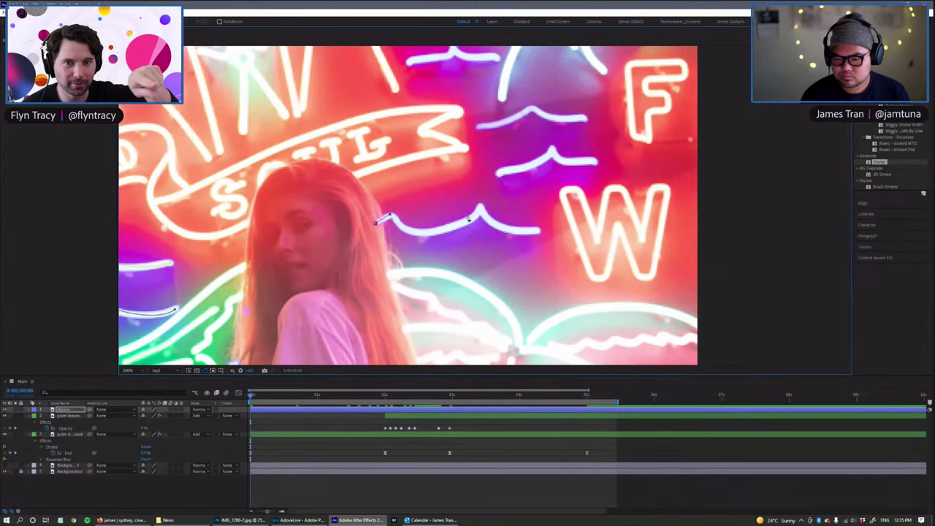
drag(479, 211, 562, 228)
drag(572, 195, 508, 252)
ctrl+click(436, 226)
Step: Trace the wave just above the "W" sign as a separate open mask path and deselect it
click(433, 233)
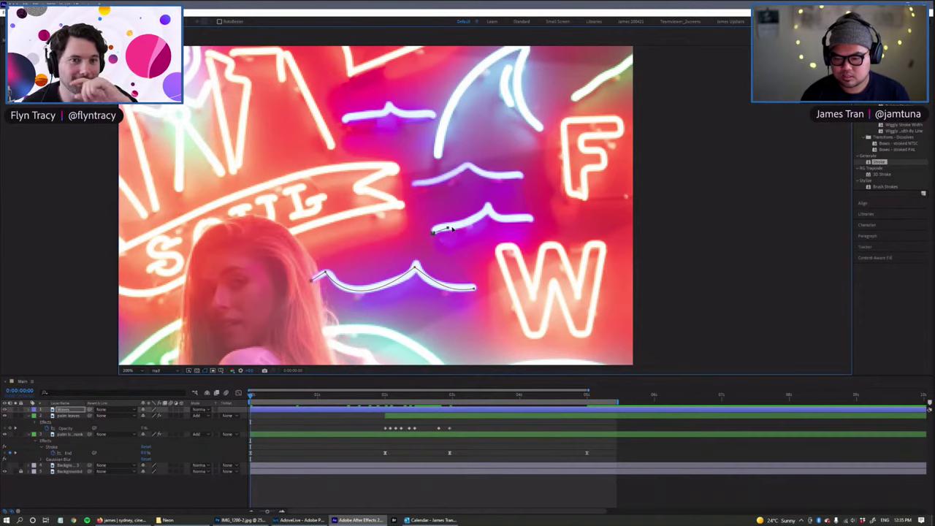
mouse_move(487, 209)
mouse_down()
mouse_move(493, 198)
mouse_move(500, 221)
mouse_up()
click(530, 218)
ctrl+click(572, 221)
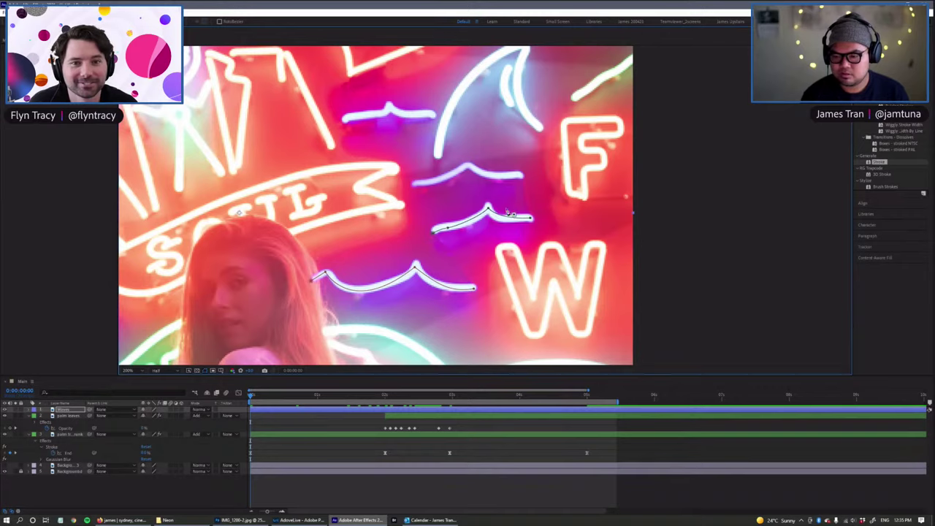
Step: Trace the wave directly below the shark fin with an open mask path, adjusting the crest handle to follow the neon
click(414, 184)
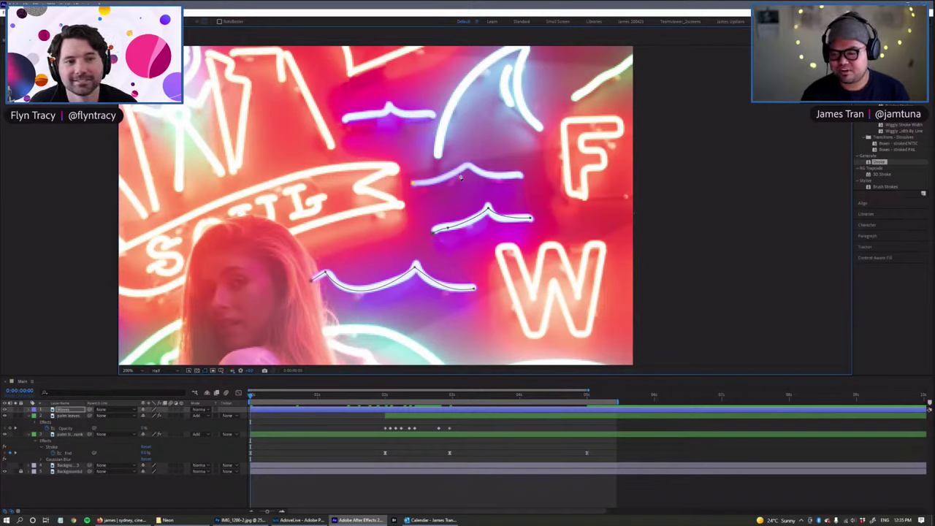
drag(467, 166, 476, 149)
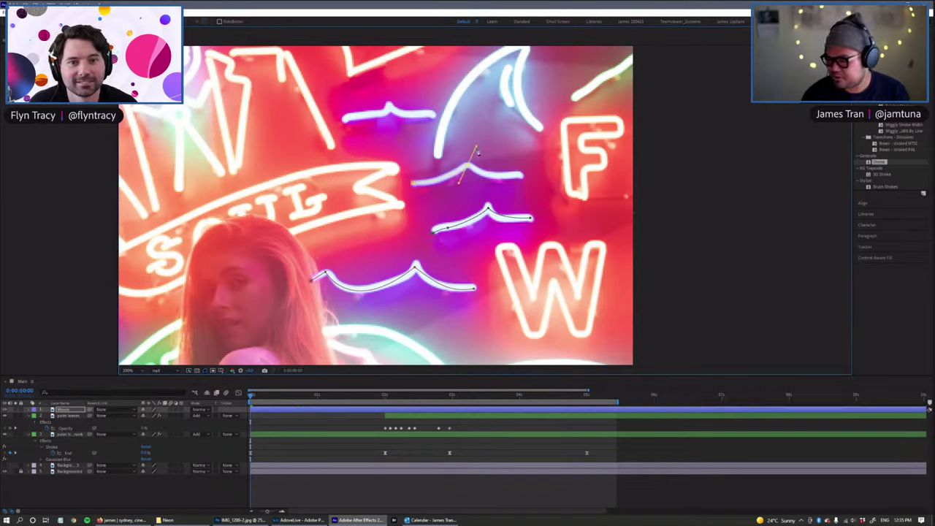
click(523, 175)
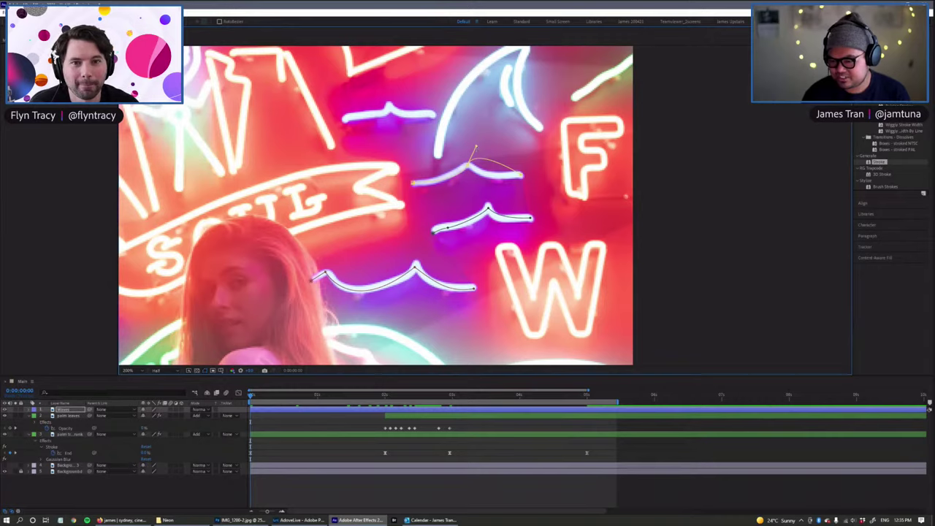
drag(475, 148, 459, 182)
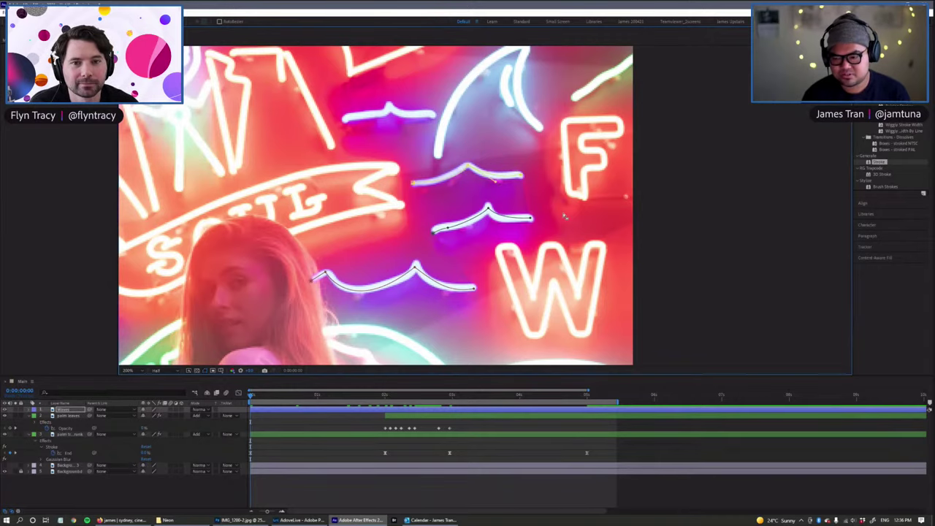
ctrl+click(524, 201)
Step: Trace the short wave to the left of the shark fin with an open mask path on the Waves layer
drag(356, 147, 423, 238)
click(412, 210)
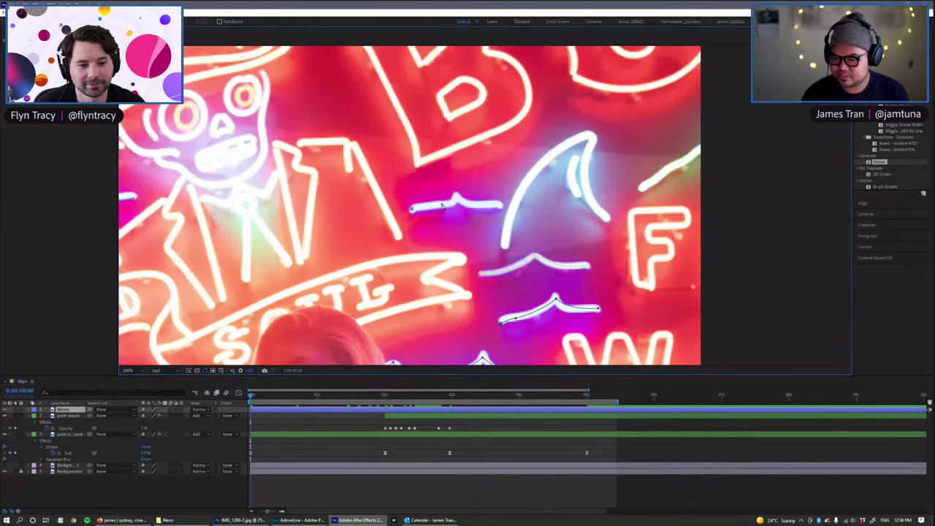
drag(453, 203, 457, 198)
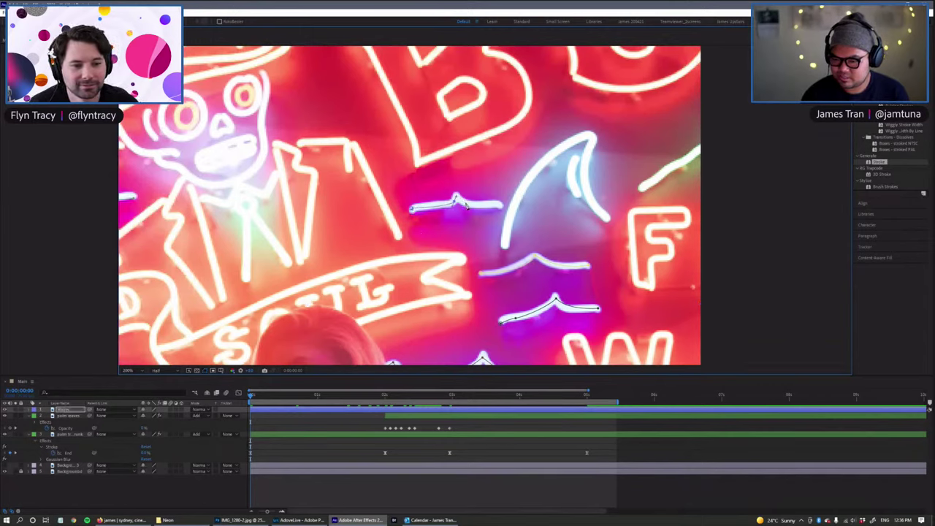
click(497, 206)
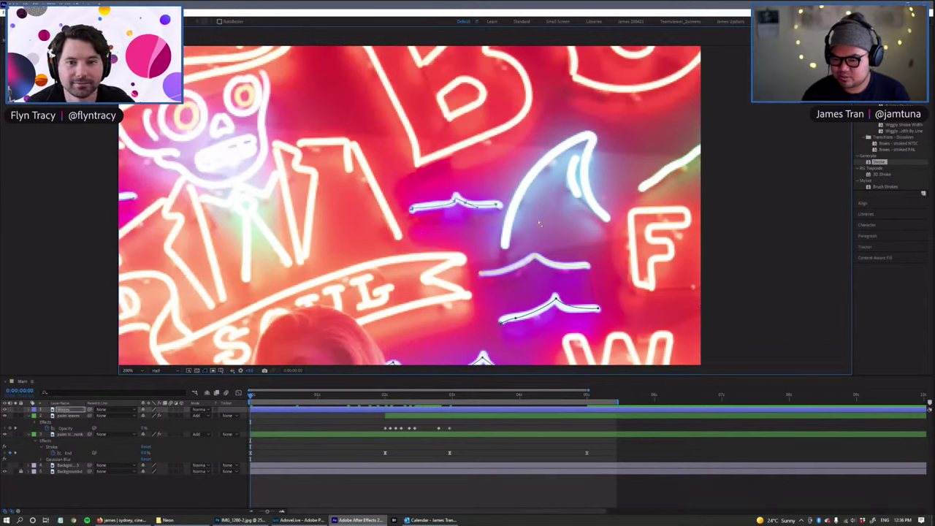
scroll(361, 209, down, 2)
scroll(362, 209, down, 3)
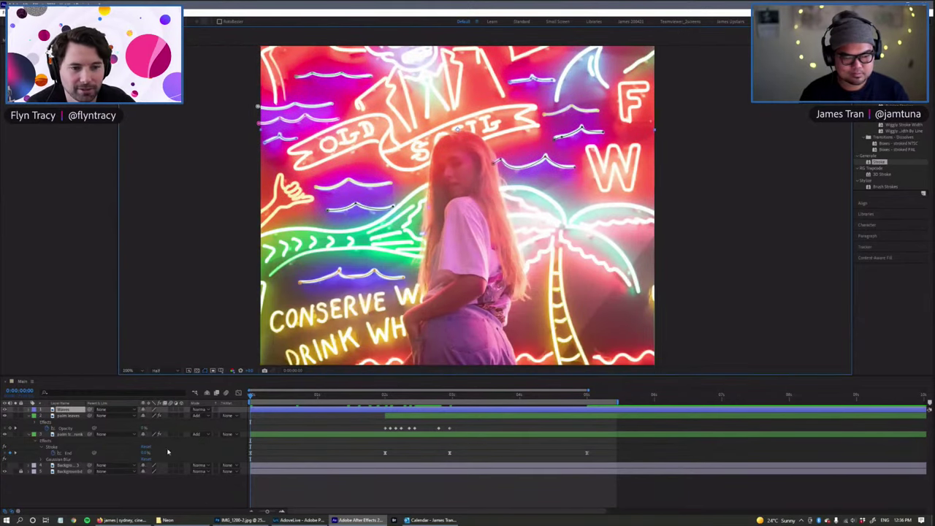
Step: Copy the palm trunk layer's Stroke effect with its End keyframes onto the Waves layer and reveal the keyframes
click(73, 436)
click(43, 215)
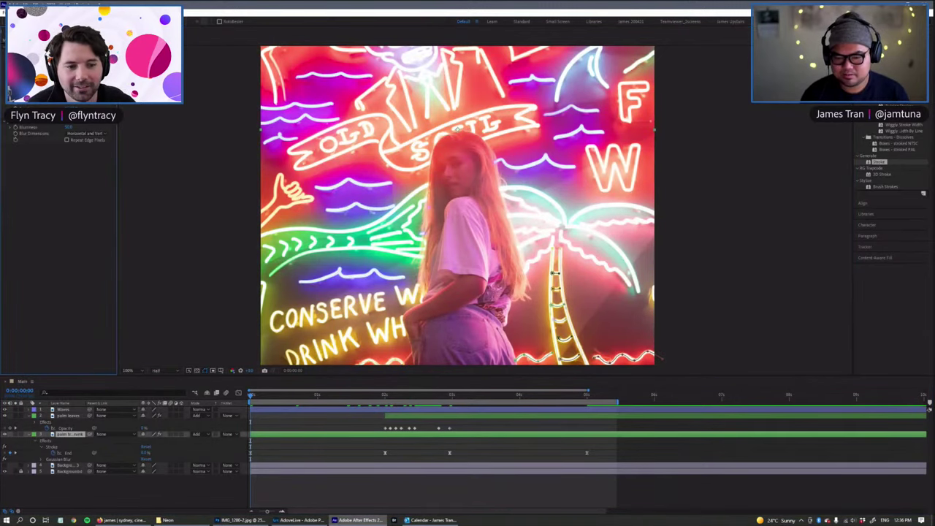
click(73, 409)
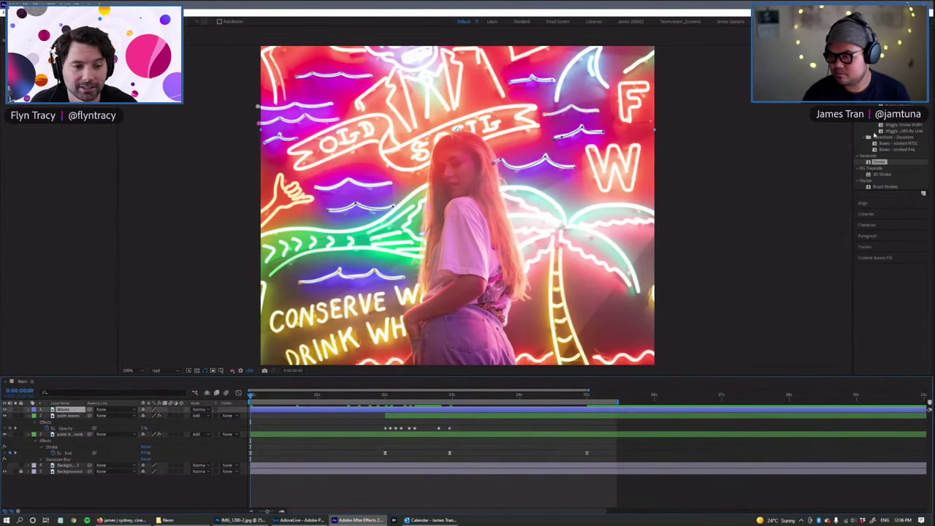
drag(878, 165, 172, 192)
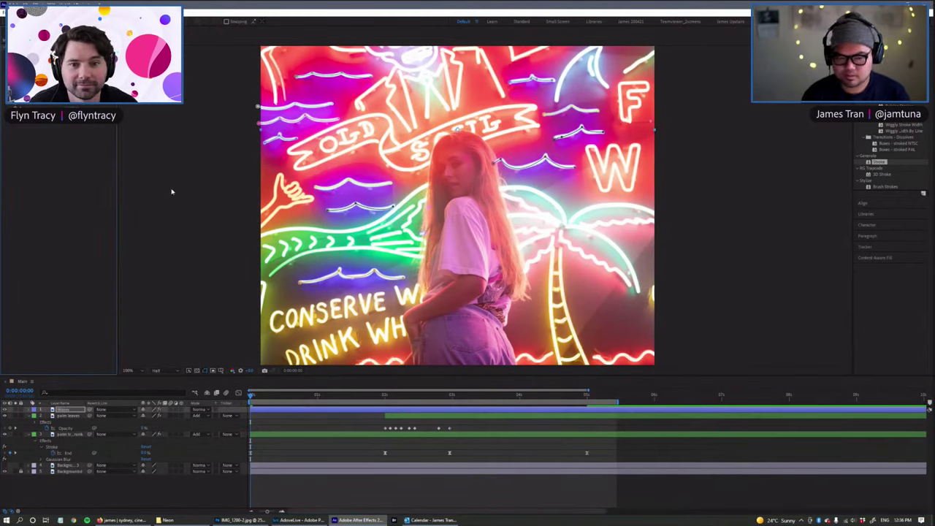
click(68, 464)
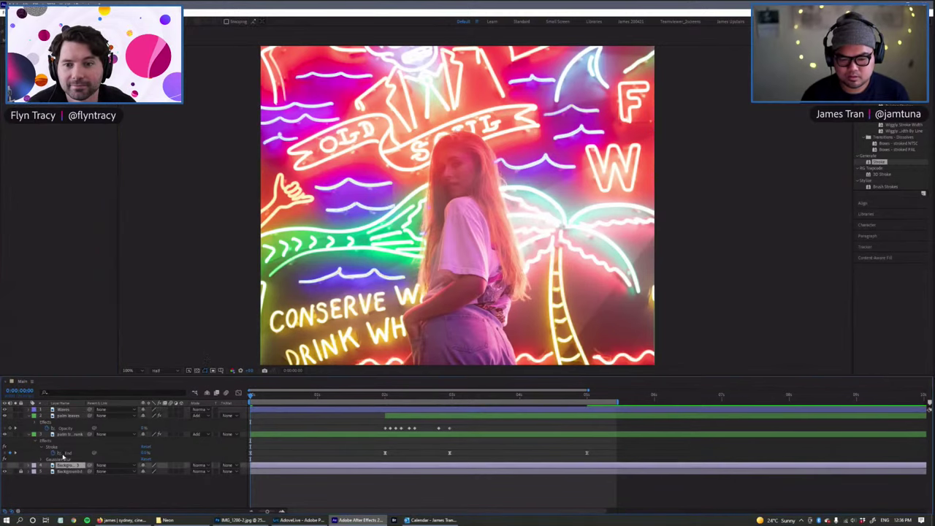
click(67, 434)
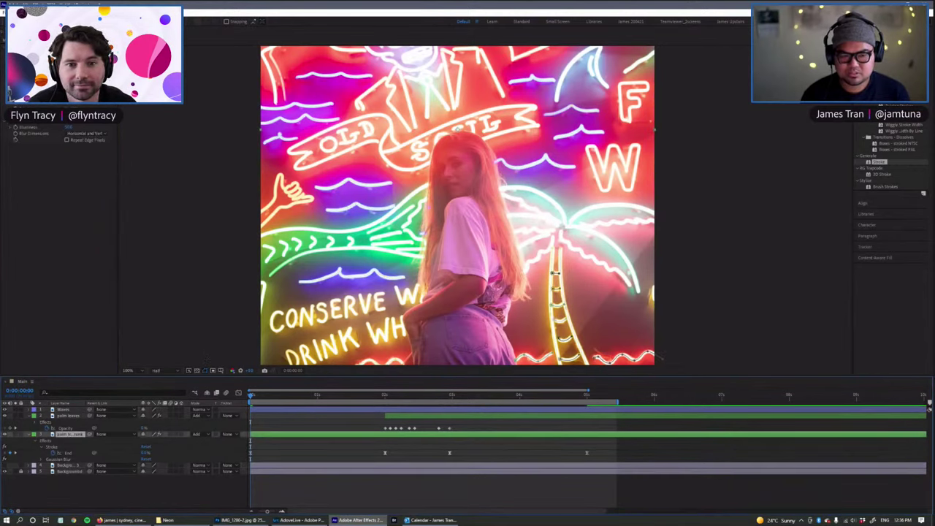
click(51, 446)
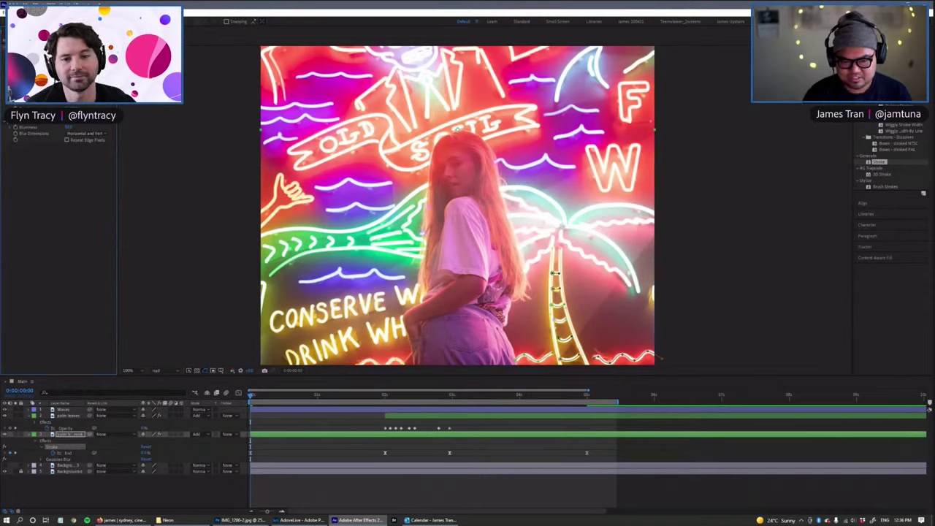
click(69, 409)
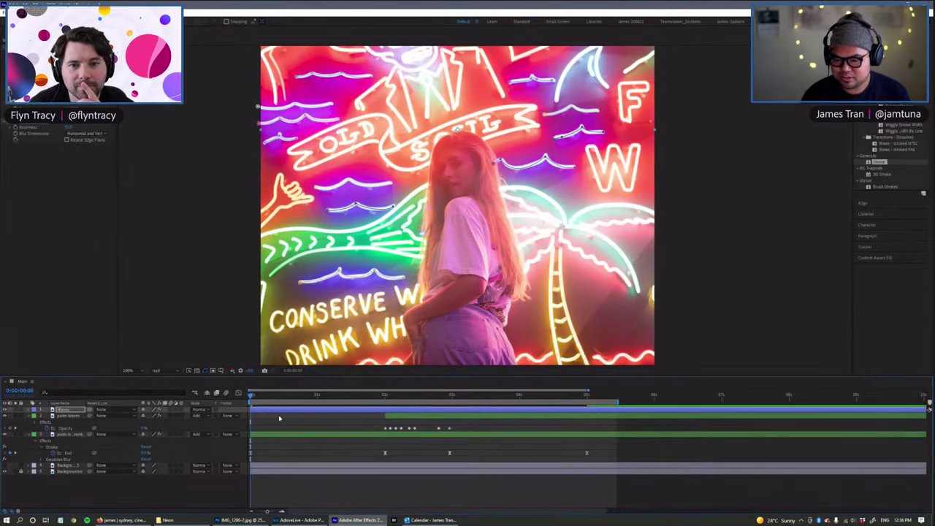
key(u)
Step: Preview the waves' stroke animation and compare the Stroke effect on the palm trunk layer with the one on Waves
key(space)
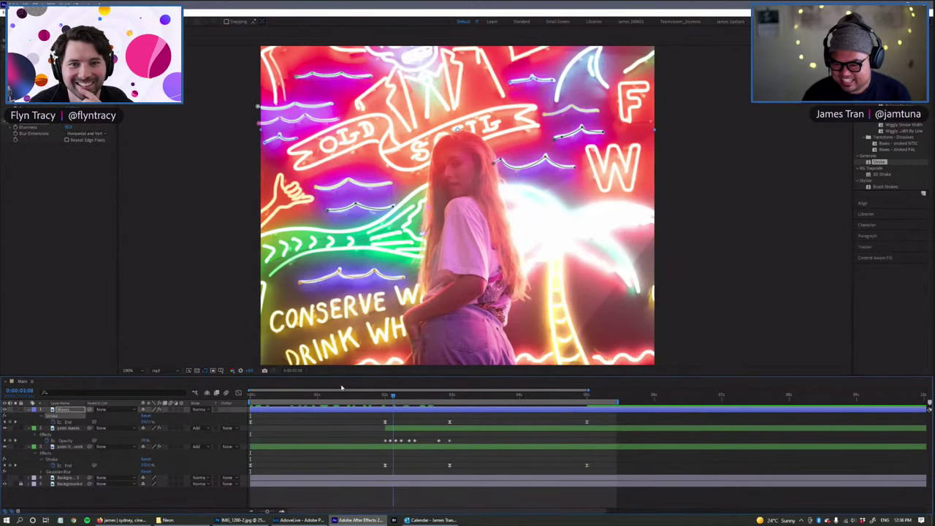
key(space)
key(space)
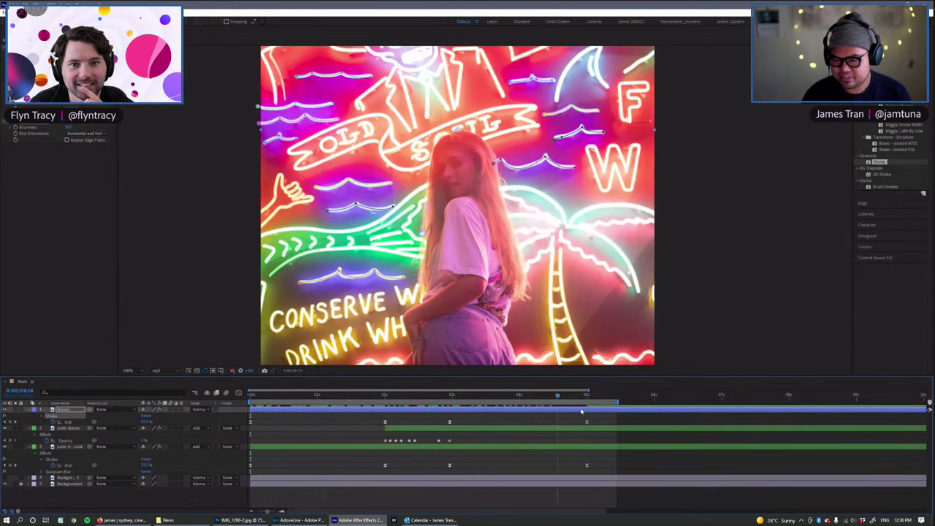
mouse_move(402, 396)
mouse_down()
mouse_move(290, 396)
mouse_move(364, 402)
mouse_up()
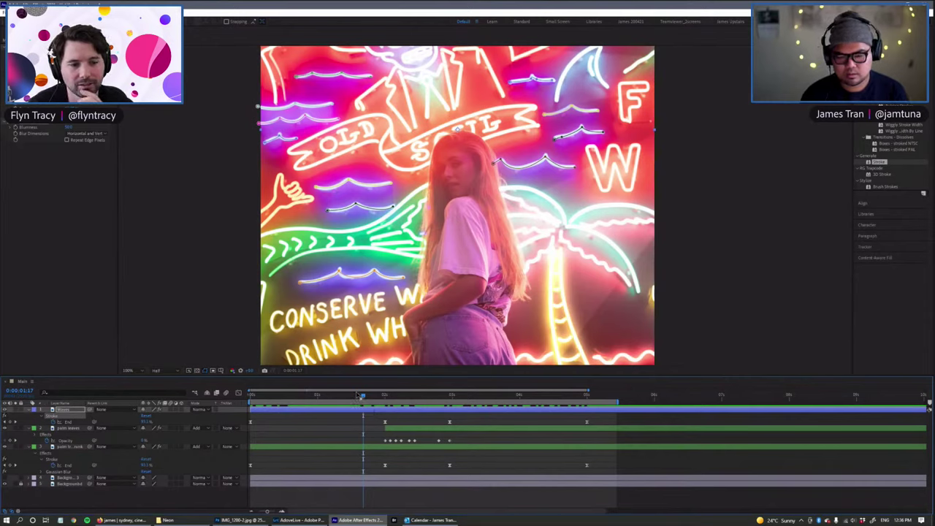
click(70, 446)
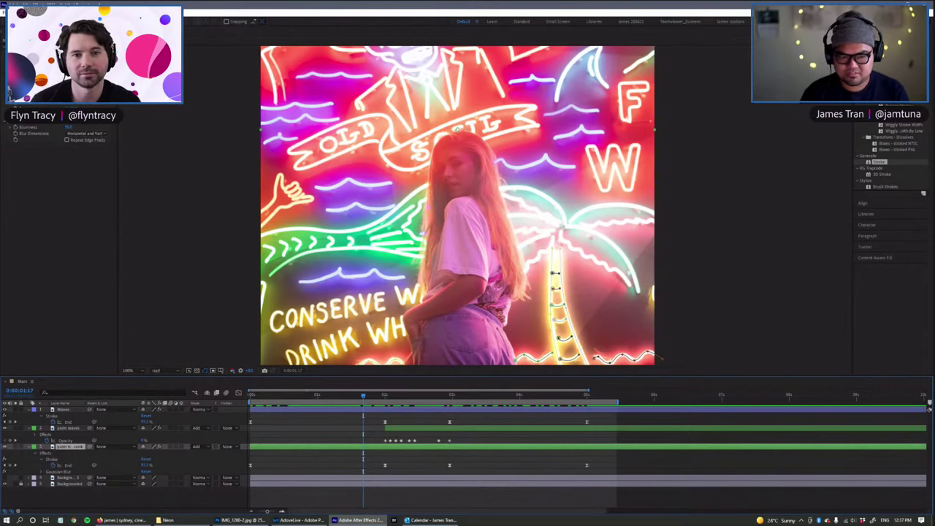
click(51, 458)
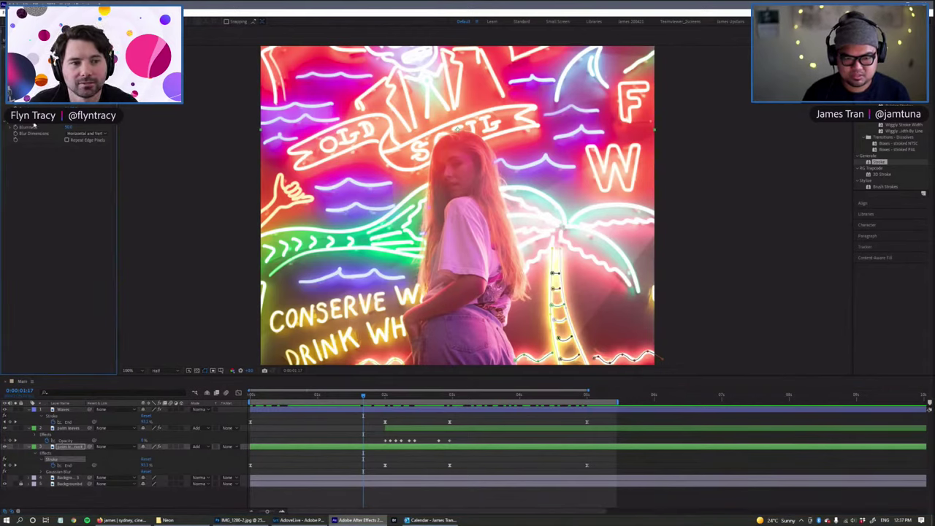
click(66, 408)
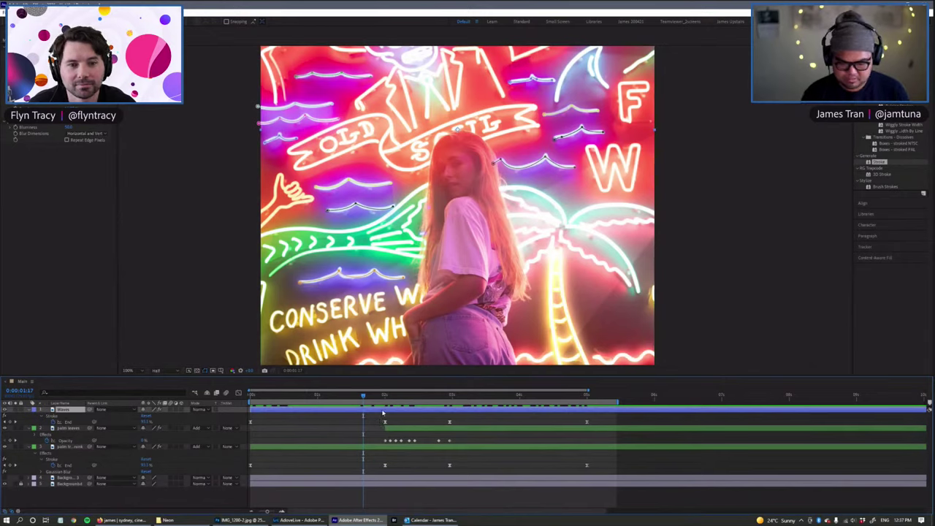
key(m)
key(u)
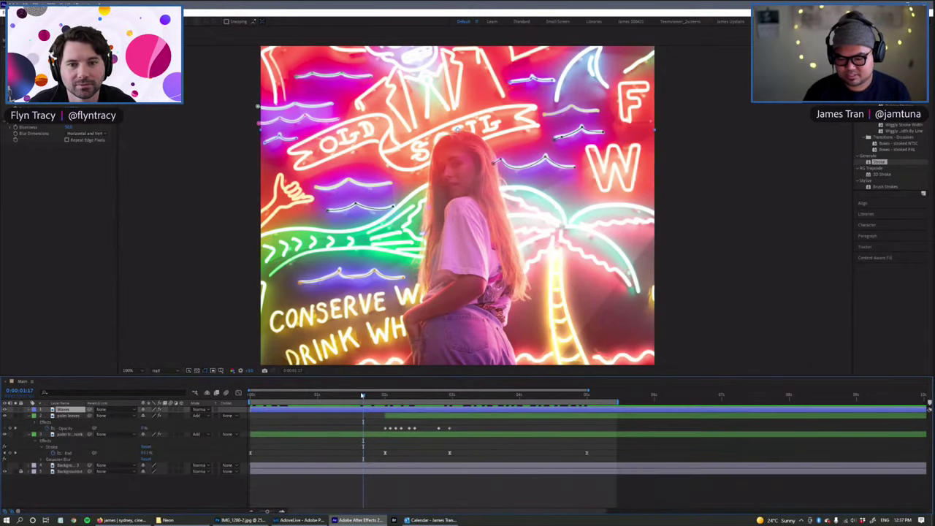
Step: Reveal the Waves keyframes again and scrub and play the composition to check the timing of the wave strokes
mouse_move(330, 396)
mouse_down()
mouse_move(251, 396)
mouse_move(264, 396)
mouse_up()
scroll(482, 117, down, 2)
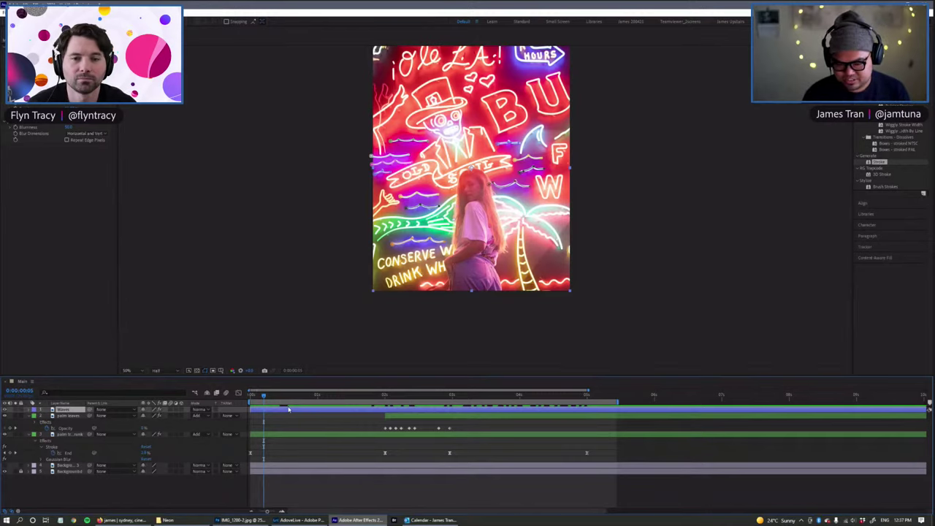
key(u)
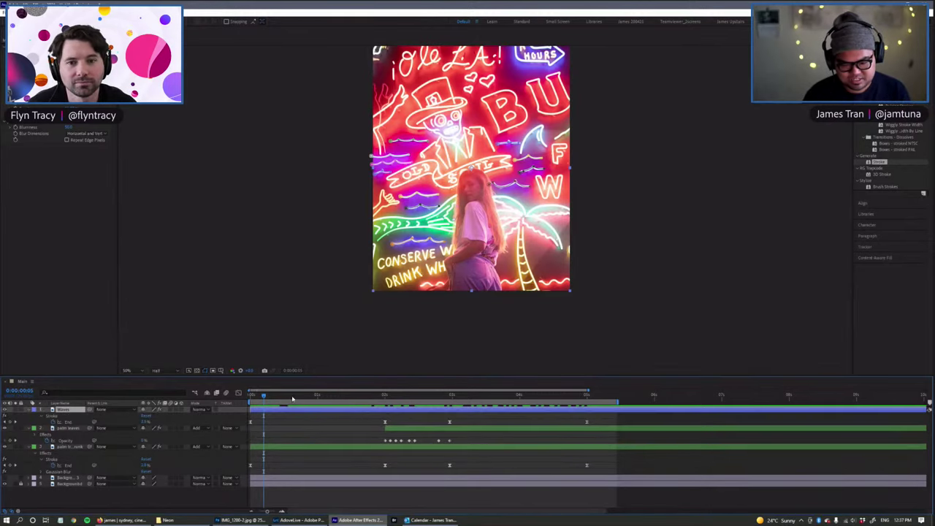
drag(271, 398, 411, 411)
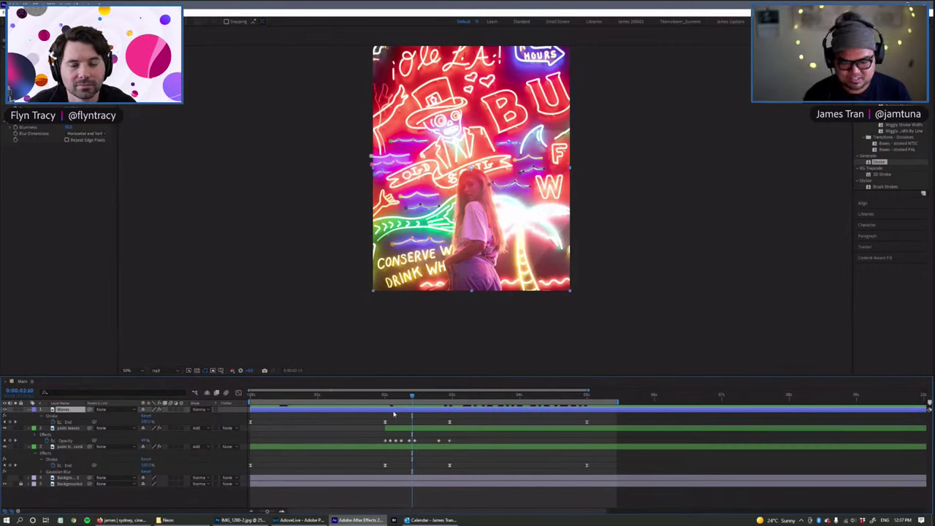
drag(411, 395, 332, 396)
key(space)
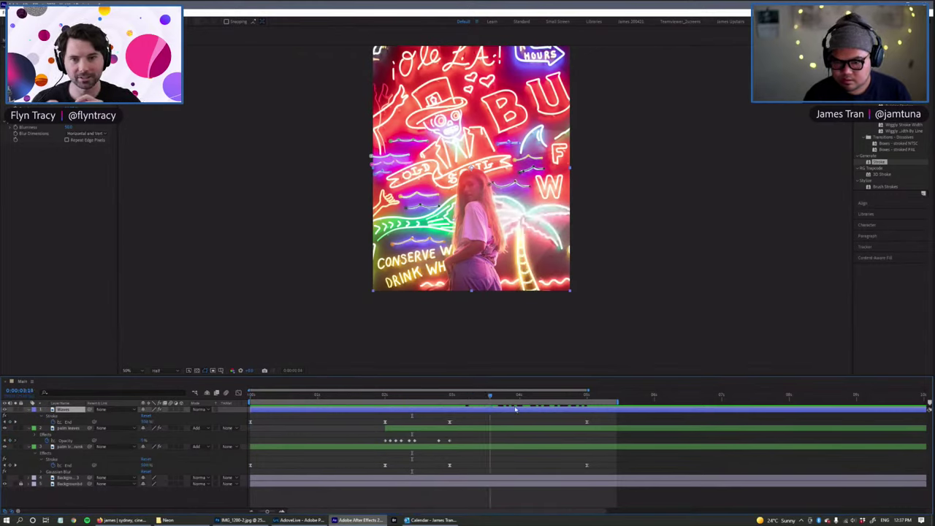
drag(592, 395, 439, 398)
click(438, 398)
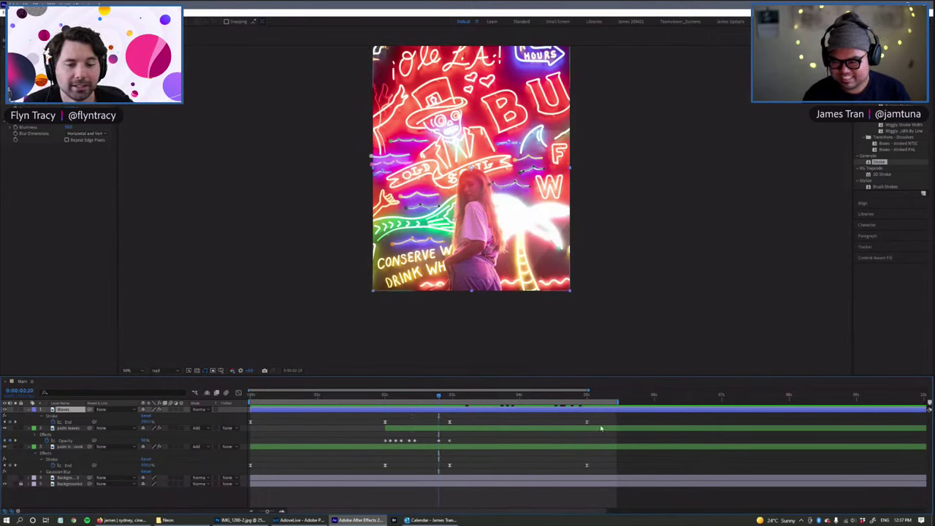
Step: Delete the two Stroke End keyframes near 3 and 5 seconds on the Waves layer
drag(603, 417, 439, 427)
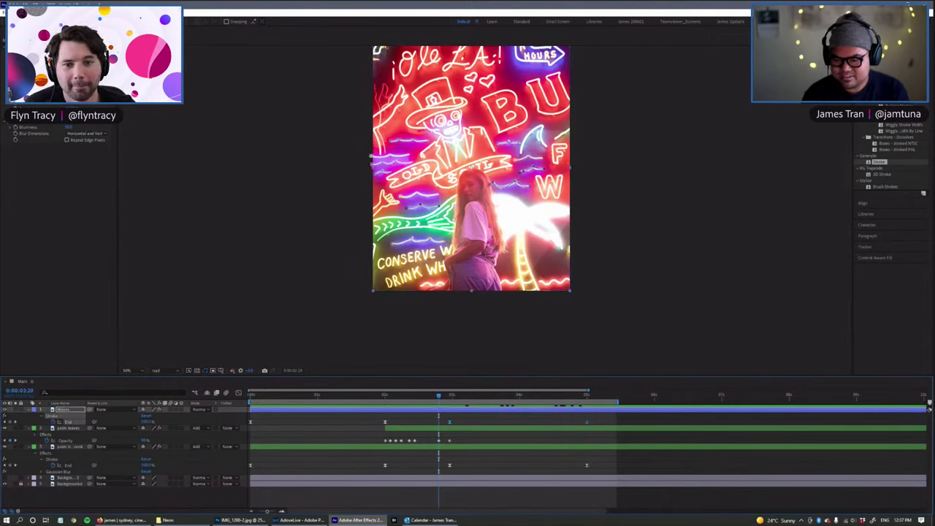
key(Delete)
key(ctrl+z)
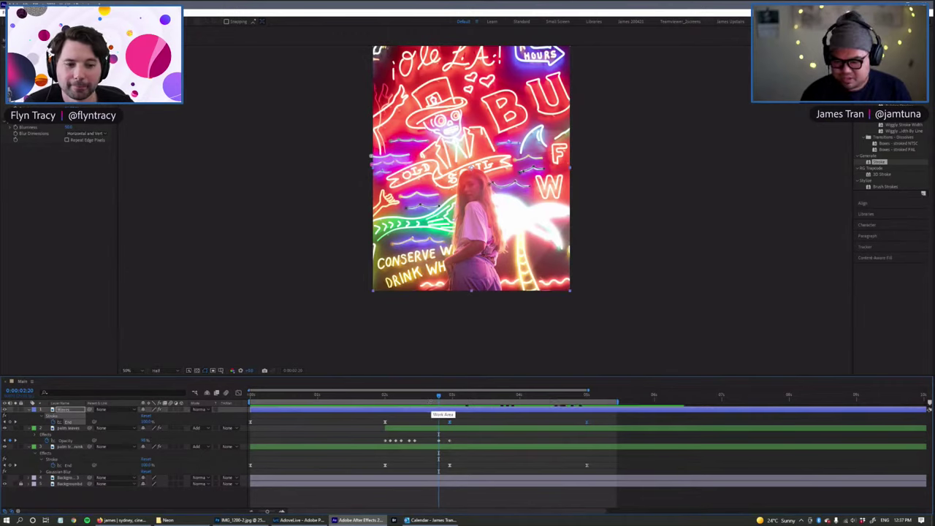
key(space)
drag(274, 405, 433, 420)
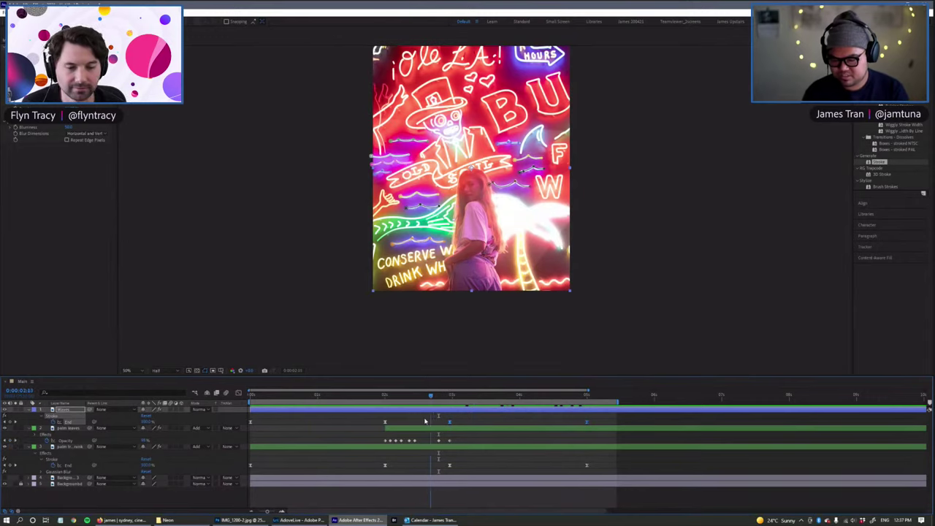
key(Delete)
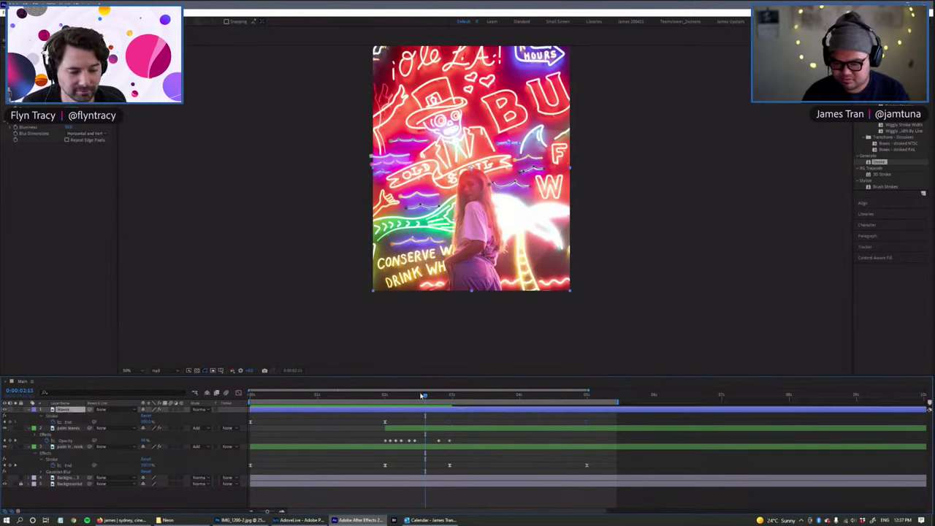
Step: Keyframe the Stroke Start on the Waves layer from about 2.1 seconds to 100% at 0:00:04:11 and reveal it
drag(423, 395, 393, 395)
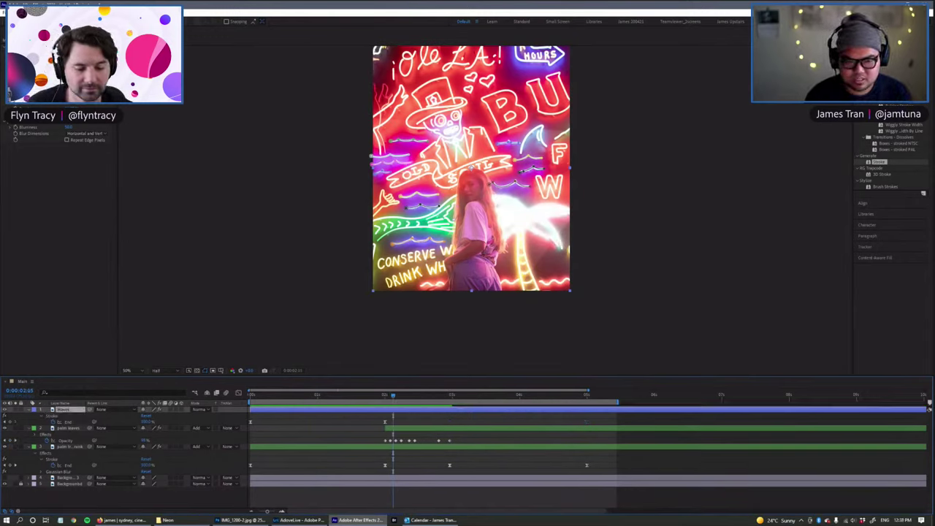
click(32, 49)
drag(392, 397, 549, 411)
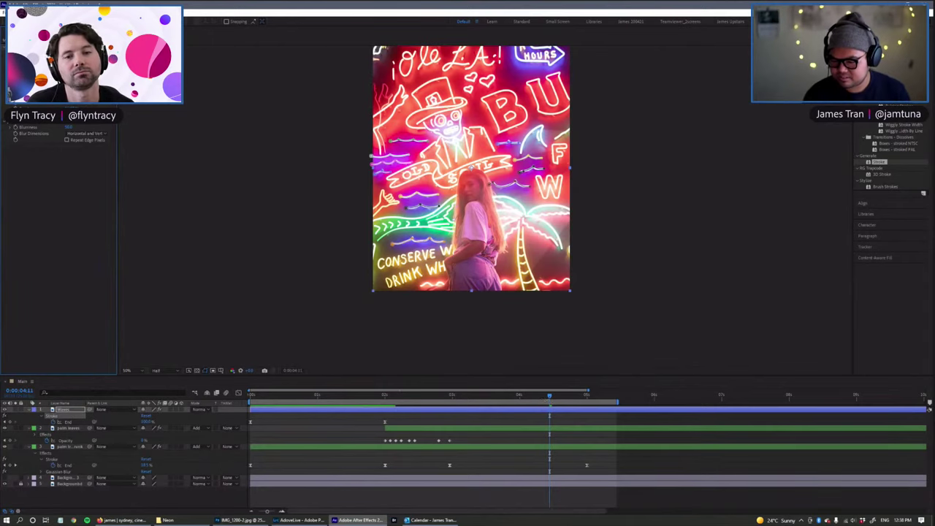
key(u)
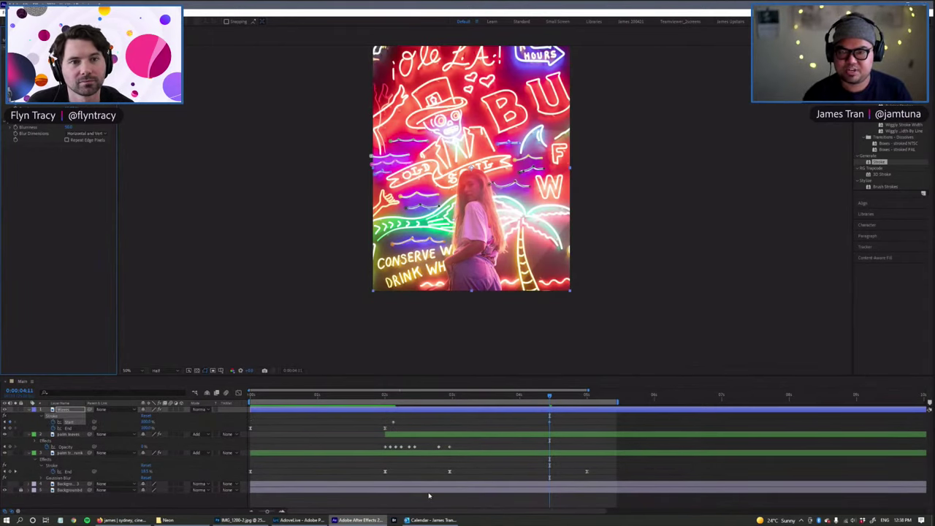
Step: Shift both Stroke Start keyframes about 0.9 seconds earlier and end the work area near 0:00:03:19
drag(569, 427, 334, 422)
drag(548, 395, 506, 397)
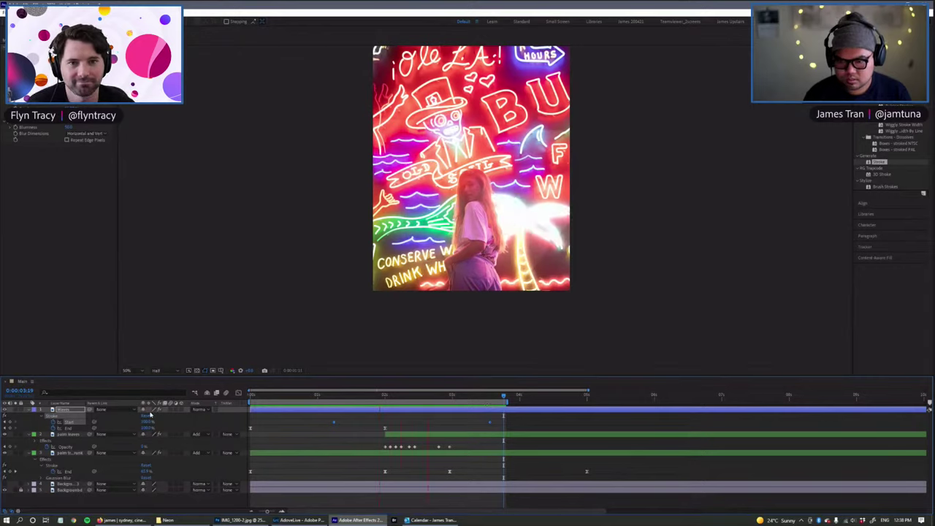
key(space)
Step: Solo the Waves layer and preview its stroke animation on its own
click(16, 409)
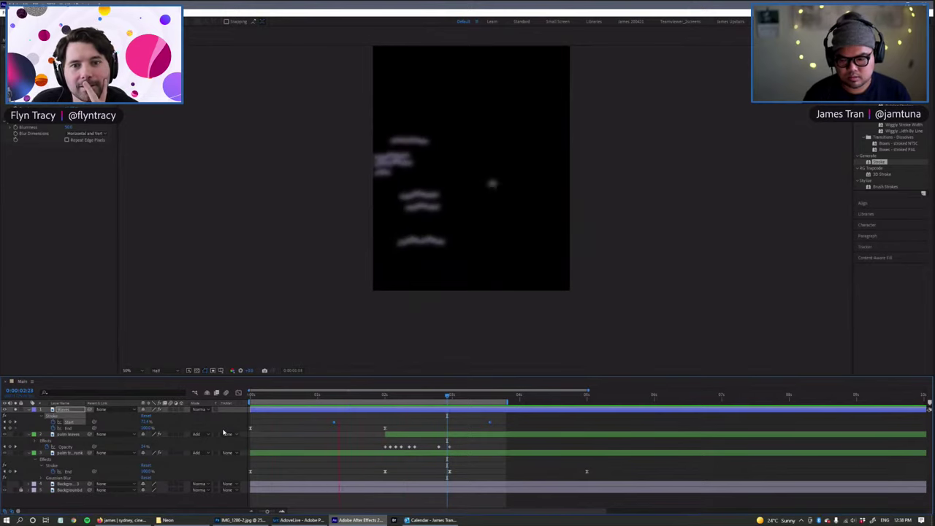
key(space)
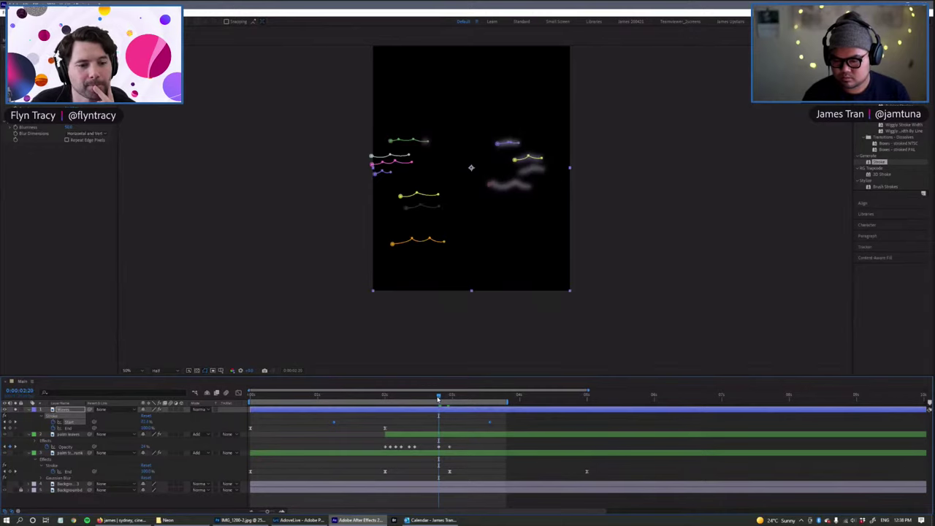
key(space)
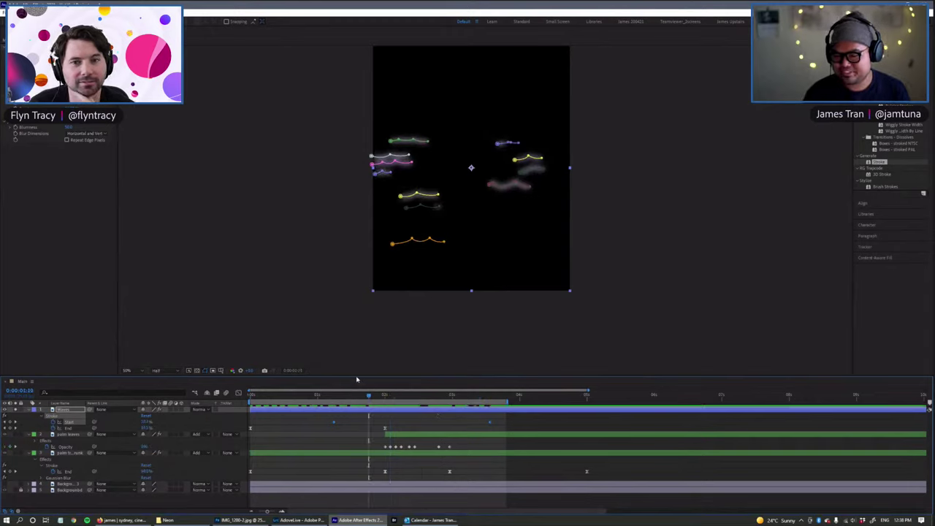
Step: Duplicate the Waves layer and offset the copy to start at about 1.6 seconds
click(69, 411)
key(ctrl+d)
key(space)
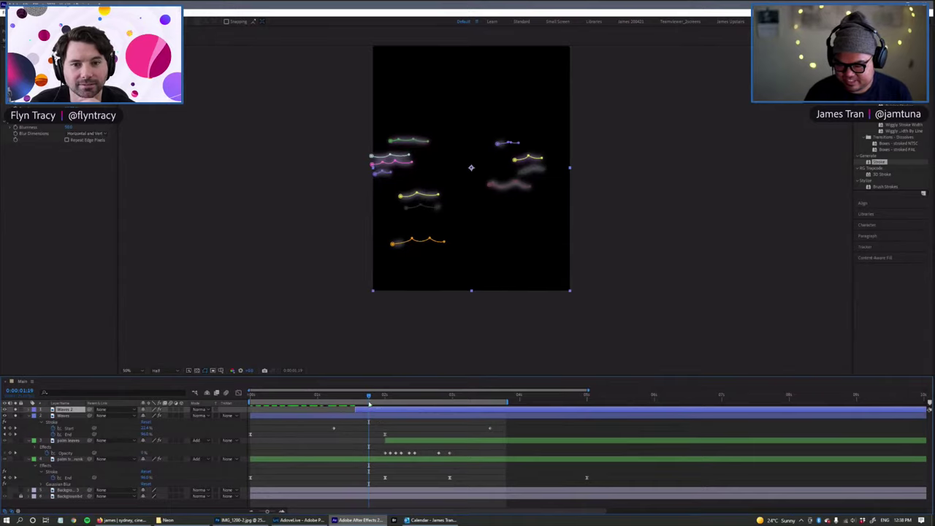
mouse_move(368, 395)
mouse_down()
mouse_move(310, 395)
mouse_move(427, 418)
mouse_move(373, 425)
mouse_up()
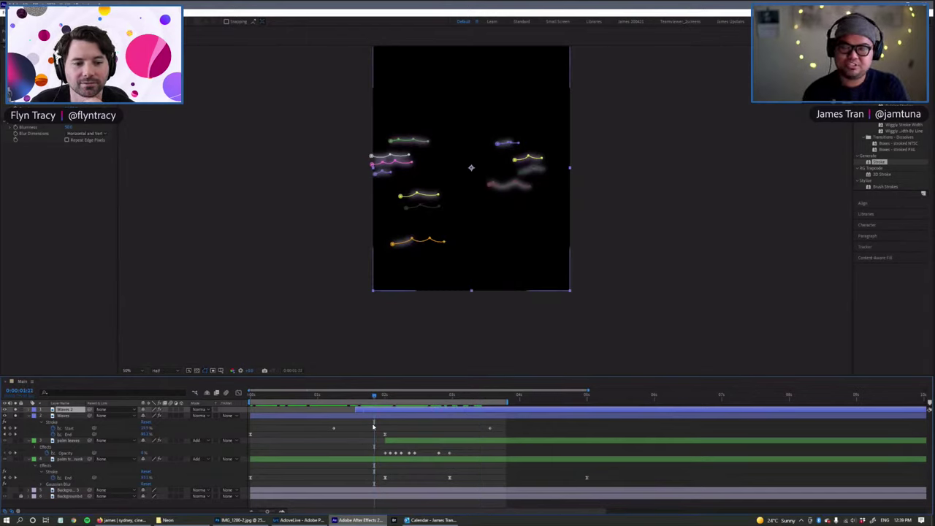
Step: Select both Waves layers and shift them together about 0.6 seconds earlier in the timeline
click(330, 417)
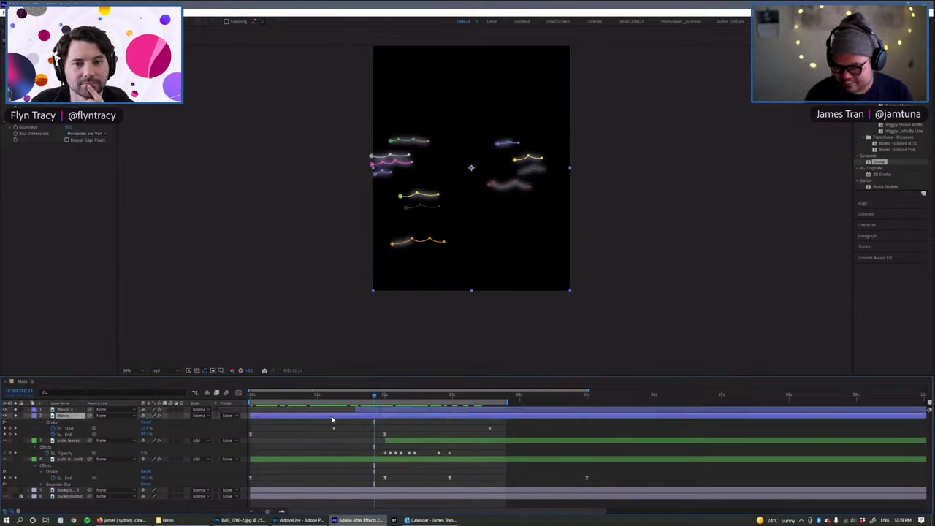
click(374, 413)
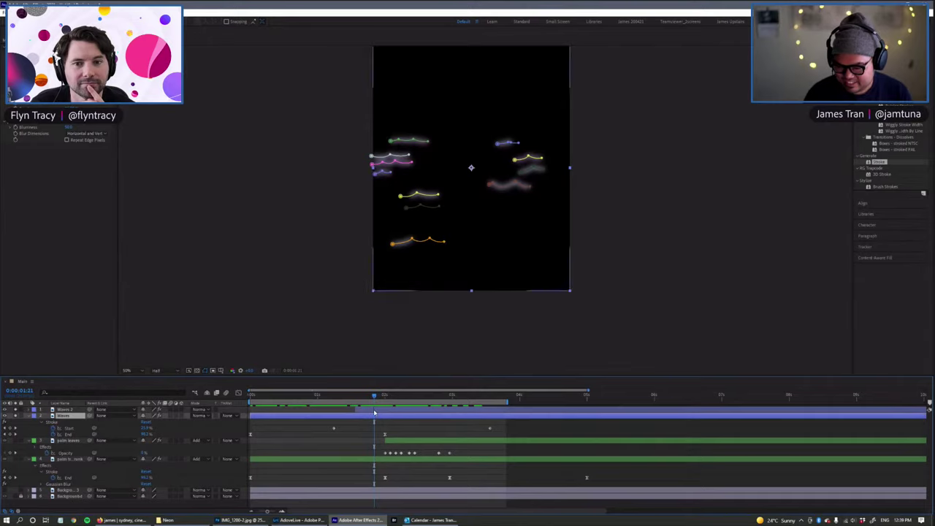
shift+click(386, 409)
drag(386, 411, 243, 411)
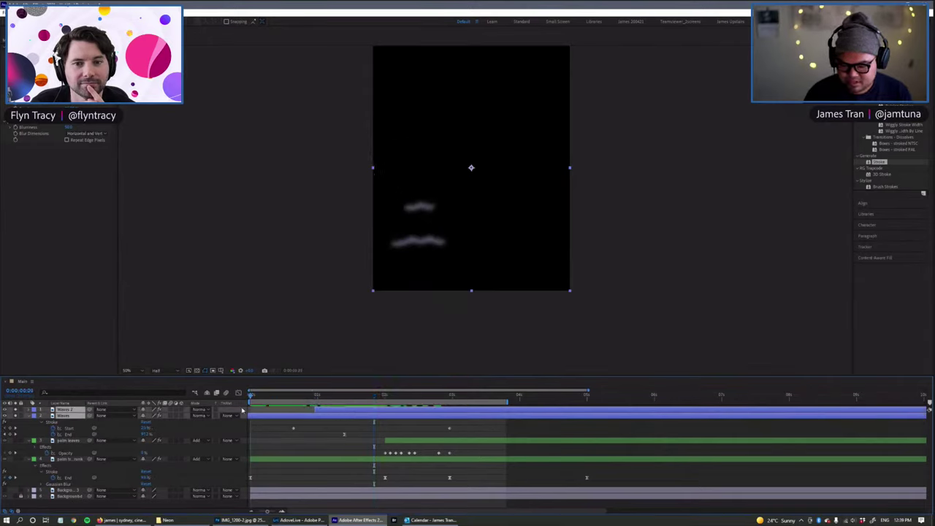
Step: Duplicate the Waves layer, then move the original above the other wave layers and trim its end to 0:00:00:00
click(263, 424)
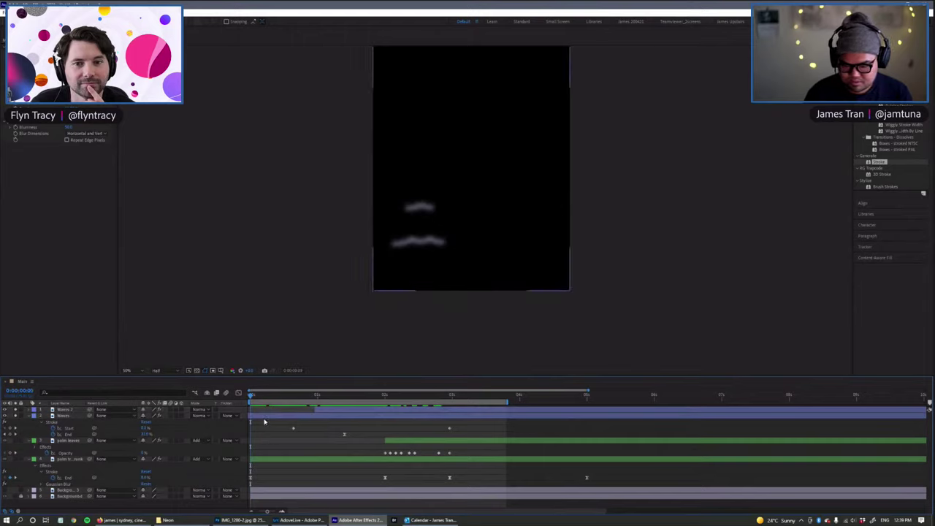
click(255, 416)
key(ctrl+d)
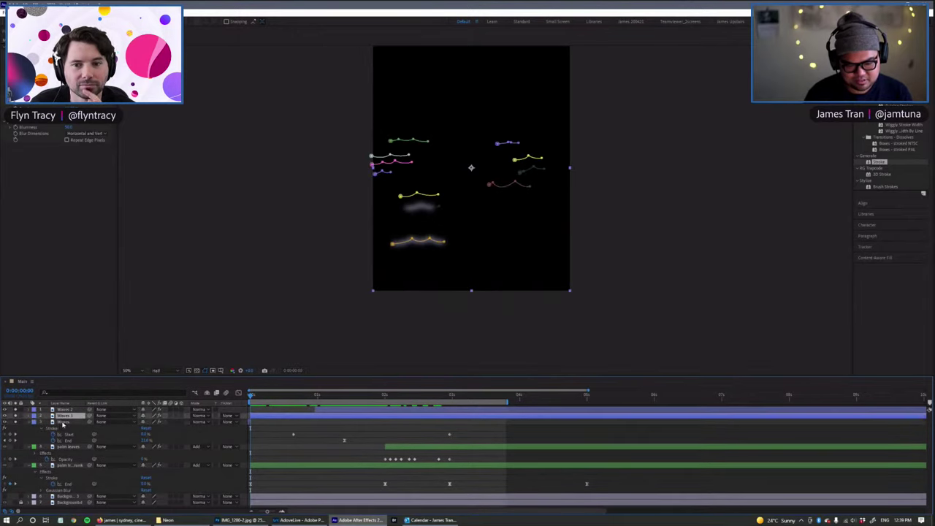
click(64, 422)
drag(68, 423, 71, 412)
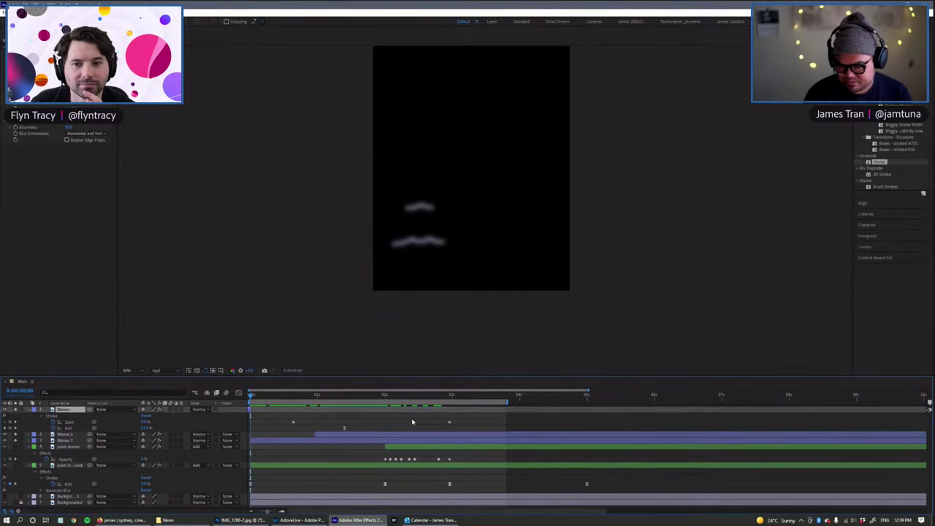
Step: Shift the trimmed Waves layer so that it ends at the work area's end, 0:00:03:20
drag(474, 400, 493, 400)
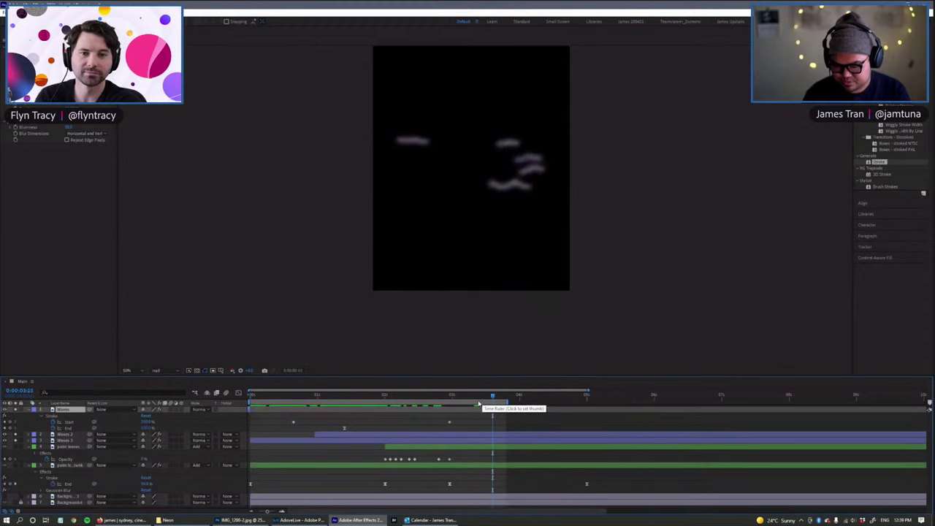
key(])
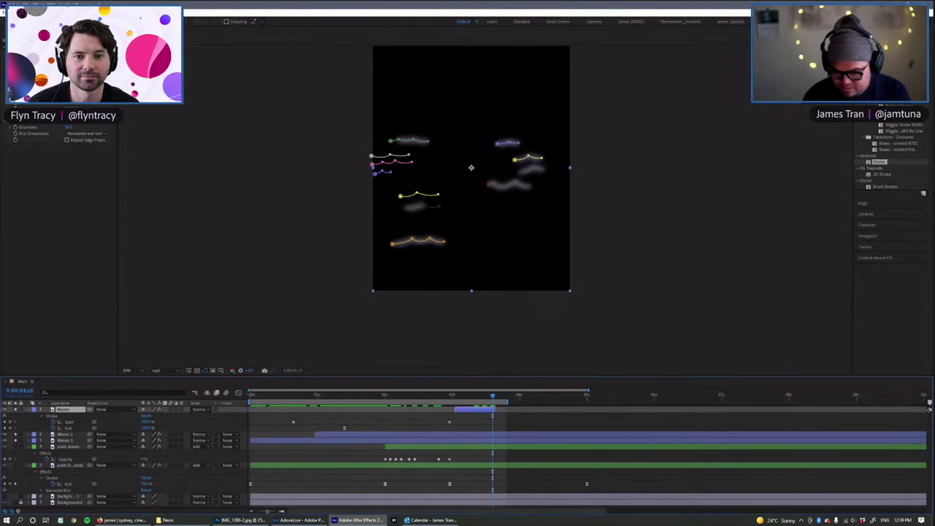
click(506, 396)
key(])
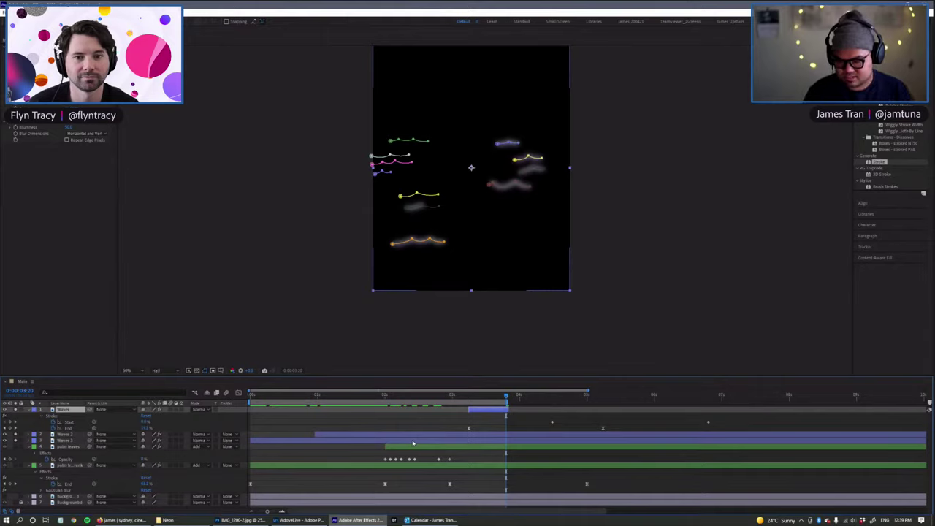
Step: Preview the looping waves, then turn off solo for all three Waves layers and preview the full composition
key(space)
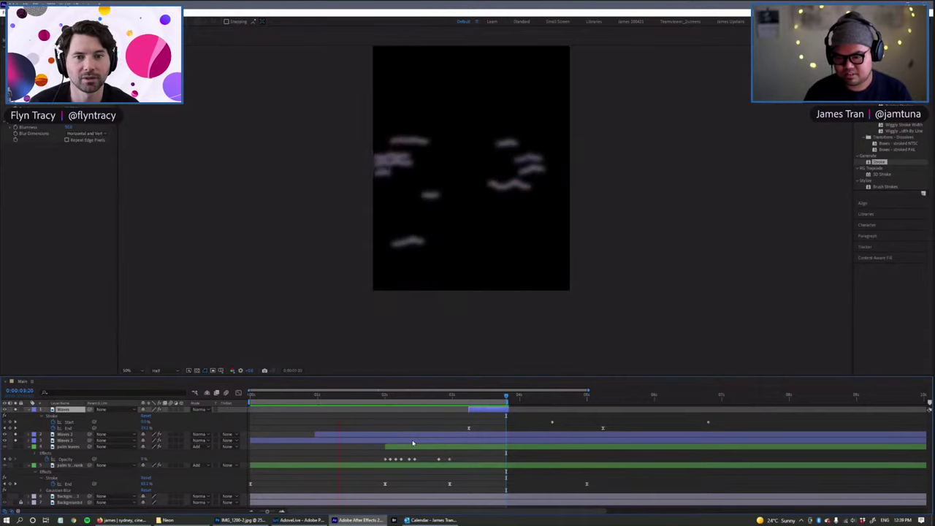
key(space)
shift+click(64, 441)
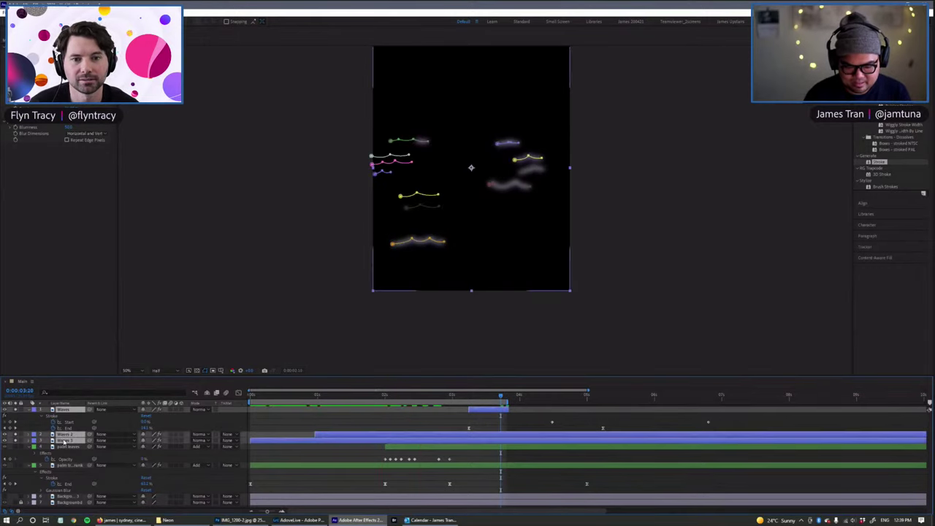
click(16, 411)
key(space)
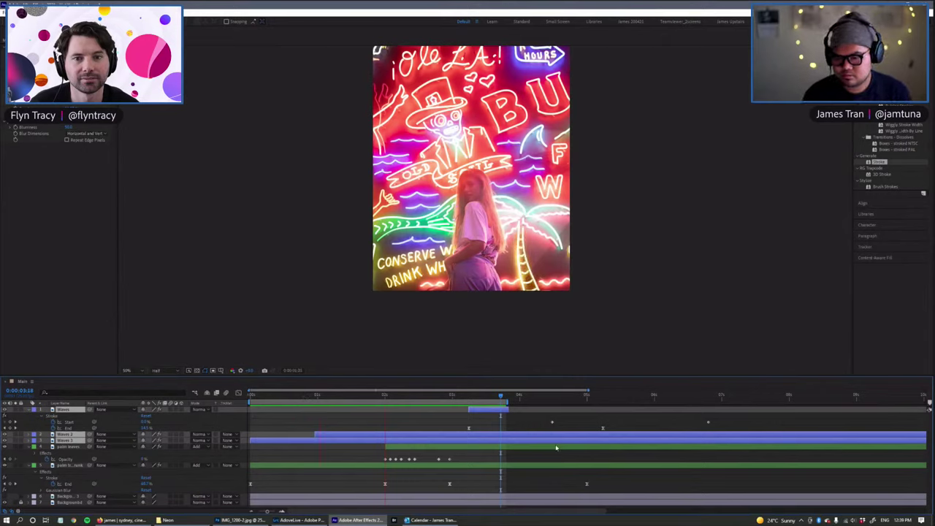
click(360, 395)
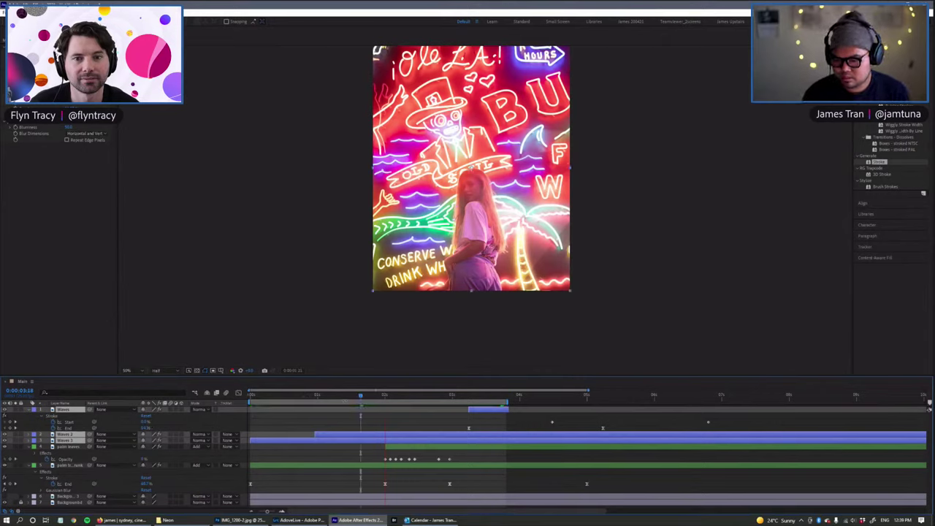
Step: Duplicate the hidden Background copy, move the duplicate to the top of the layer stack and make it visible
click(73, 495)
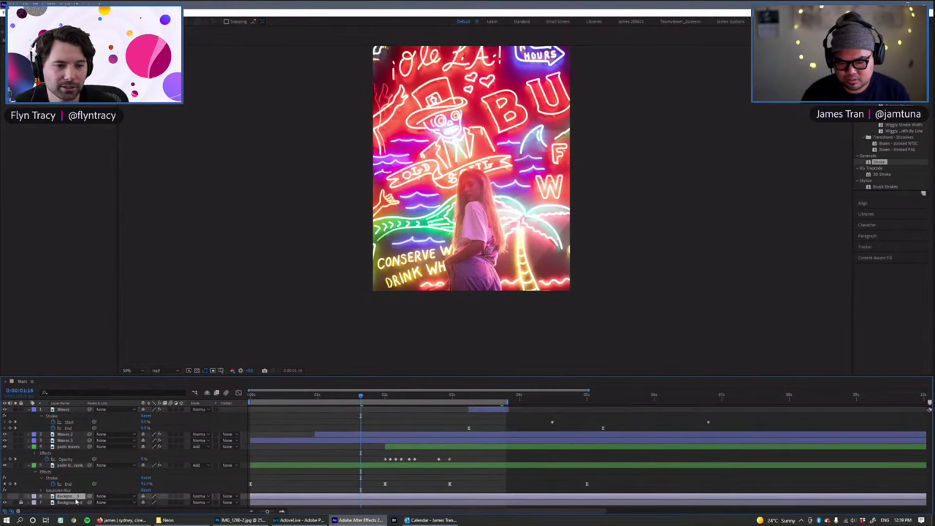
key(ctrl+d)
drag(75, 497, 40, 412)
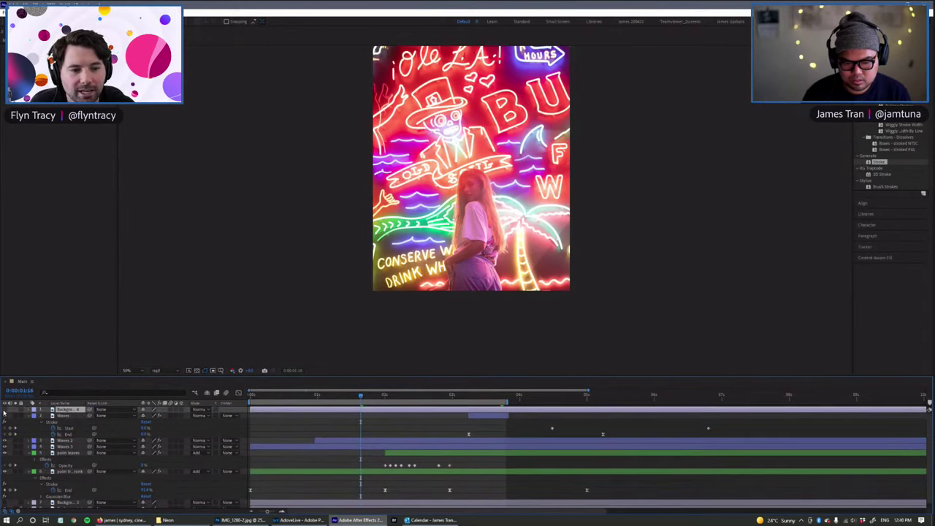
click(4, 411)
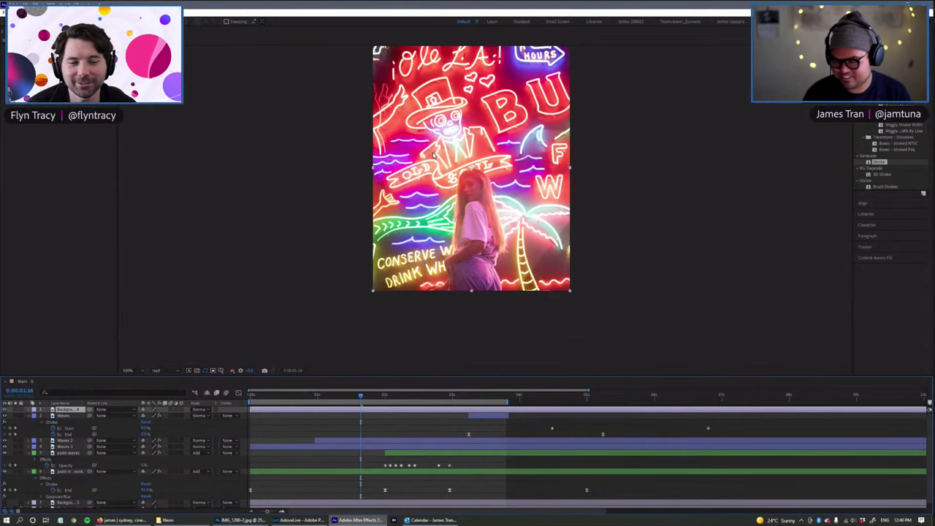
scroll(448, 153, up, 1)
drag(441, 194, 441, 331)
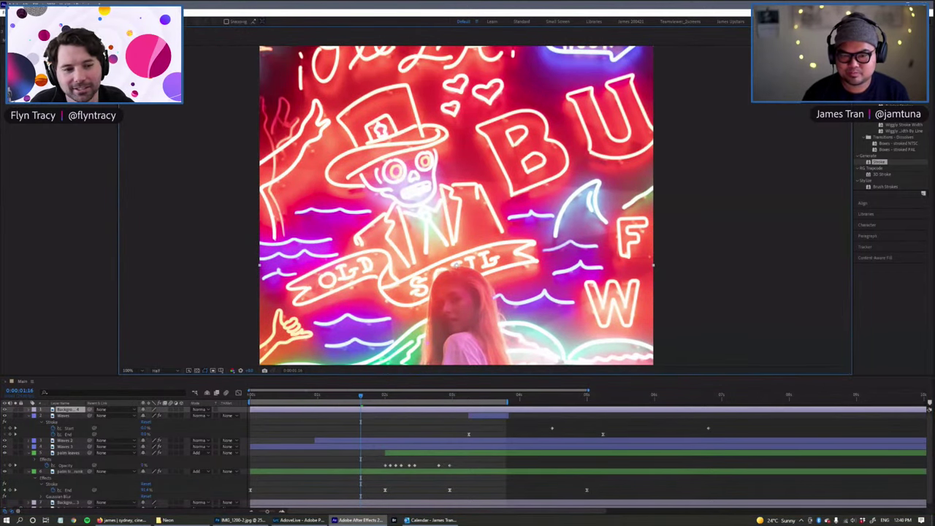
scroll(407, 146, up, 3)
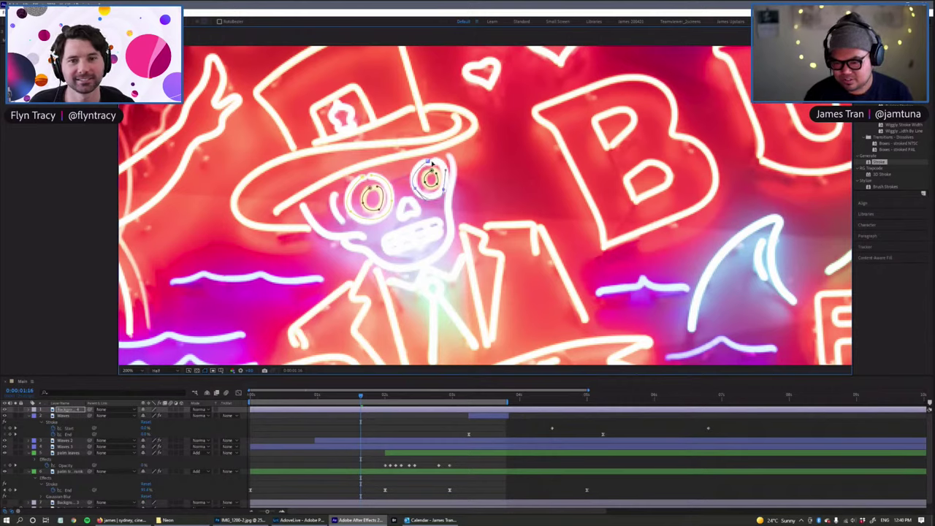
click(303, 208)
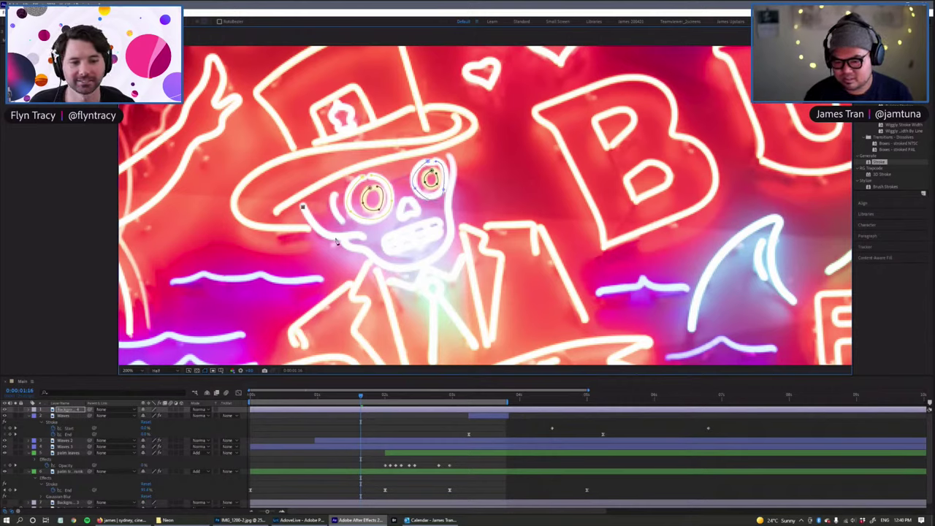
drag(343, 237, 361, 235)
key(ctrl+z)
key(ctrl+z)
Step: Trace the short curved line beside the skull's left eye with an open Pen tool mask path
click(336, 196)
click(341, 217)
drag(357, 229, 362, 229)
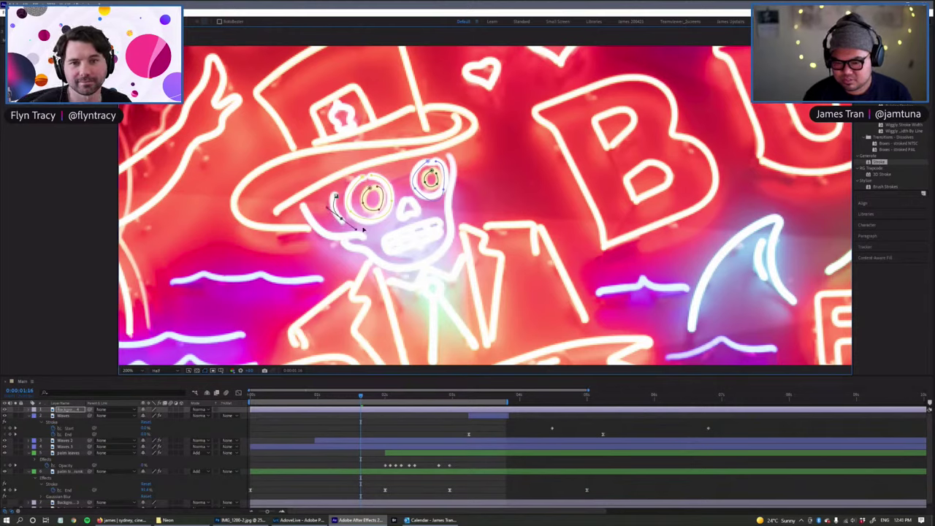
key(ctrl+z)
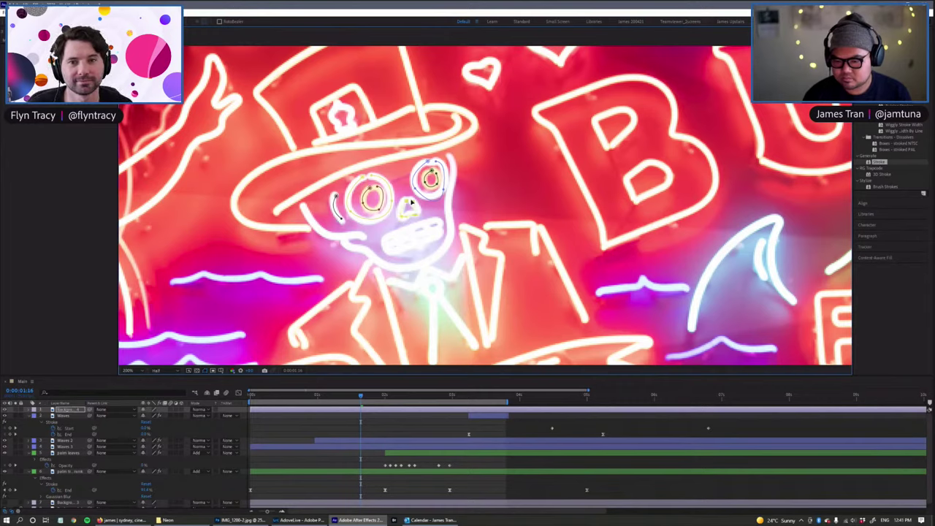
Step: Trace the skull's left cheek line from below the hat brim to beside the teeth as a separate mask path
click(304, 206)
key(ctrl+z)
ctrl+click(312, 218)
click(304, 206)
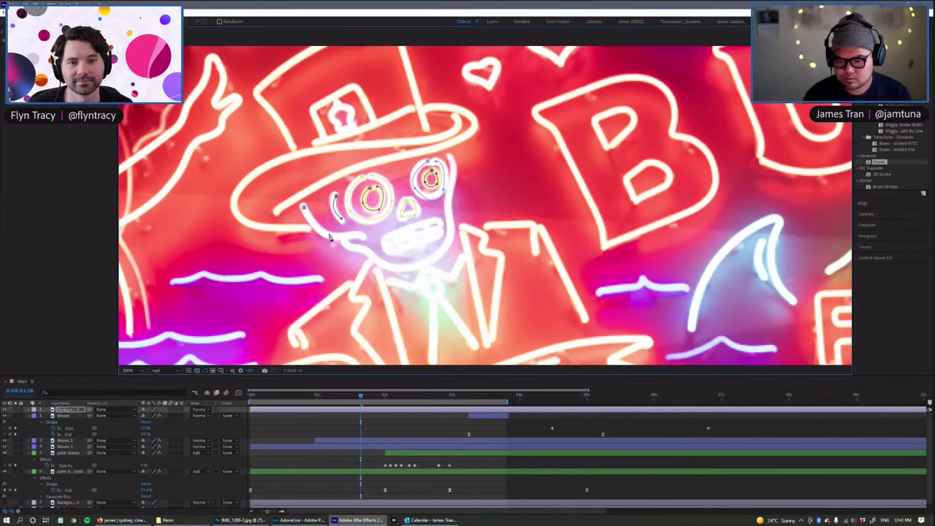
click(363, 237)
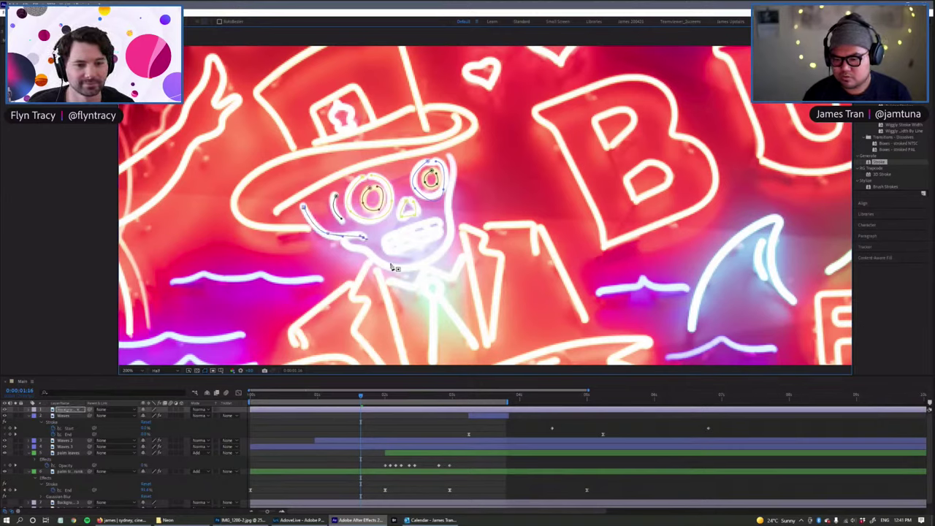
Step: Trace the skull's jawline from the left cheek around the chin up to the right temple
click(341, 239)
drag(363, 250, 373, 255)
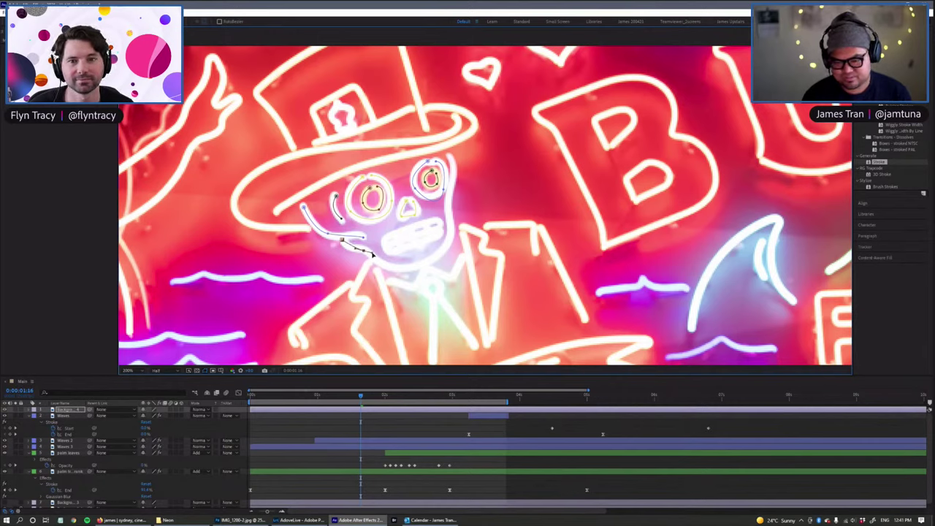
drag(411, 272, 437, 260)
drag(451, 217, 451, 157)
Step: Trace the hat brim with curved mask paths, following its lower edge around the right tip and its outer left edge
click(278, 211)
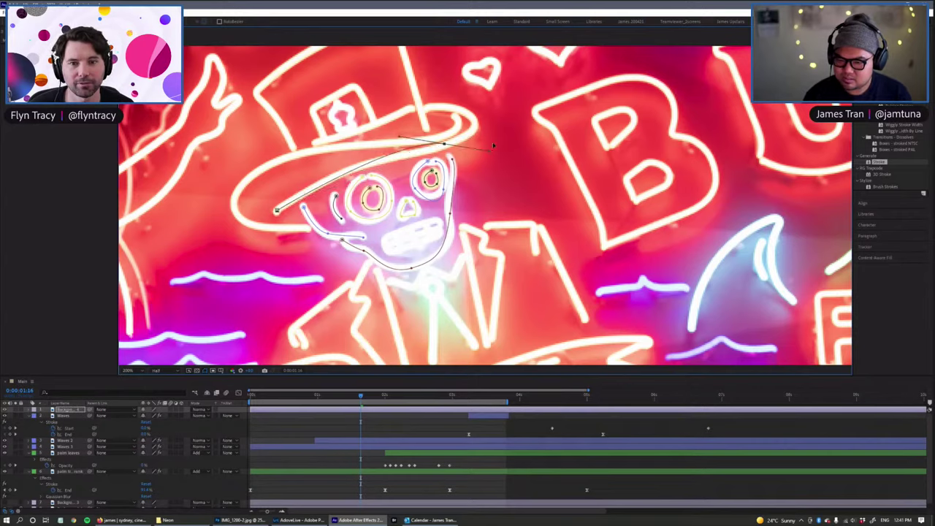
drag(370, 164, 403, 155)
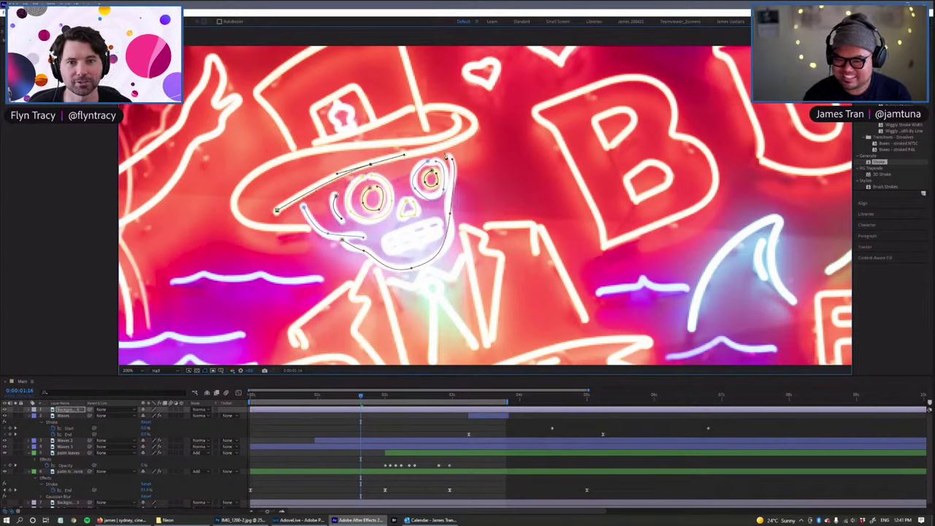
drag(469, 133, 385, 117)
ctrl+click(411, 162)
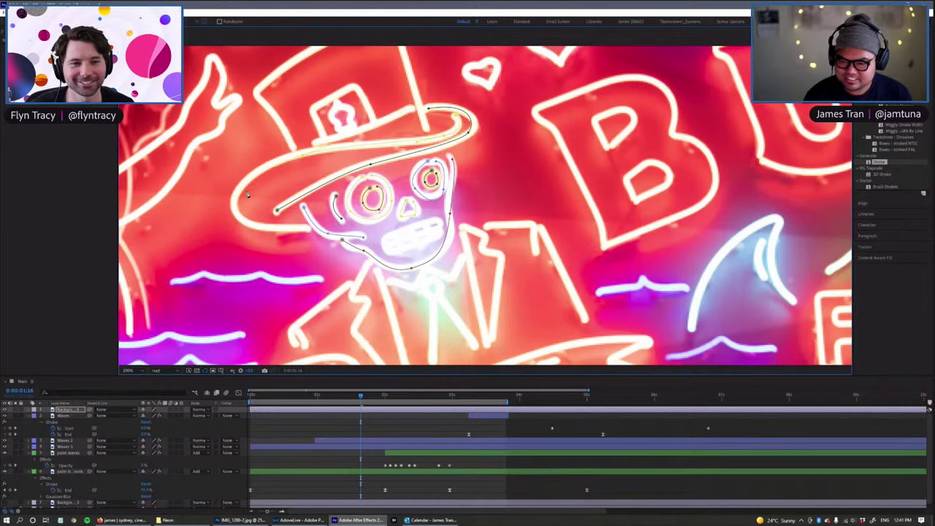
drag(235, 203, 233, 232)
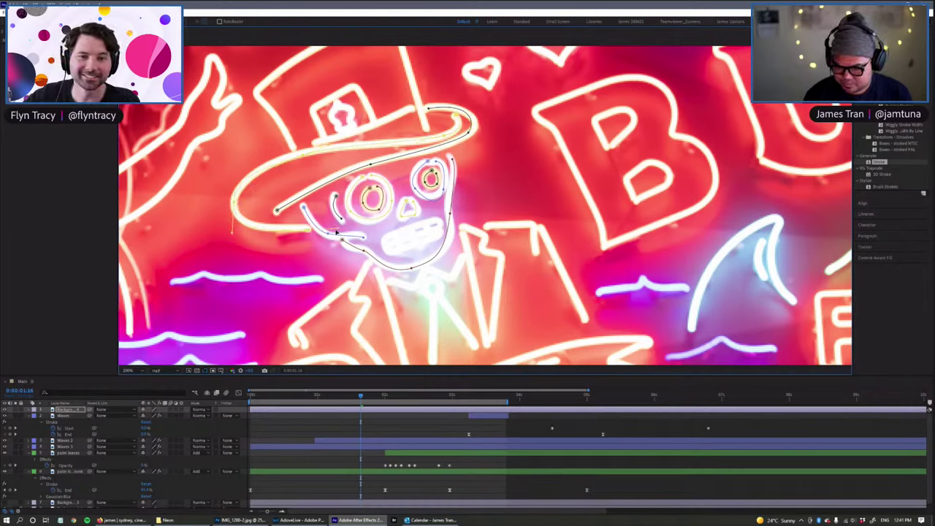
Step: Trace the jacket's notched left lapel from the collar down to its lower tip with straight mask segments
key(space)
drag(413, 153, 433, 276)
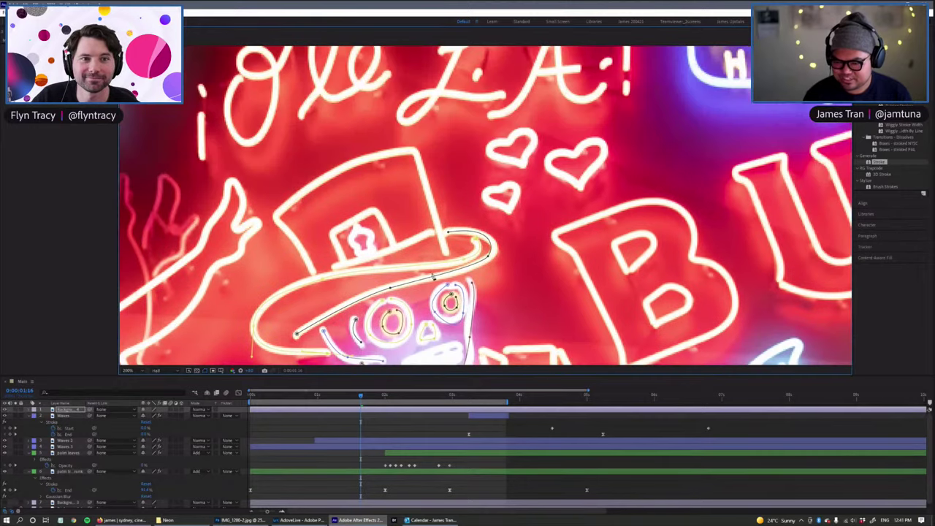
scroll(492, 125, down, 2)
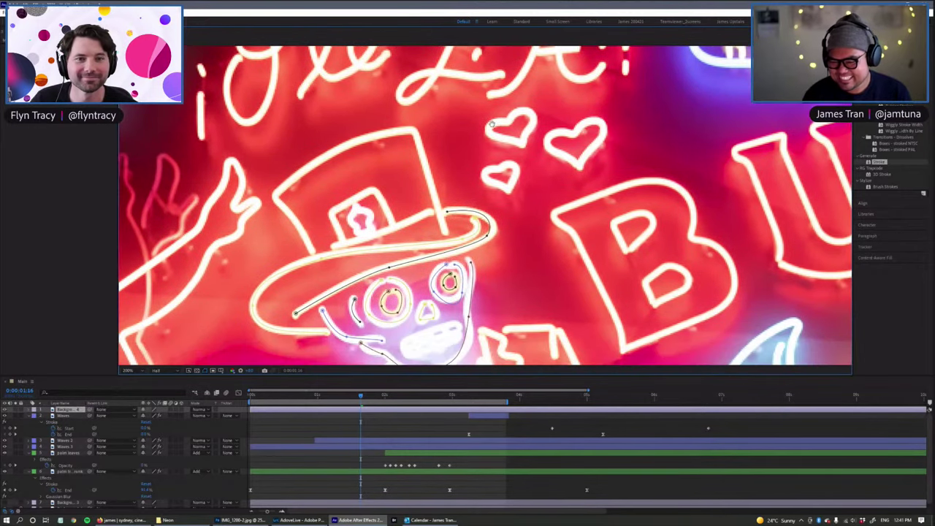
scroll(491, 125, down, 5)
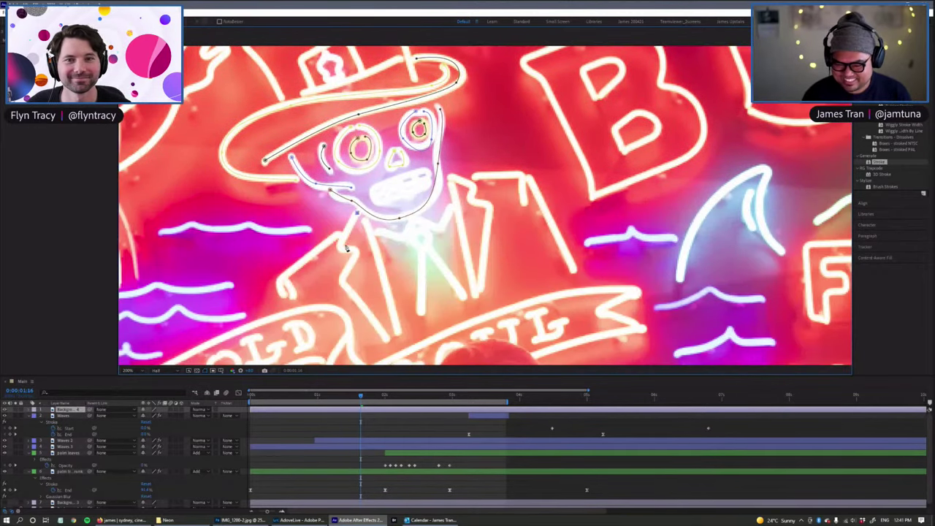
click(341, 249)
click(356, 254)
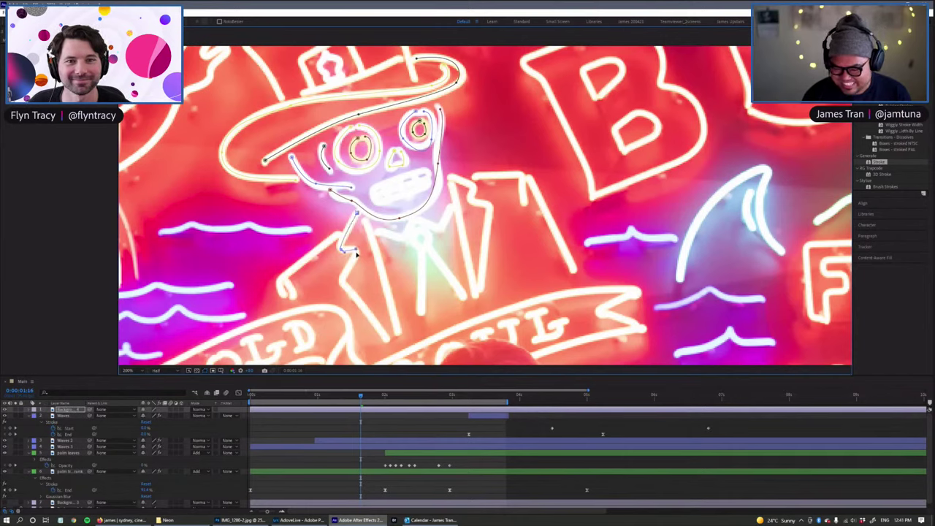
click(341, 280)
click(388, 339)
Step: Trace both edges of the jacket's right lapel from the collar down to its lower tip
click(472, 188)
click(474, 204)
click(491, 210)
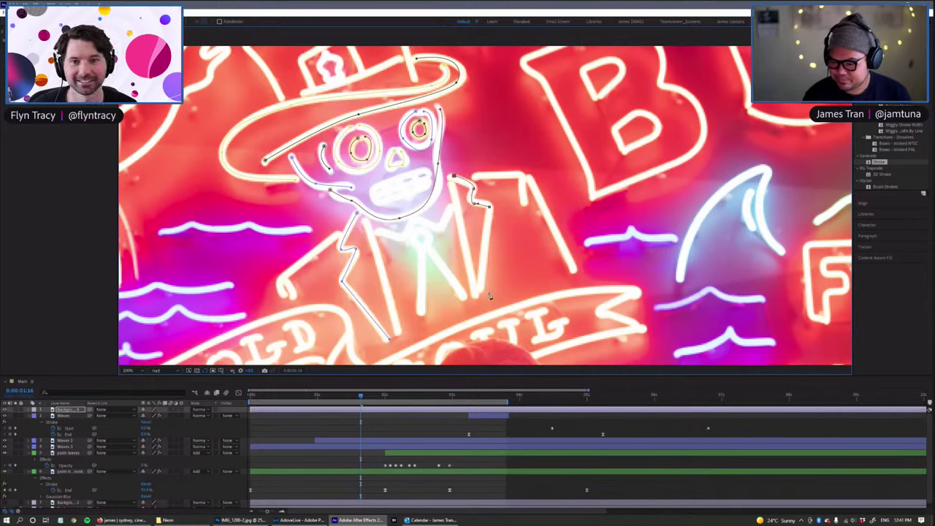
click(480, 289)
click(450, 183)
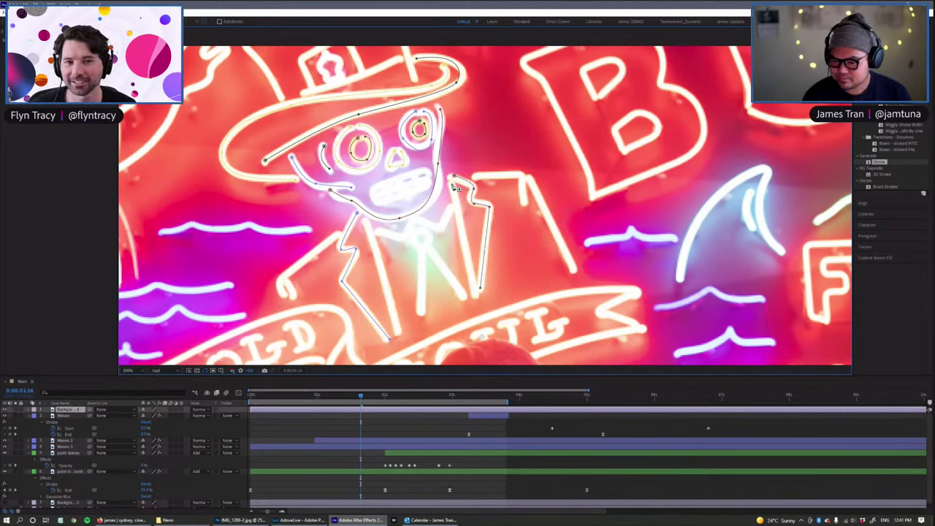
click(473, 293)
Step: Trace the jacket's left shoulder and sleeve line, then the right shoulder line as a separate mask path
click(338, 236)
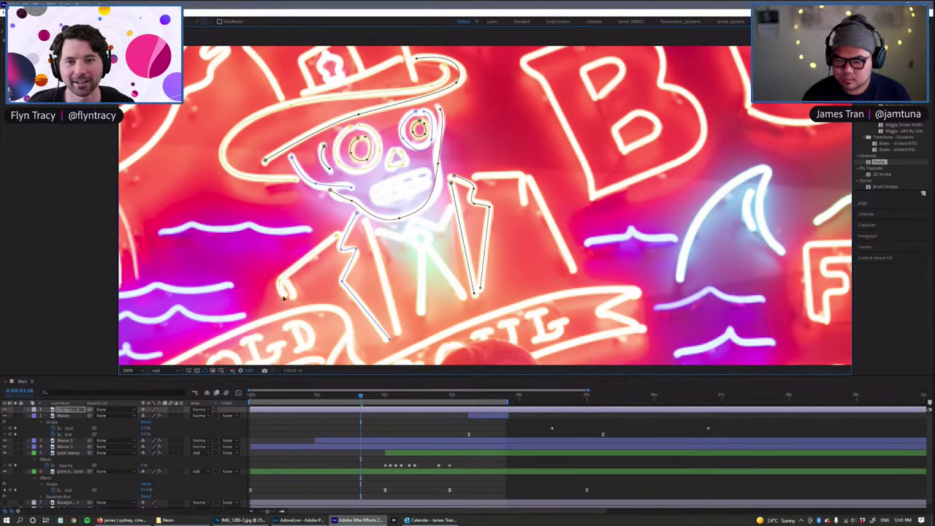
click(530, 178)
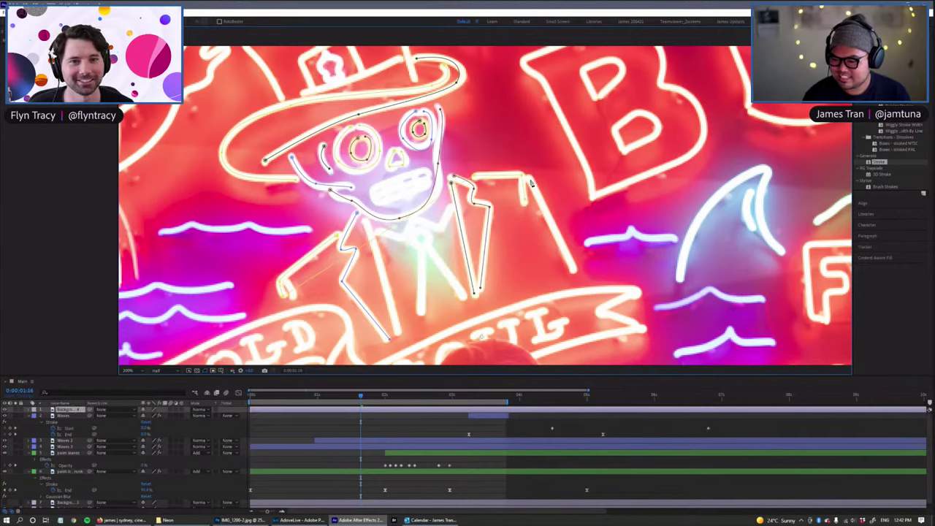
click(575, 271)
key(ctrl+z)
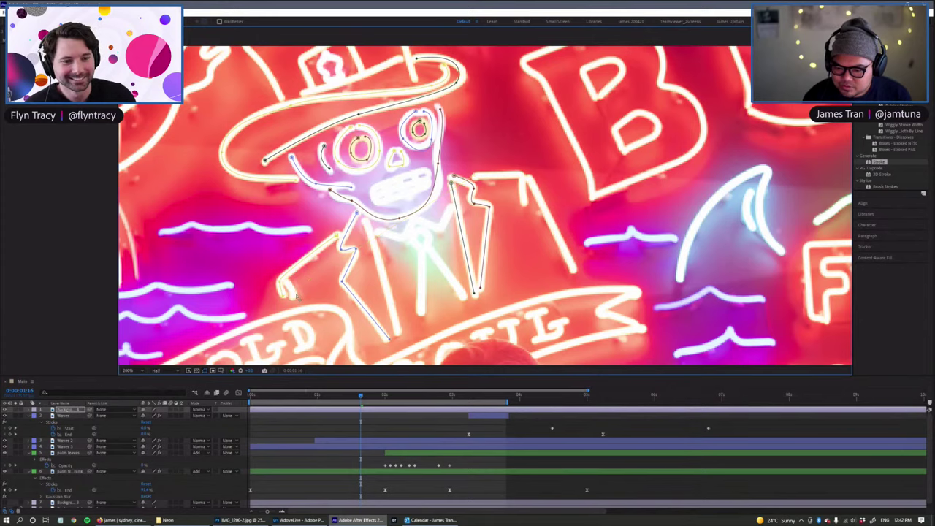
click(475, 176)
click(521, 174)
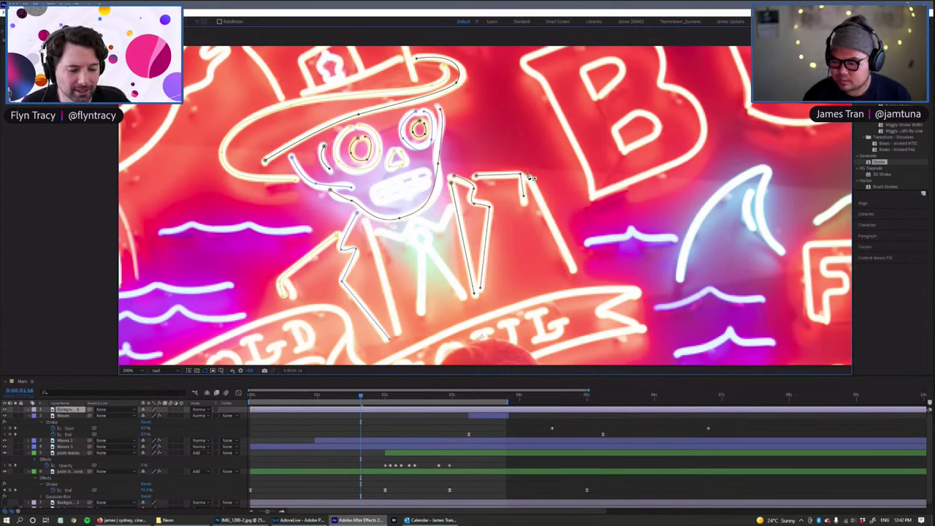
Step: Trace the jacket's right sleeve line, the zigzag shirt collar and the looped tie as separate mask paths
click(574, 271)
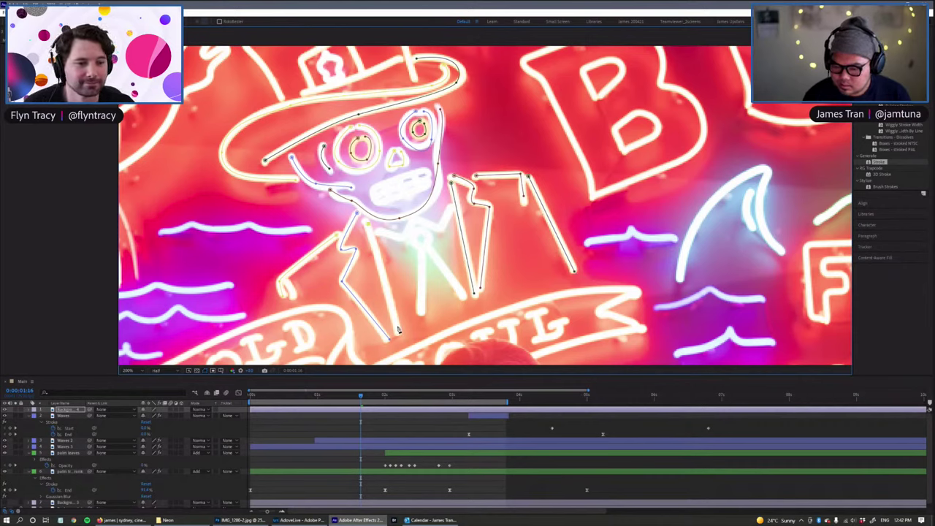
click(378, 230)
click(403, 238)
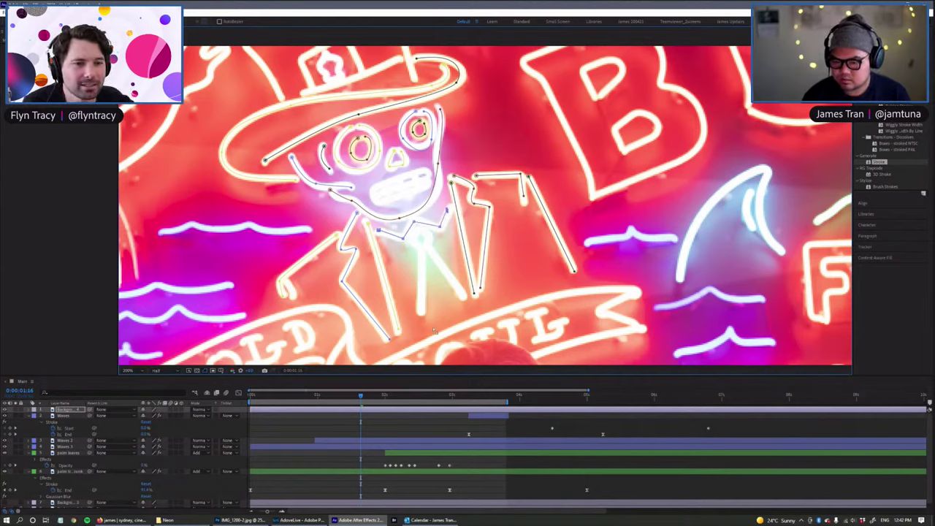
drag(424, 316, 429, 252)
click(464, 300)
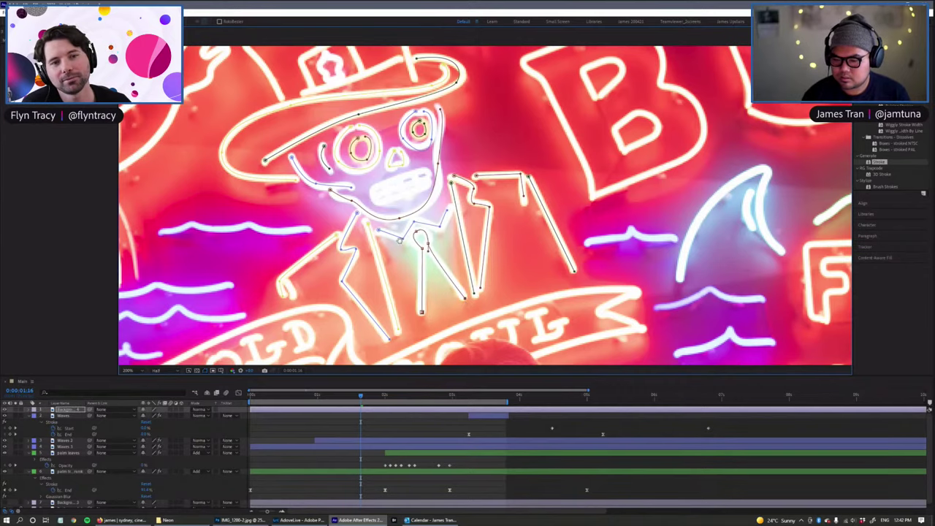
Step: Trace the outline of the skull's mouth around the teeth with a curved mask path
drag(249, 206, 326, 296)
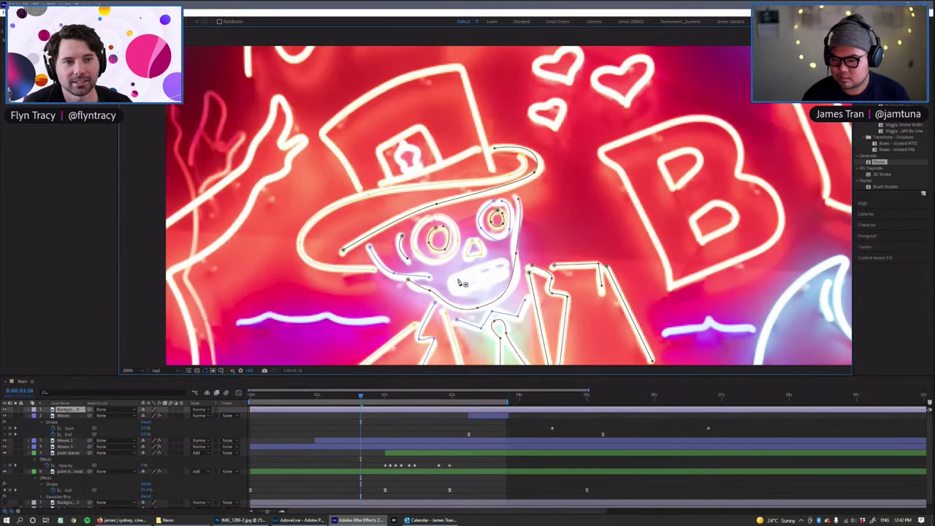
click(506, 265)
drag(488, 266, 470, 273)
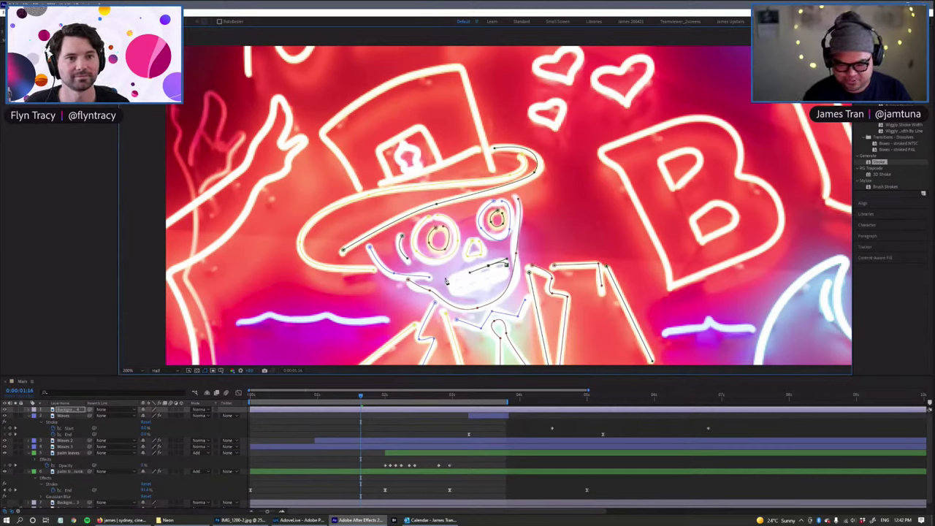
drag(452, 281, 508, 276)
click(507, 273)
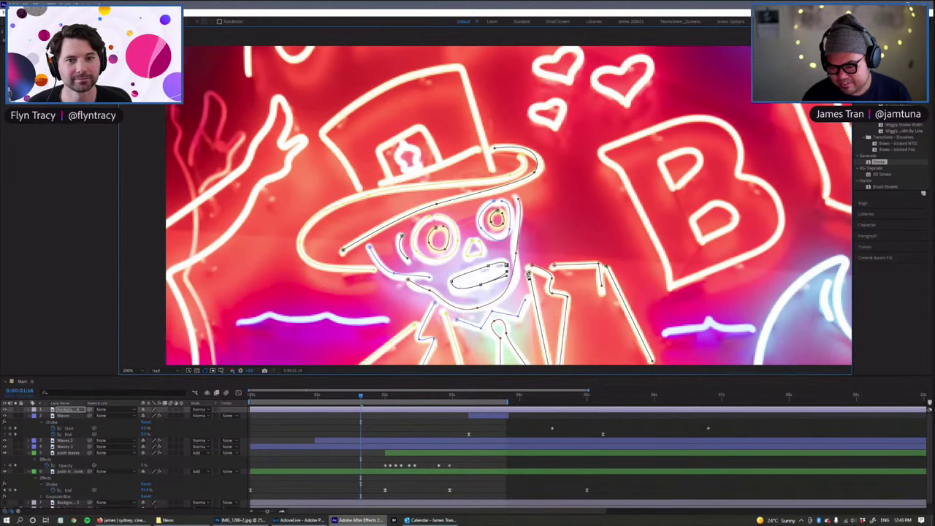
Step: Copy the Stroke and Gaussian Blur effects from the palm trunk layer to the traced background layer and rename it Skeleton
scroll(528, 274, down, 3)
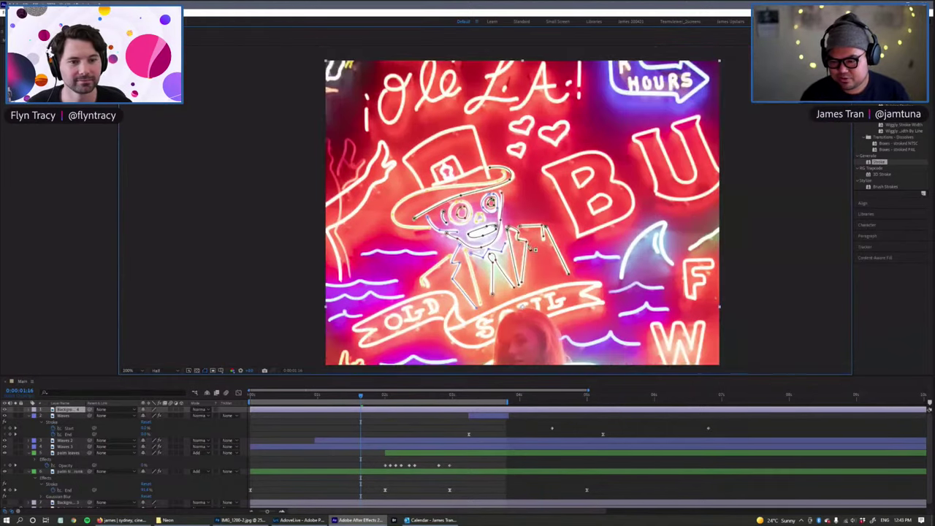
drag(533, 250, 527, 192)
click(67, 473)
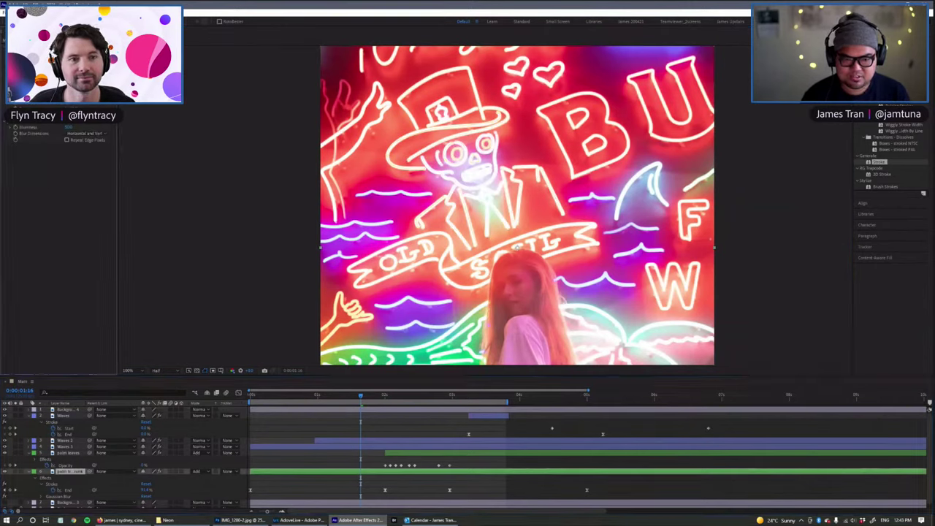
click(23, 109)
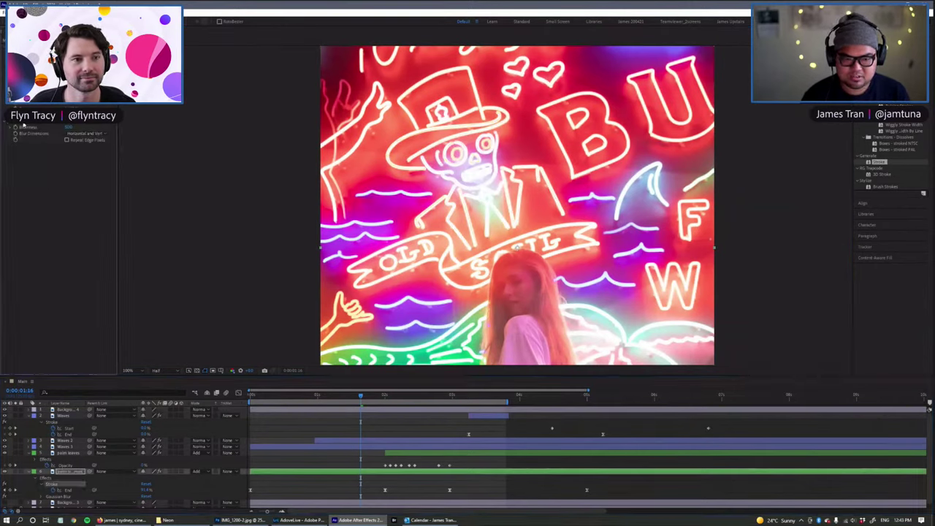
click(67, 408)
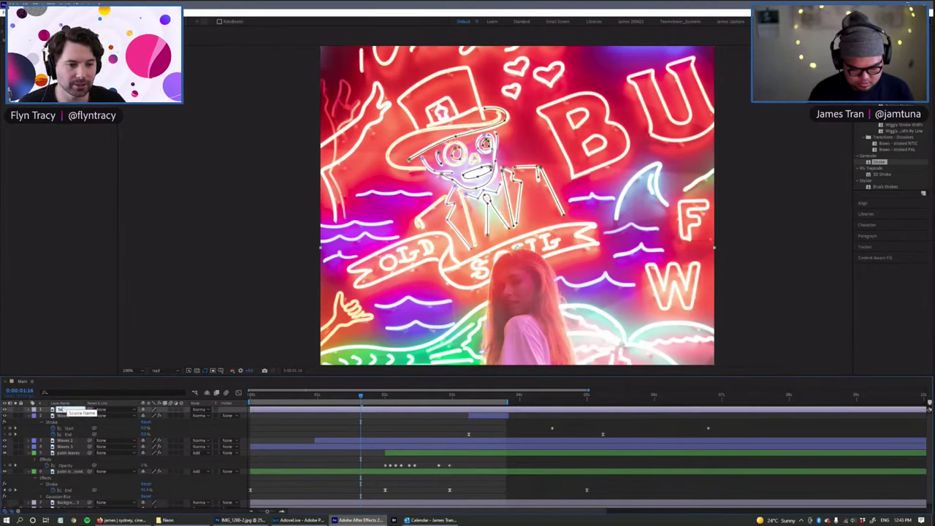
text(Skeleton)
key(Return)
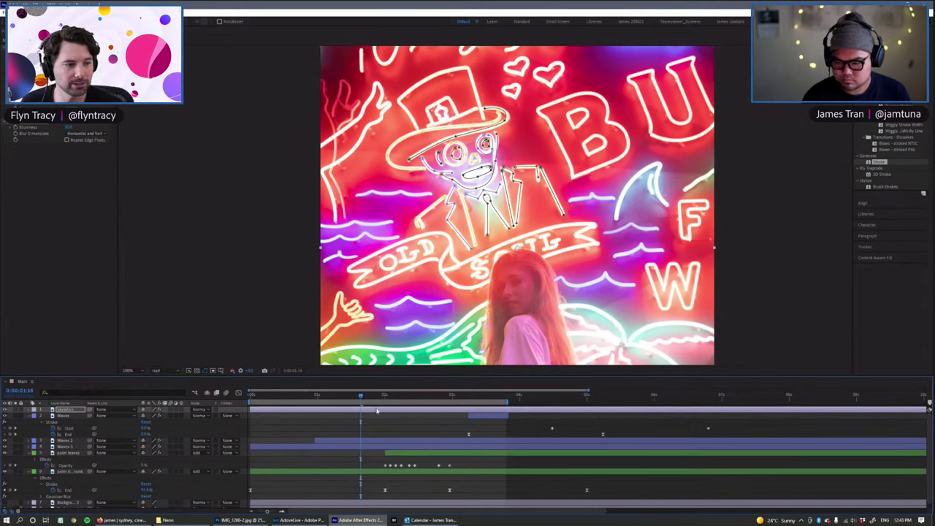
Step: Shift the Skeleton layer's Stroke End keyframes so that the first one sits at 0:00:00:00
key(u)
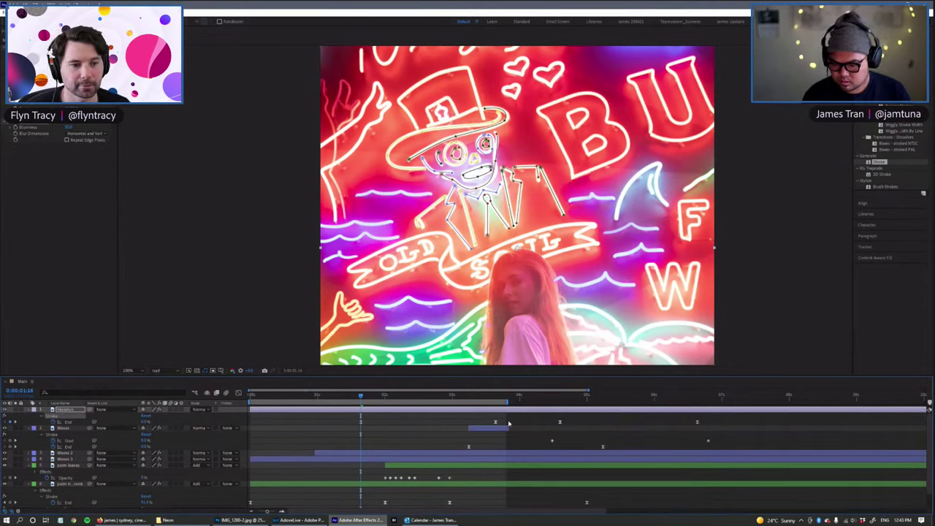
key(minus)
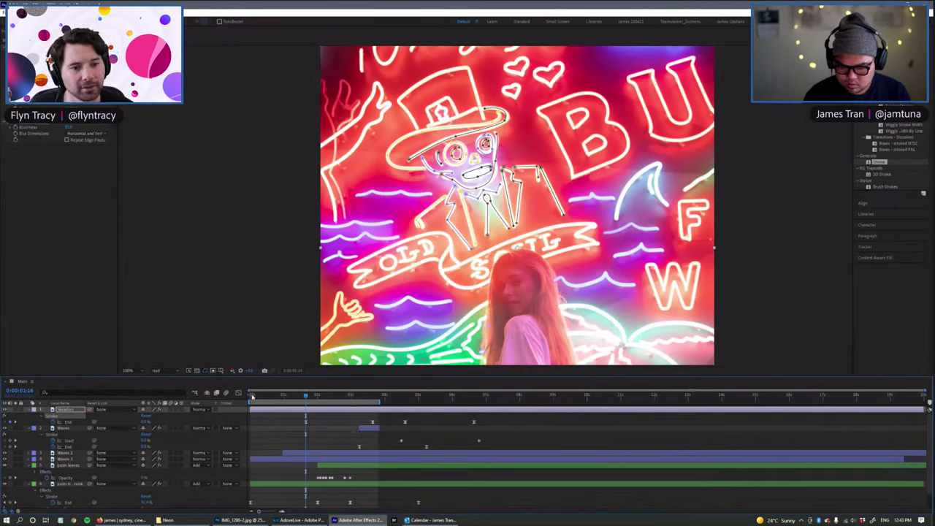
click(252, 396)
drag(490, 419, 257, 426)
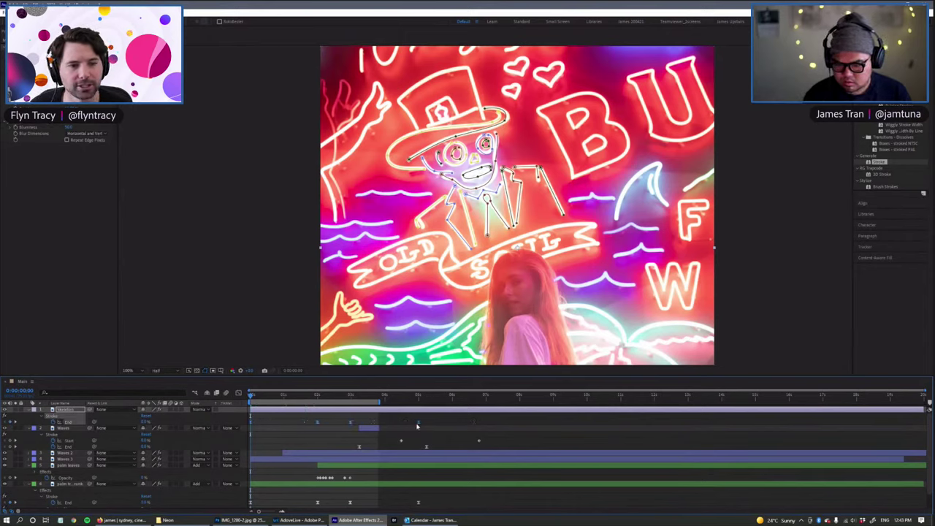
Step: Extend the work area to 0:00:06:21 and preview the animation with the whole composition in view
click(478, 396)
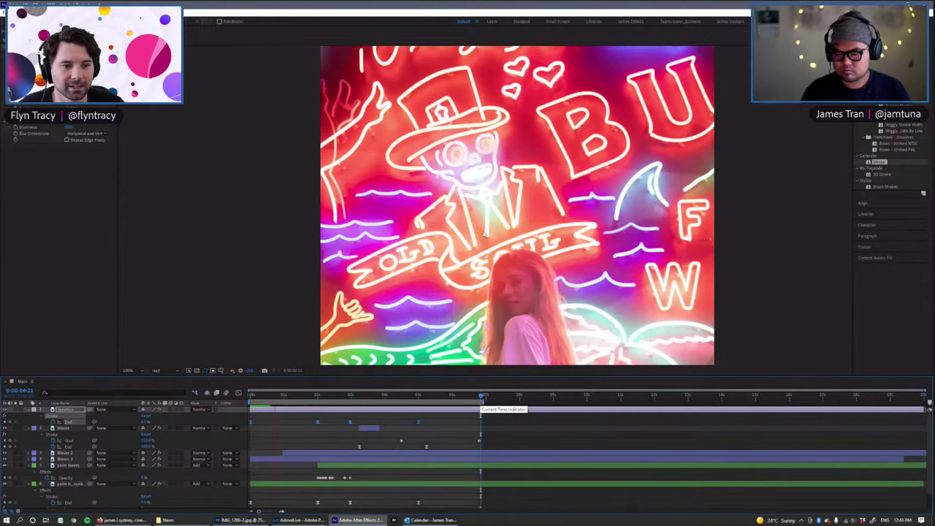
key(comma)
key(comma)
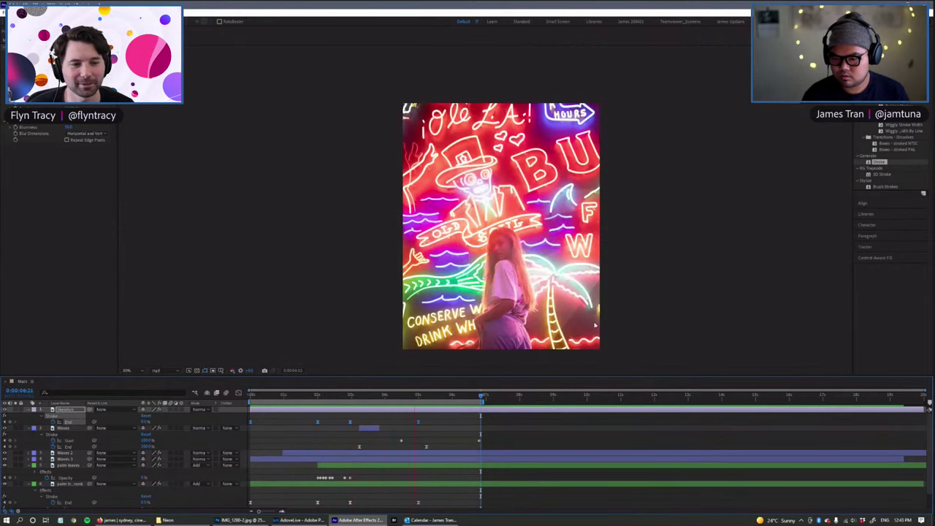
key(space)
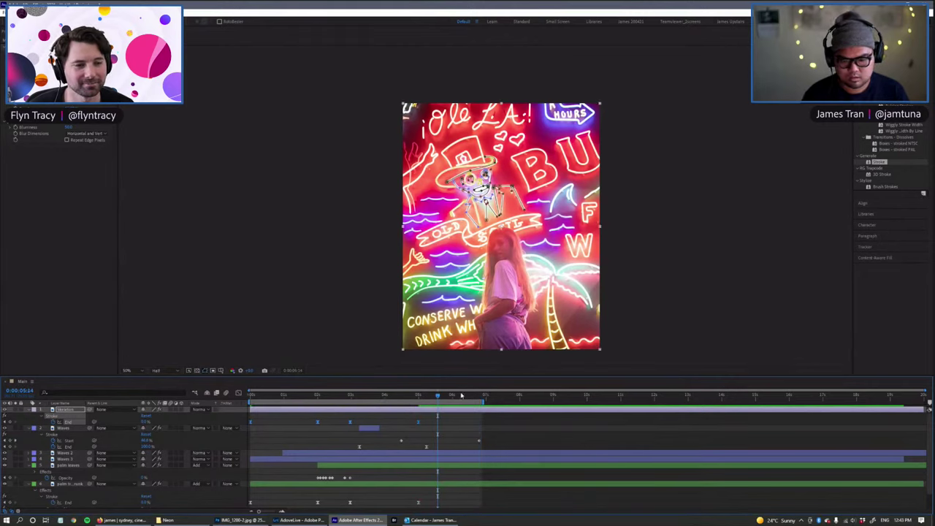
drag(438, 396, 355, 397)
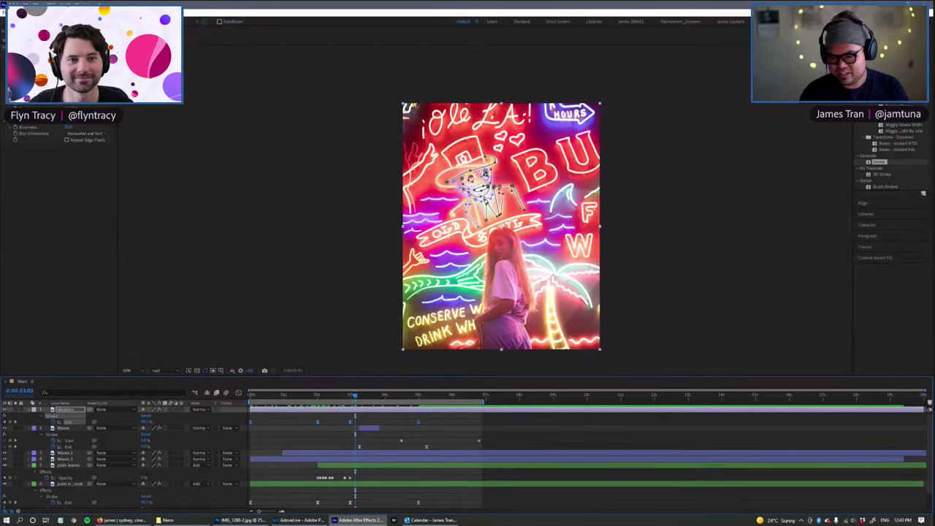
click(520, 429)
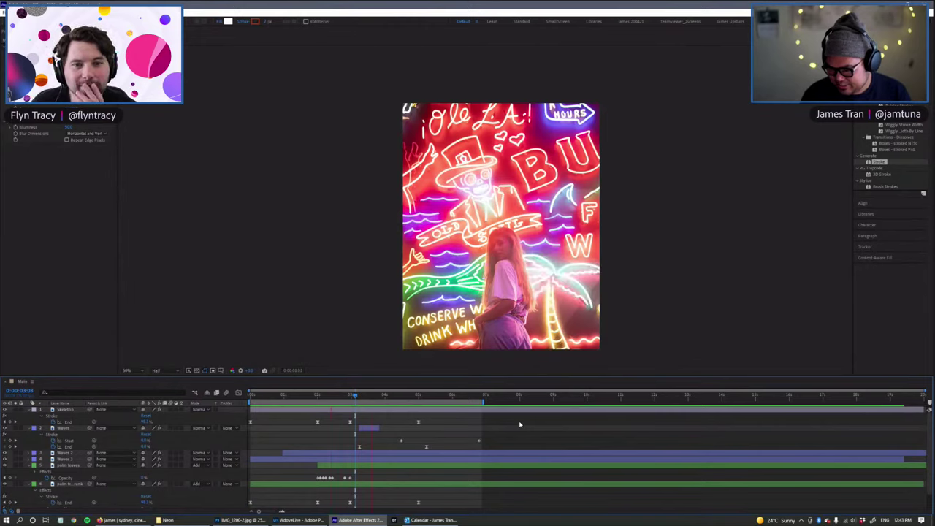
key(k)
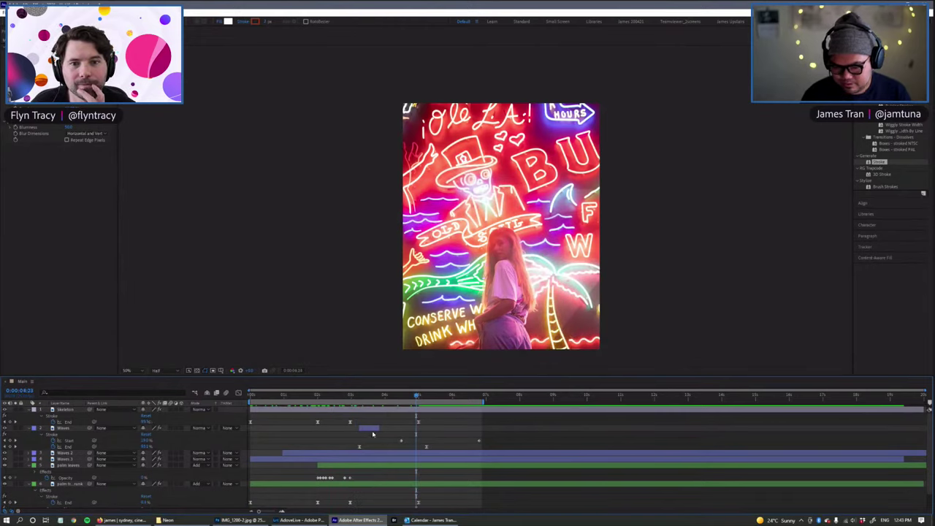
Step: End the work area at 0:00:06:00 and move the Waves layer's clip so that it ends at that time
click(372, 429)
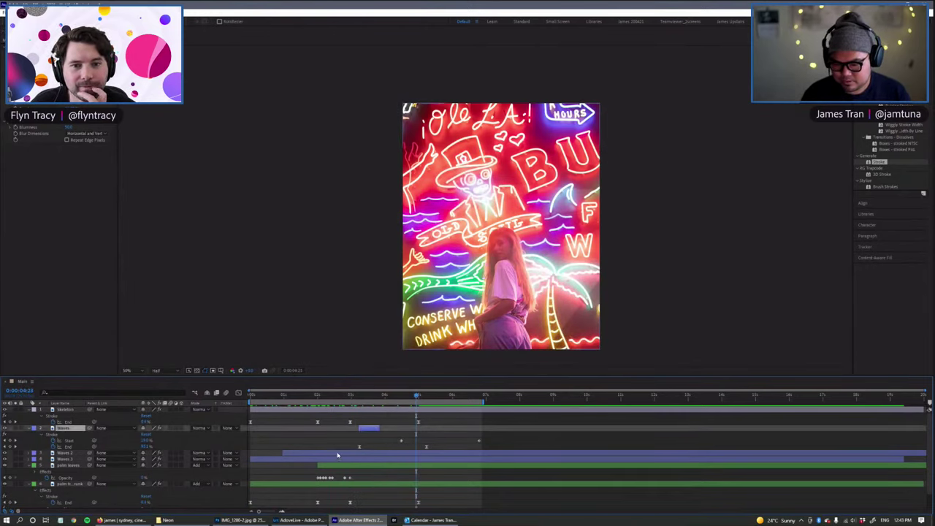
click(450, 395)
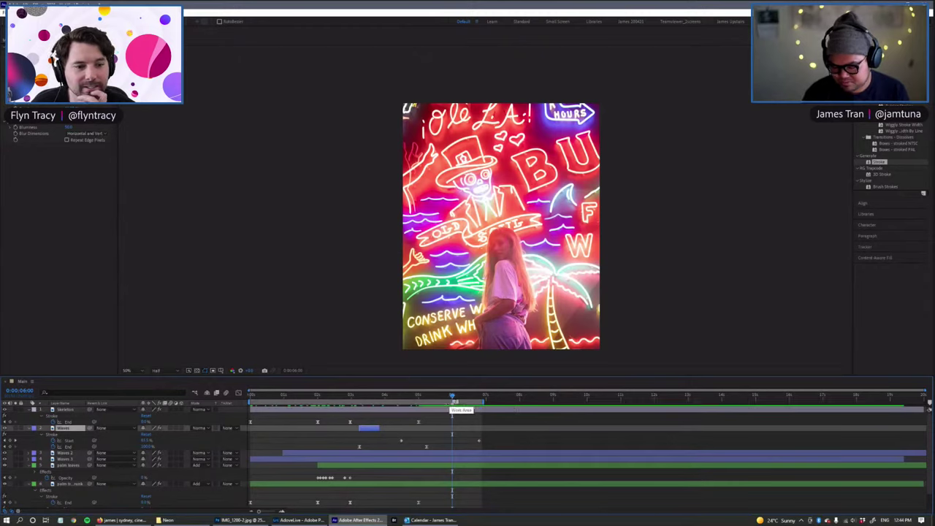
key(Home)
drag(257, 398, 452, 424)
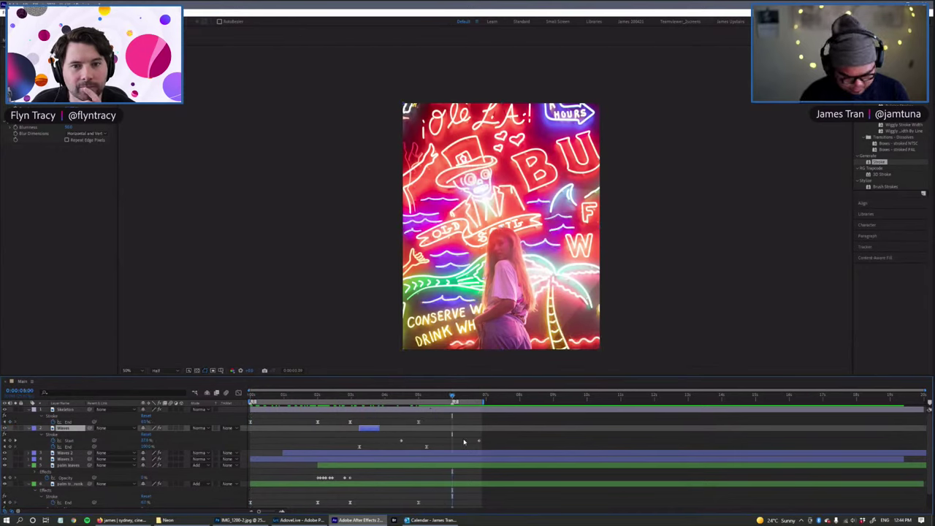
drag(365, 428, 442, 441)
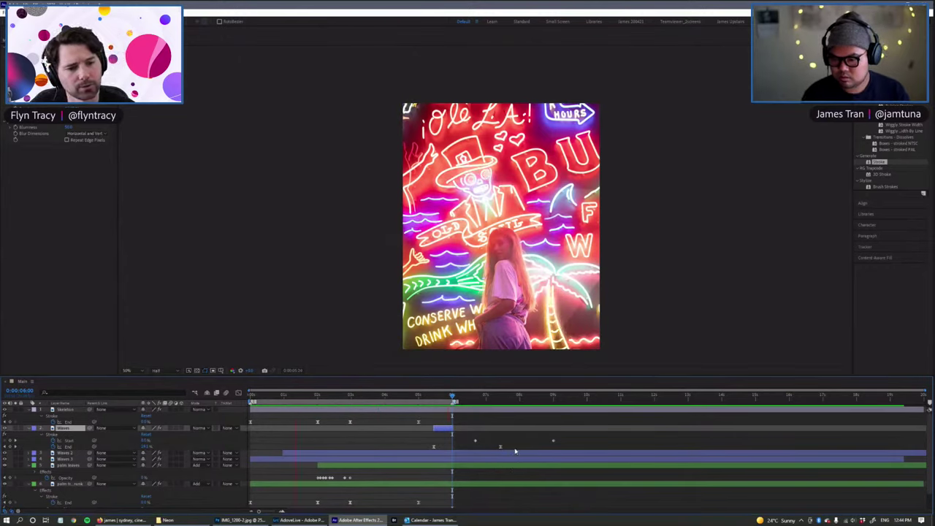
Step: Preview the retimed loop, then examine the skeleton and waves close up
scroll(114, 497, down, 1)
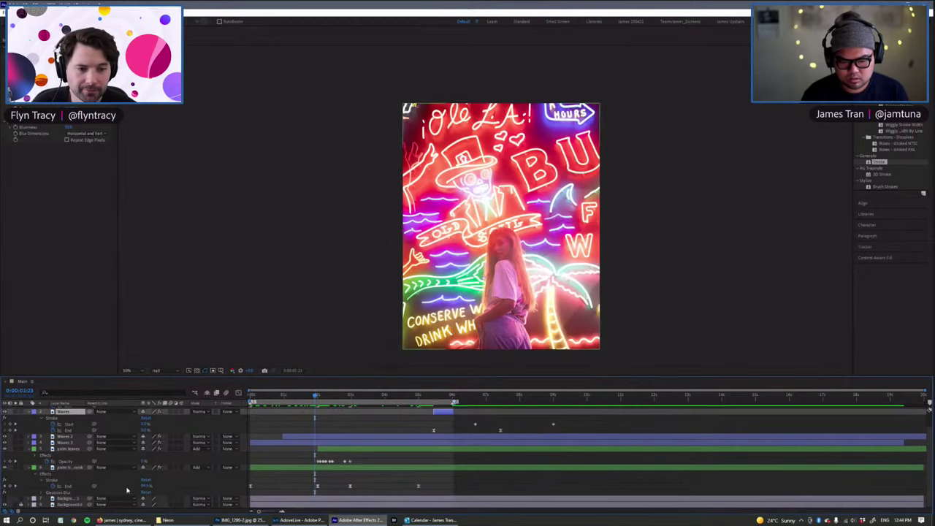
scroll(126, 490, up, 1)
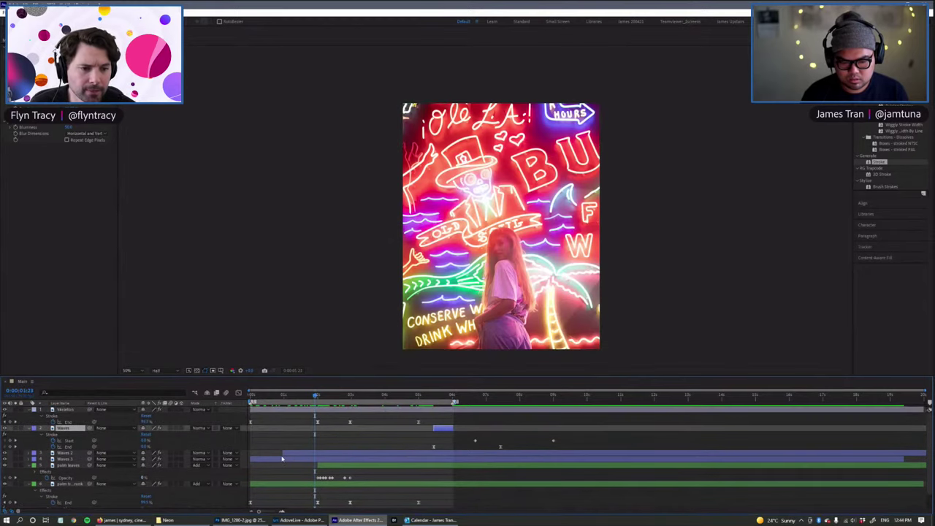
click(592, 422)
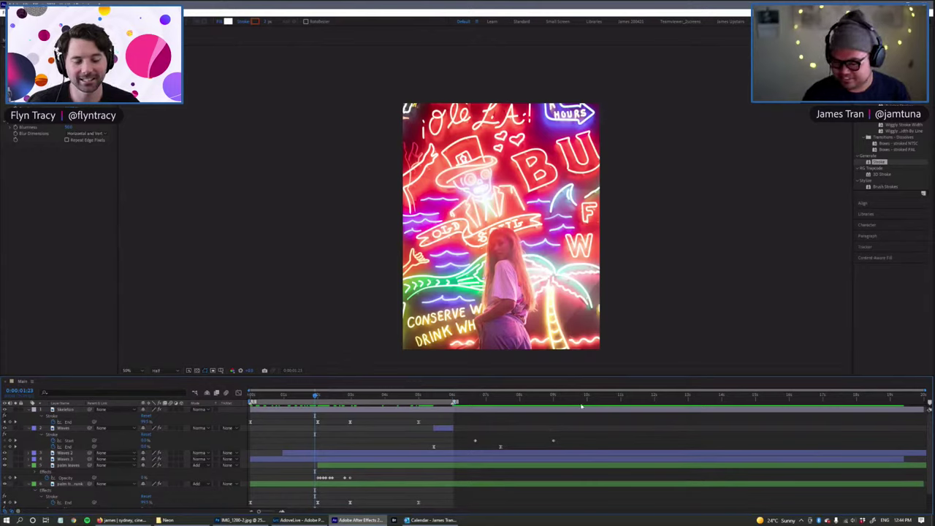
click(365, 412)
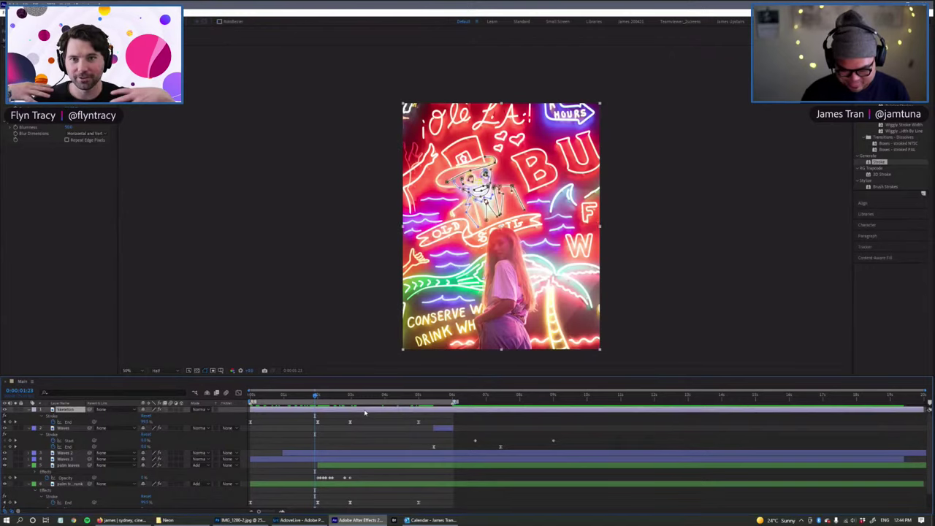
key(space)
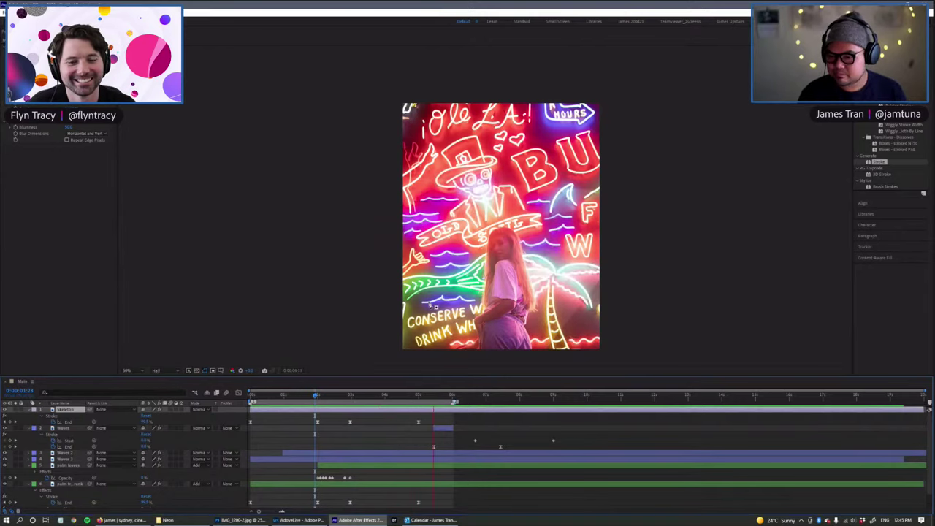
scroll(395, 161, up, 1)
key(space)
drag(457, 274, 528, 257)
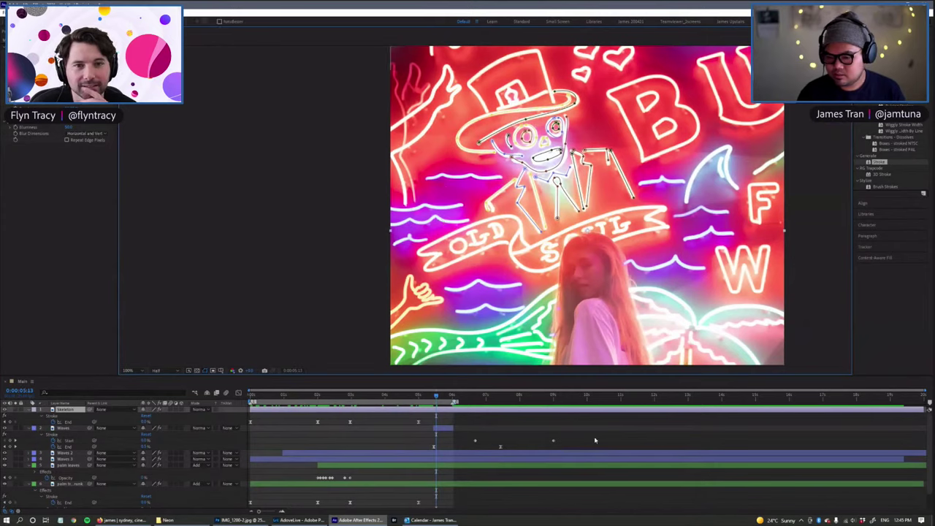
Step: Duplicate the hidden background layer and place the copy, made visible, at the top of the layer stack
key(F2)
key(Home)
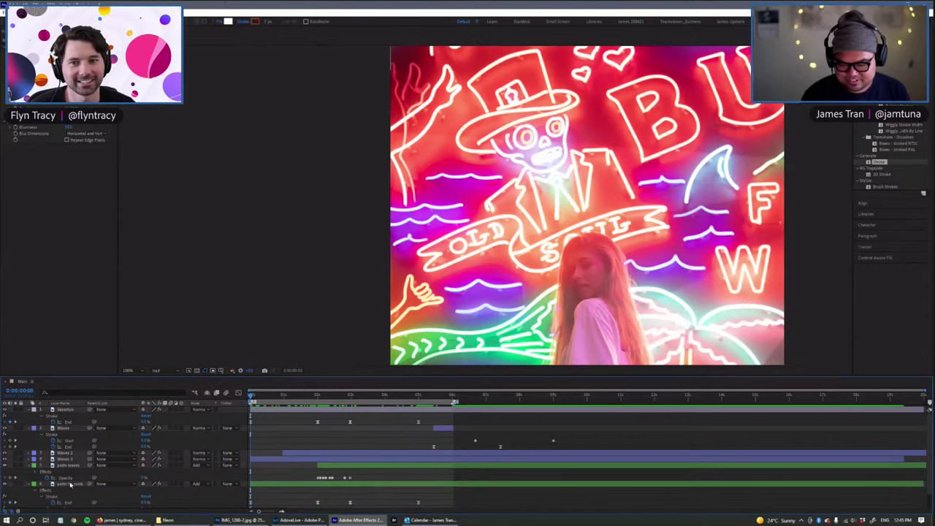
scroll(73, 484, down, 1)
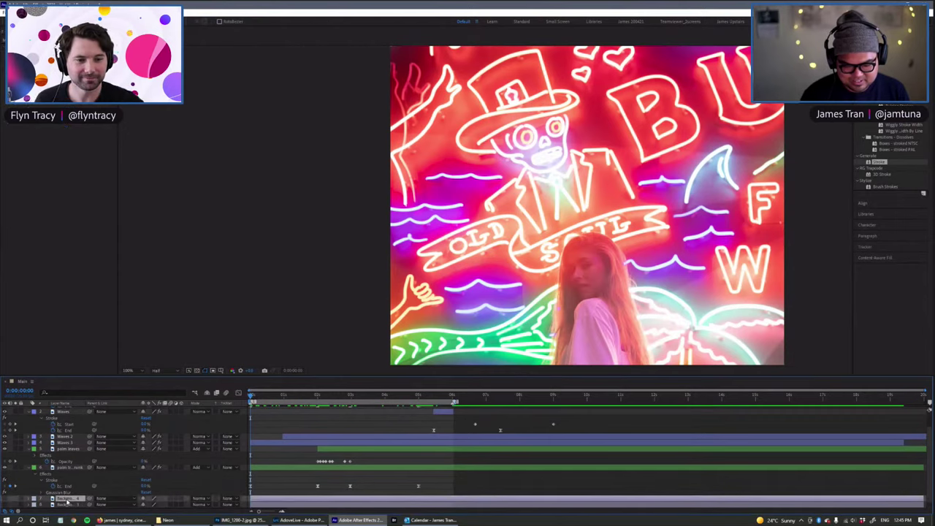
scroll(67, 407, up, 1)
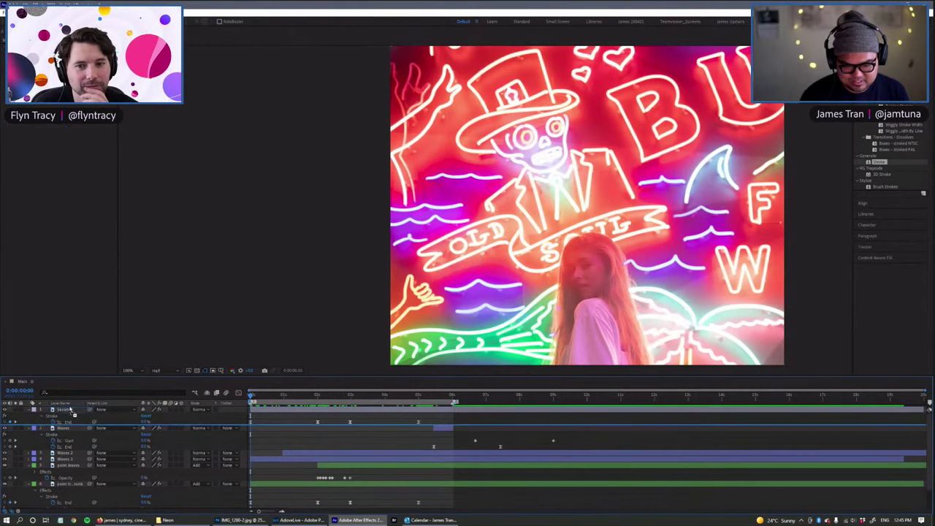
scroll(10, 416, up, 1)
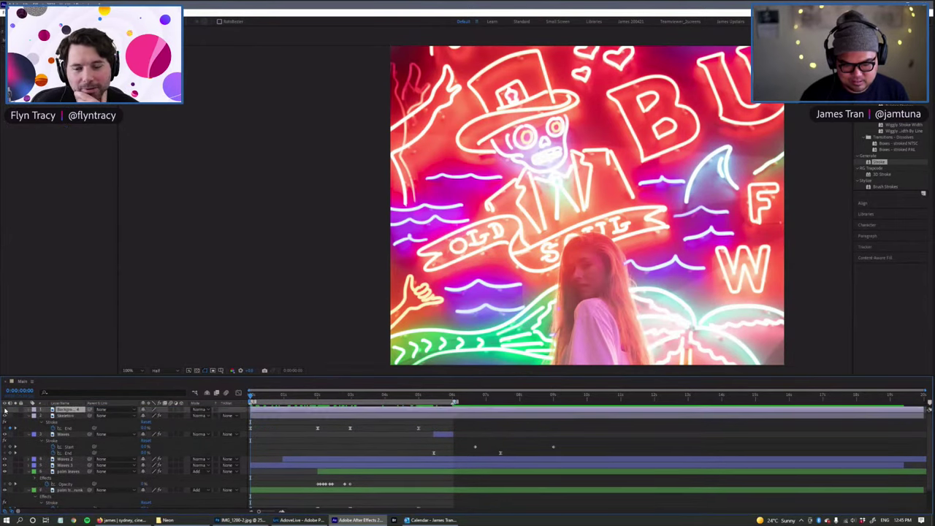
key(period)
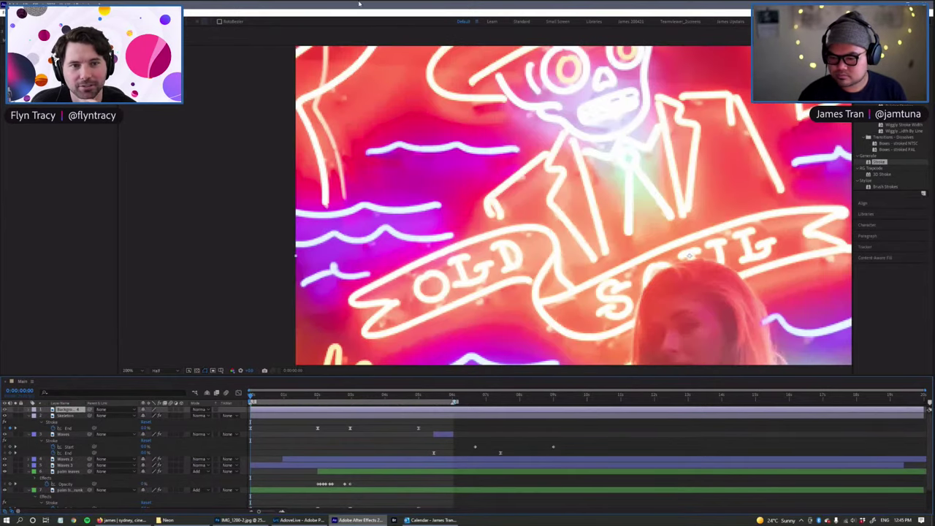
Step: Trace the letter O and the main strokes of the L in the OLD banner with mask paths on the top background copy
drag(448, 305, 372, 180)
key(g)
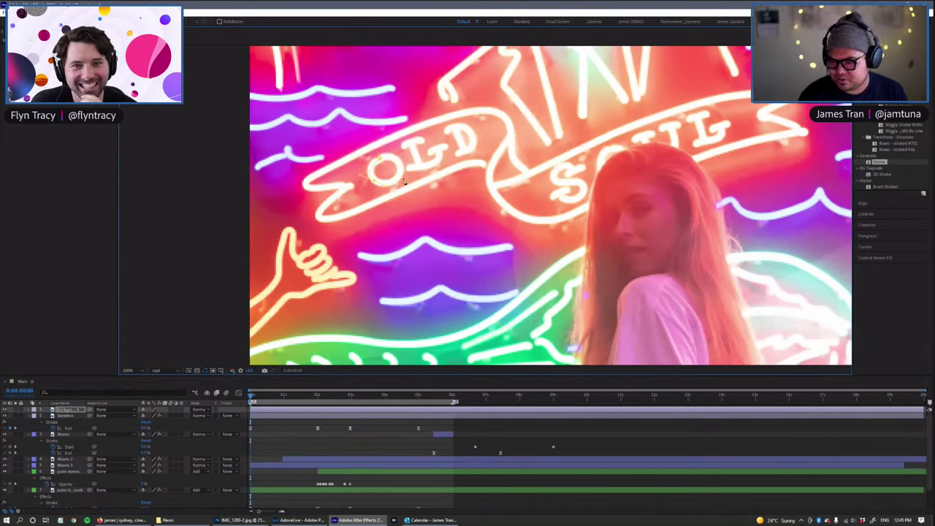
ctrl+click(441, 176)
click(404, 145)
click(422, 138)
ctrl+click(416, 149)
click(414, 146)
drag(419, 165, 422, 166)
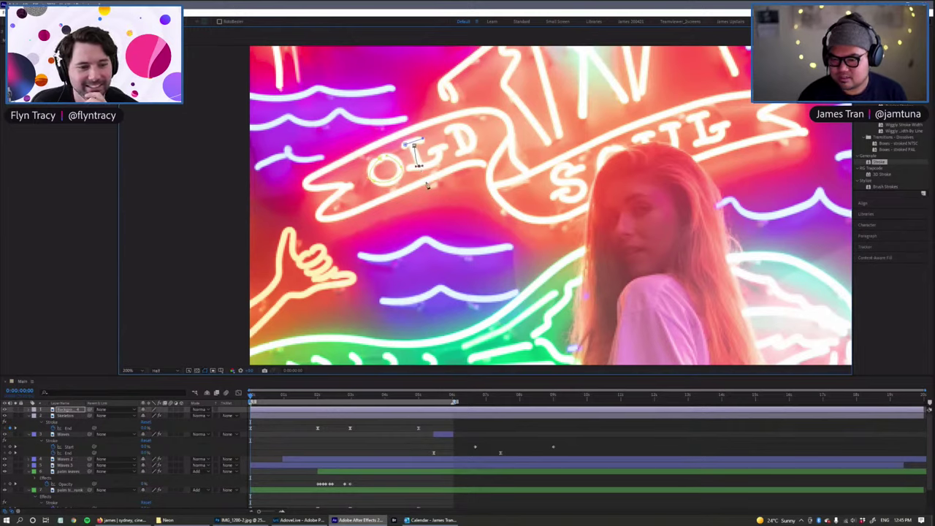
drag(440, 156, 439, 140)
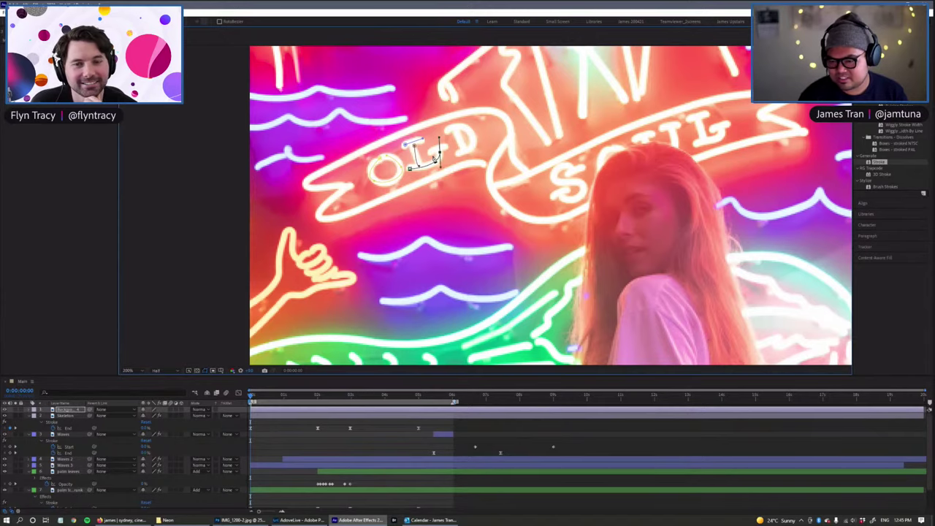
ctrl+click(437, 157)
Step: Complete the L's end stroke and trace the serifs, stem and bowl of the D in OLD as mask paths
drag(411, 187, 385, 235)
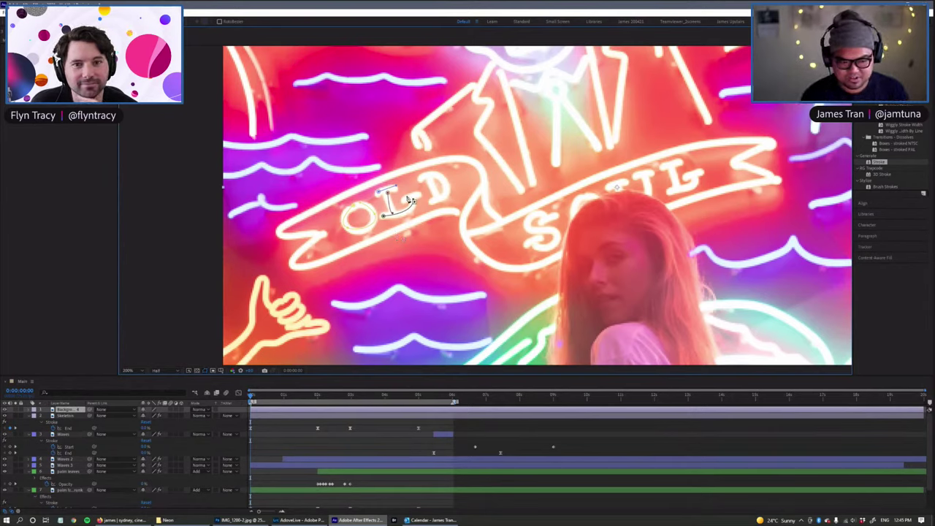
click(417, 195)
ctrl+click(442, 197)
click(421, 178)
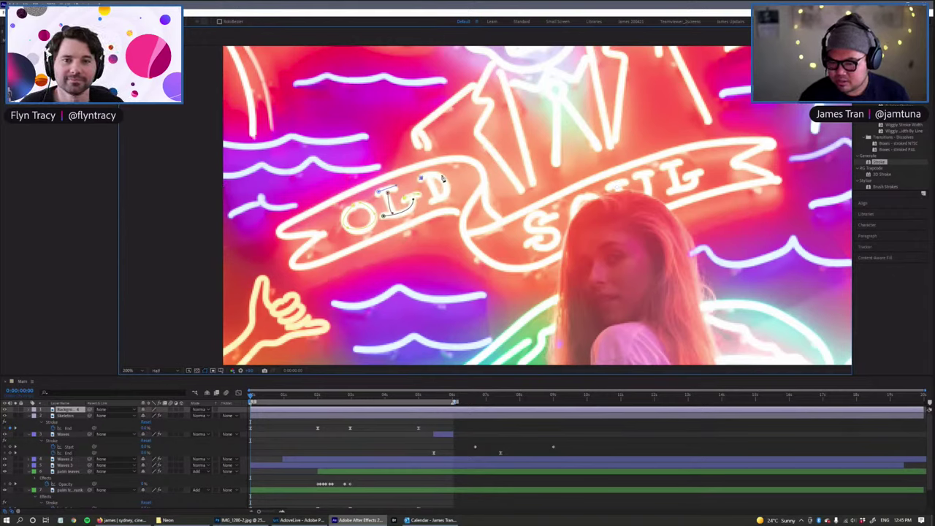
drag(445, 188, 437, 206)
click(434, 201)
ctrl+click(447, 175)
click(427, 174)
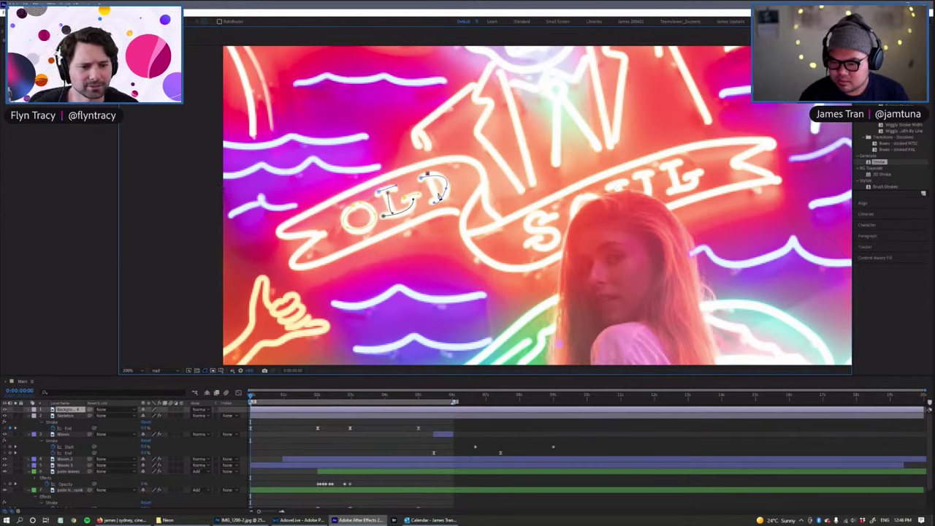
click(439, 202)
ctrl+click(521, 262)
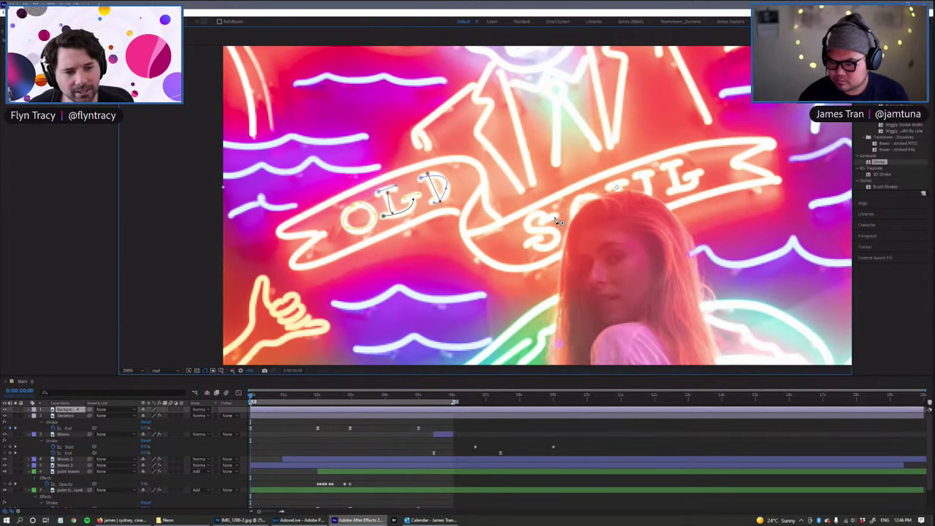
Step: Trace the S and the visible parts of the O and U in the SOUL banner with separate mask paths
drag(545, 221, 534, 244)
click(534, 239)
ctrl+click(544, 242)
click(525, 247)
ctrl+click(523, 259)
click(574, 217)
mouse_move(591, 197)
mouse_down()
mouse_move(606, 203)
mouse_move(630, 180)
mouse_up()
ctrl+click(640, 203)
click(609, 187)
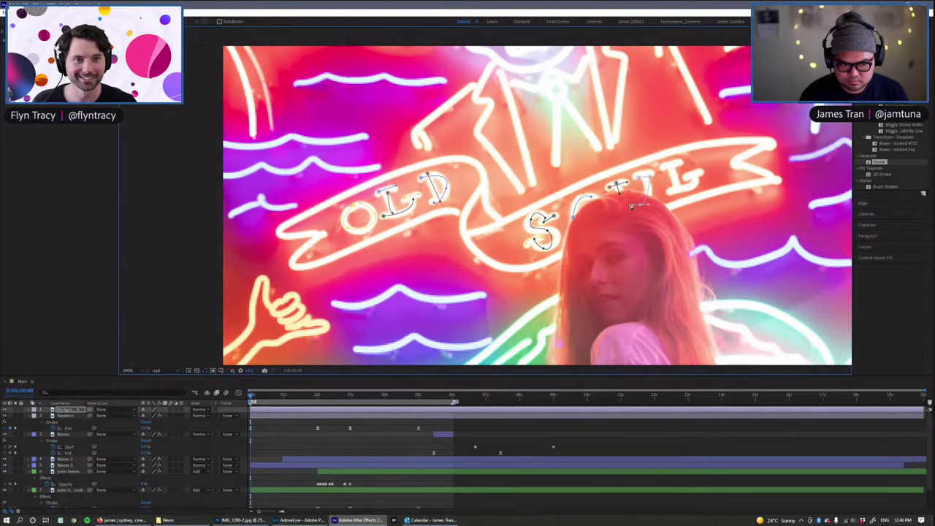
Step: Trace the serif, stem and foot of the L in SOUL with mask paths to finish outlining the banner lettering
drag(497, 229, 330, 248)
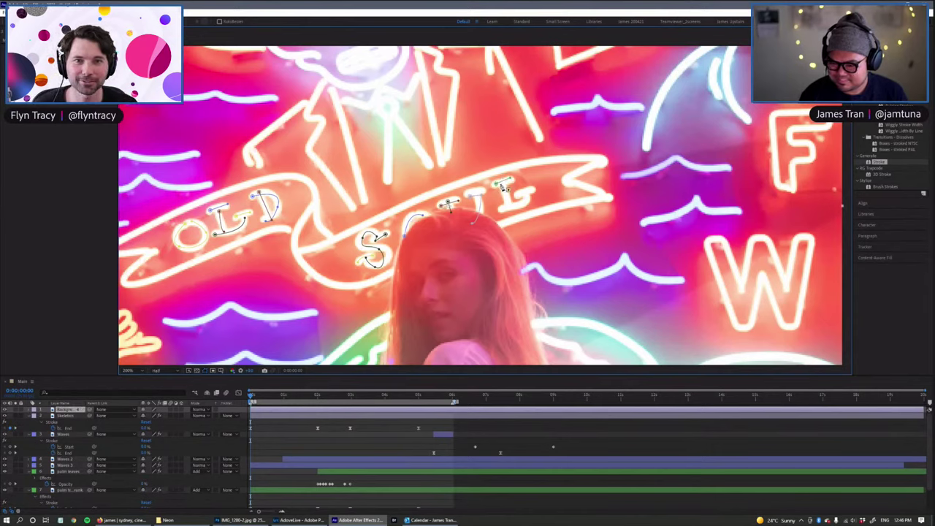
click(509, 206)
ctrl+click(520, 219)
click(501, 209)
drag(529, 195, 533, 179)
ctrl+click(524, 195)
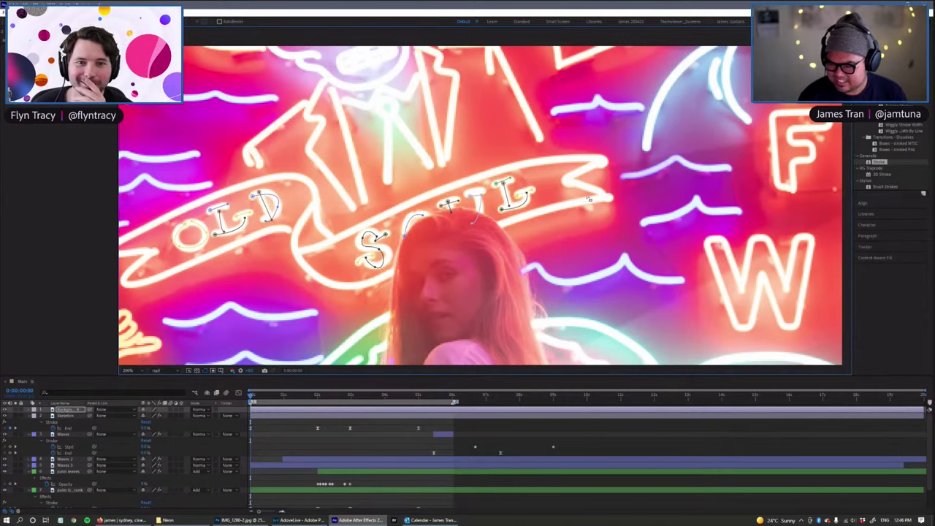
scroll(345, 239, down, 1)
drag(324, 258, 407, 260)
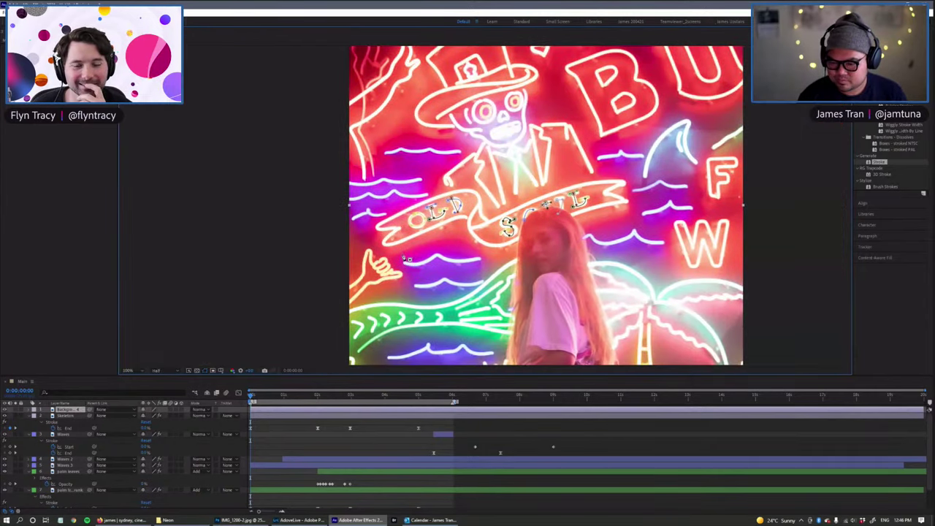
scroll(408, 259, up, 1)
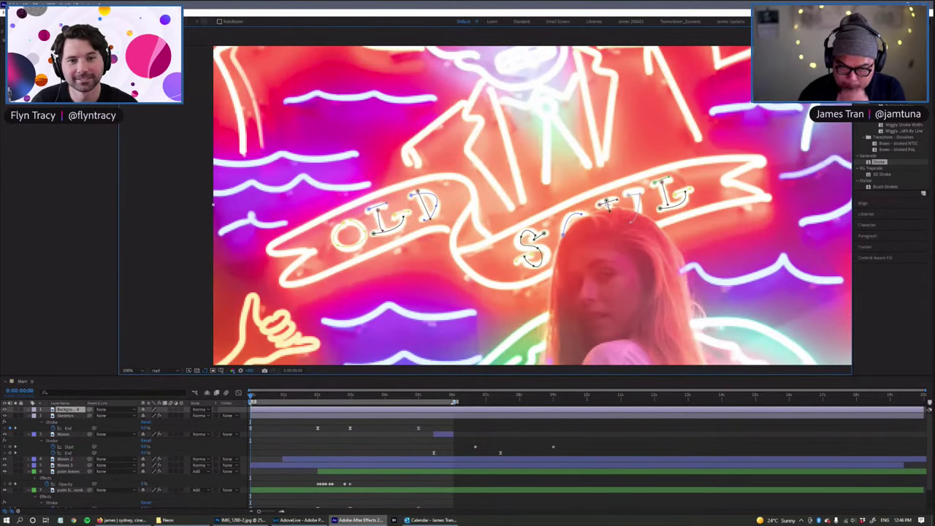
Step: Copy all effects, including Stroke with its keyframes, from the palm trunk layer onto the masked top background copy
click(62, 493)
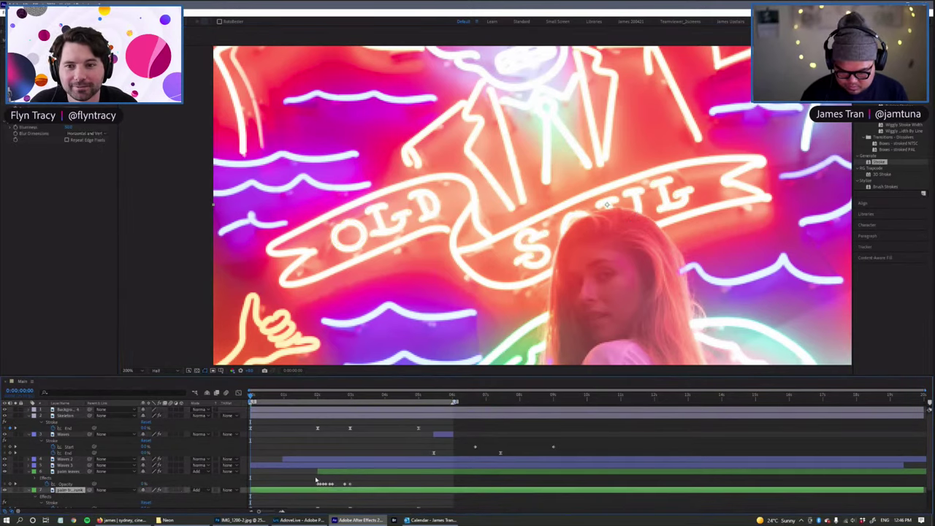
click(40, 177)
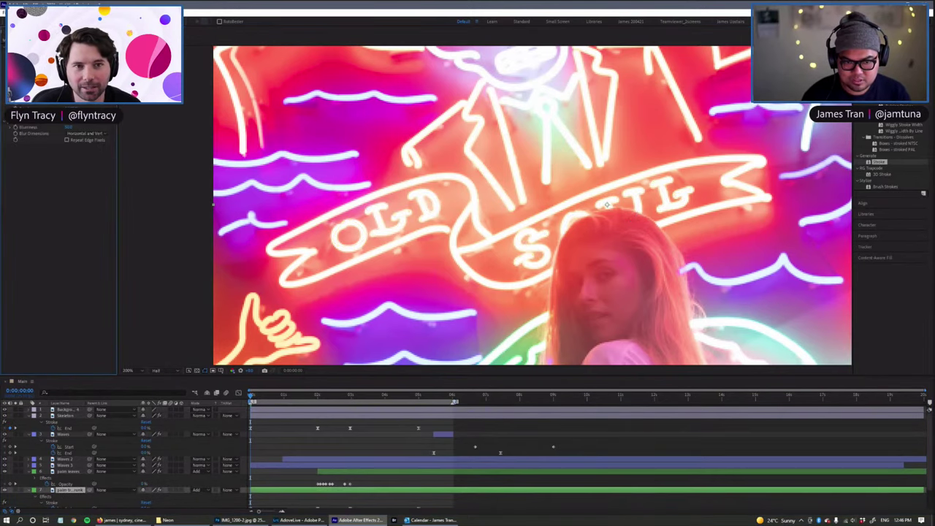
key(ctrl+a)
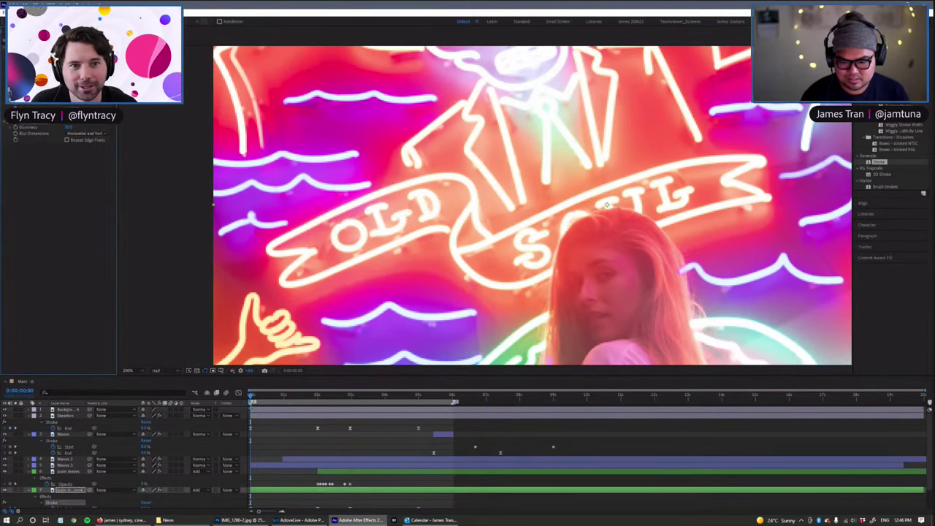
click(259, 410)
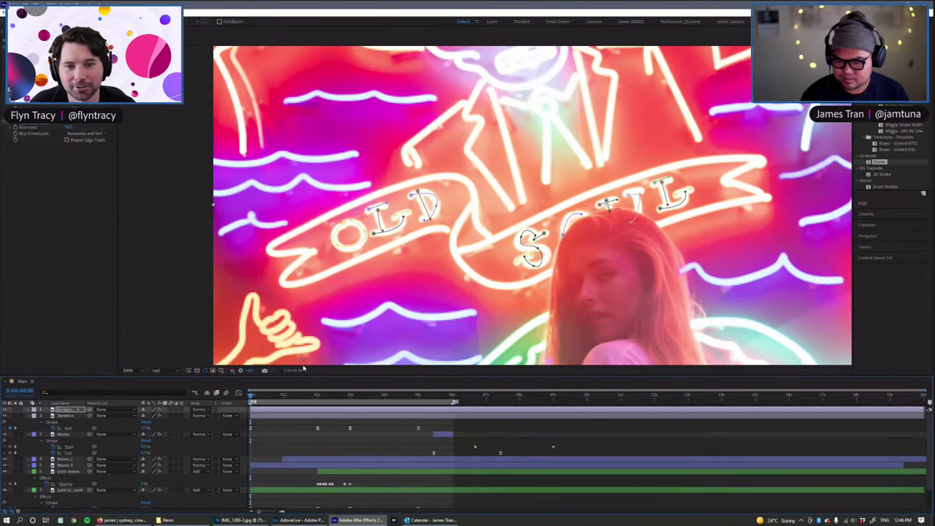
Step: Preview the banner lettering animation close up, then play the loop with the whole composition in view
key(space)
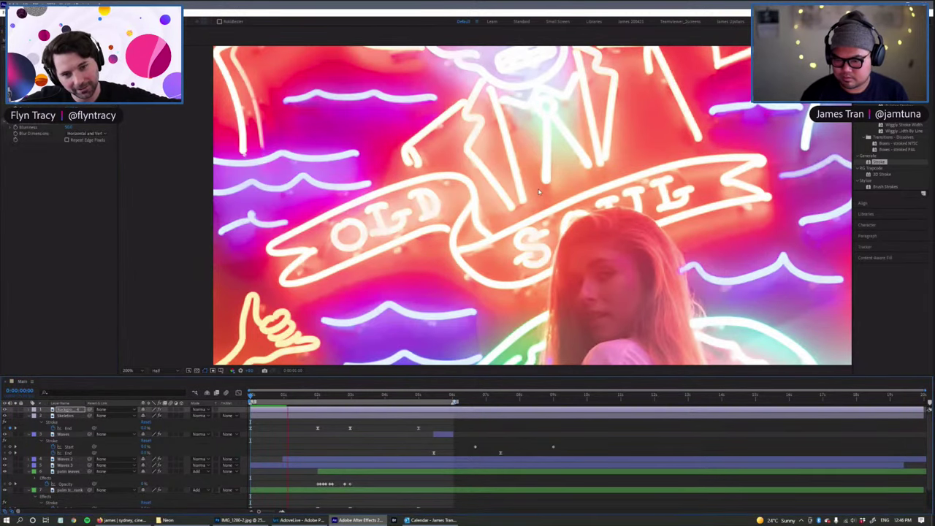
key(comma)
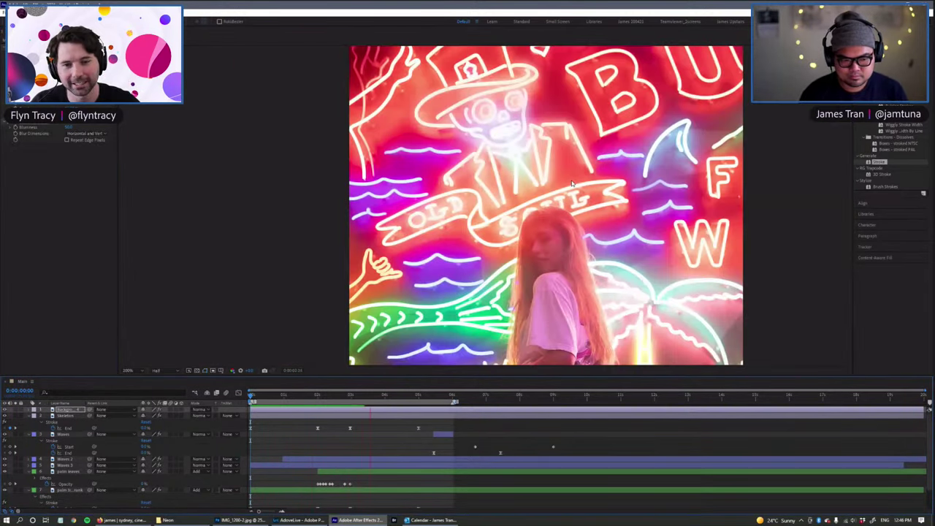
key(space)
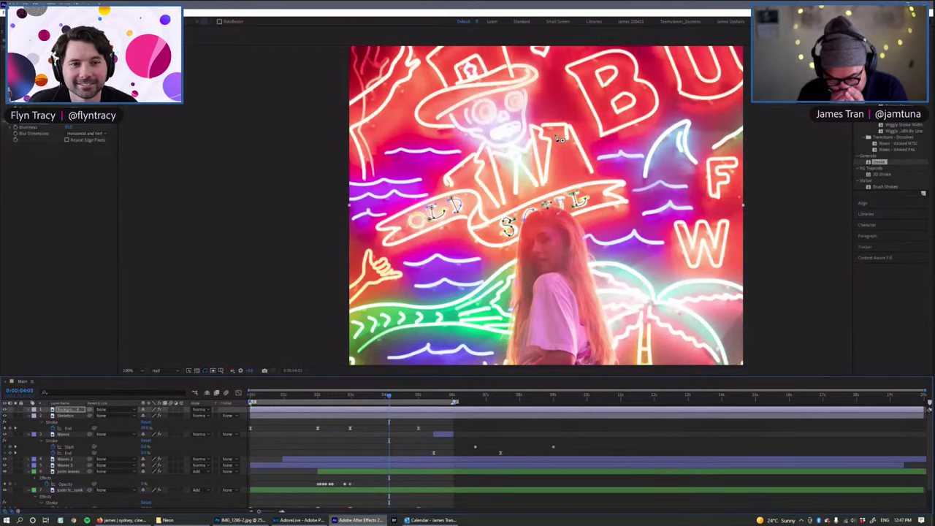
scroll(558, 138, down, 2)
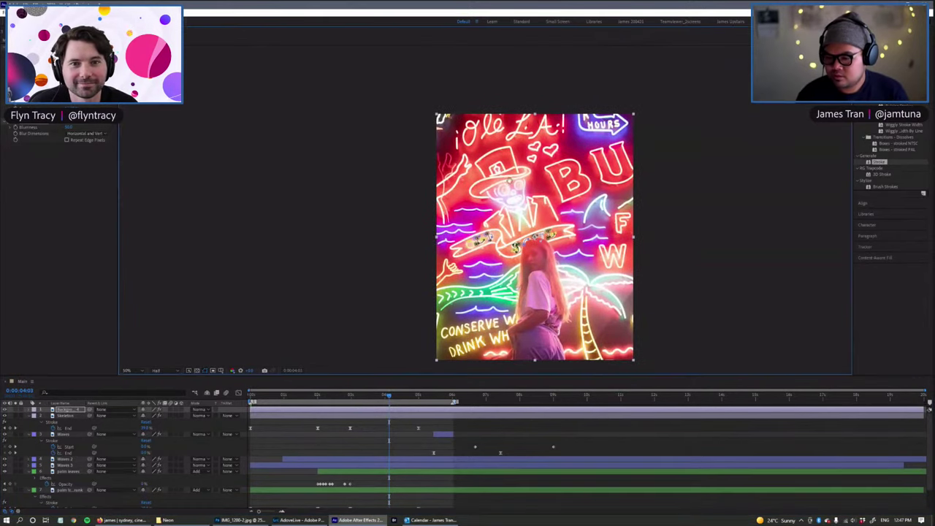
key(g)
key(space)
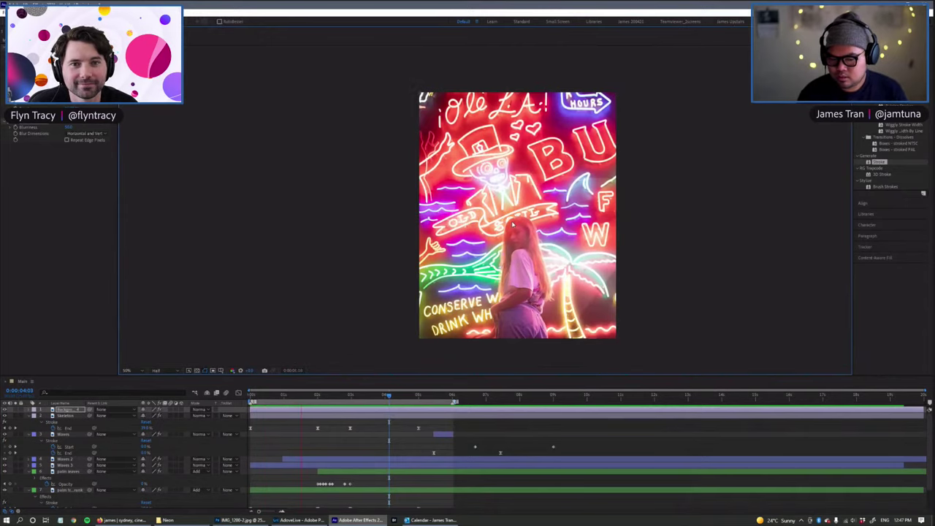
click(512, 293)
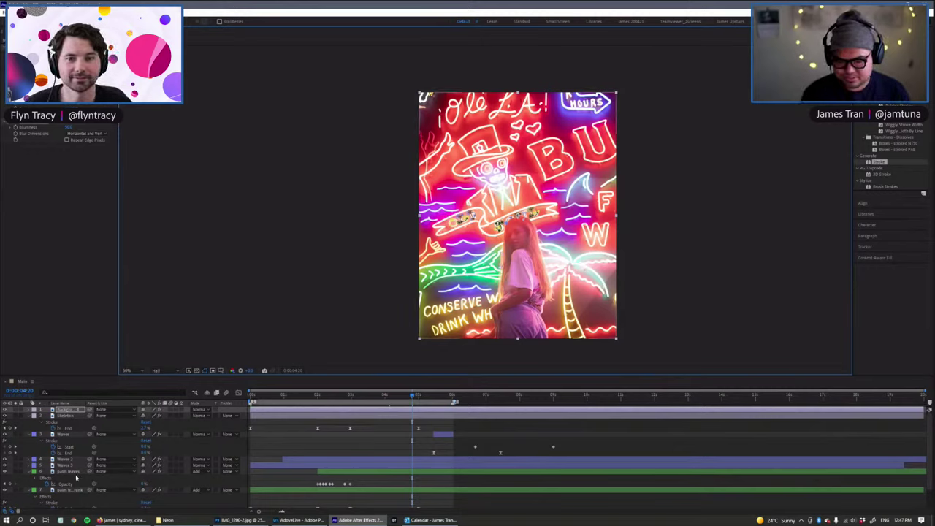
Step: Duplicate all animated neon layers together, from the top background copy and Skeleton down to the palm trunk
scroll(70, 499, down, 1)
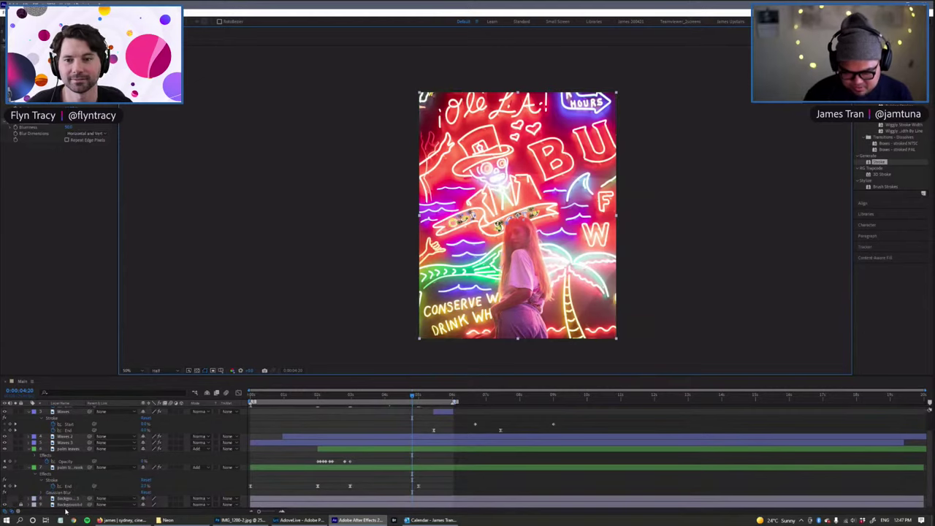
shift+click(70, 468)
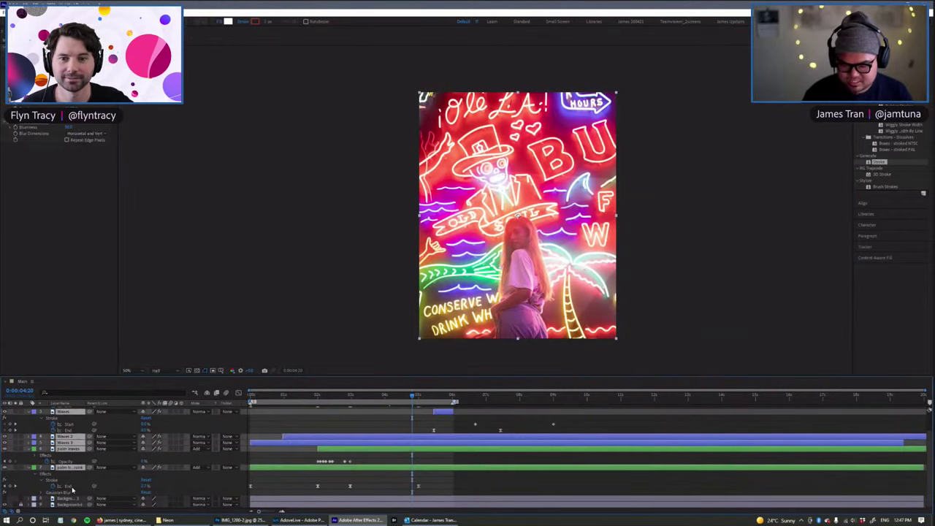
scroll(73, 492, up, 1)
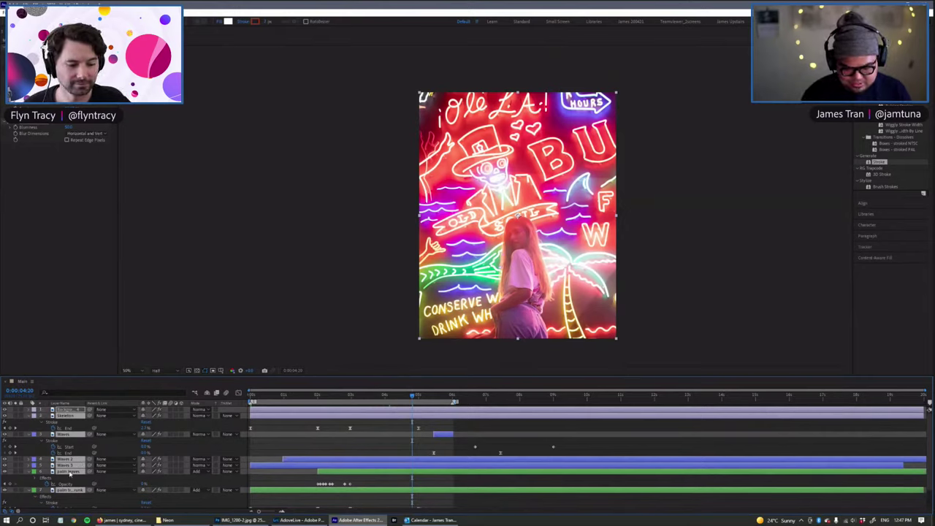
scroll(95, 479, down, 1)
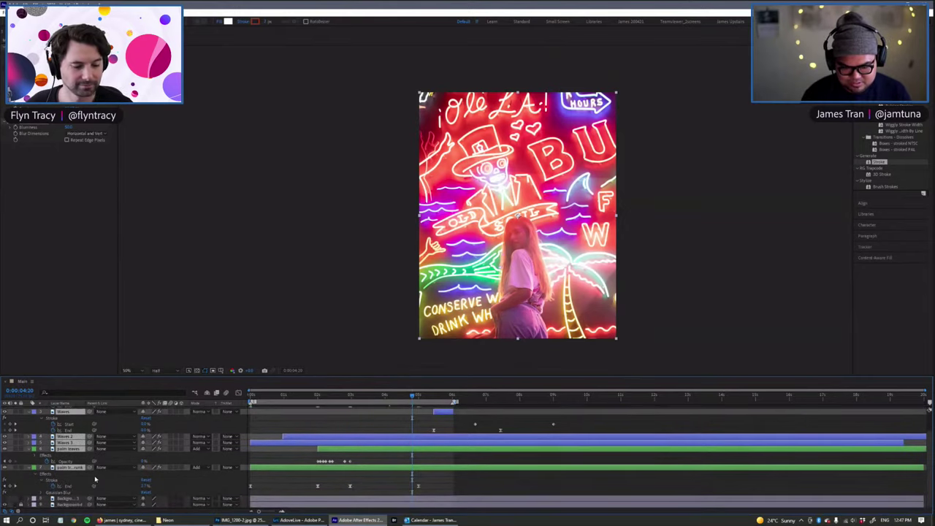
scroll(89, 481, up, 1)
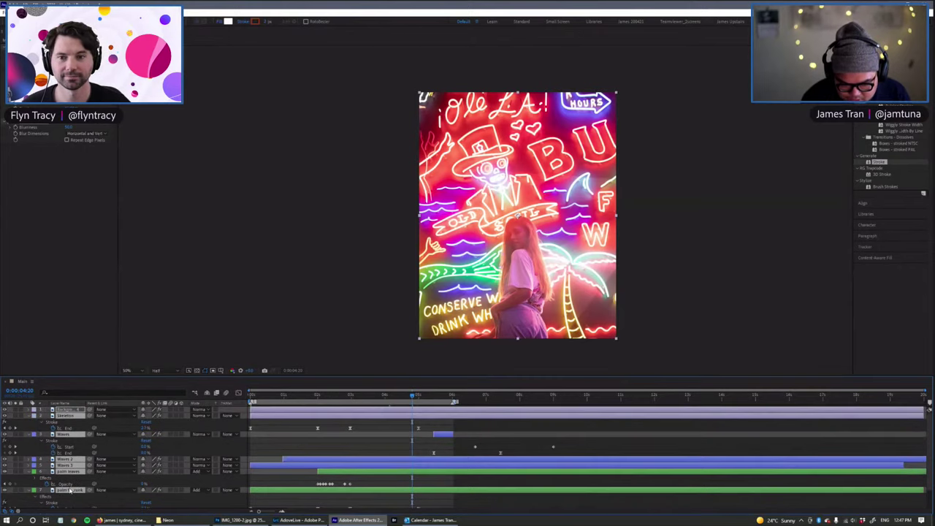
click(526, 430)
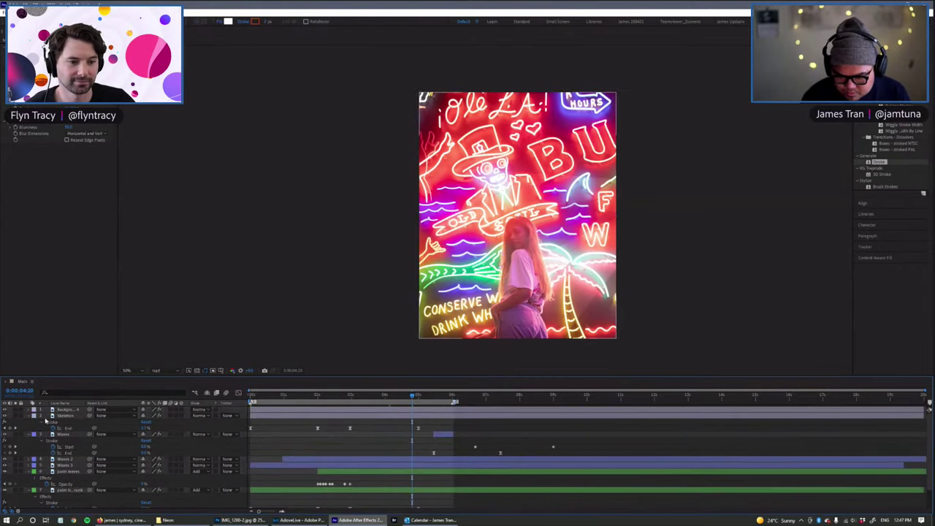
key(ctrl+a)
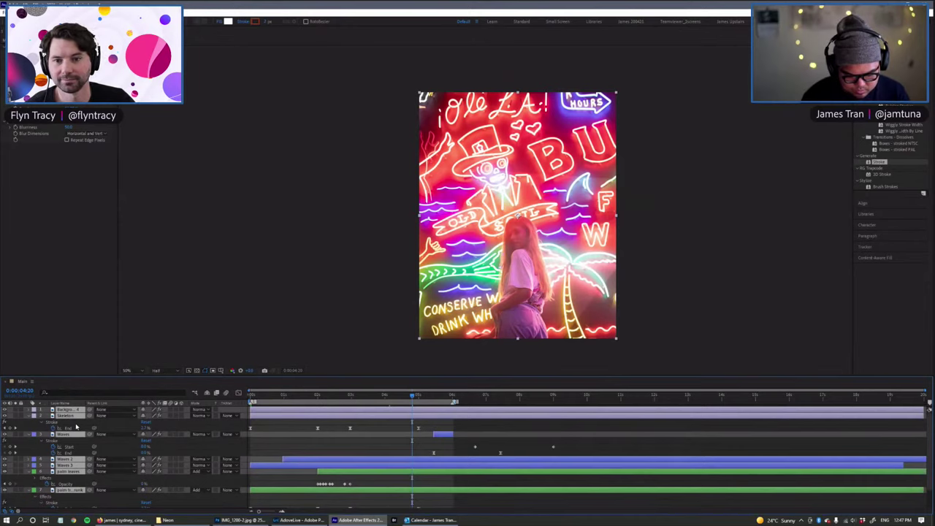
key(ctrl+d)
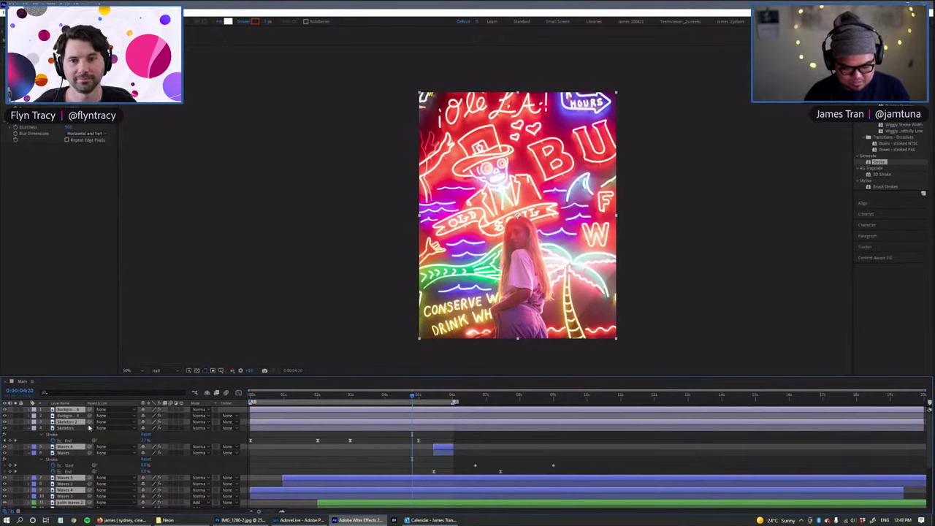
Step: Pre-compose the duplicated neon layers into a new composition named Lights
key(ctrl+shift+c)
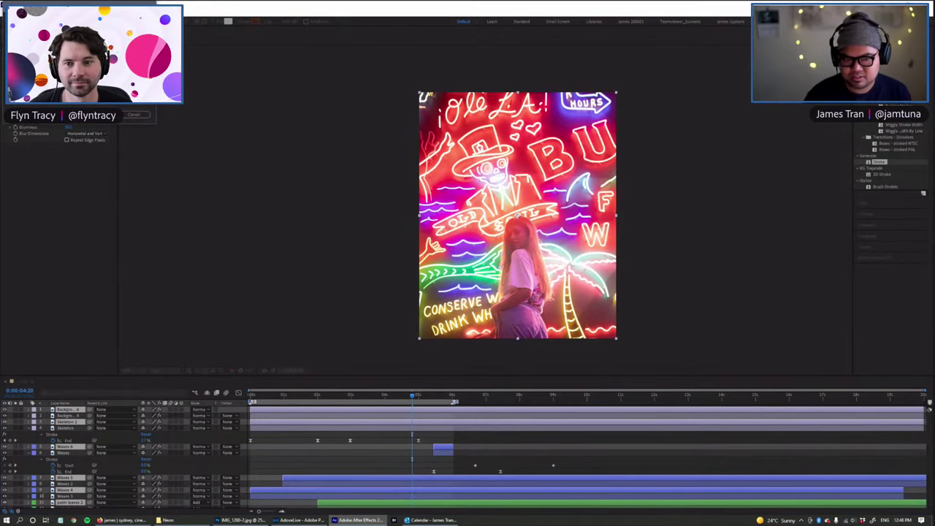
text(Lights)
key(Return)
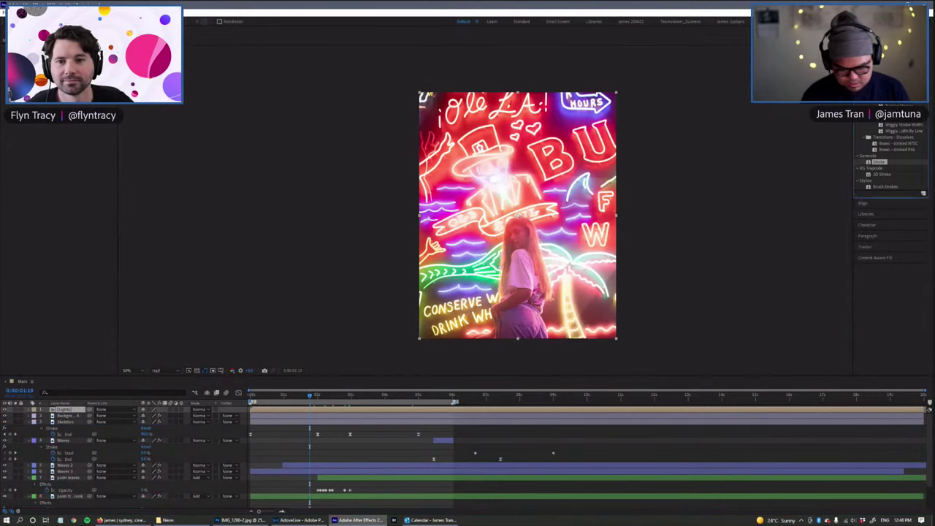
Step: Apply the Starglow effect to the Lights layer and scrub through the first two seconds to check the glow
text(starg)
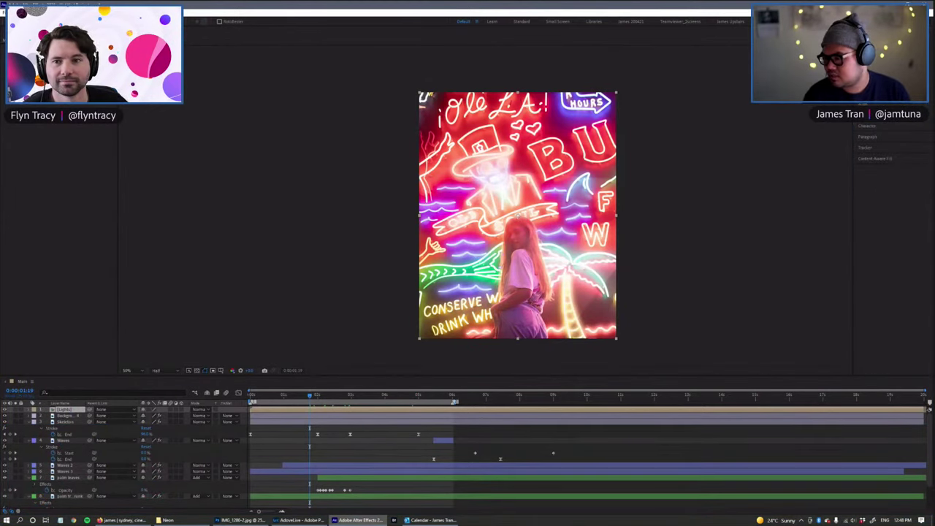
double_click(876, 92)
key(v)
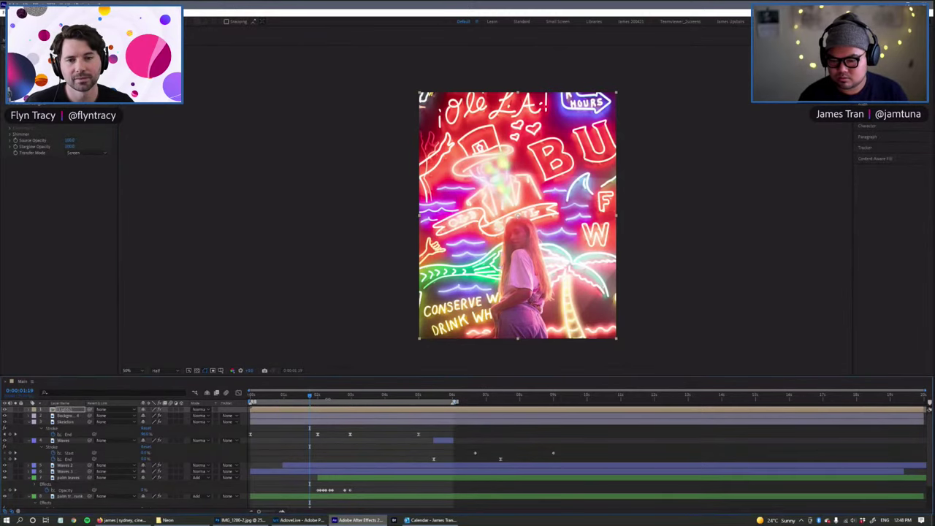
drag(331, 396, 281, 395)
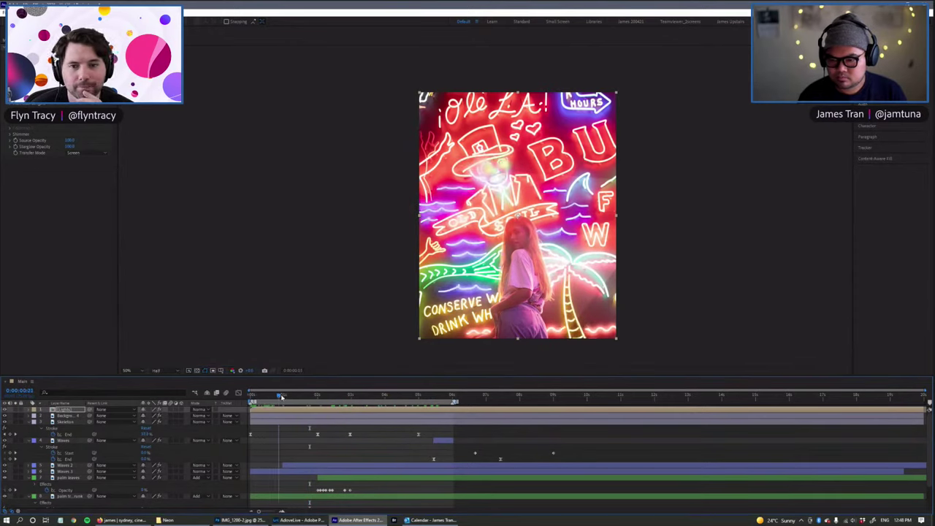
Step: Set the Lights layer's blending mode to Add and reduce its opacity to soften the blown-out glow, keeping its Starglow settings in view
click(206, 408)
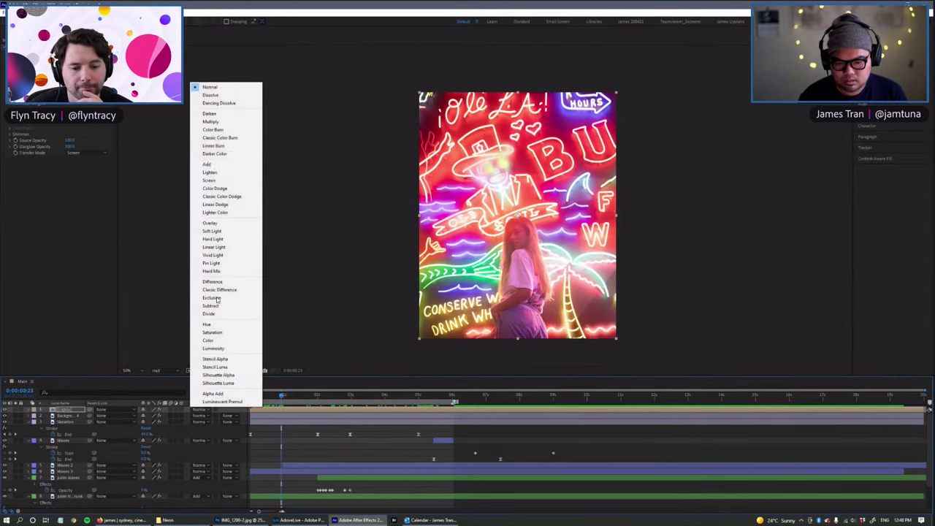
click(212, 165)
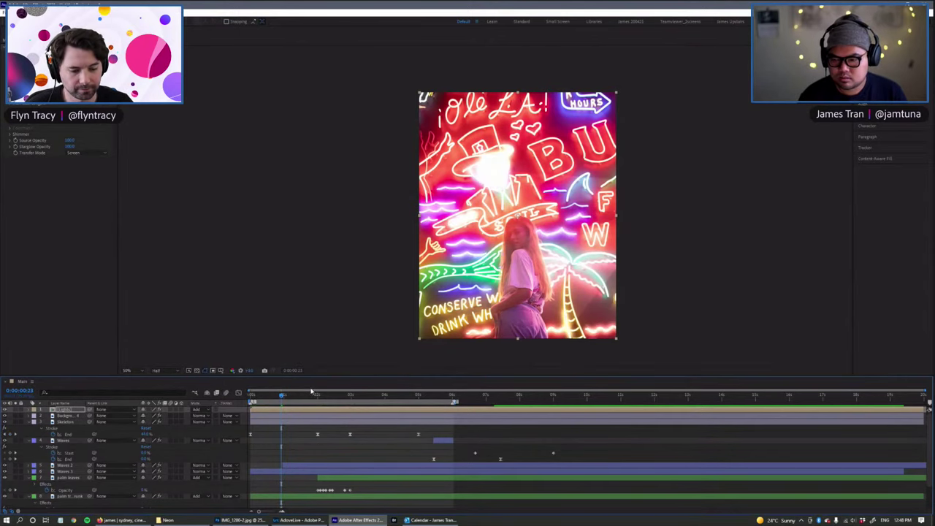
drag(306, 400, 379, 415)
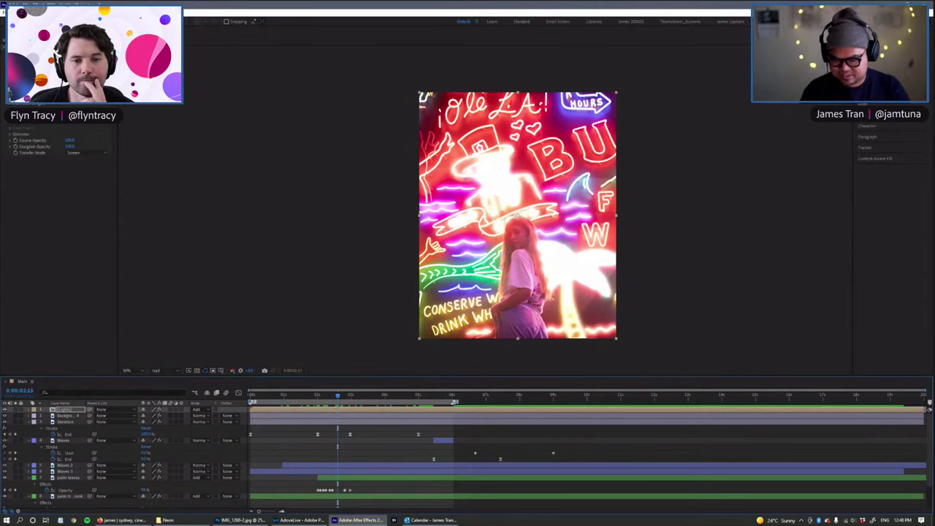
key(t)
drag(133, 415, 83, 416)
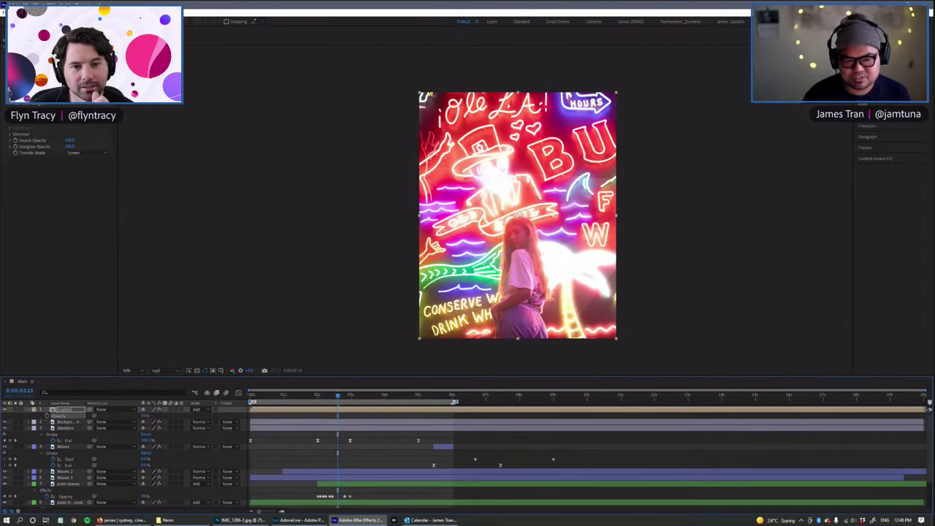
key(F3)
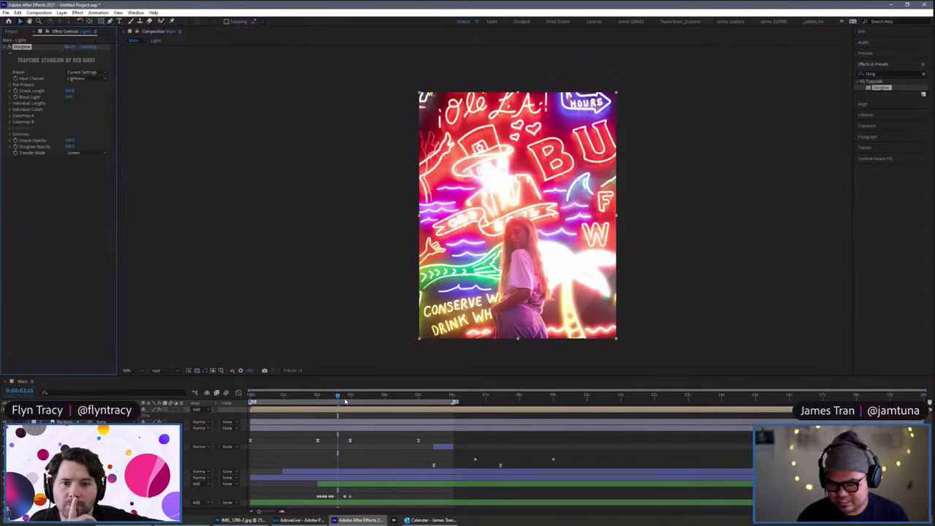
Step: Scrub and play the Main composition from the start to check the softened Lights glow across the six-second loop
drag(343, 399, 164, 399)
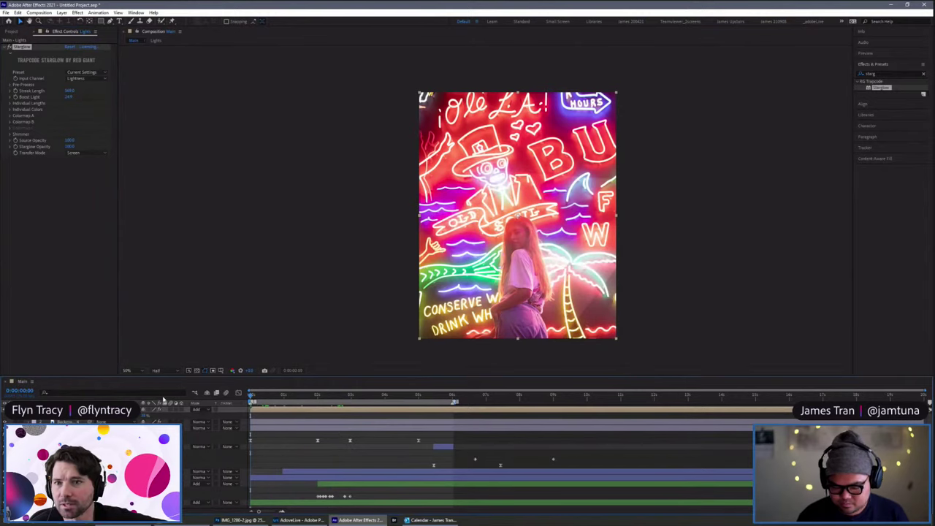
key(space)
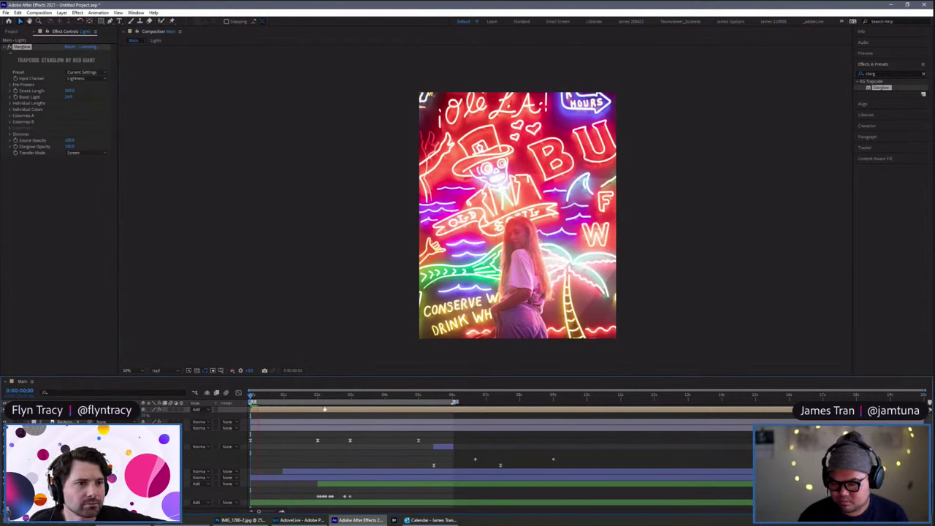
drag(285, 399, 436, 410)
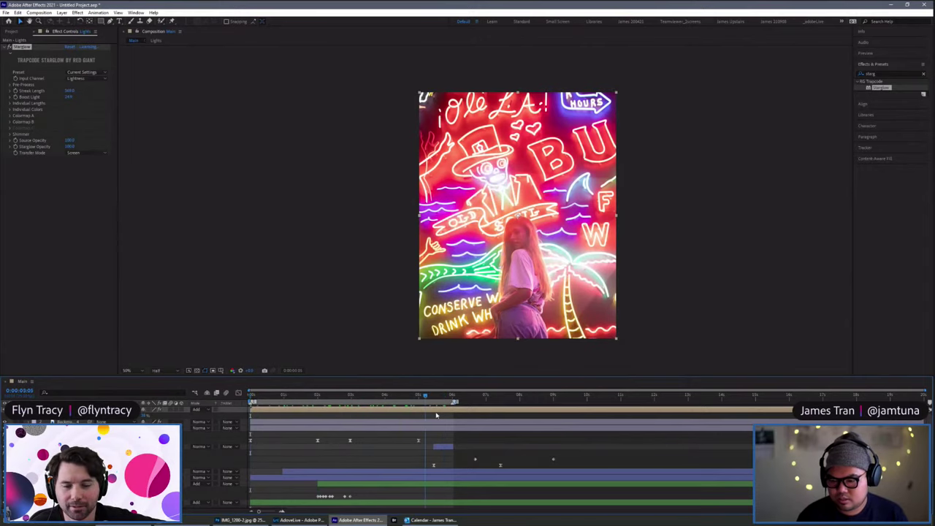
click(6, 13)
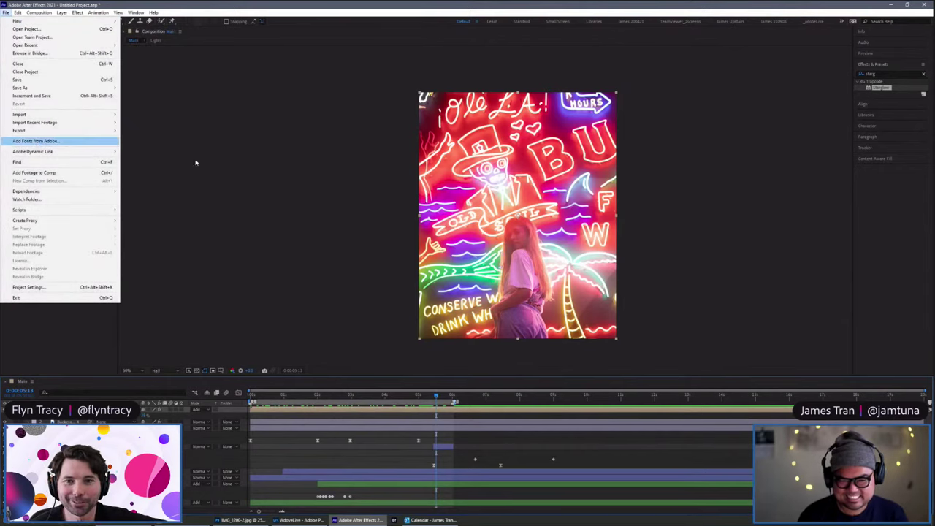
click(256, 152)
key(space)
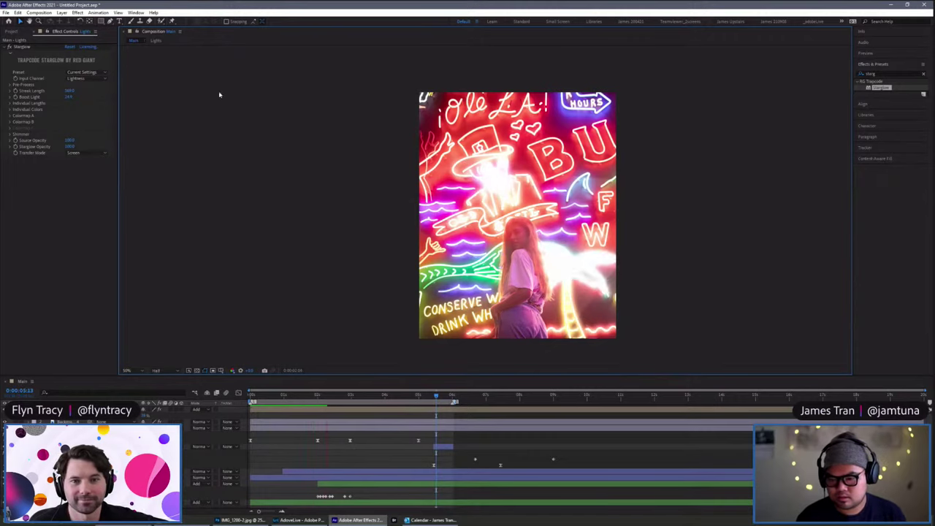
key(space)
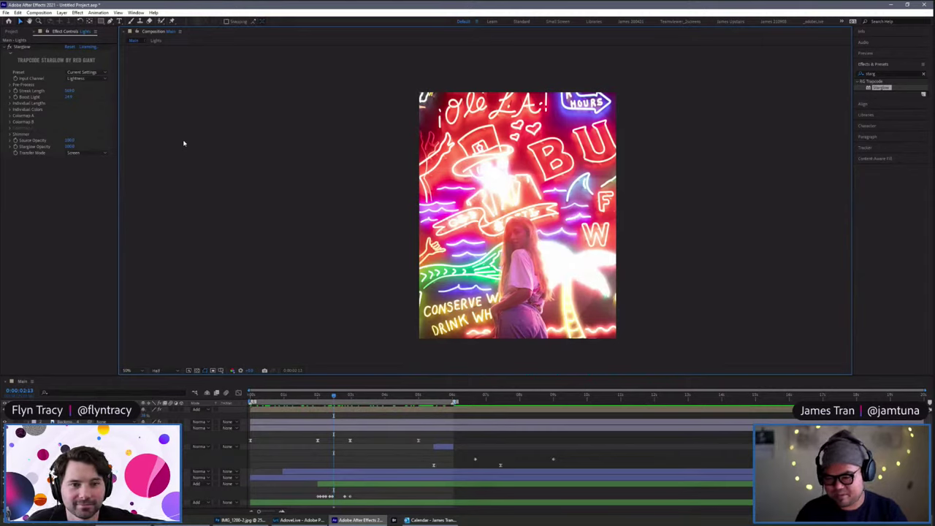
Step: Send the Main composition to Adobe Media Encoder and render it as H.264 with the Match Source - High Bitrate preset
click(6, 13)
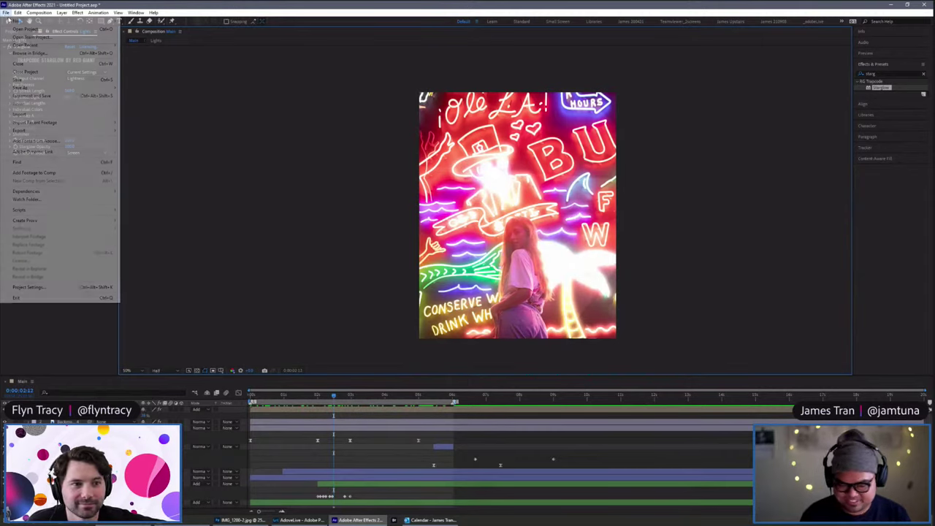
mouse_move(55, 134)
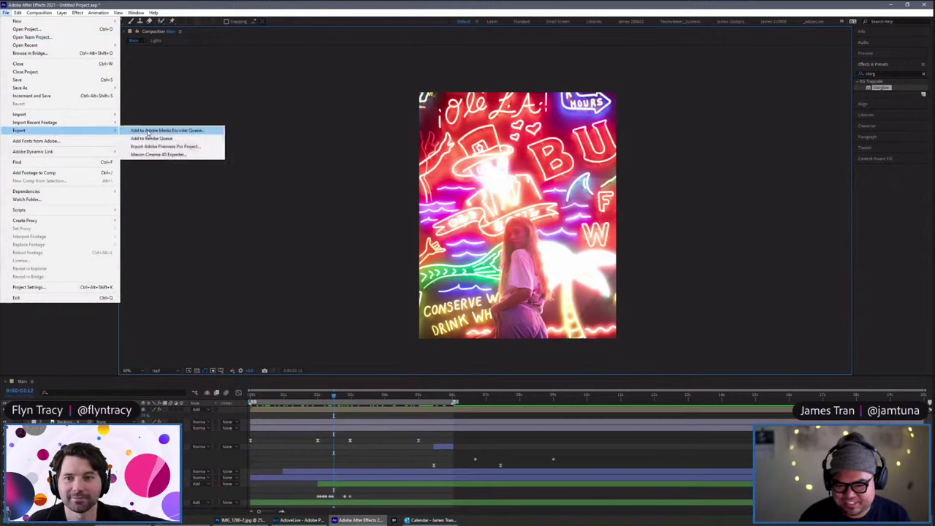
click(146, 131)
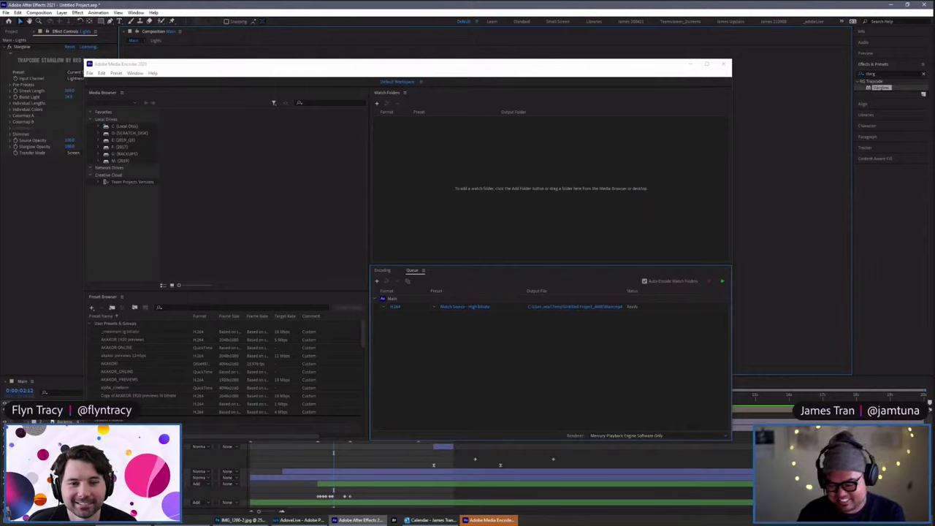
click(25, 391)
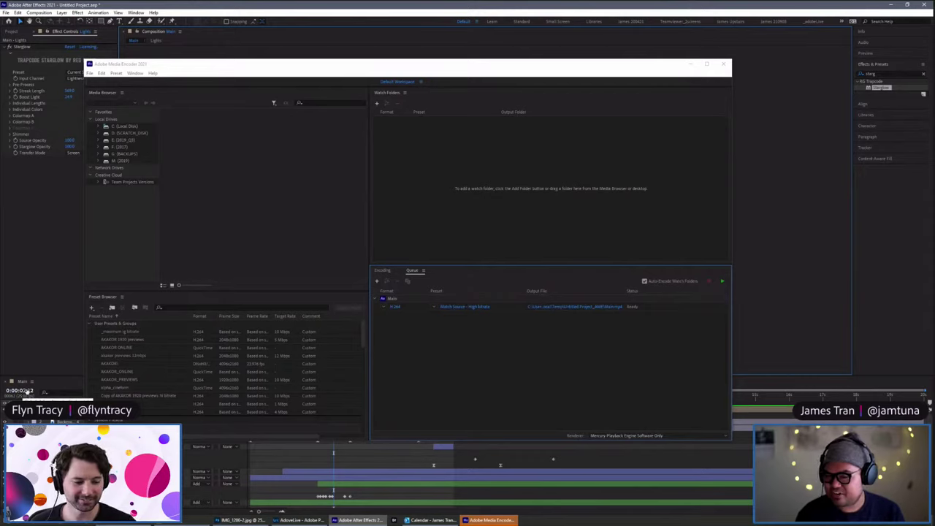
key(Return)
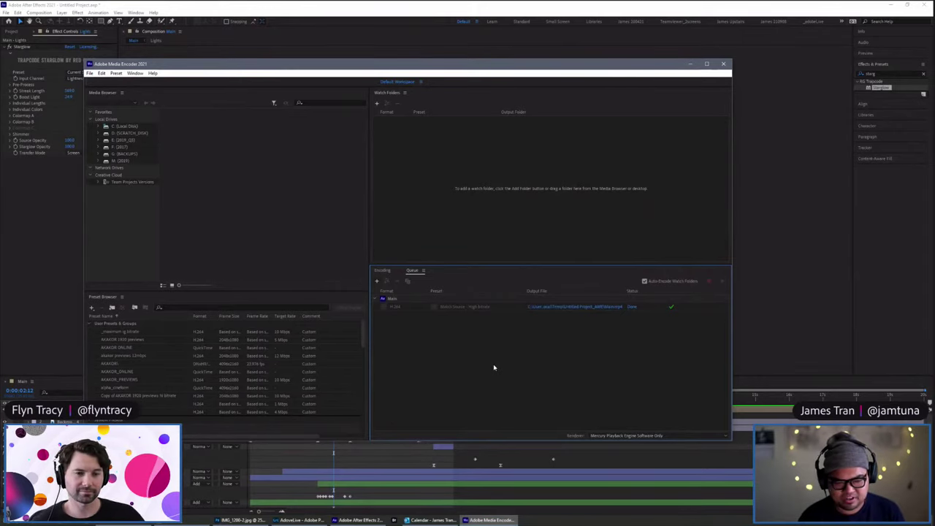
Step: Open the render's output folder, play the exported Main.mp4 to review the loop, and close the player
click(581, 310)
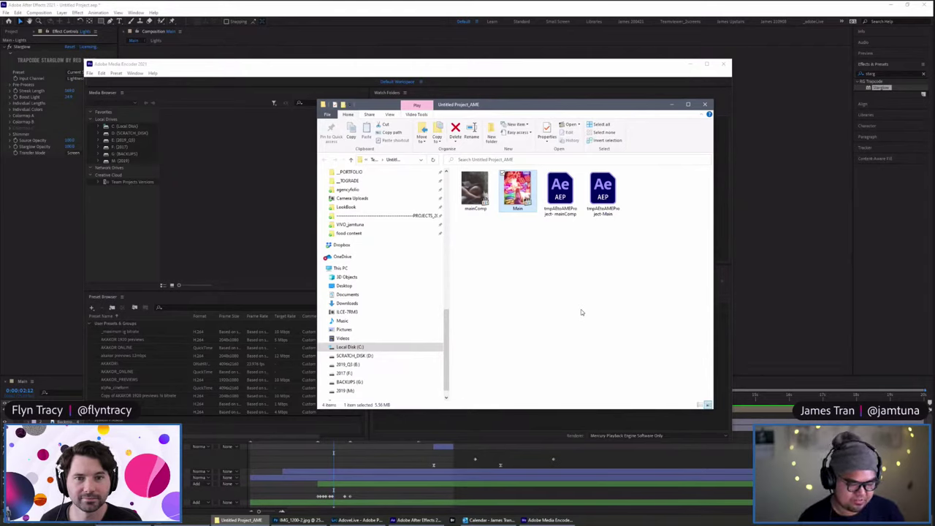
double_click(515, 191)
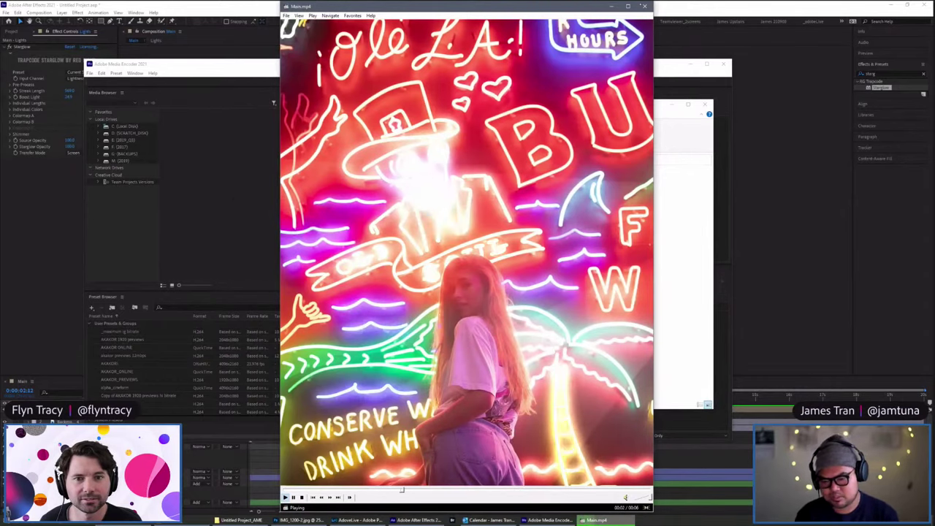
click(644, 7)
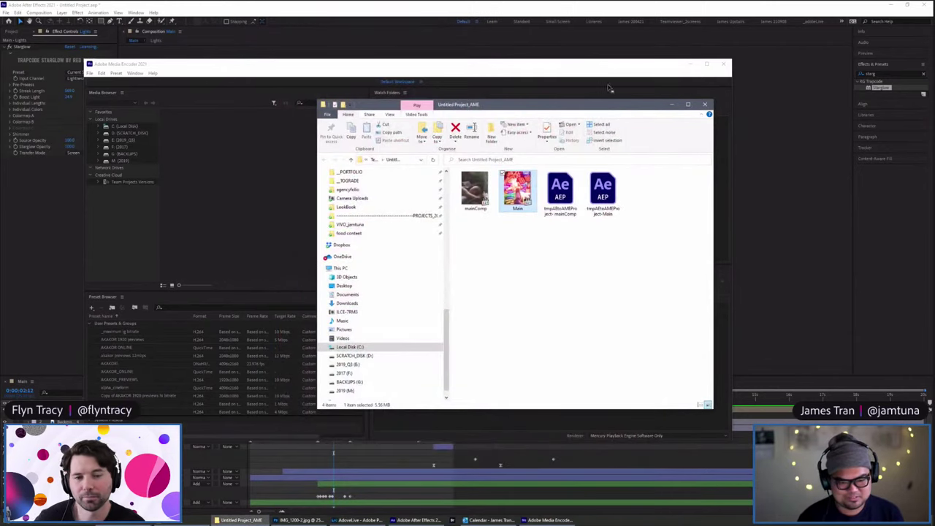